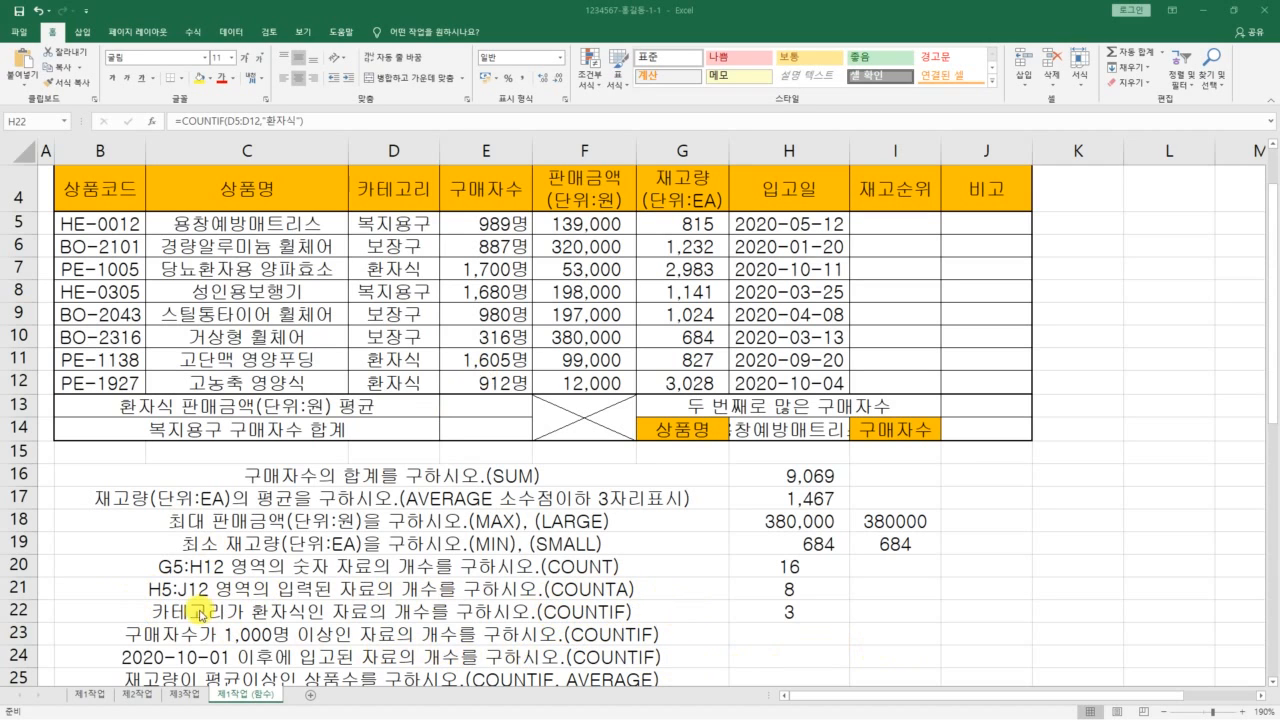
Select cell H23, the answer cell for counting records with 1,000 or more buyers.
click(787, 637)
click(787, 637)
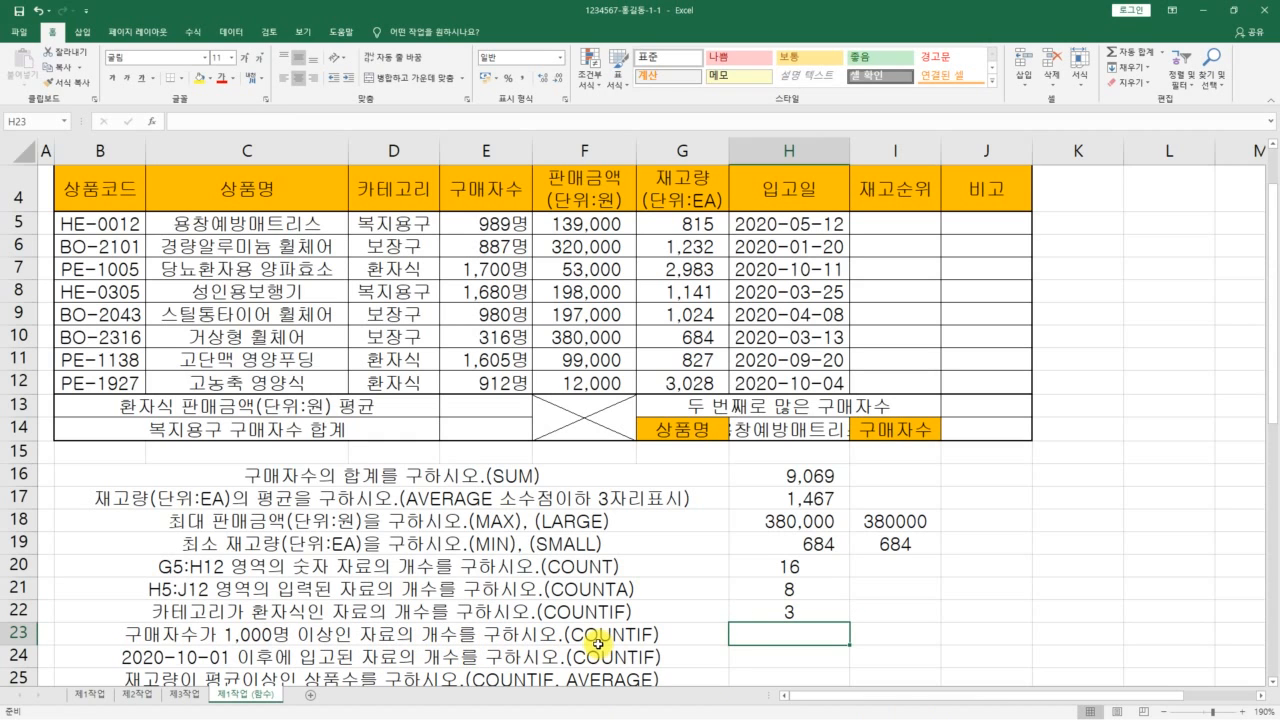
mouse_move(518, 218)
mouse_down()
mouse_move(454, 250)
mouse_move(462, 346)
mouse_move(530, 385)
mouse_move(505, 222)
mouse_up()
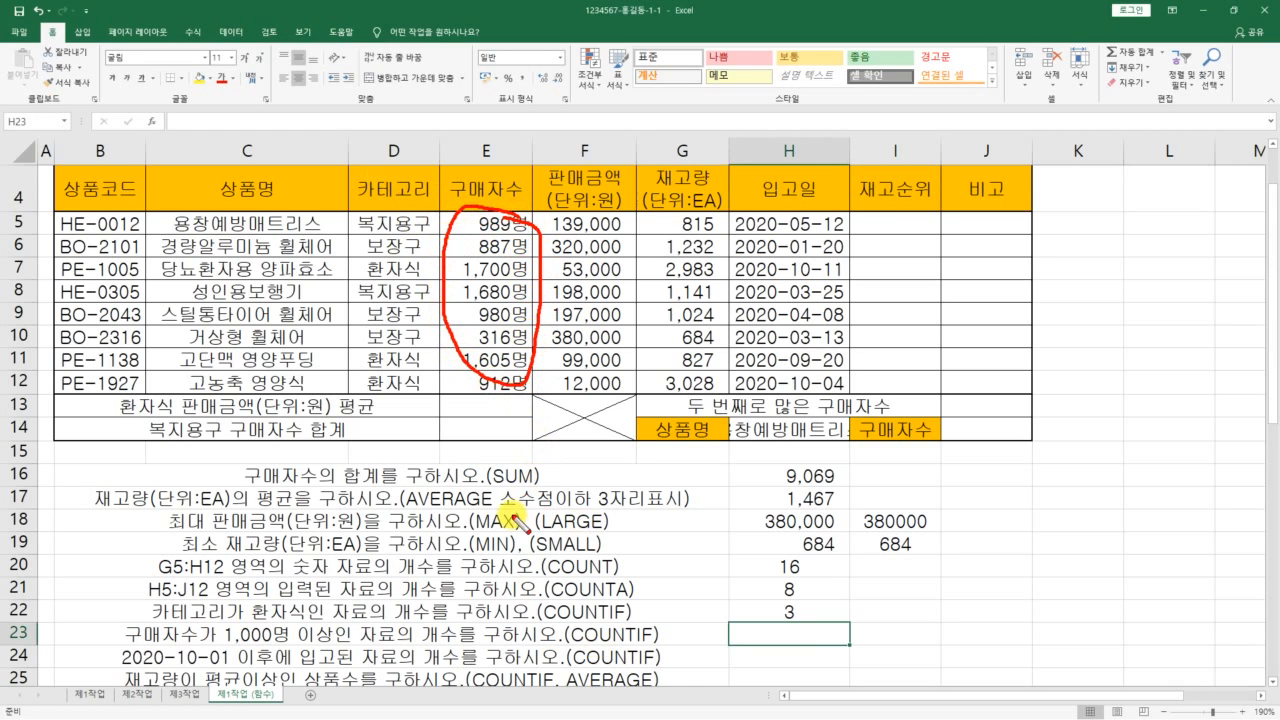
drag(222, 656, 302, 657)
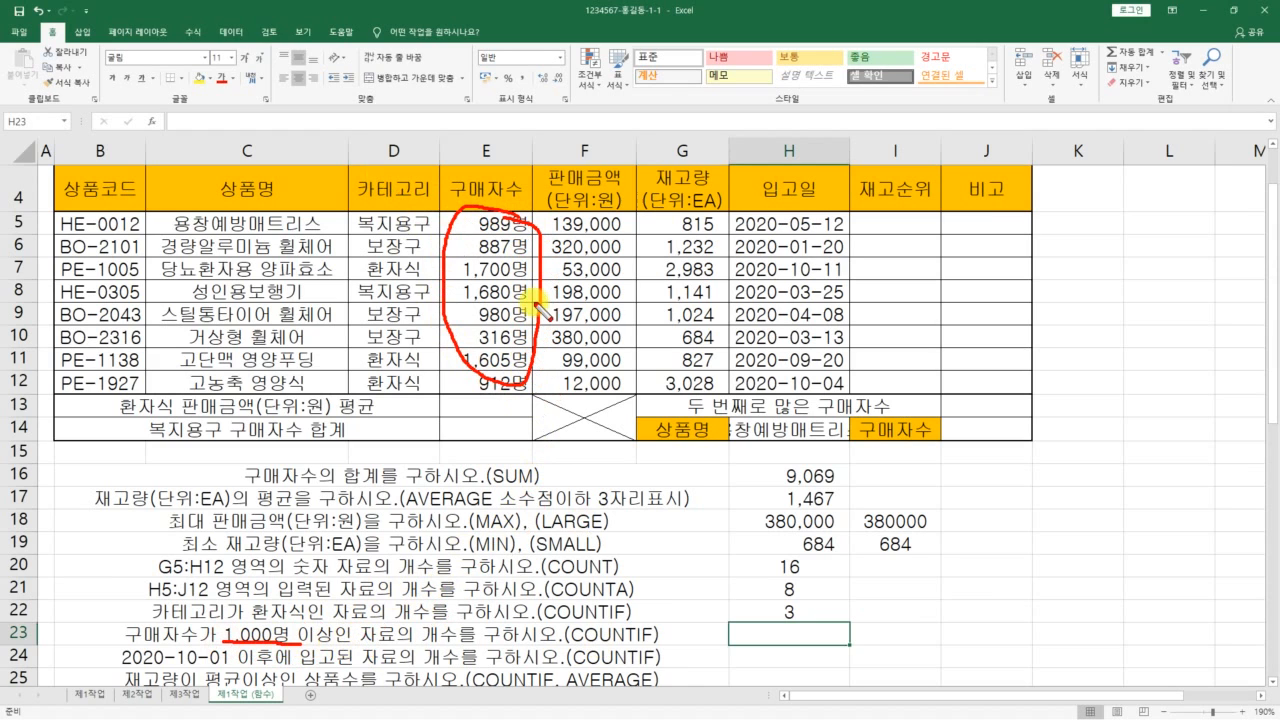
drag(453, 280, 530, 278)
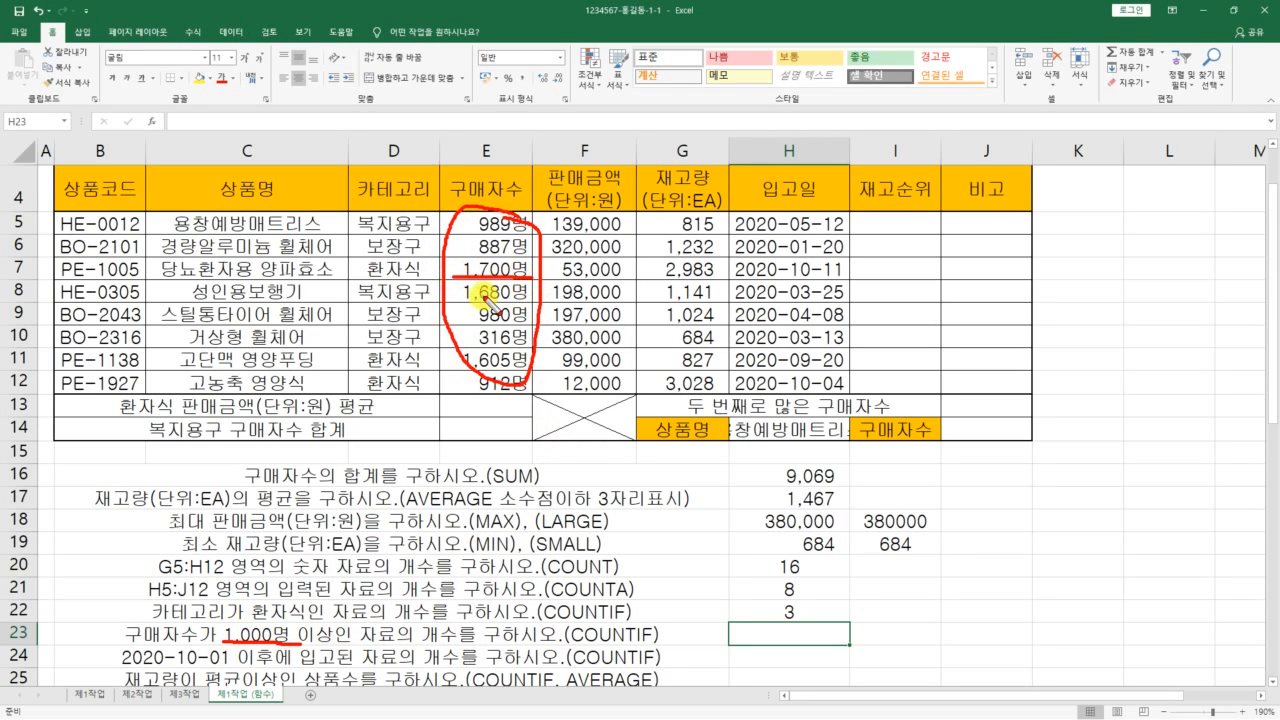
drag(458, 302, 530, 302)
drag(452, 367, 517, 369)
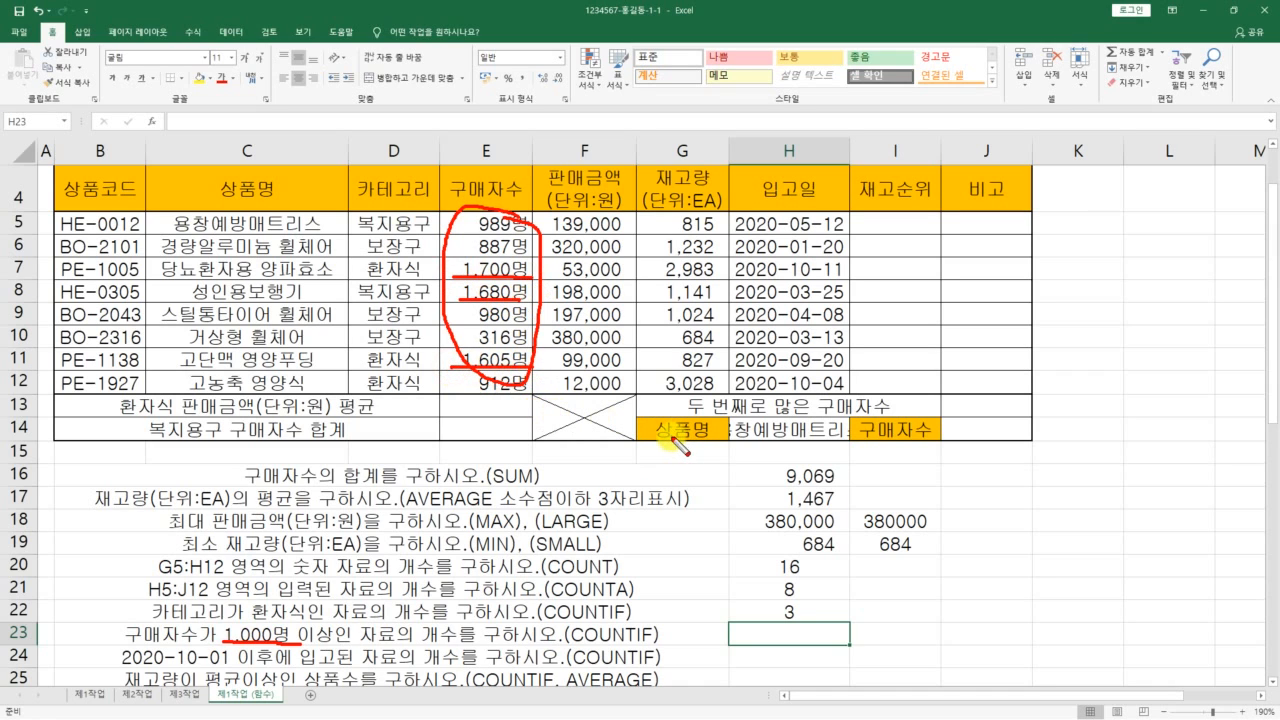
key(Escape)
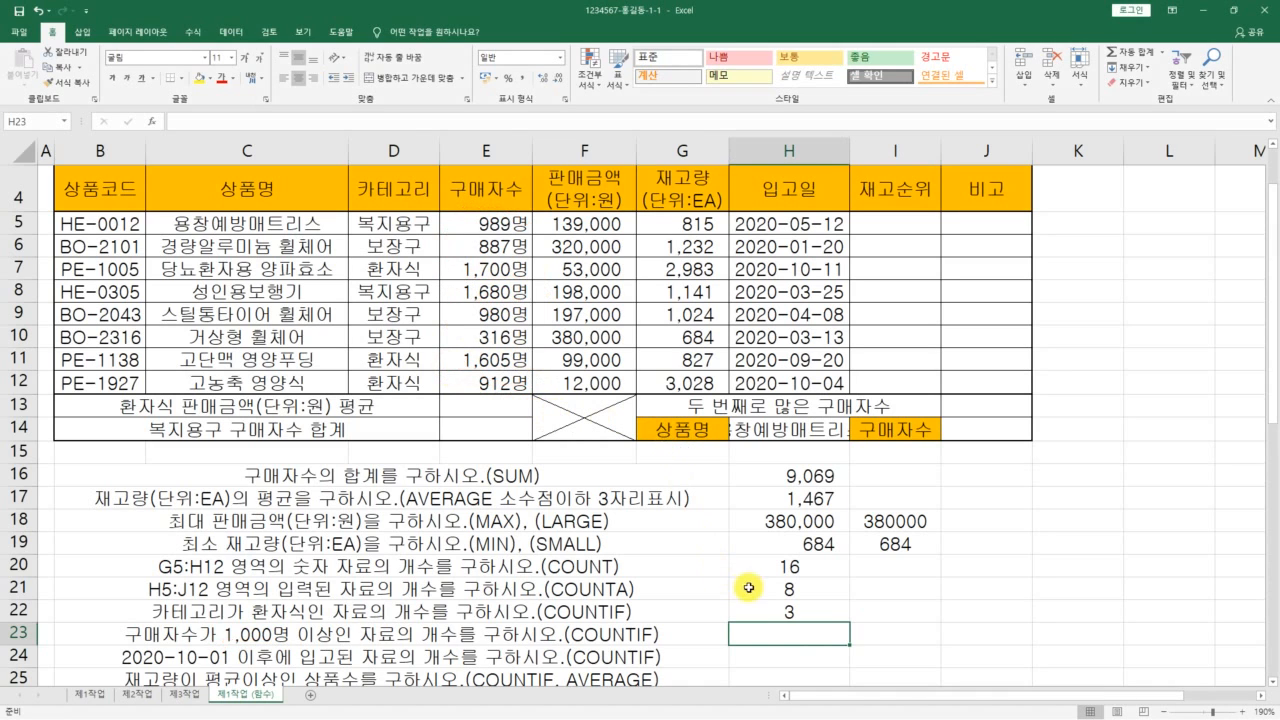
Start a COUNTIF function in H23 through its function arguments, with the 구매자수 values E5:E12 as the range.
text(=)
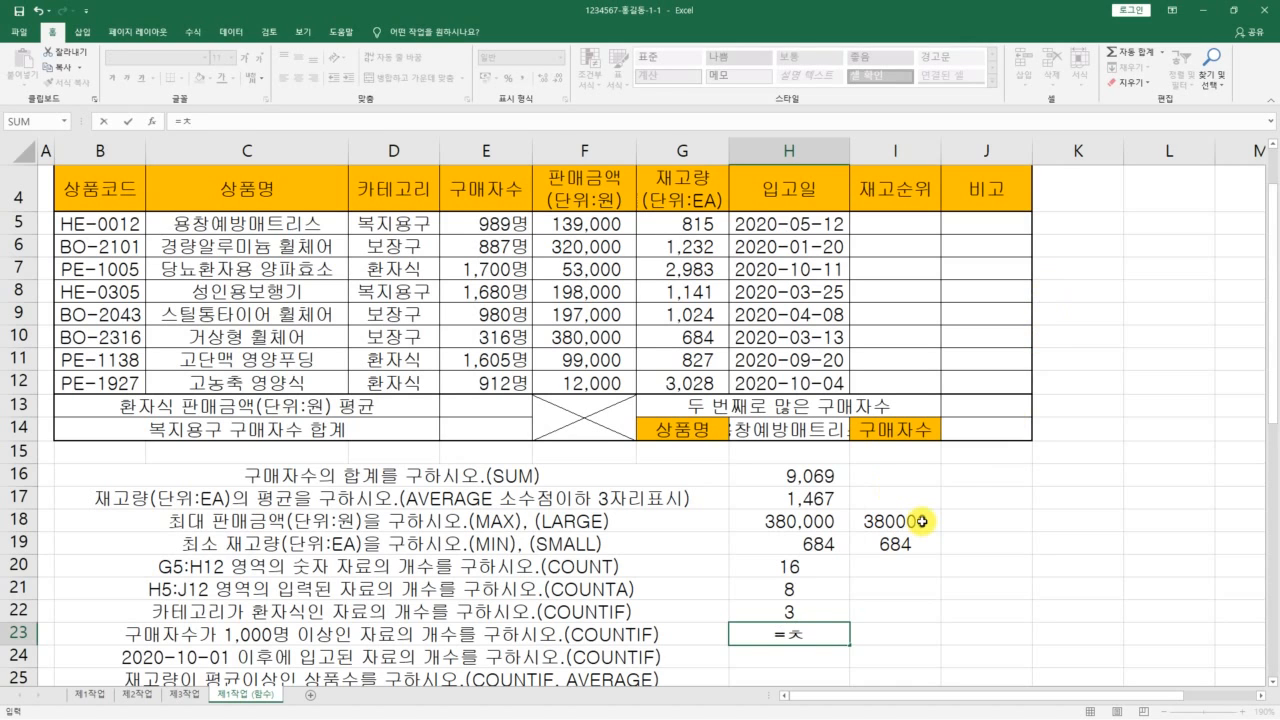
text(cou)
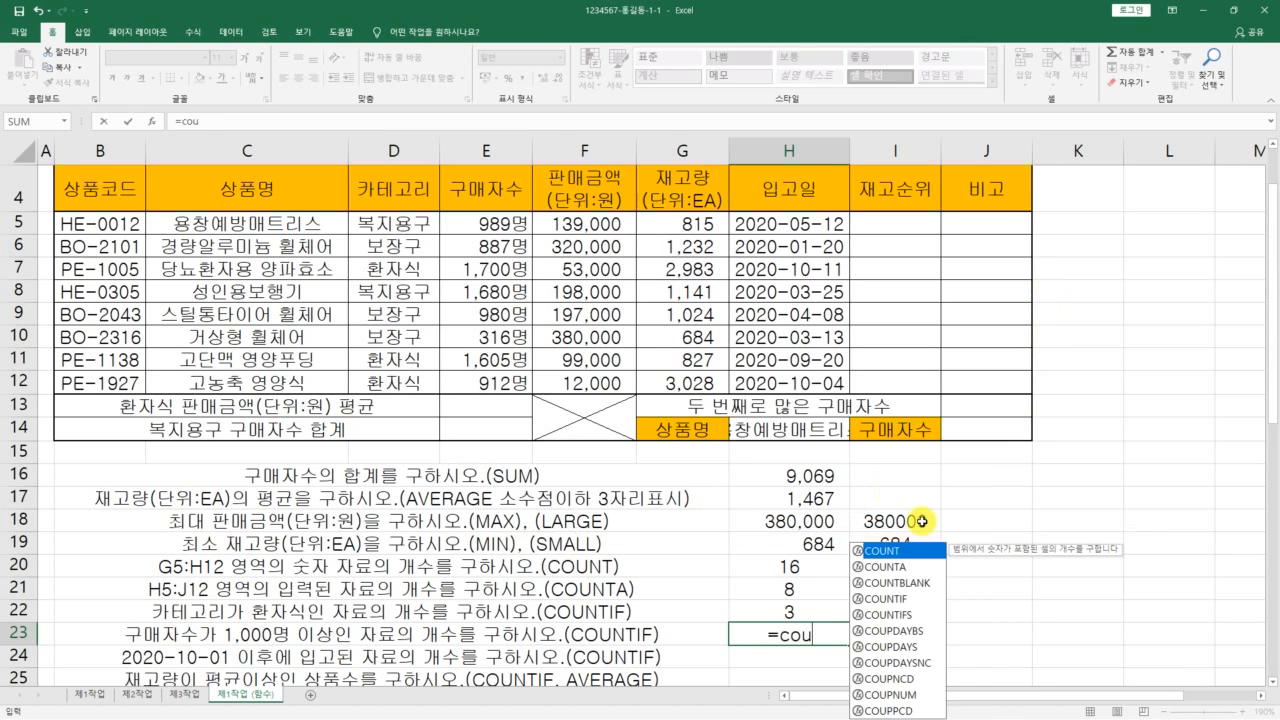
text(nti)
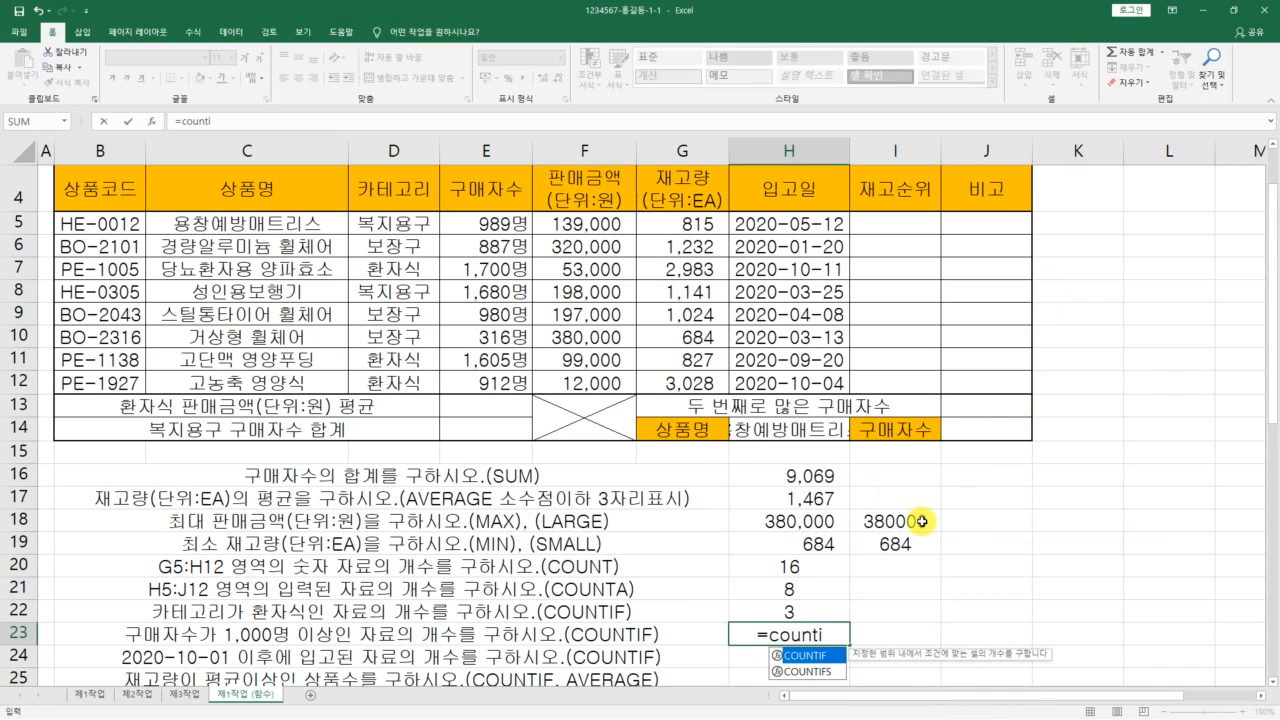
text(f()
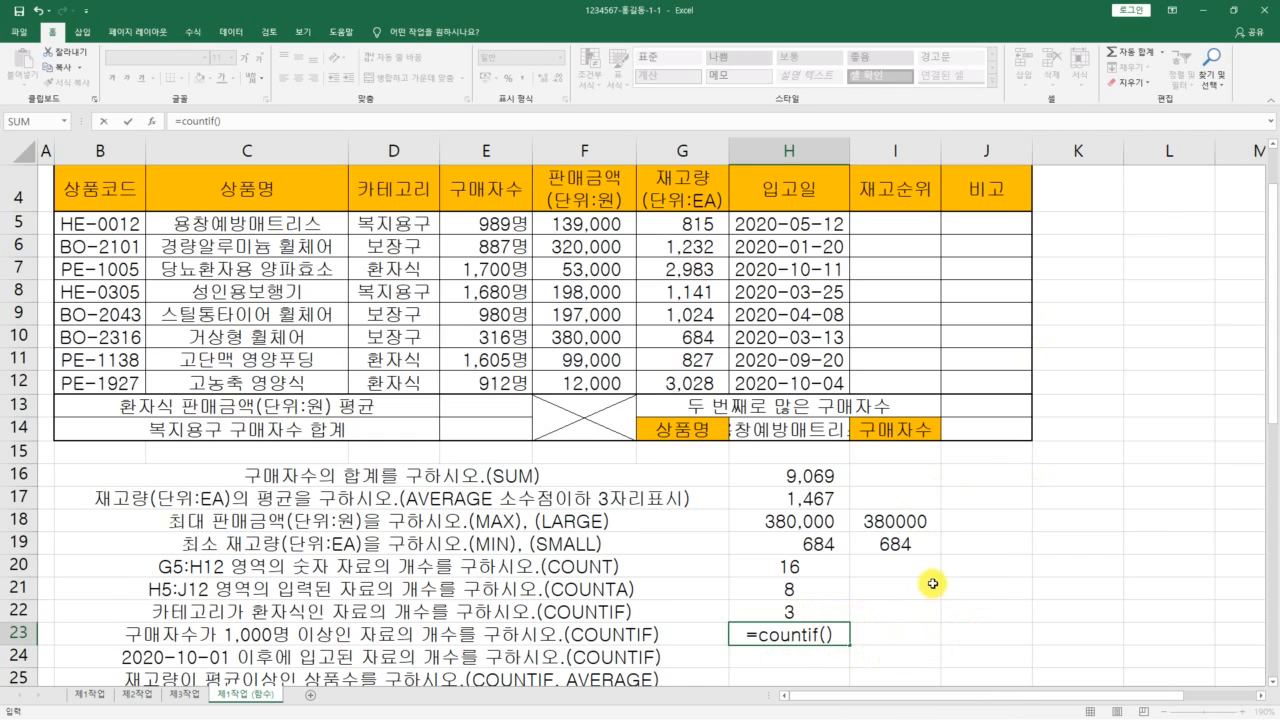
click(153, 123)
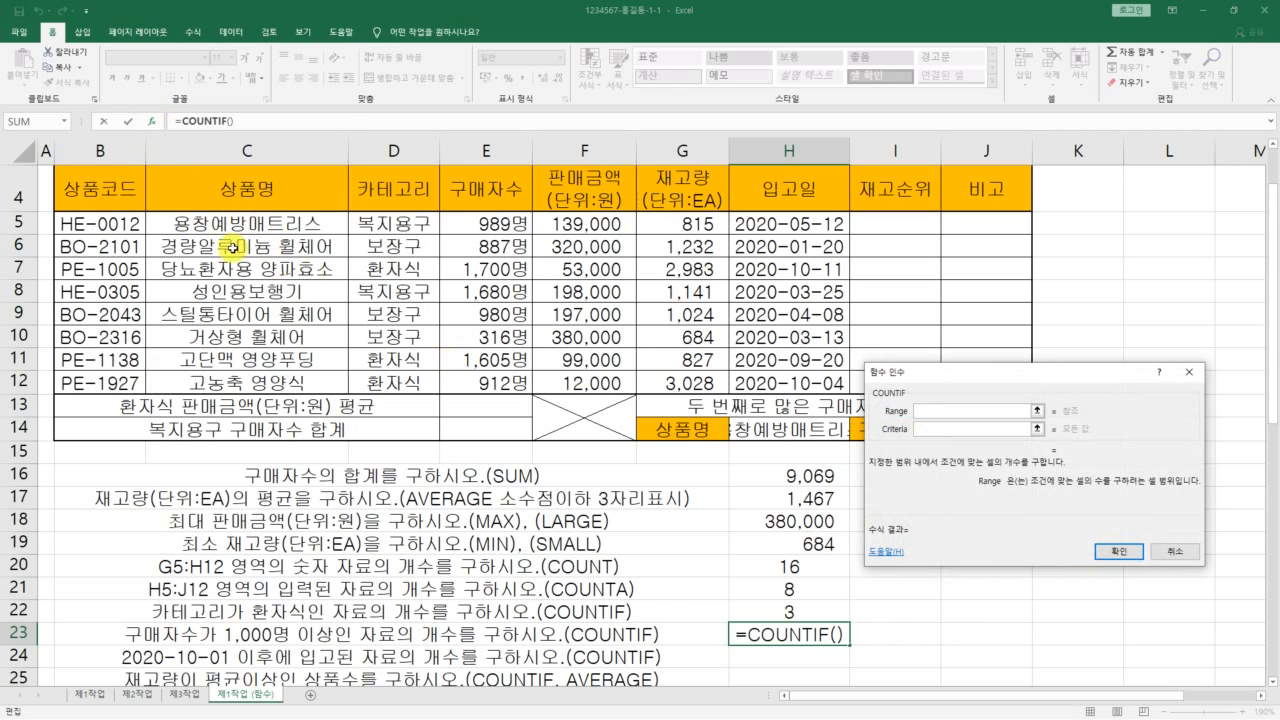
drag(967, 382, 963, 406)
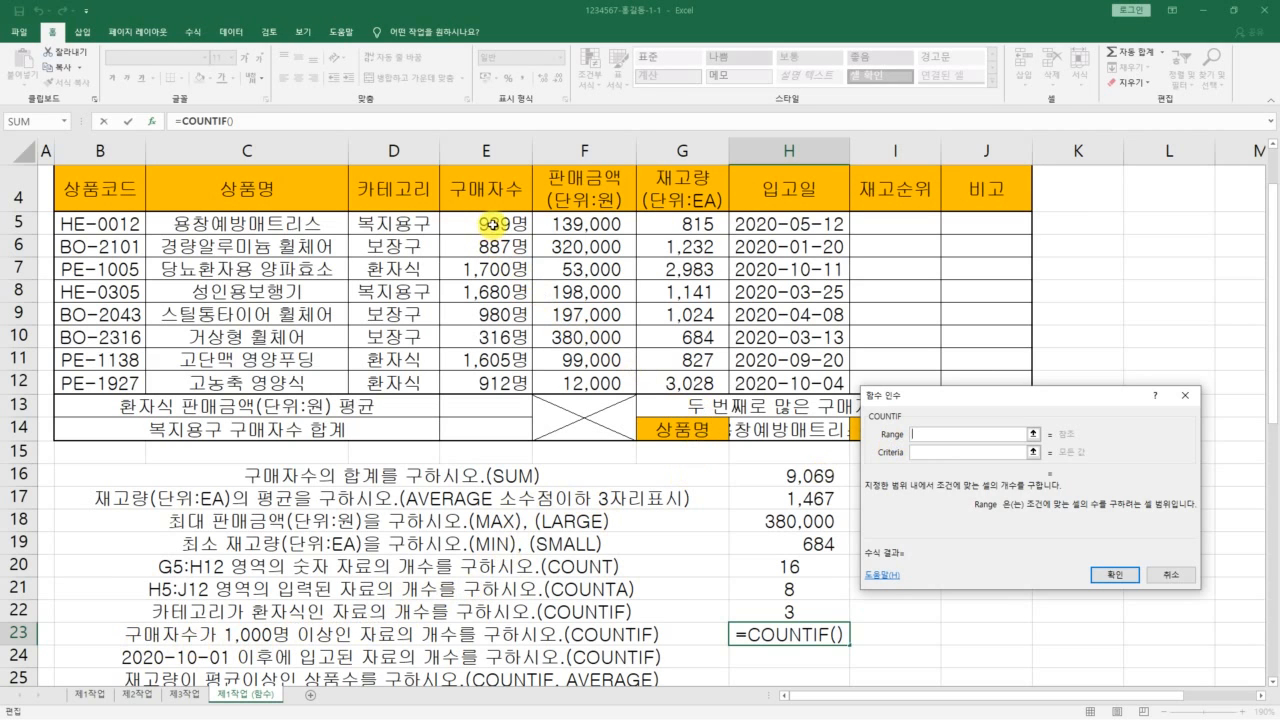
drag(492, 224, 507, 378)
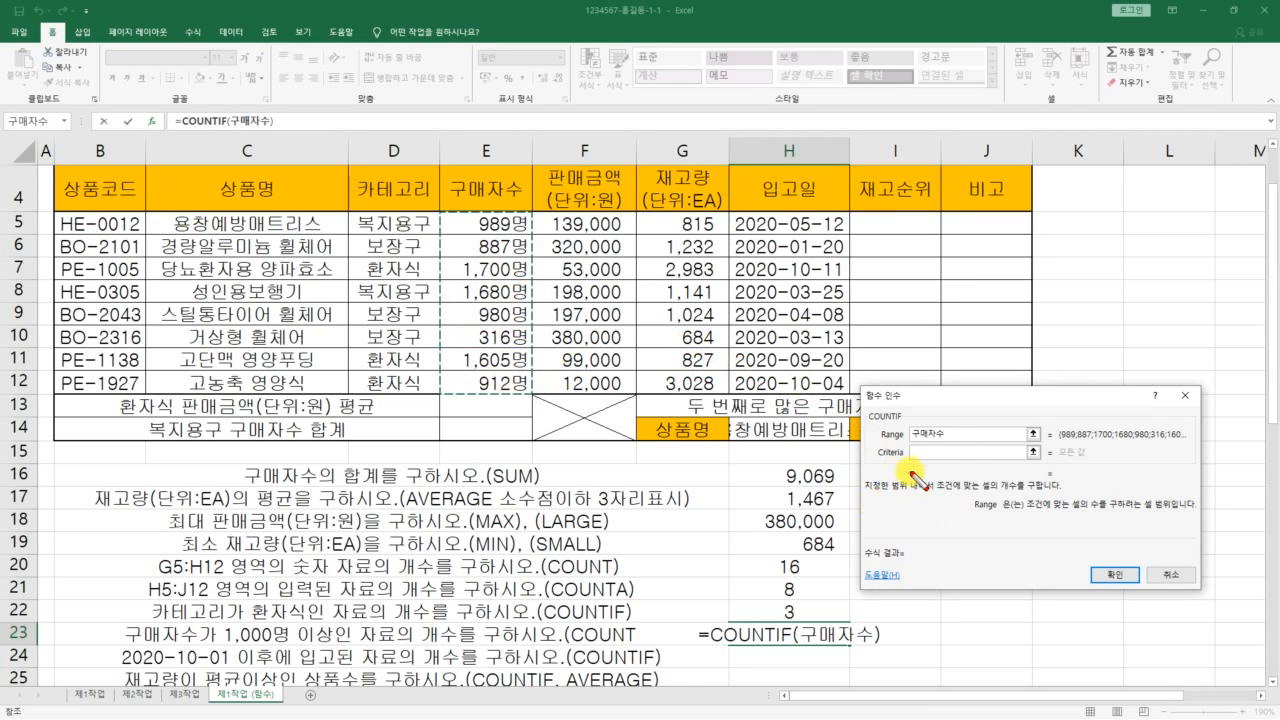
mouse_move(957, 447)
mouse_down()
mouse_move(905, 448)
mouse_move(955, 410)
mouse_move(960, 440)
mouse_up()
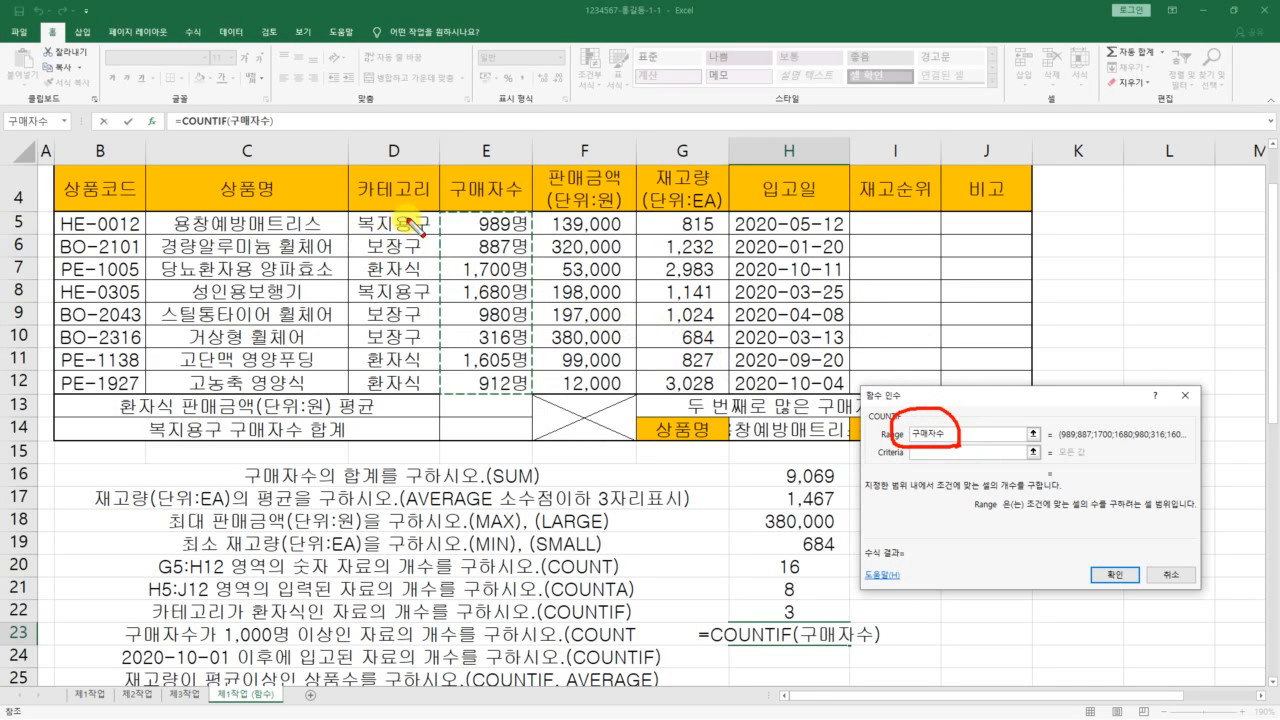
mouse_move(404, 214)
mouse_down()
mouse_move(368, 335)
mouse_move(400, 226)
mouse_up()
drag(849, 268, 850, 338)
drag(944, 250, 928, 320)
mouse_move(946, 268)
mouse_down()
mouse_move(986, 266)
mouse_move(1010, 320)
mouse_move(1034, 257)
mouse_move(1100, 290)
mouse_up()
mouse_move(1112, 240)
mouse_down()
mouse_move(1140, 300)
mouse_move(1200, 300)
mouse_move(808, 251)
mouse_move(1127, 188)
mouse_move(1180, 315)
mouse_up()
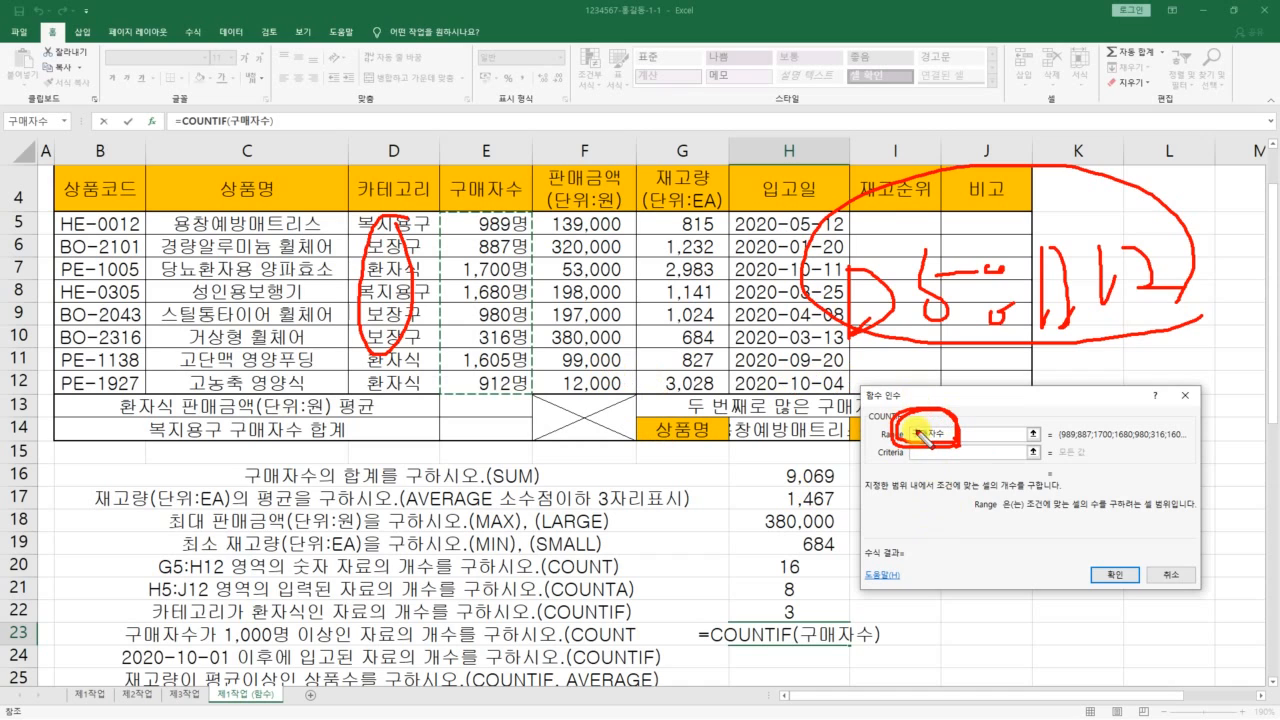
mouse_move(922, 415)
mouse_down()
mouse_move(798, 385)
mouse_move(665, 378)
mouse_move(690, 412)
mouse_up()
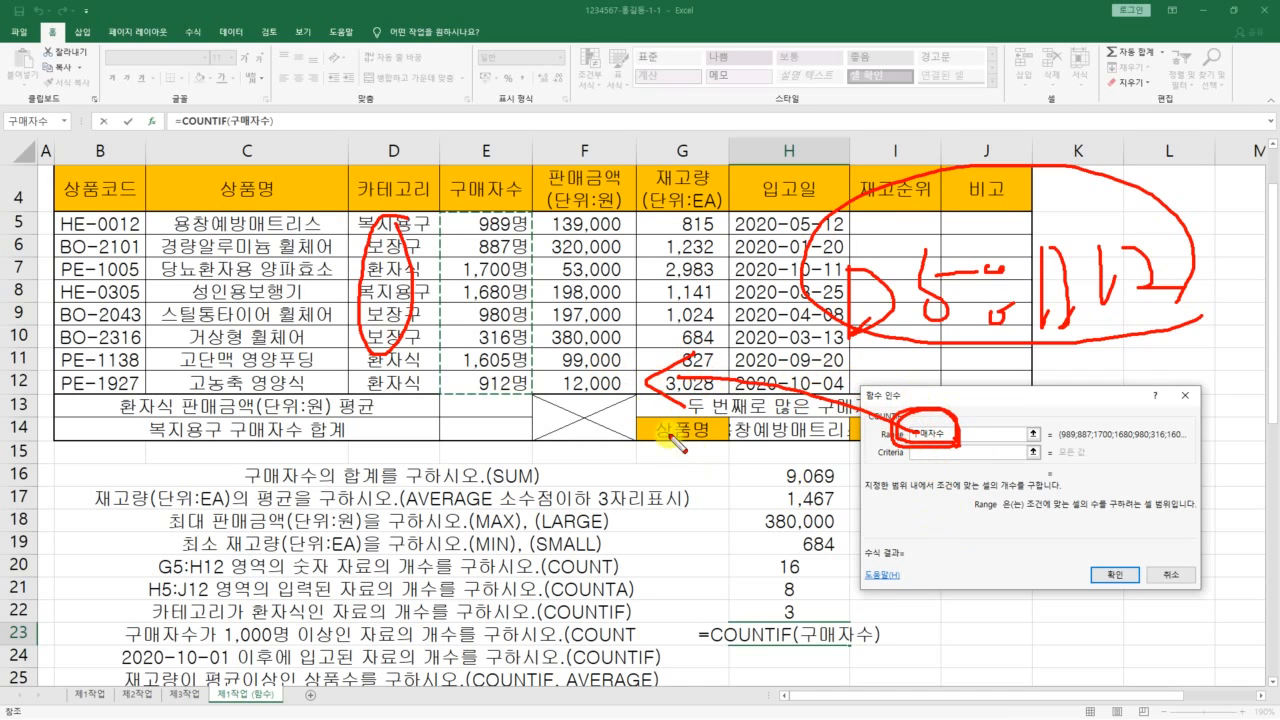
drag(432, 376, 438, 377)
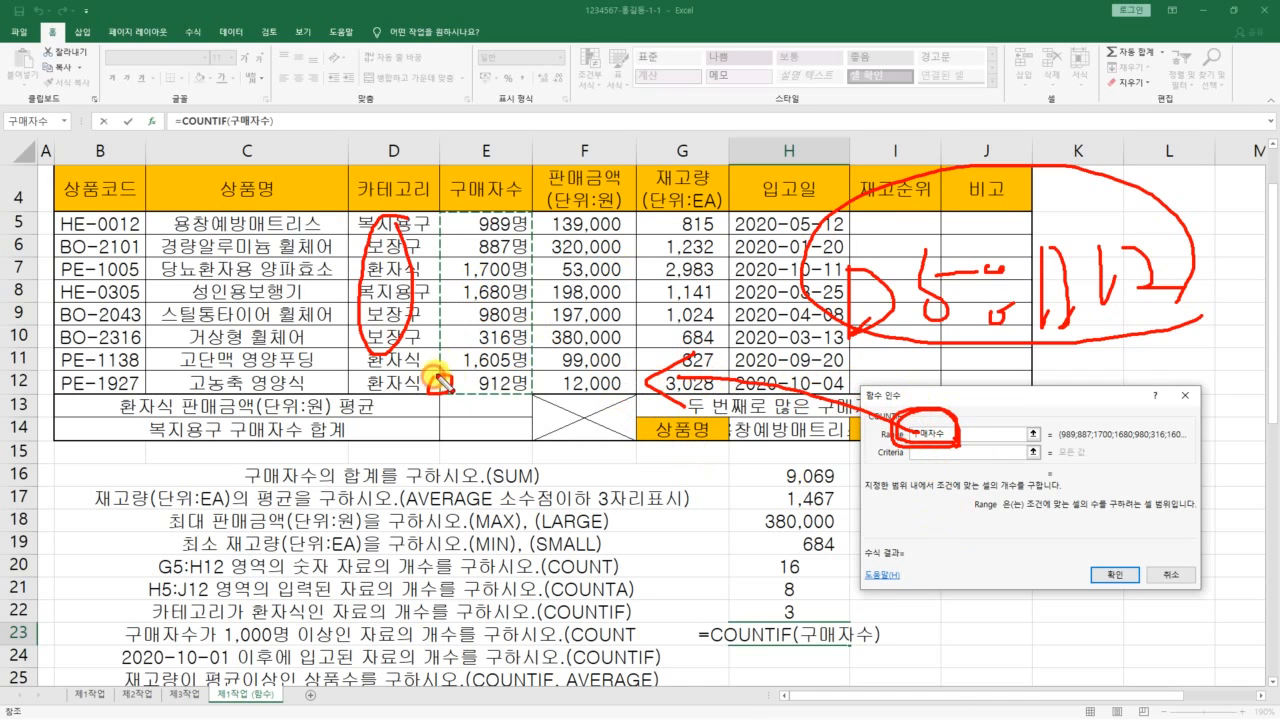
mouse_move(486, 335)
mouse_down()
mouse_move(487, 395)
mouse_move(507, 352)
mouse_move(542, 350)
mouse_up()
mouse_move(530, 366)
mouse_down()
mouse_move(532, 383)
mouse_move(578, 355)
mouse_up()
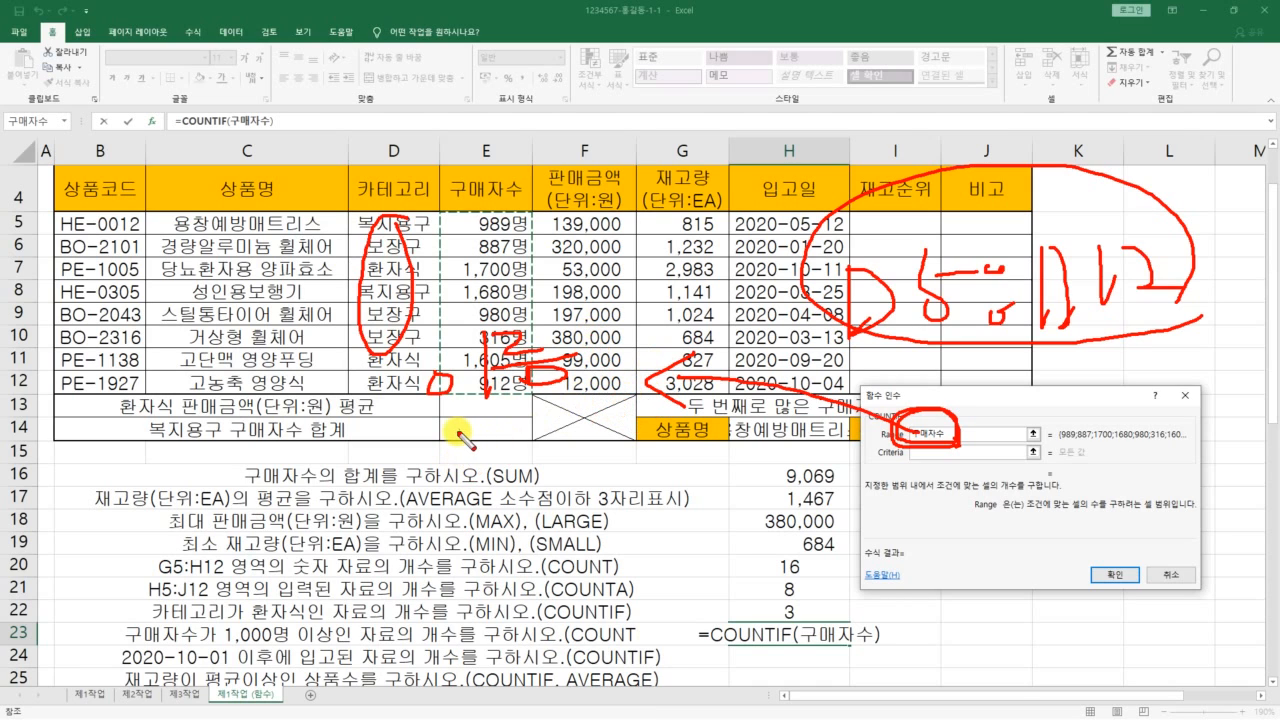
mouse_move(515, 208)
mouse_down()
mouse_move(440, 220)
mouse_move(465, 392)
mouse_move(484, 200)
mouse_up()
mouse_move(66, 120)
mouse_down()
mouse_move(25, 94)
mouse_move(60, 128)
mouse_up()
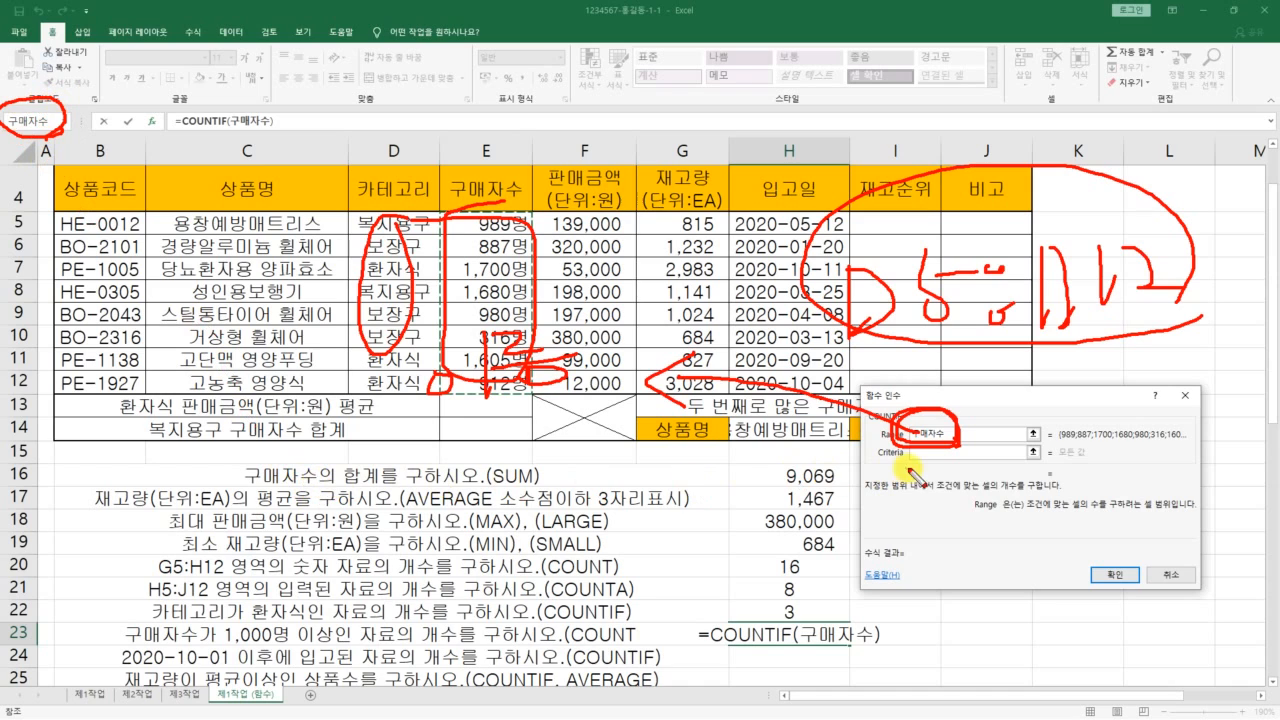
mouse_move(950, 440)
mouse_down()
mouse_move(895, 418)
mouse_move(944, 452)
mouse_up()
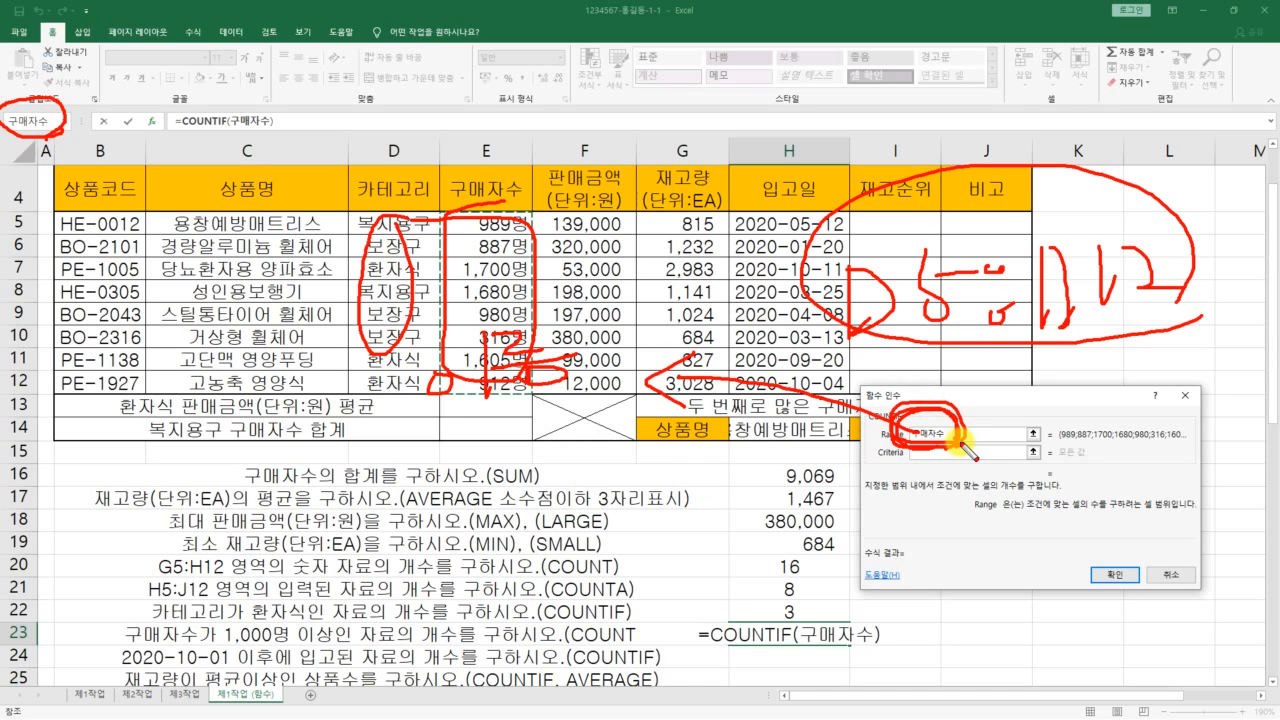
key(Escape)
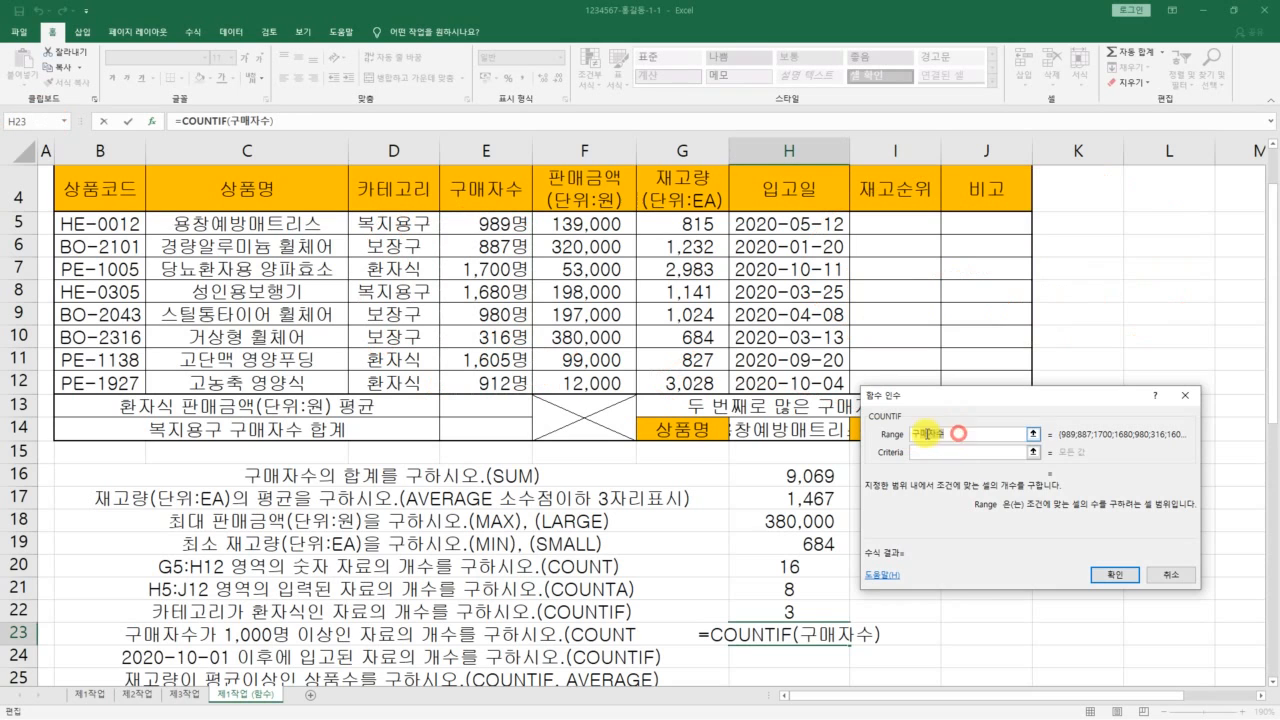
Clear the COUNTIF range argument and enter the defined name 구매자수 in its place.
drag(488, 225, 486, 382)
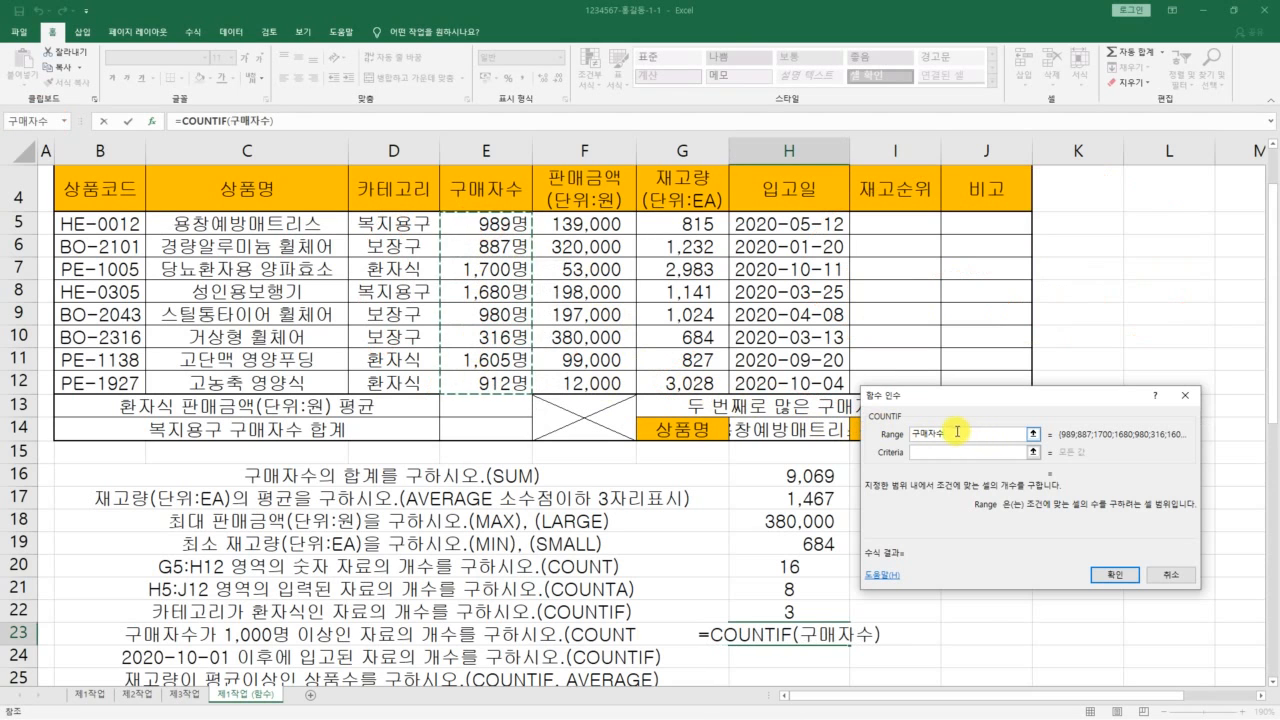
key(BackSpace)
key(BackSpace)
key(BackSpace)
key(BackSpace)
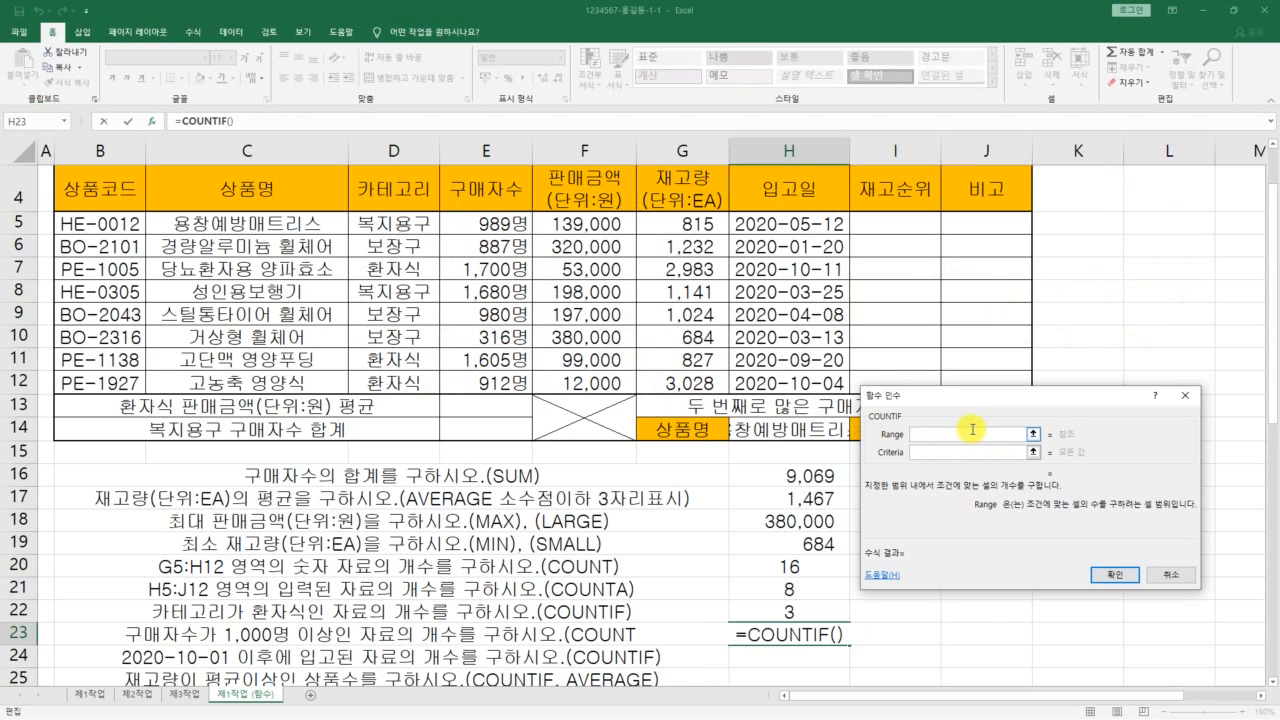
text(rnao)
key(BackSpace)
key(BackSpace)
key(BackSpace)
key(BackSpace)
text(구매자수)
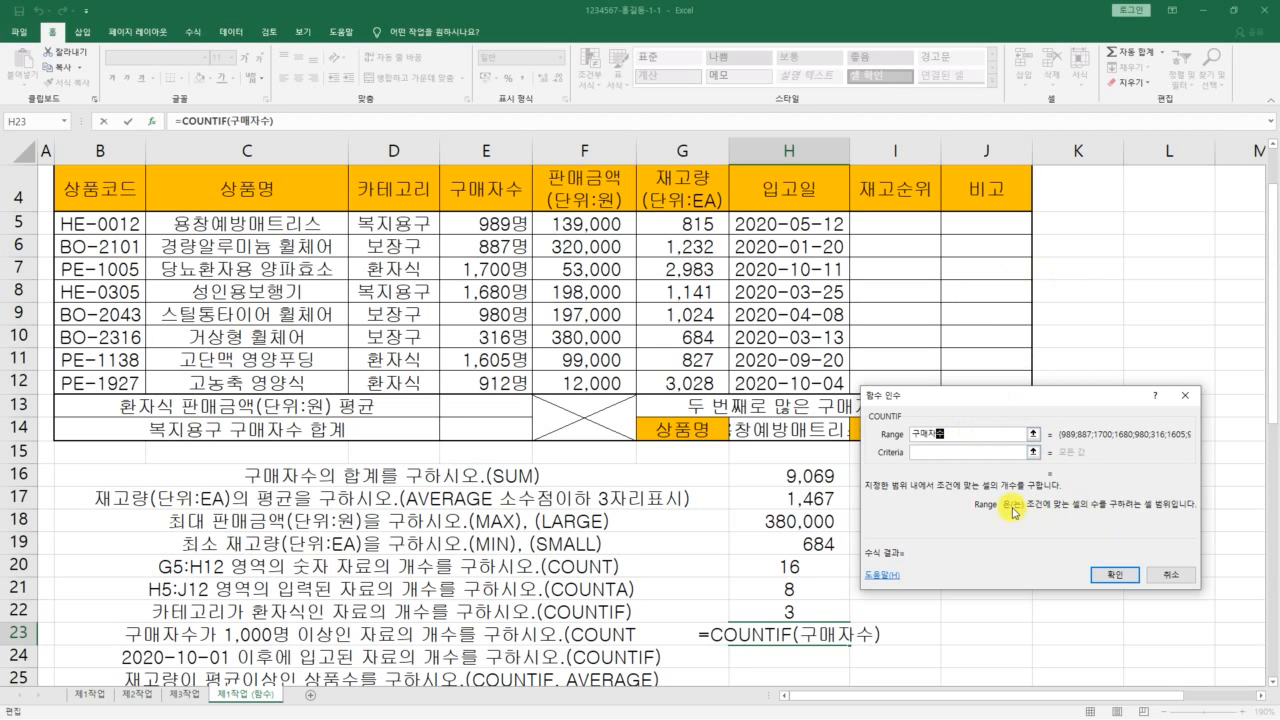
click(918, 452)
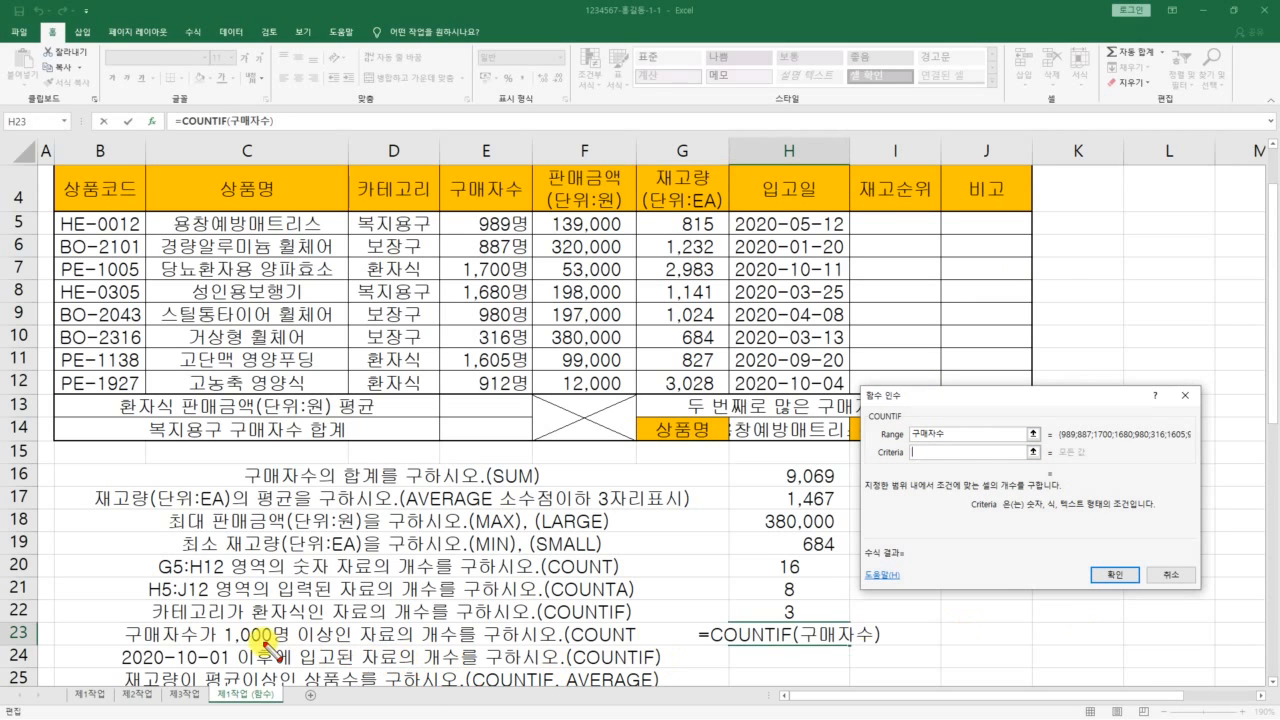
mouse_move(262, 650)
mouse_down()
mouse_move(335, 648)
mouse_move(222, 625)
mouse_move(224, 645)
mouse_up()
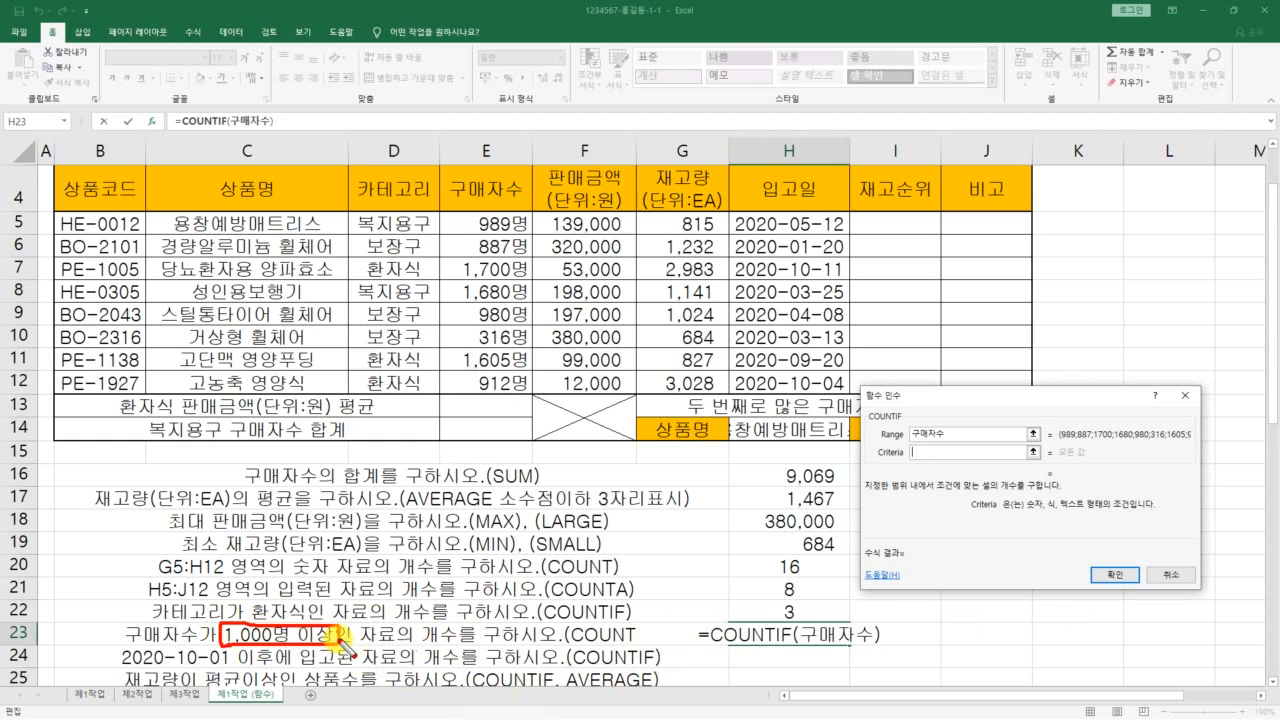
mouse_move(340, 641)
mouse_down()
mouse_move(317, 647)
mouse_move(291, 619)
mouse_move(336, 614)
mouse_move(346, 648)
mouse_move(292, 656)
mouse_move(292, 608)
mouse_up()
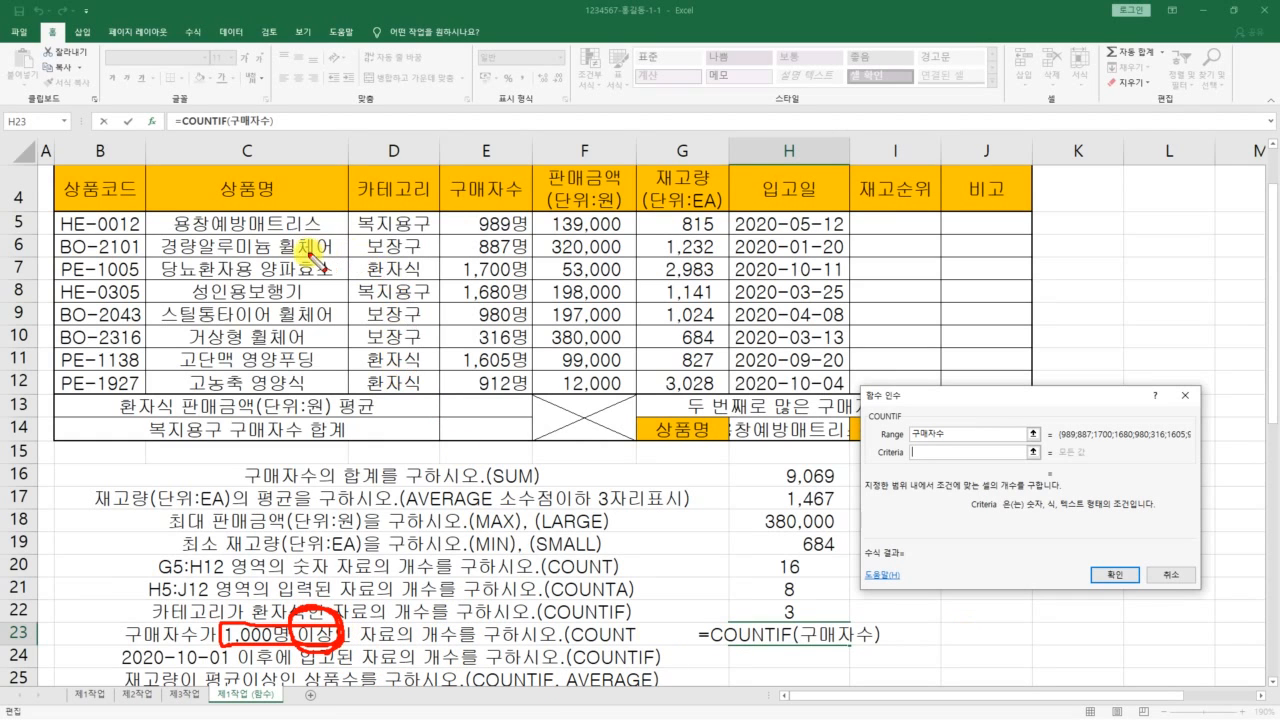
mouse_move(298, 255)
mouse_down()
mouse_move(366, 309)
mouse_move(273, 393)
mouse_up()
drag(395, 297, 462, 292)
mouse_move(365, 330)
mouse_down()
mouse_move(455, 342)
mouse_move(262, 410)
mouse_move(383, 196)
mouse_move(499, 359)
mouse_up()
mouse_move(410, 146)
mouse_down()
mouse_move(338, 196)
mouse_move(374, 145)
mouse_move(415, 147)
mouse_up()
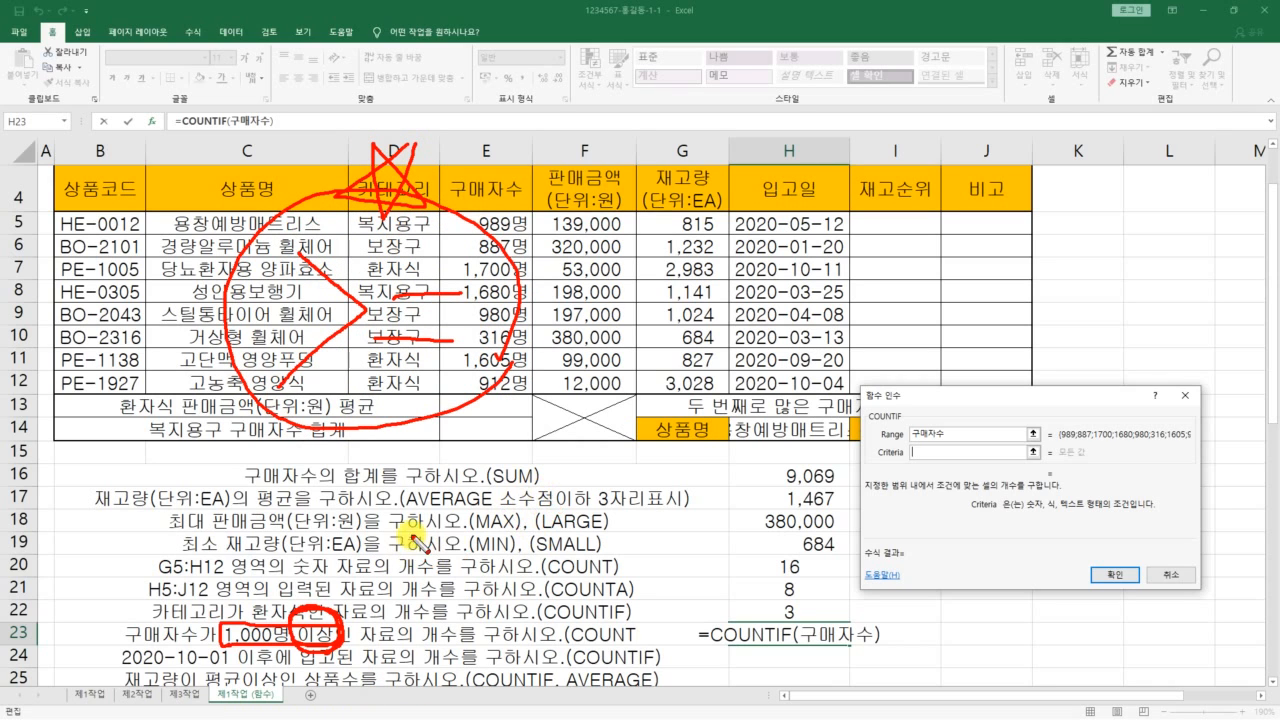
mouse_move(497, 434)
mouse_down()
mouse_move(435, 515)
mouse_move(435, 565)
mouse_move(510, 625)
mouse_up()
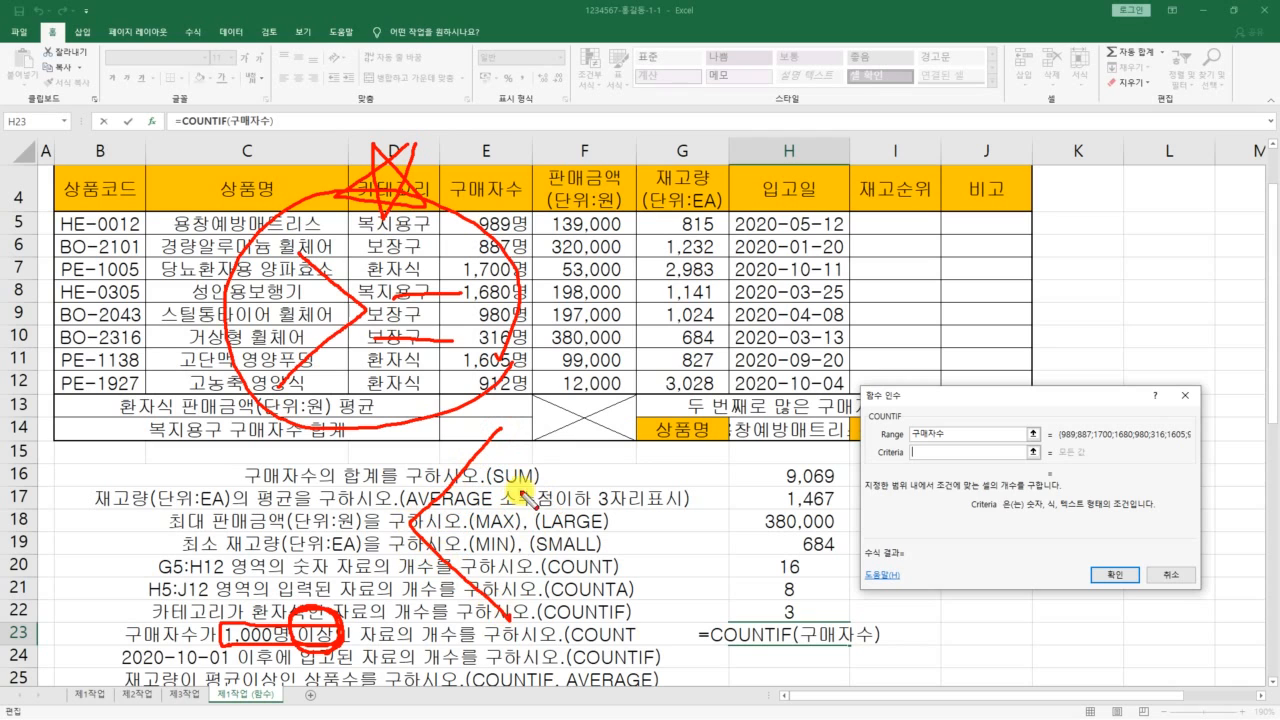
drag(540, 474, 595, 468)
drag(530, 530, 604, 531)
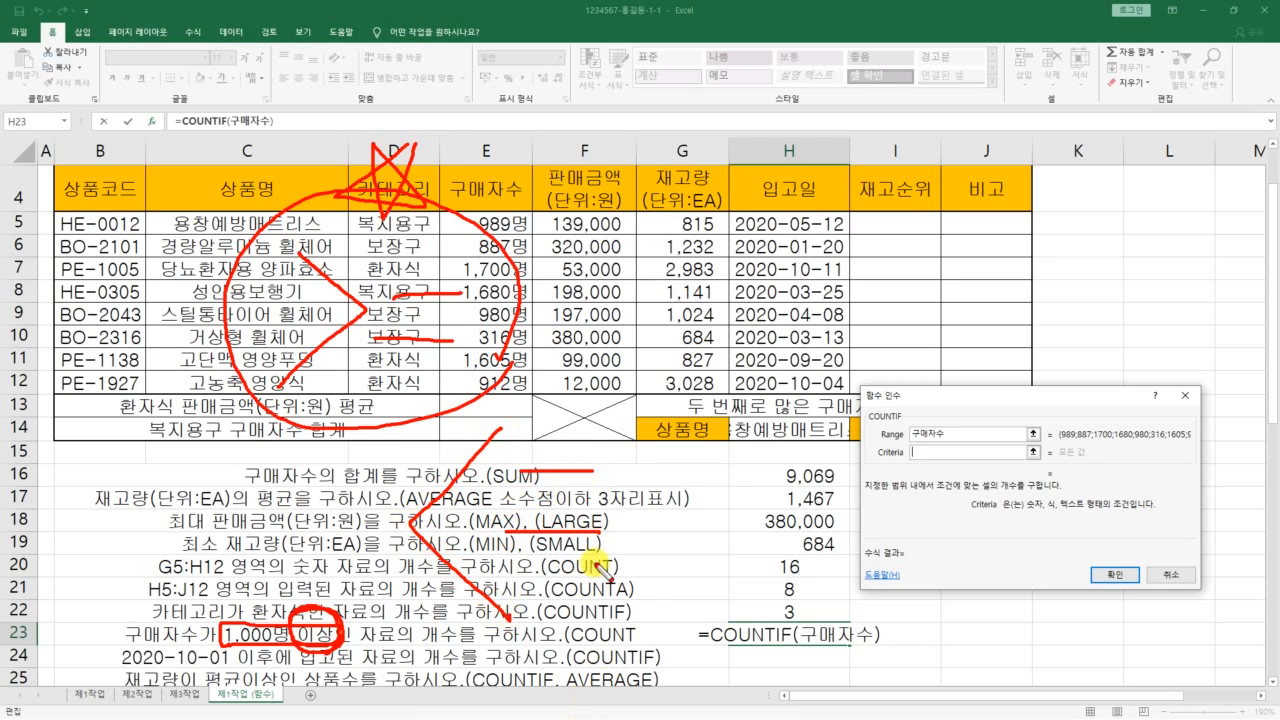
drag(645, 588, 468, 378)
key(Escape)
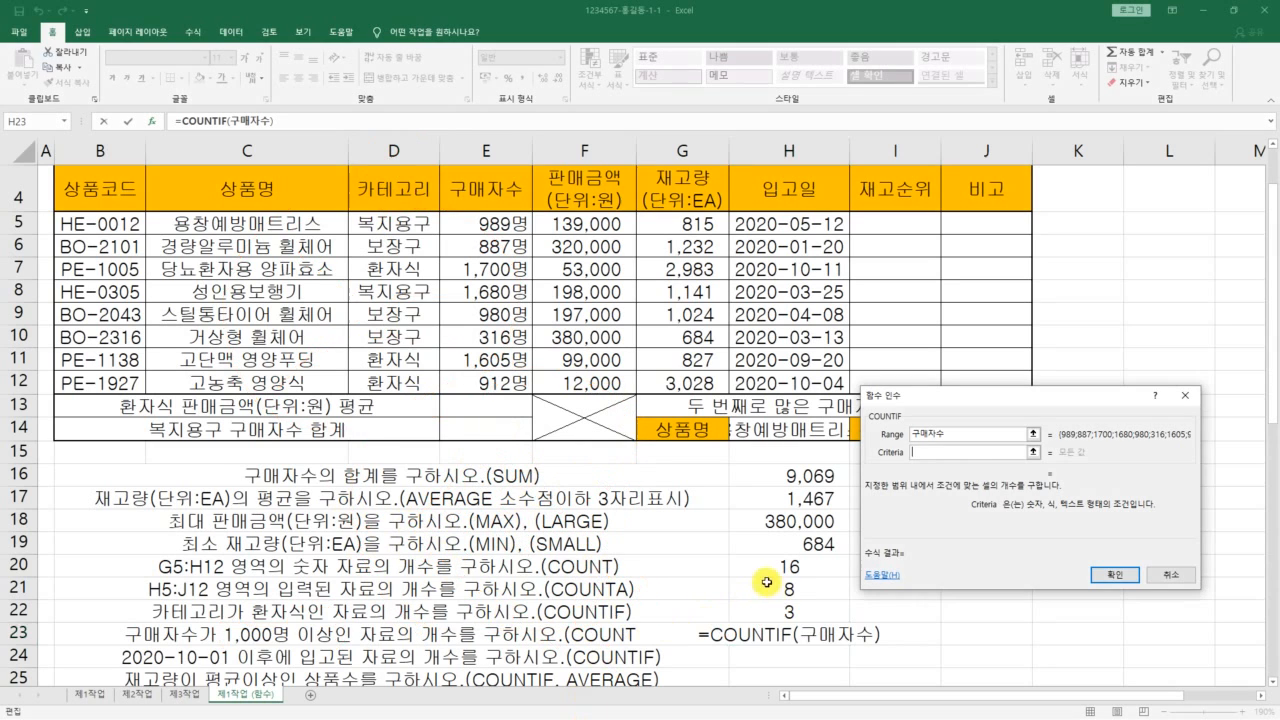
Set the COUNTIF criteria argument to ">=1000", including the quotation marks.
click(920, 453)
text(")
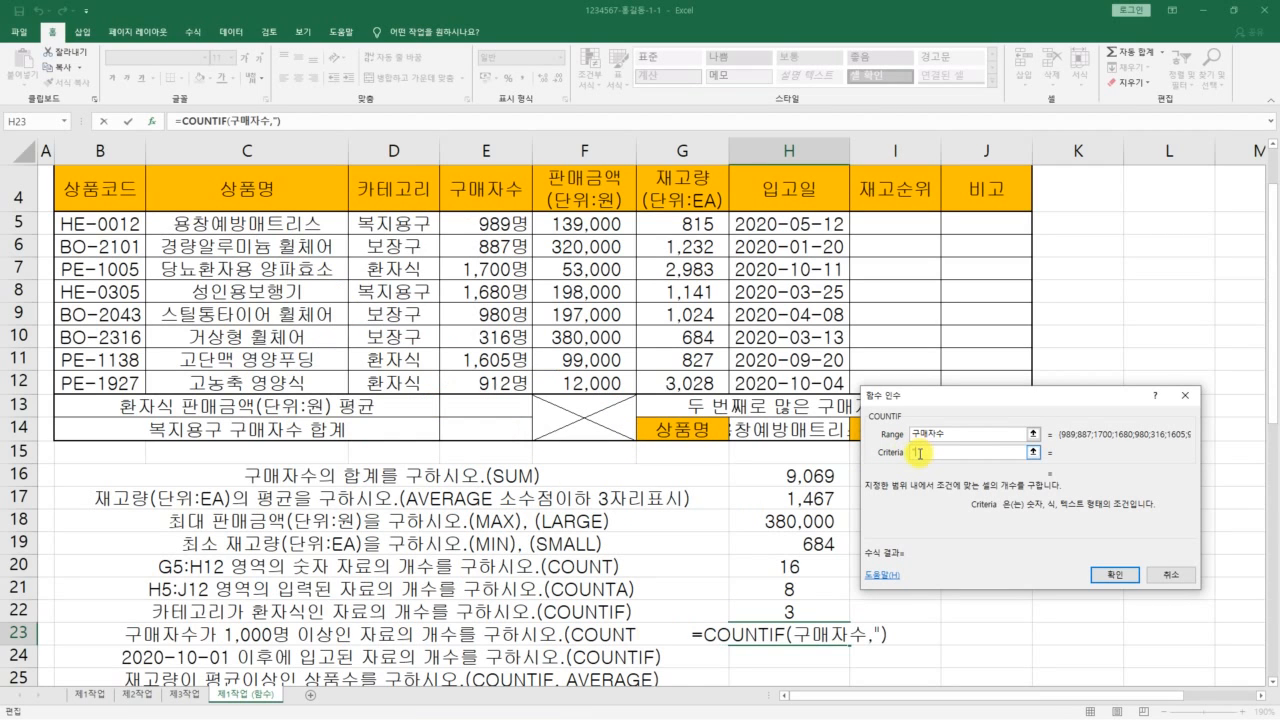
text(>=)
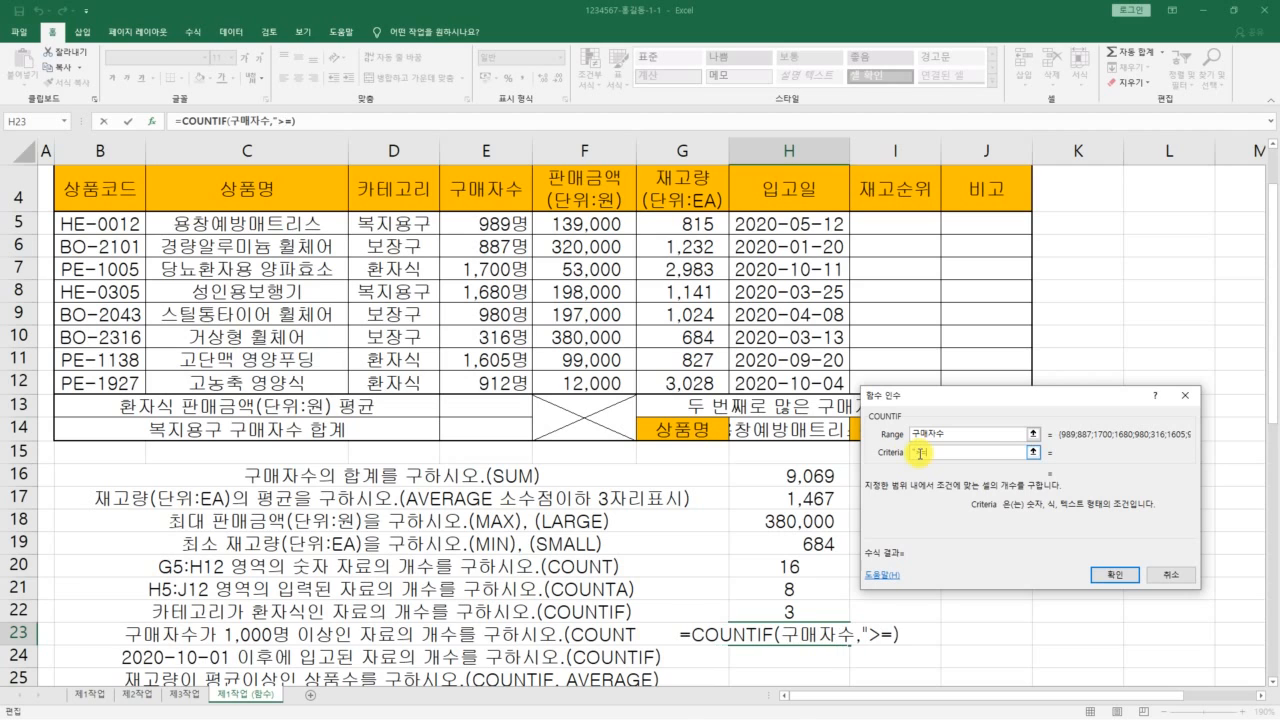
text(1000)
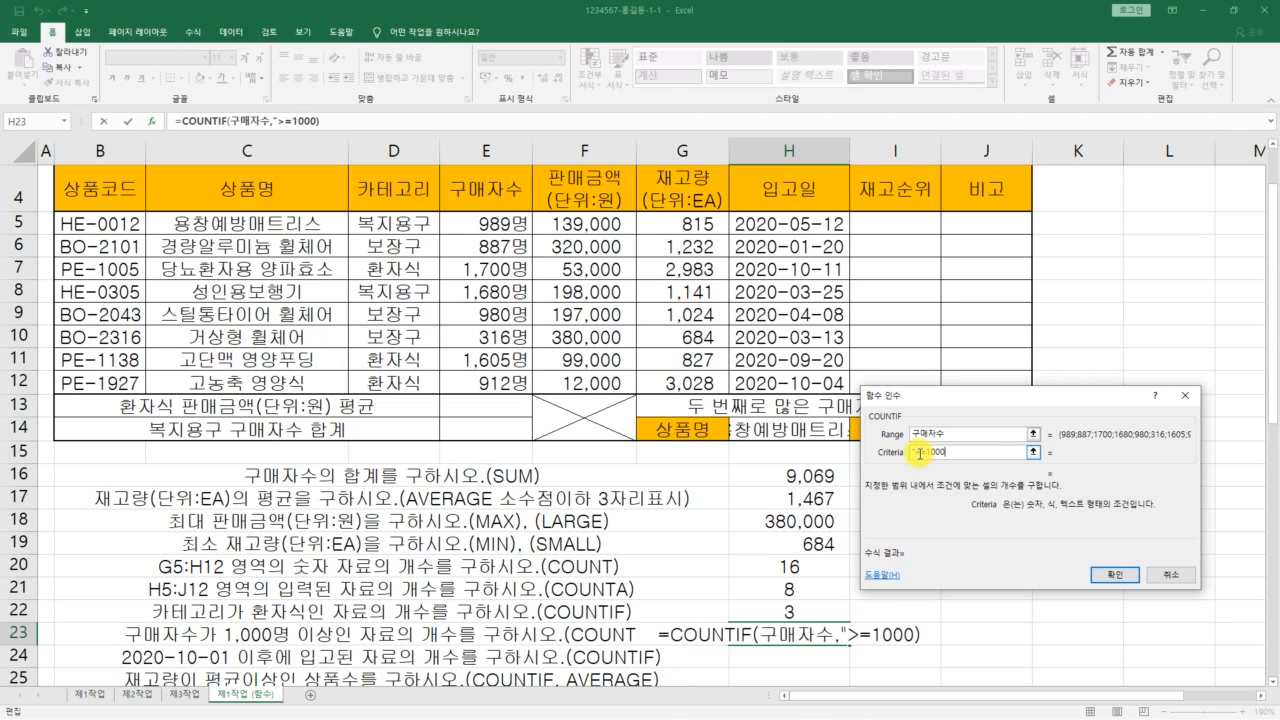
text(")
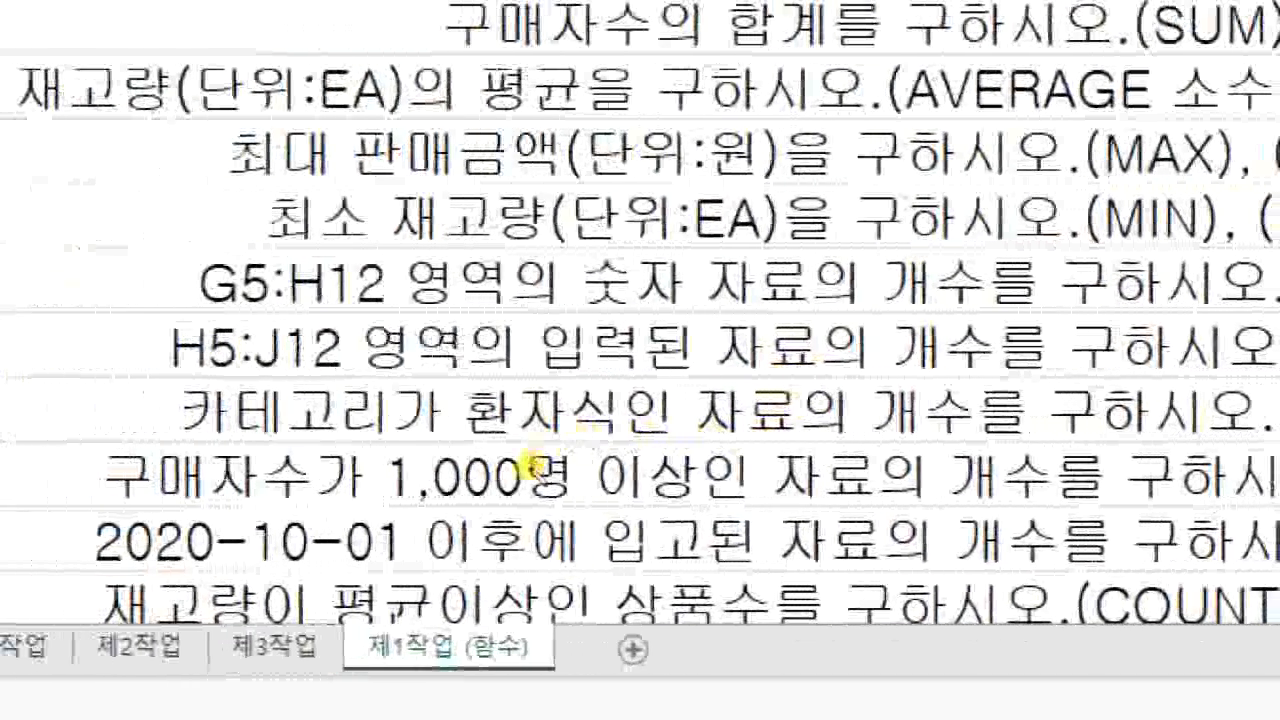
mouse_move(385, 497)
mouse_down()
mouse_move(471, 506)
mouse_move(574, 434)
mouse_move(380, 497)
mouse_up()
drag(366, 440, 364, 521)
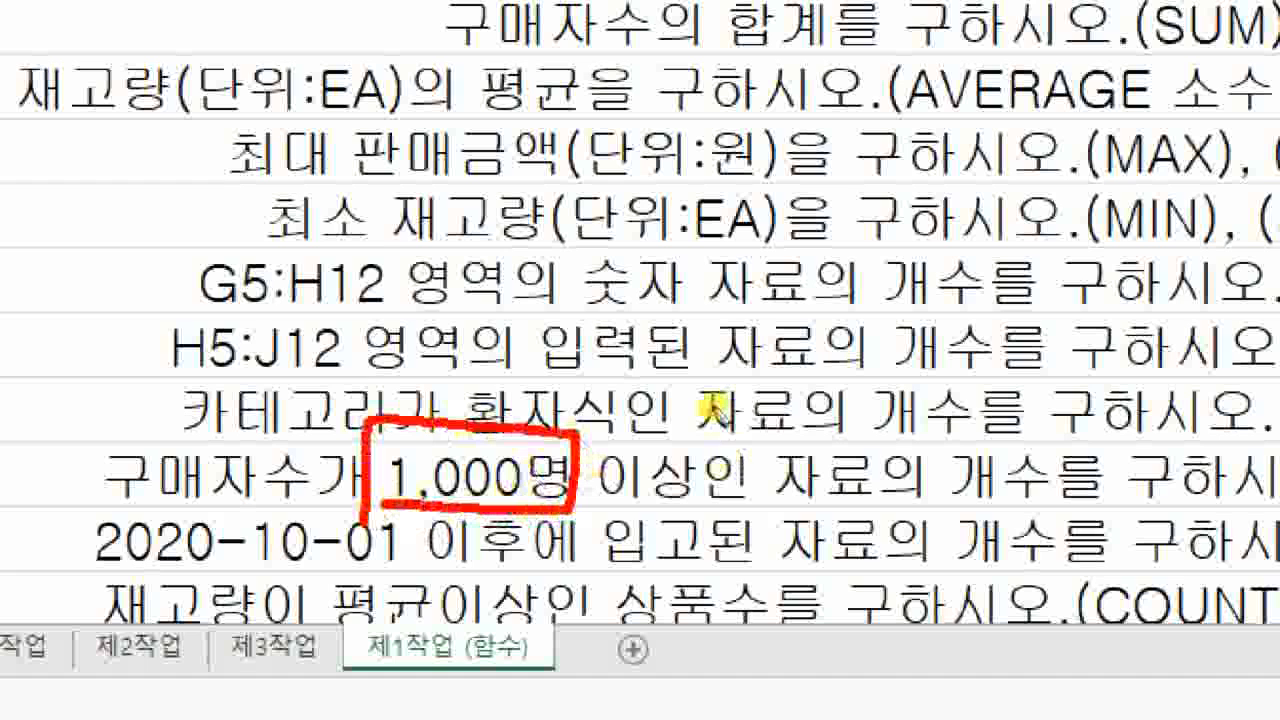
mouse_move(480, 198)
mouse_down()
mouse_move(467, 286)
mouse_move(478, 338)
mouse_up()
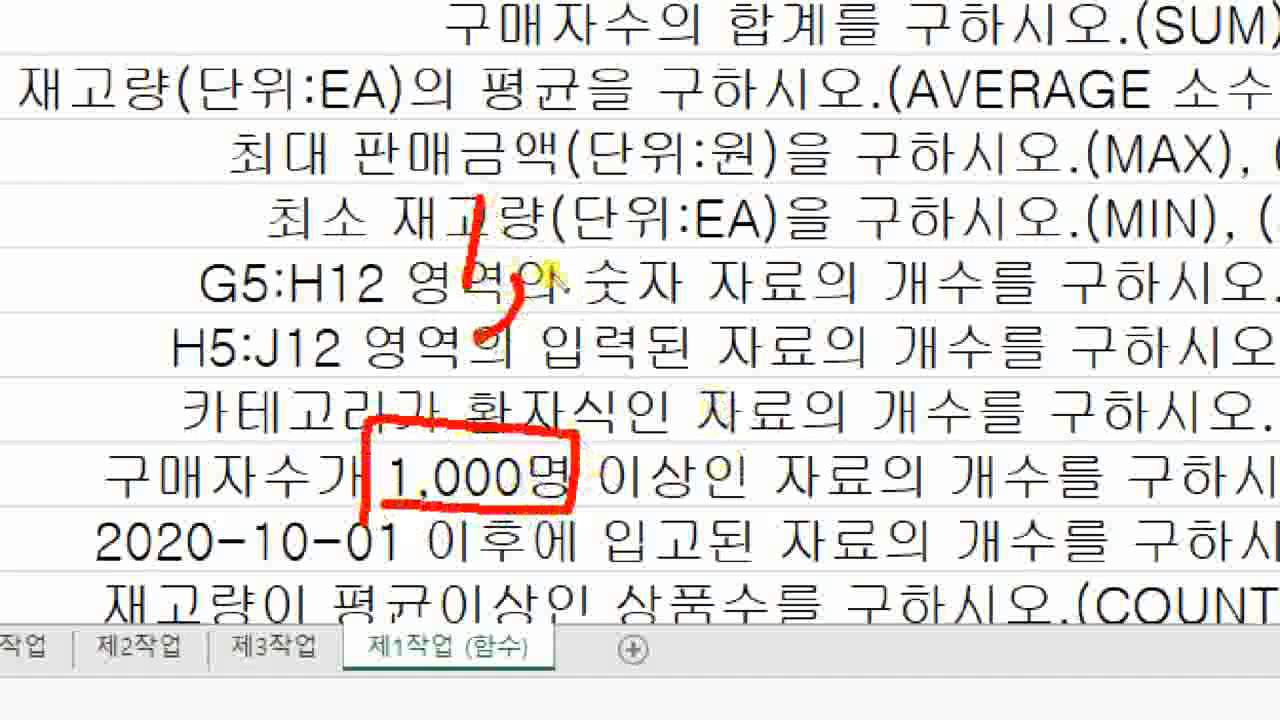
mouse_move(573, 224)
mouse_down()
mouse_move(640, 265)
mouse_move(838, 195)
mouse_move(846, 277)
mouse_move(600, 360)
mouse_move(405, 180)
mouse_move(900, 150)
mouse_move(860, 300)
mouse_move(830, 355)
mouse_up()
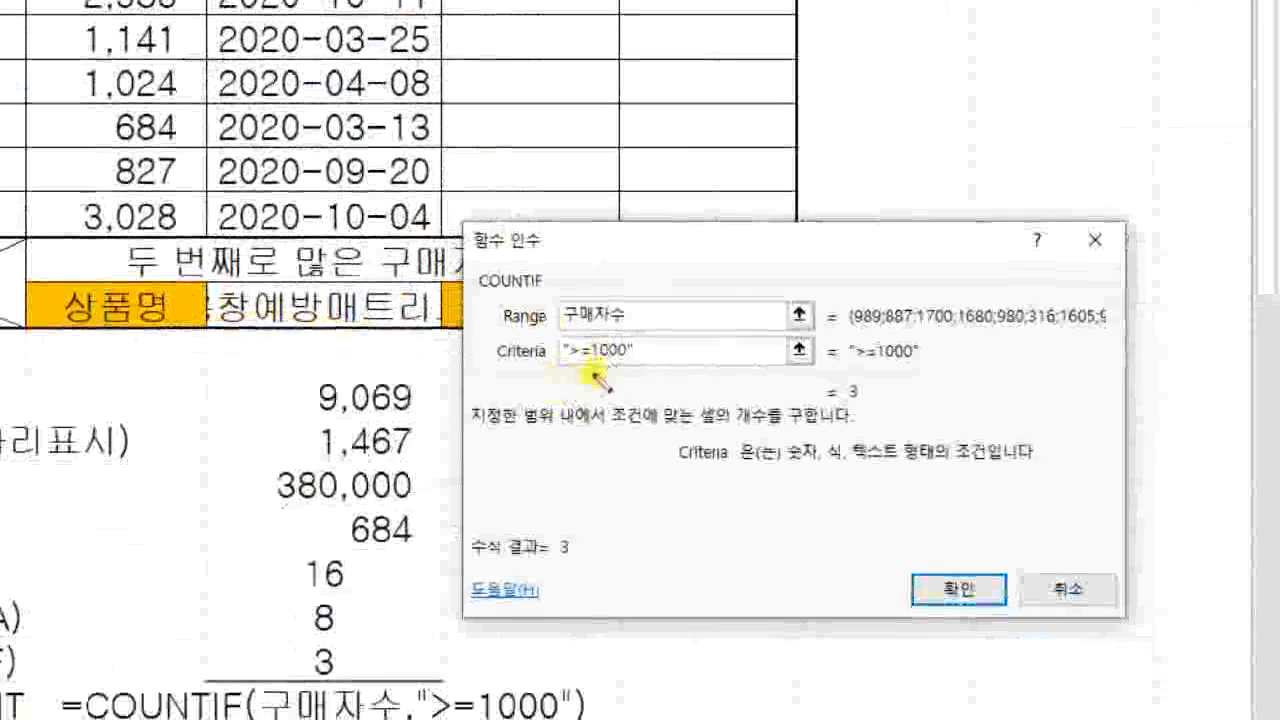
mouse_move(584, 386)
mouse_down()
mouse_move(558, 440)
mouse_move(570, 476)
mouse_up()
mouse_move(648, 396)
mouse_down()
mouse_move(652, 426)
mouse_move(745, 440)
mouse_move(770, 380)
mouse_move(825, 398)
mouse_move(842, 466)
mouse_up()
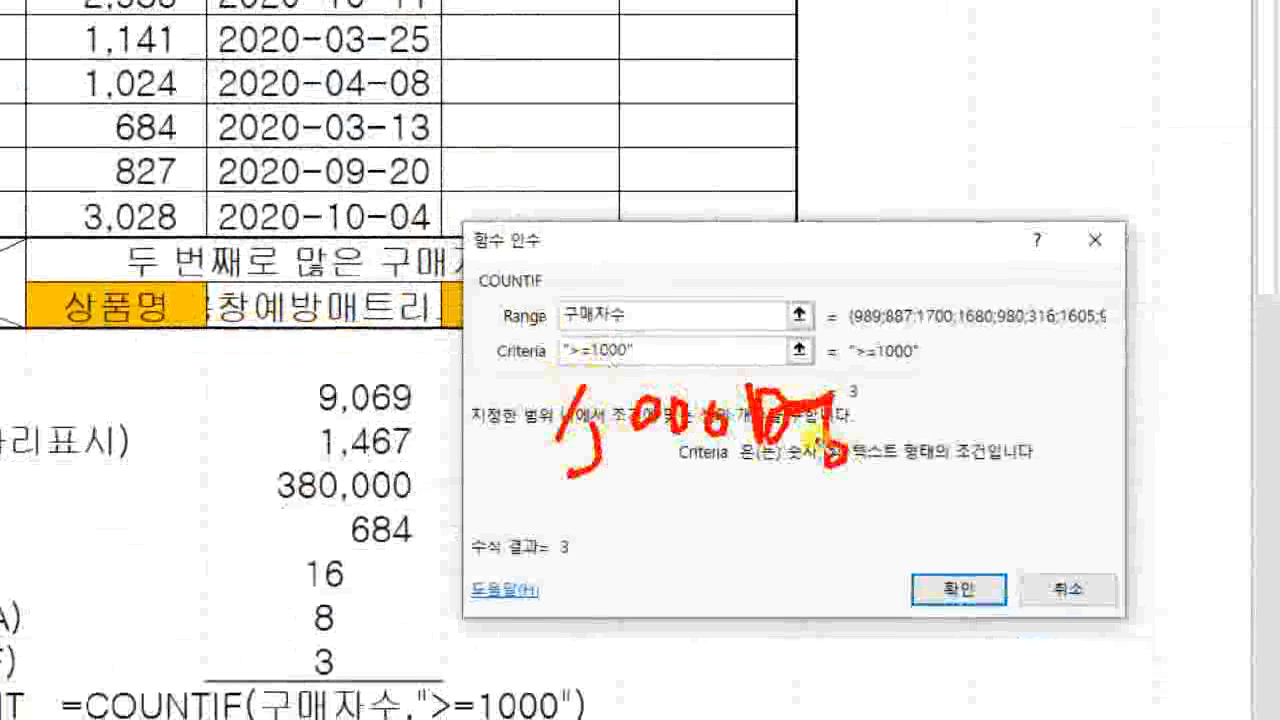
drag(900, 342, 555, 540)
drag(502, 378, 805, 465)
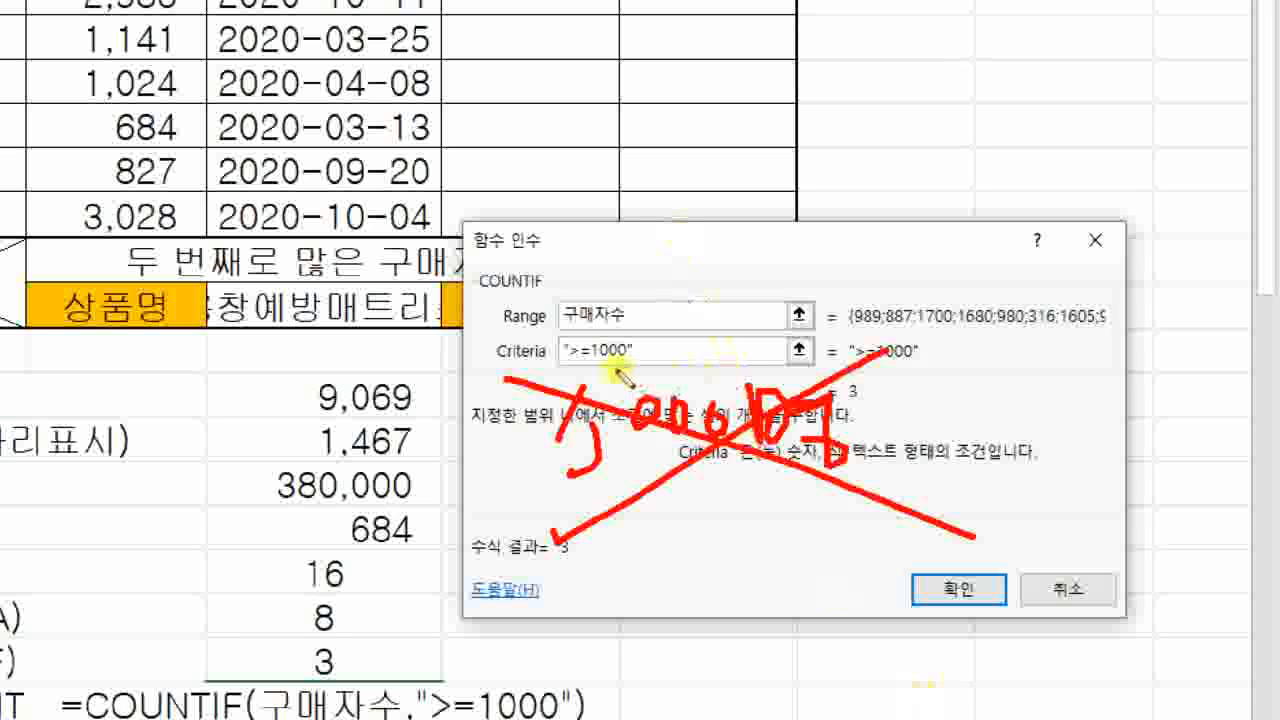
drag(607, 365, 634, 365)
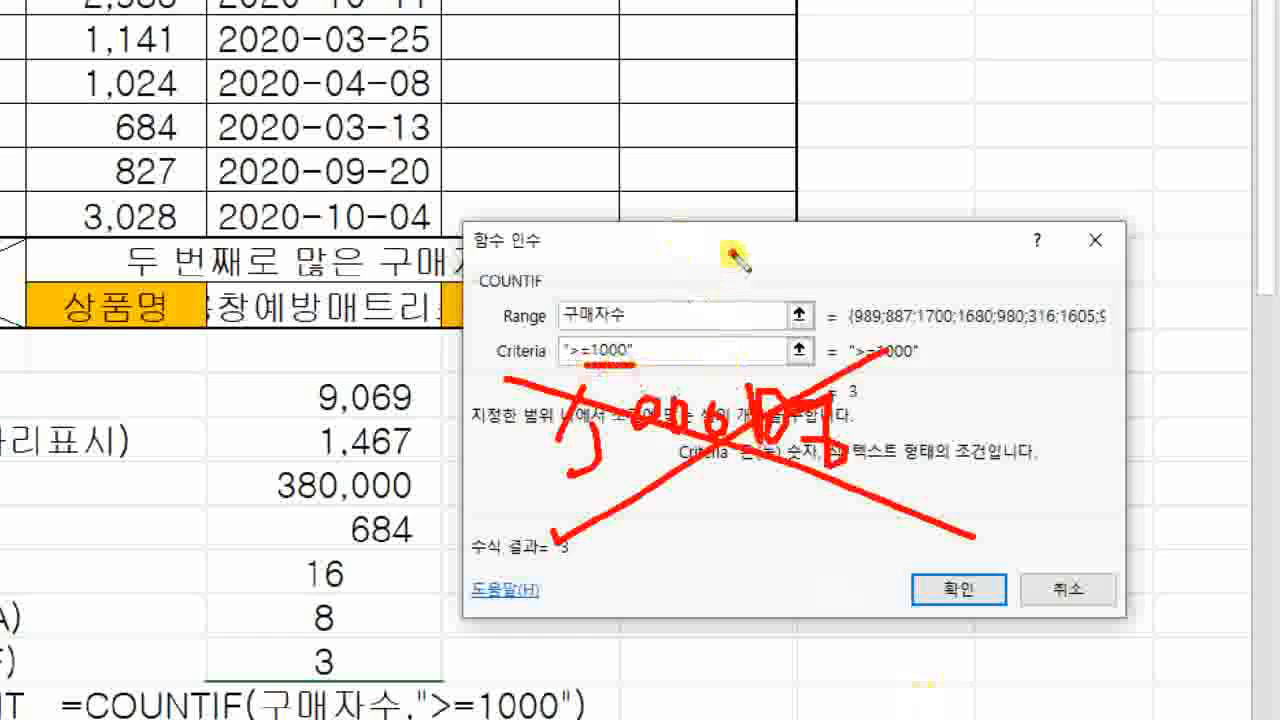
drag(733, 252, 730, 298)
drag(765, 222, 711, 291)
drag(703, 243, 795, 292)
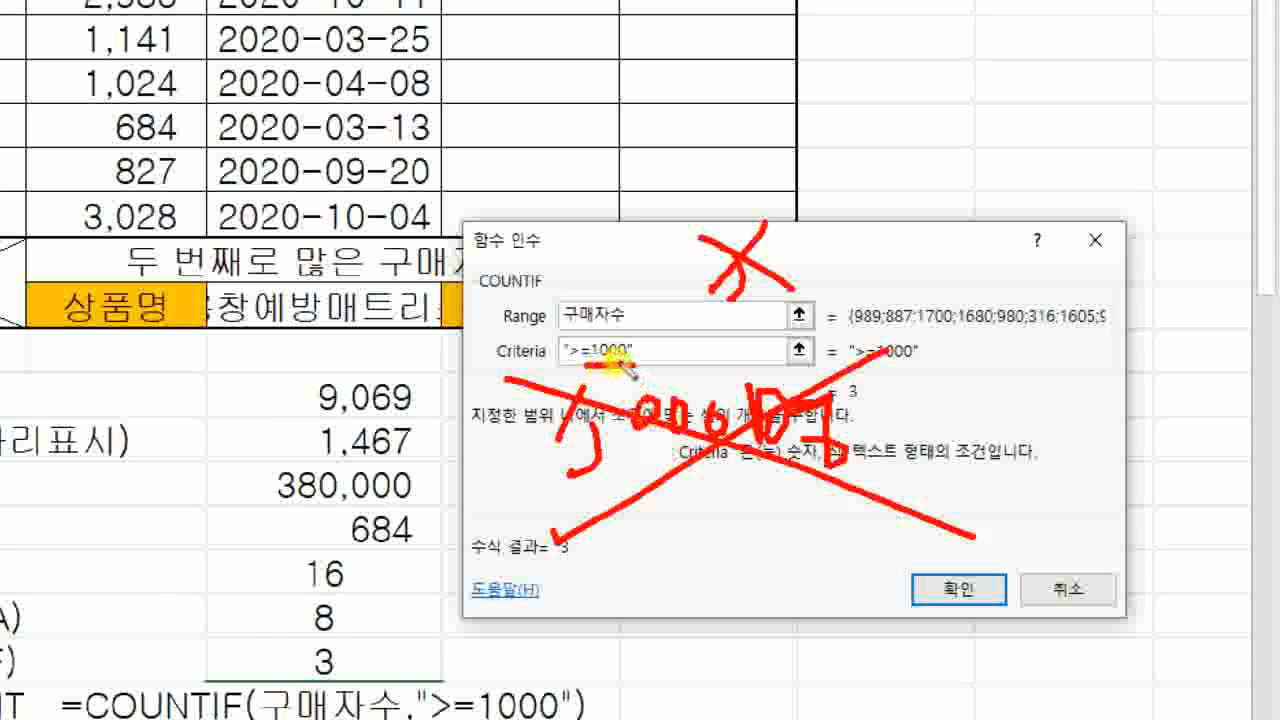
drag(607, 362, 633, 365)
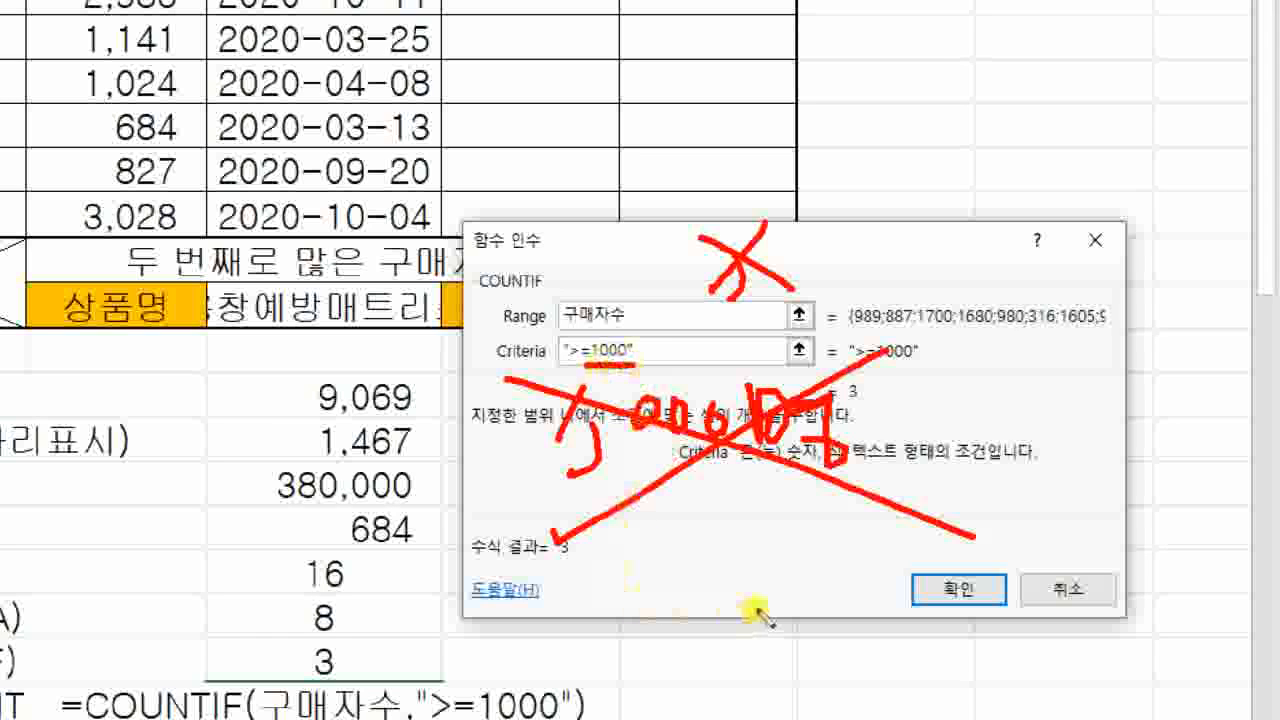
drag(566, 364, 632, 365)
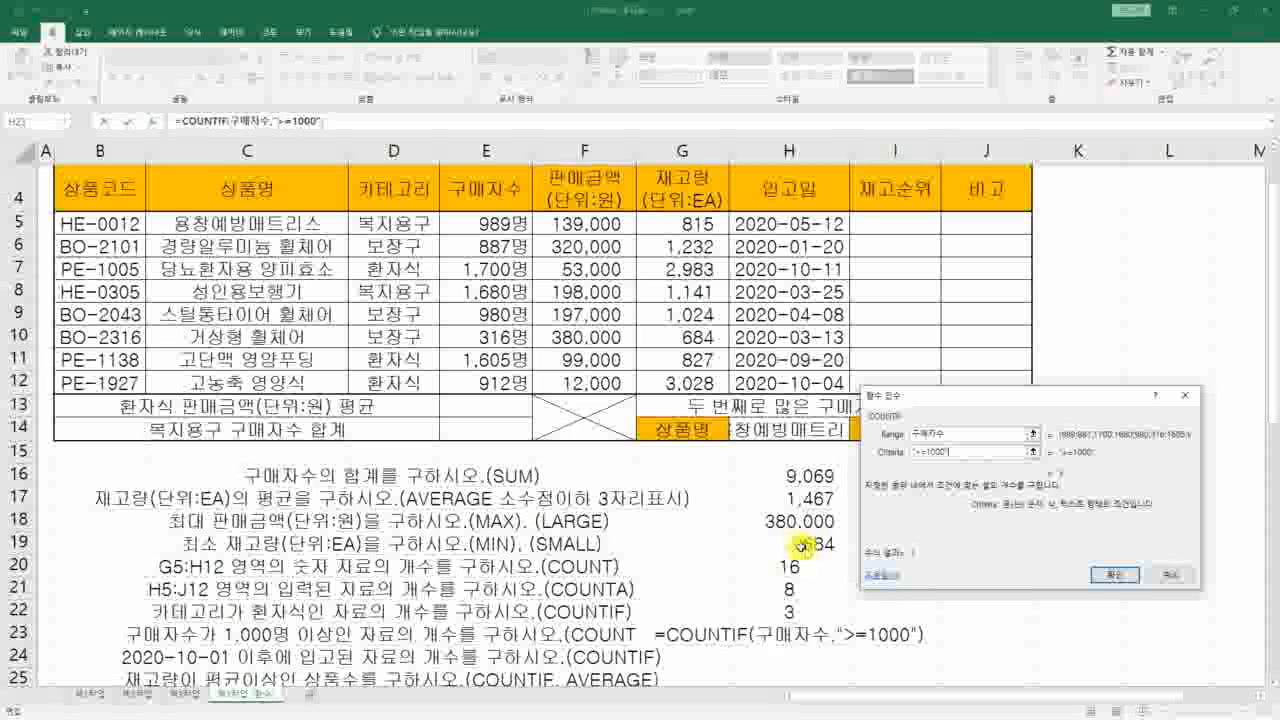
Complete the COUNTIF formula in H23 and select H24, the answer cell for counting records received from 2020-10-01 onward.
click(1115, 578)
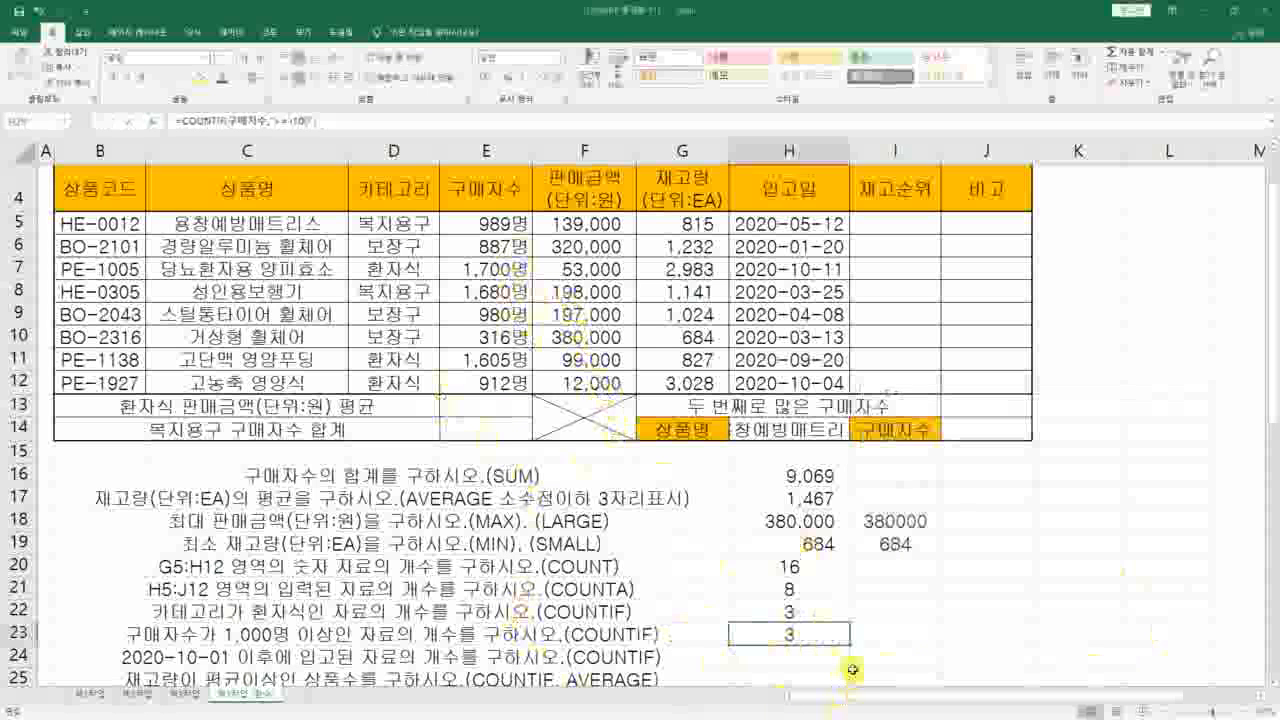
click(752, 655)
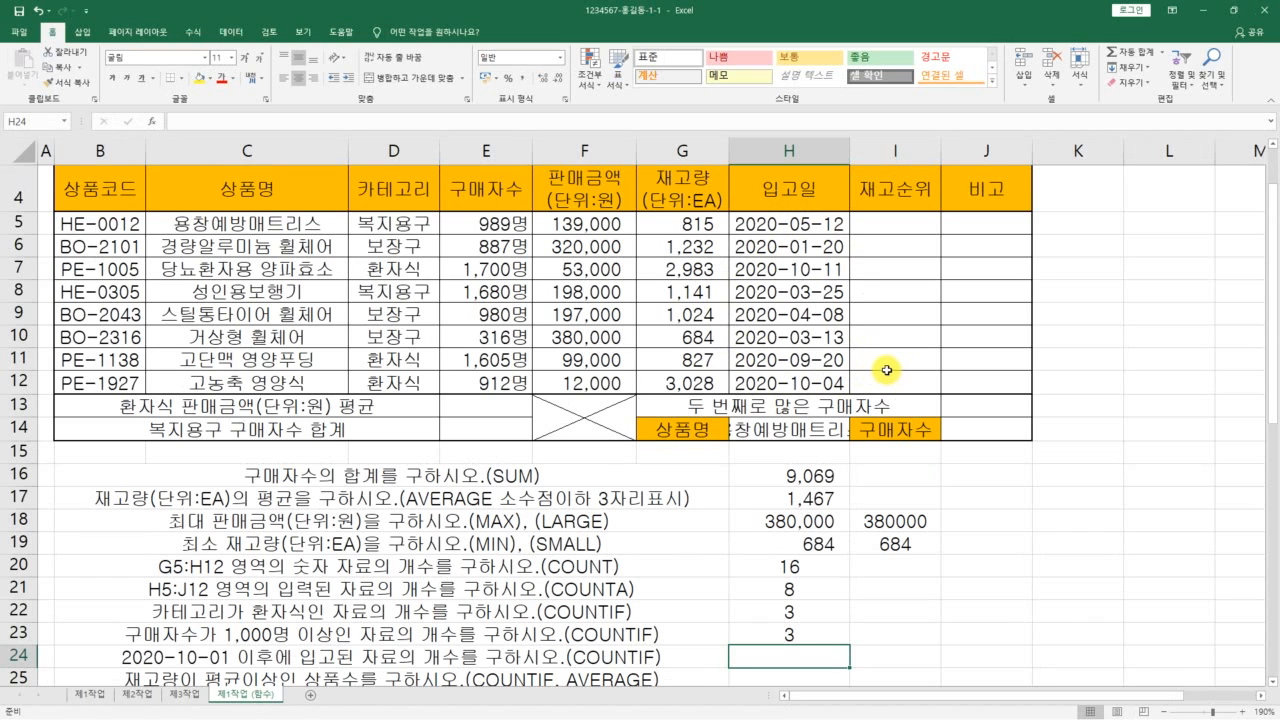
Start a COUNTIF function in H24 through its function arguments, with the 입고일 dates H5:H12 as the range.
text(채ㅕ)
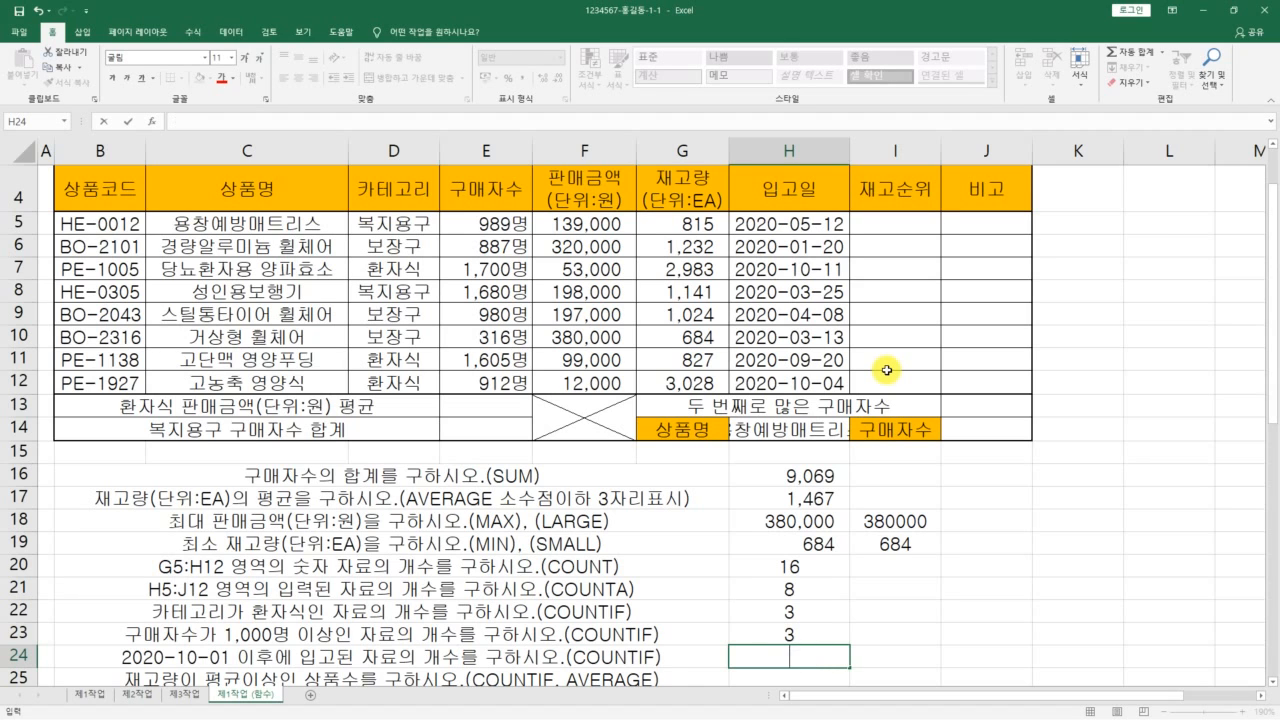
text(=coun)
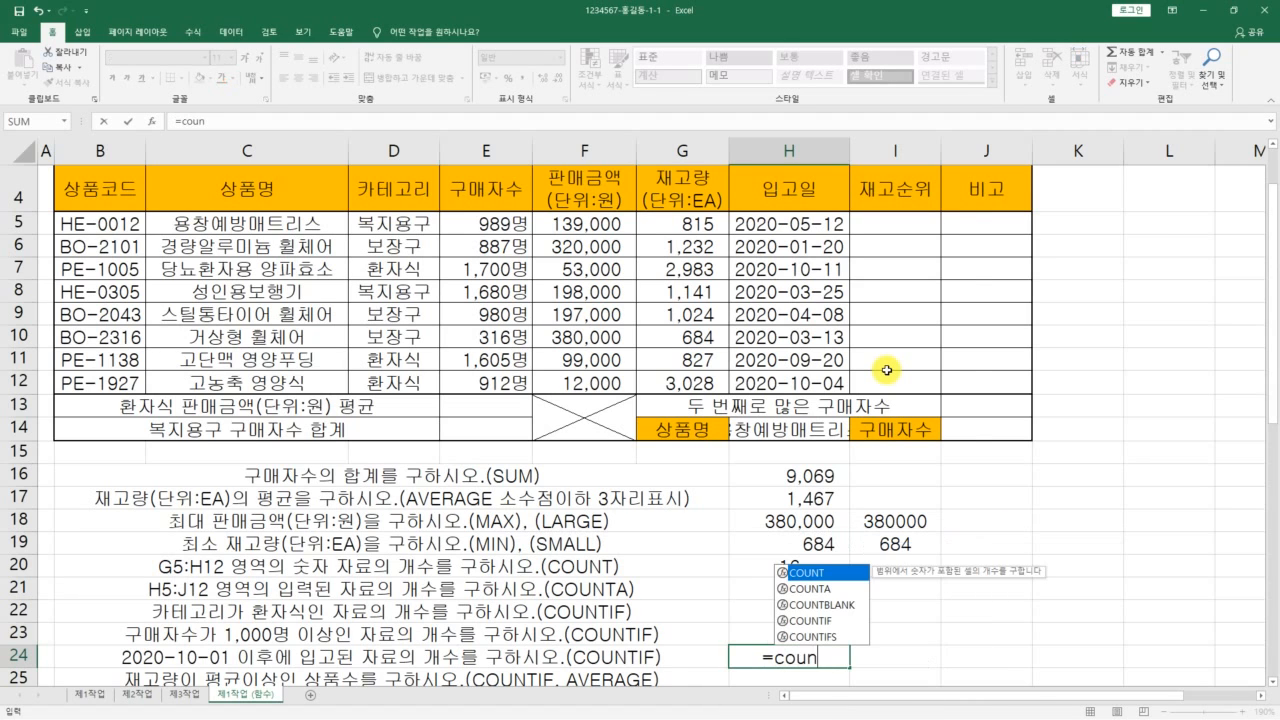
text(tif)
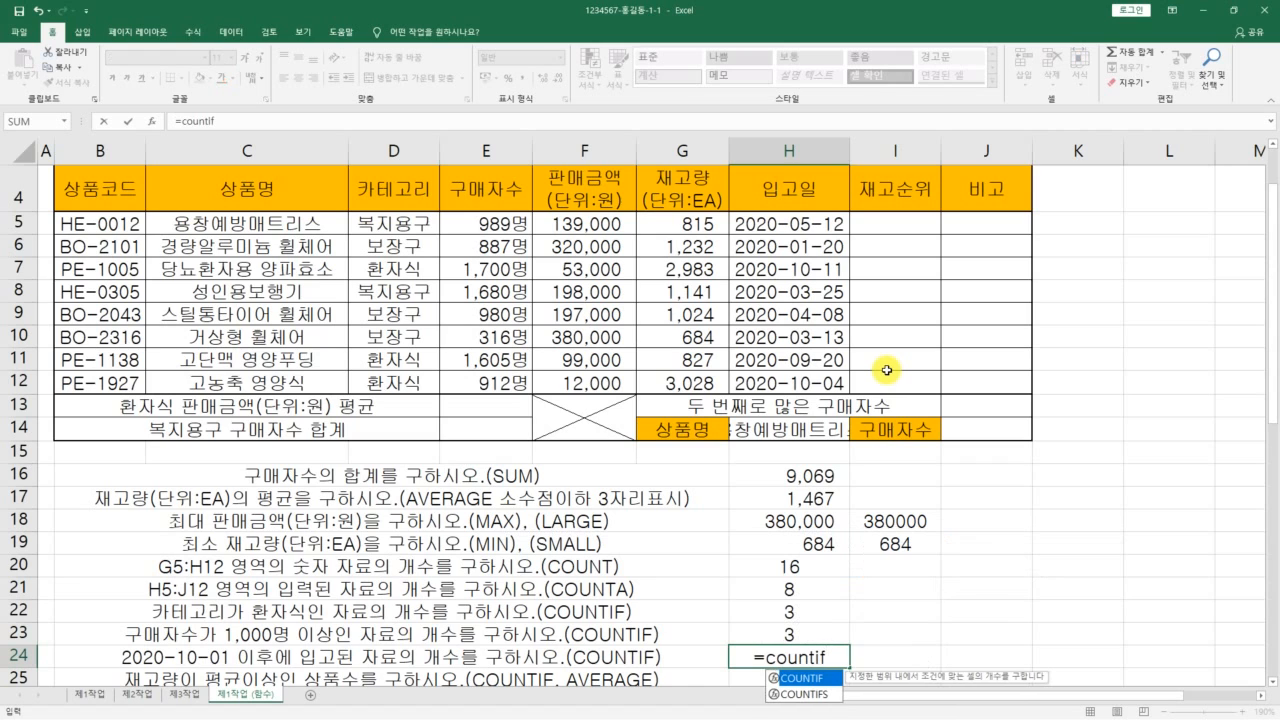
text(())
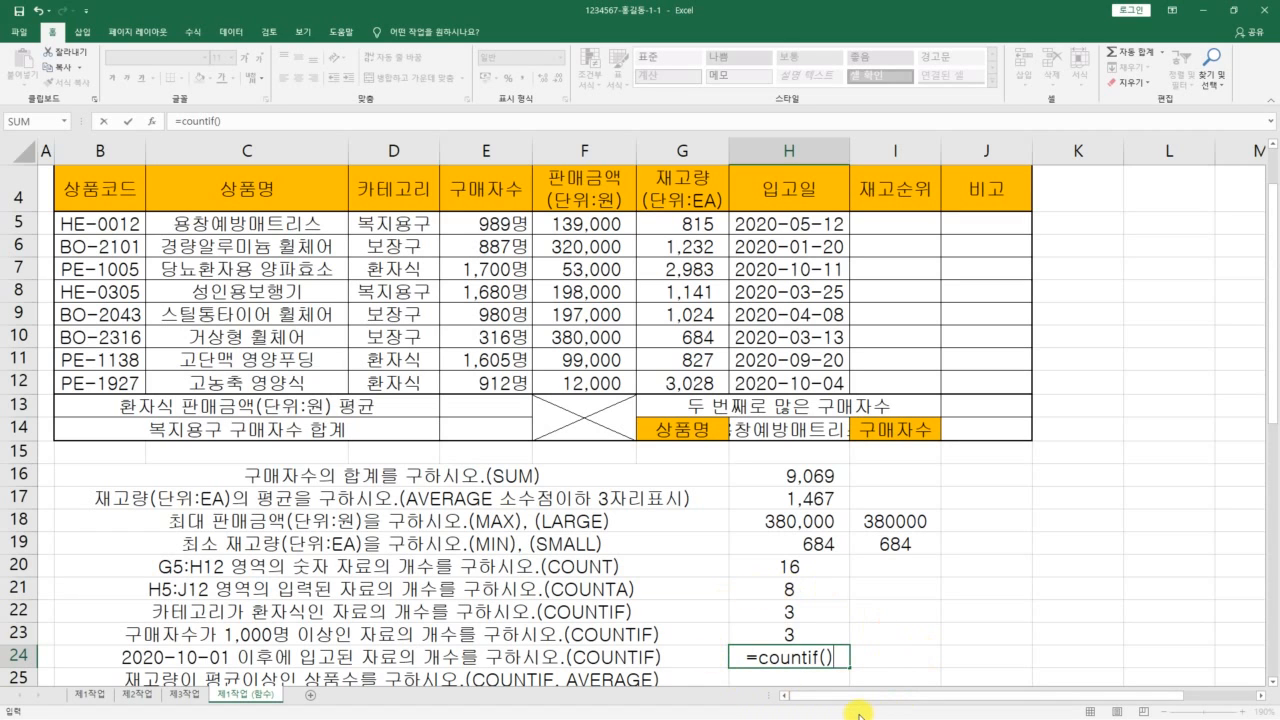
click(154, 122)
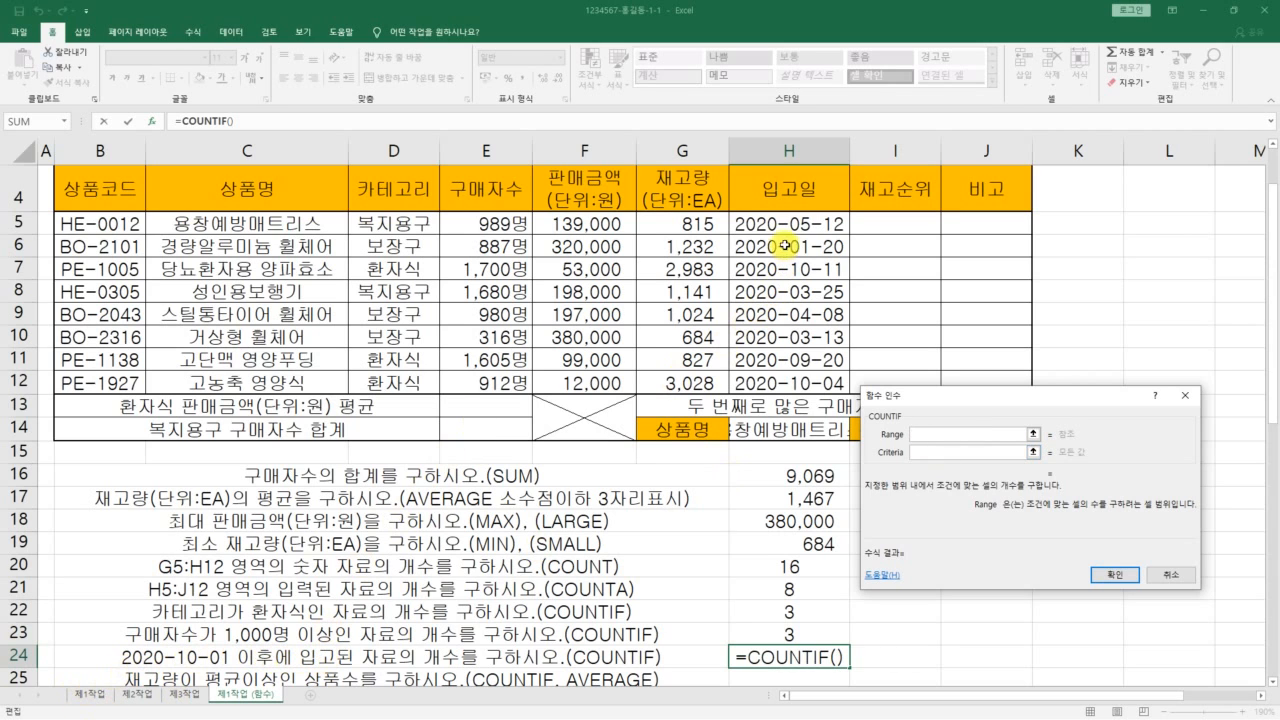
drag(791, 219, 781, 383)
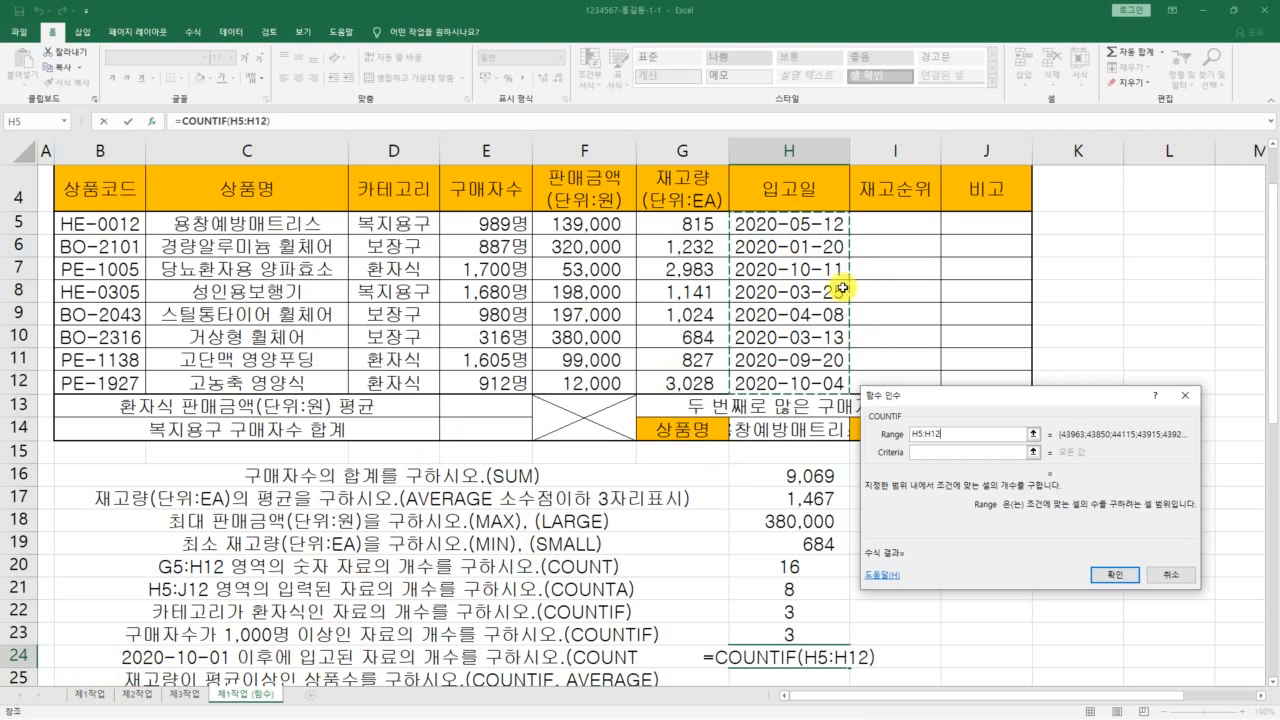
click(926, 453)
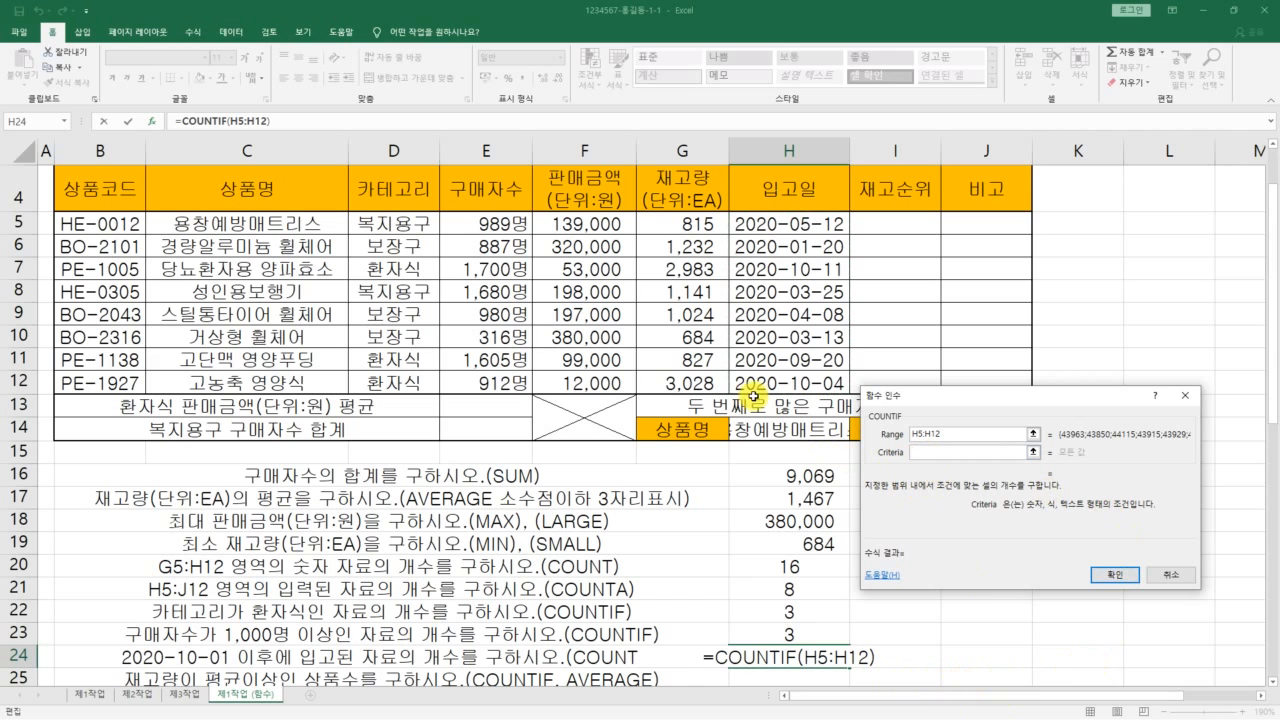
key(ctrl+2)
drag(330, 403, 310, 386)
drag(392, 361, 408, 493)
mouse_move(457, 399)
mouse_down()
mouse_move(443, 421)
mouse_move(532, 417)
mouse_move(492, 491)
mouse_up()
drag(619, 447, 659, 443)
drag(611, 490, 643, 489)
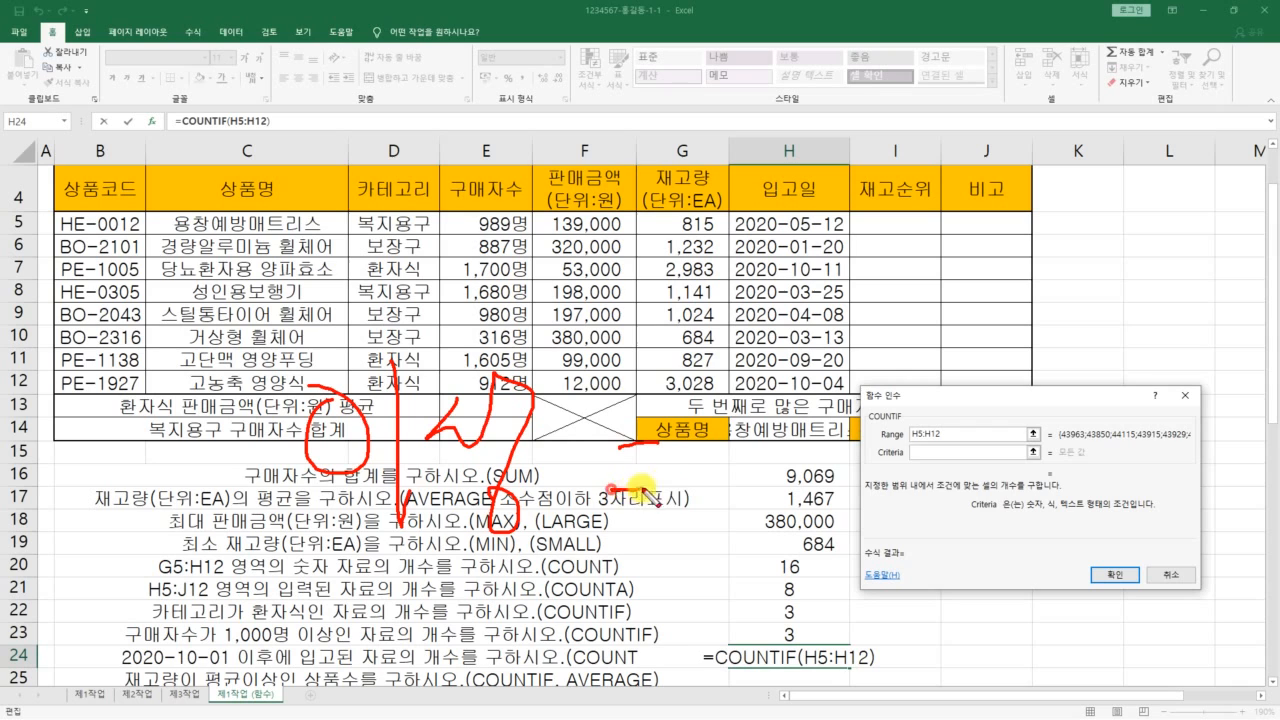
mouse_move(768, 418)
mouse_down()
mouse_move(735, 470)
mouse_move(795, 385)
mouse_move(832, 525)
mouse_up()
mouse_move(840, 350)
mouse_down()
mouse_move(815, 410)
mouse_move(908, 418)
mouse_up()
mouse_move(887, 430)
mouse_down()
mouse_move(890, 529)
mouse_move(683, 480)
mouse_move(867, 500)
mouse_up()
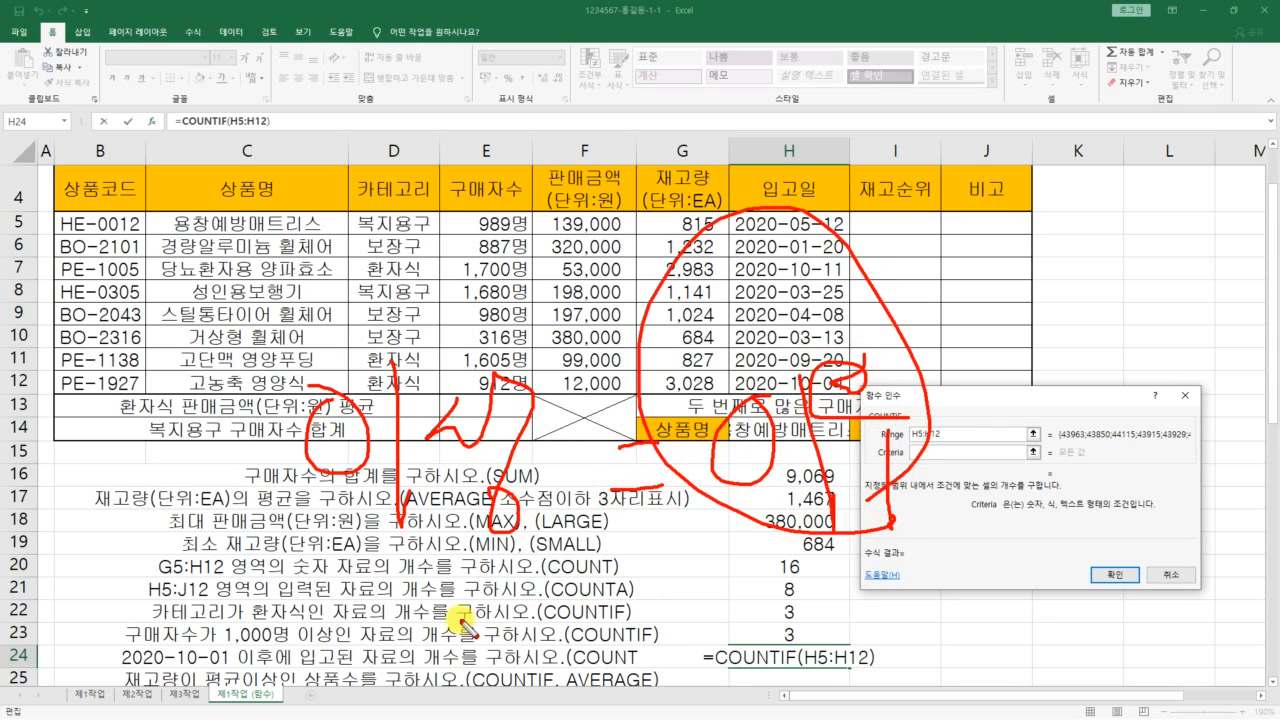
mouse_move(378, 588)
mouse_down()
mouse_move(336, 633)
mouse_move(348, 592)
mouse_up()
drag(396, 560, 406, 677)
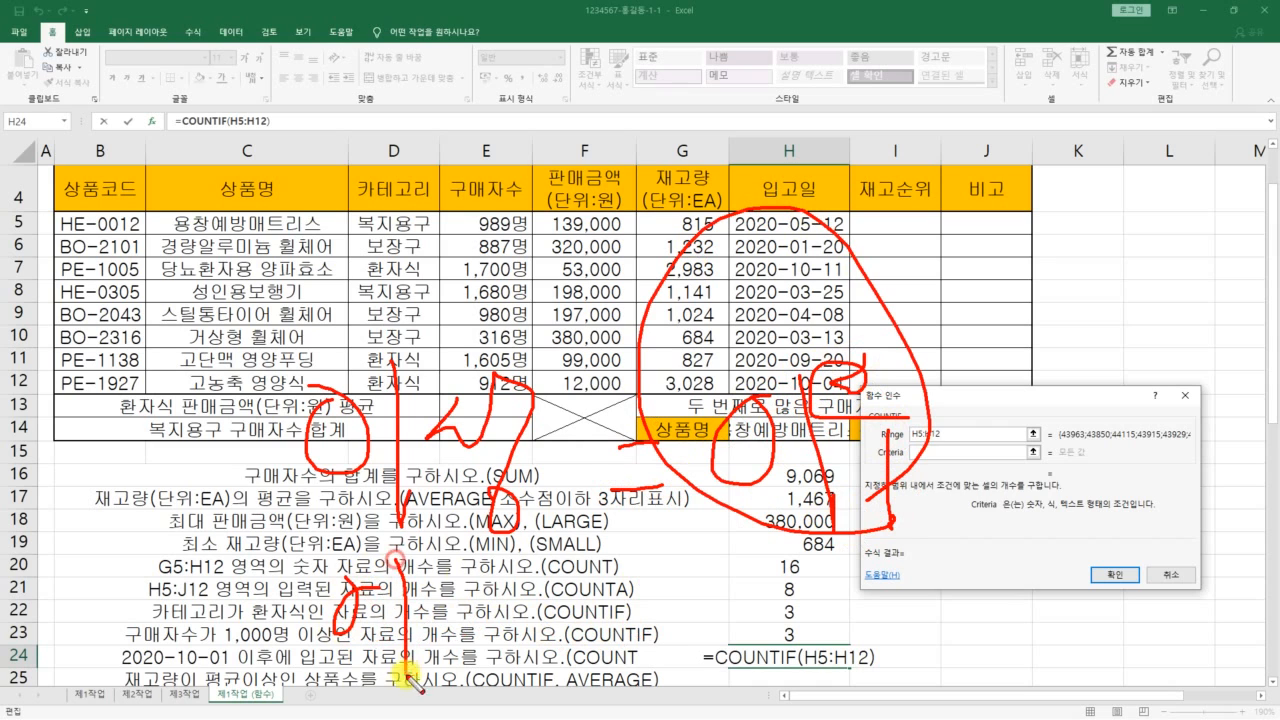
mouse_move(472, 548)
mouse_down()
mouse_move(468, 652)
mouse_move(520, 632)
mouse_move(660, 640)
mouse_up()
mouse_move(606, 600)
mouse_down()
mouse_move(712, 614)
mouse_move(724, 668)
mouse_up()
mouse_move(852, 592)
mouse_down()
mouse_move(850, 540)
mouse_move(887, 665)
mouse_up()
drag(905, 585, 958, 628)
mouse_move(968, 625)
mouse_down()
mouse_move(1005, 592)
mouse_move(1003, 636)
mouse_up()
mouse_move(978, 656)
mouse_down()
mouse_move(1038, 650)
mouse_move(876, 539)
mouse_move(937, 687)
mouse_up()
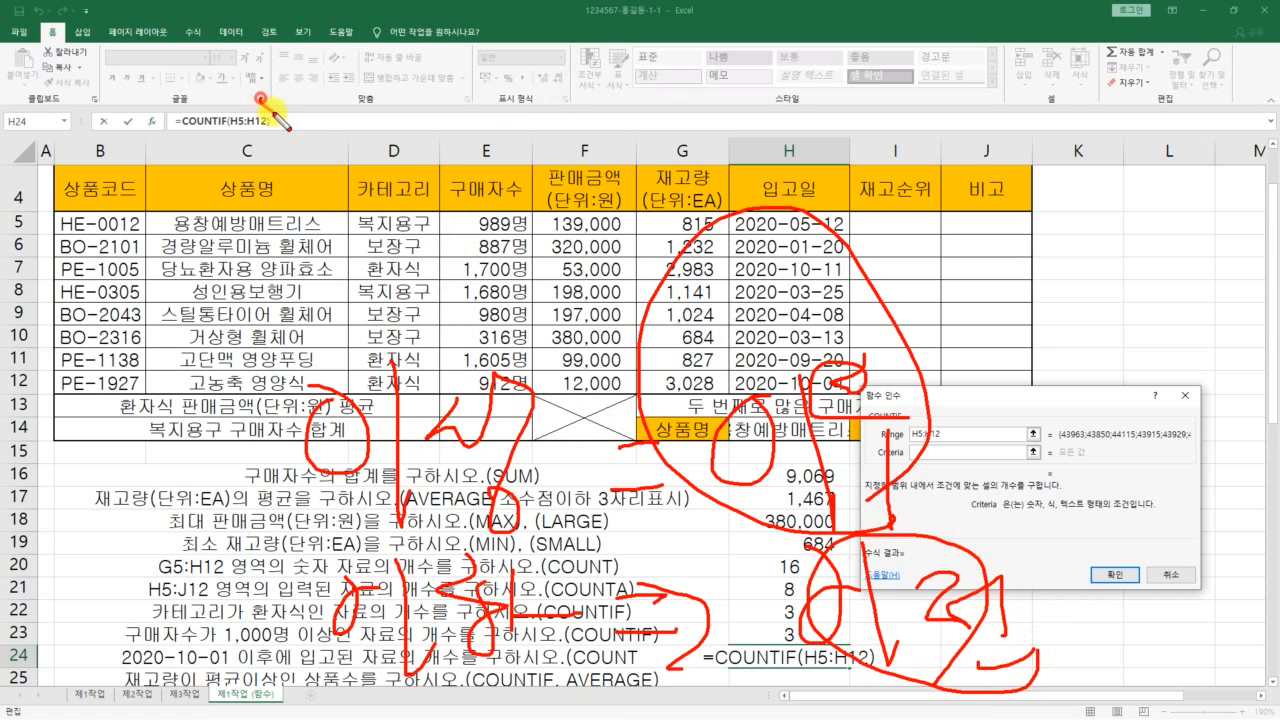
drag(260, 98, 262, 325)
drag(393, 163, 541, 165)
drag(430, 235, 528, 231)
mouse_move(564, 283)
mouse_down()
mouse_move(190, 258)
mouse_move(625, 185)
mouse_move(465, 340)
mouse_up()
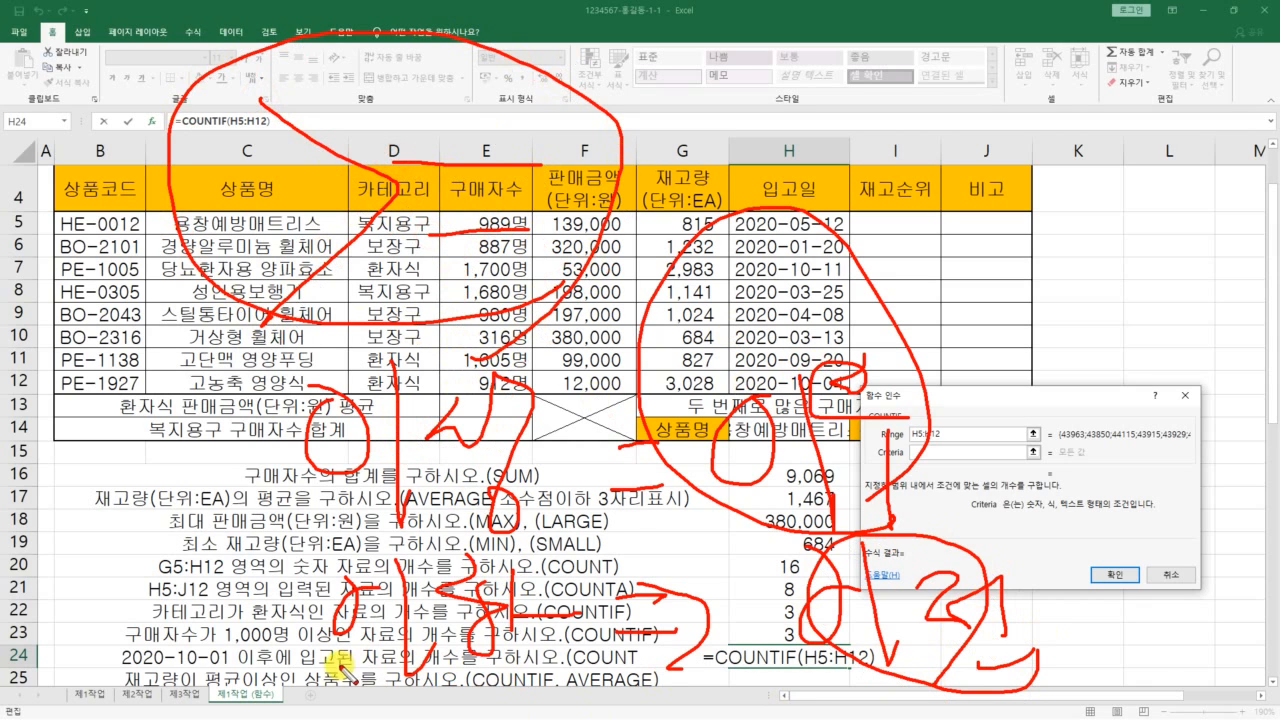
drag(342, 668, 860, 678)
mouse_move(985, 595)
mouse_down()
mouse_move(799, 600)
mouse_move(972, 667)
mouse_up()
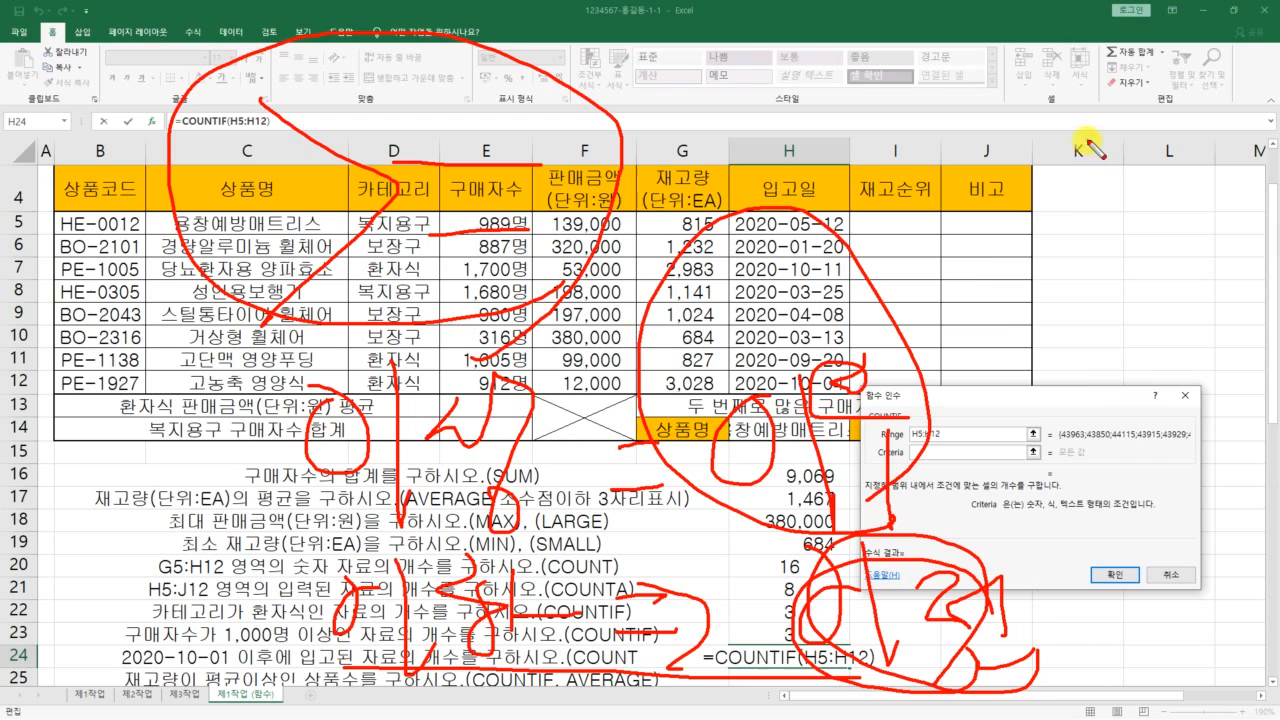
mouse_move(1087, 146)
mouse_down()
mouse_move(968, 290)
mouse_move(1130, 422)
mouse_up()
drag(1123, 249, 1196, 239)
drag(1135, 319, 1196, 314)
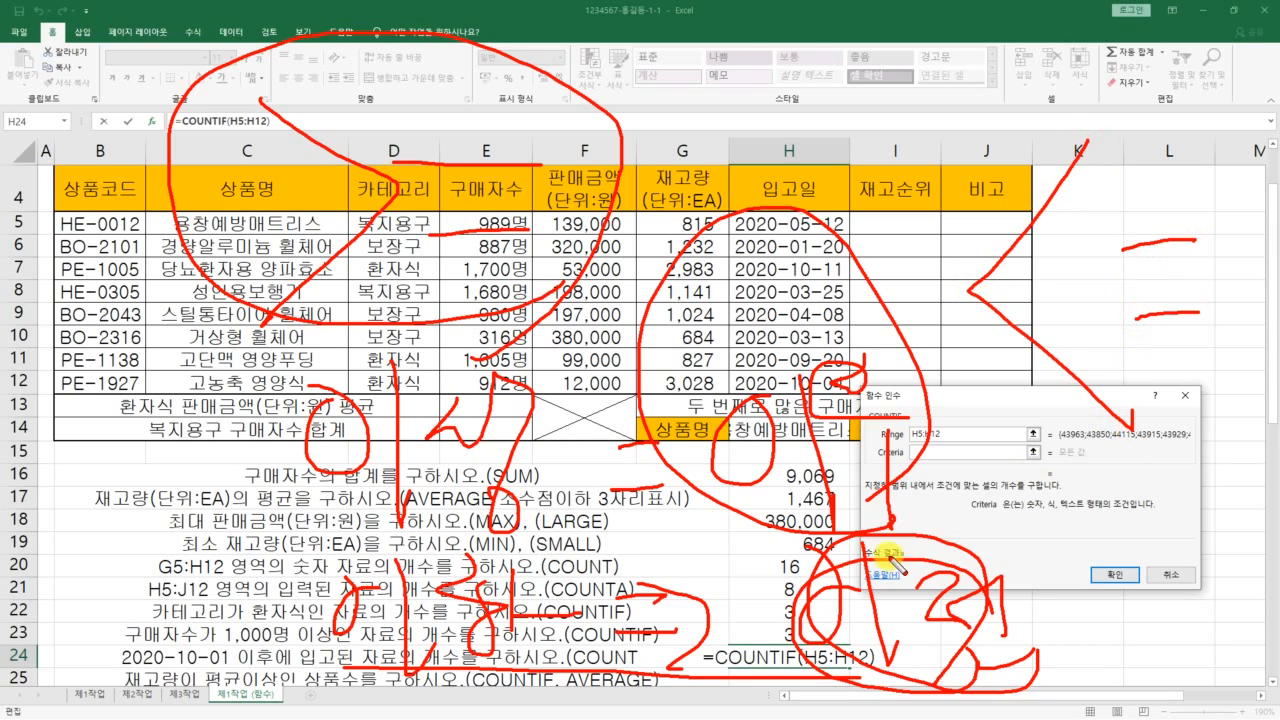
mouse_move(664, 632)
mouse_down()
mouse_move(402, 672)
mouse_move(588, 635)
mouse_move(998, 638)
mouse_move(1015, 399)
mouse_move(1085, 425)
mouse_up()
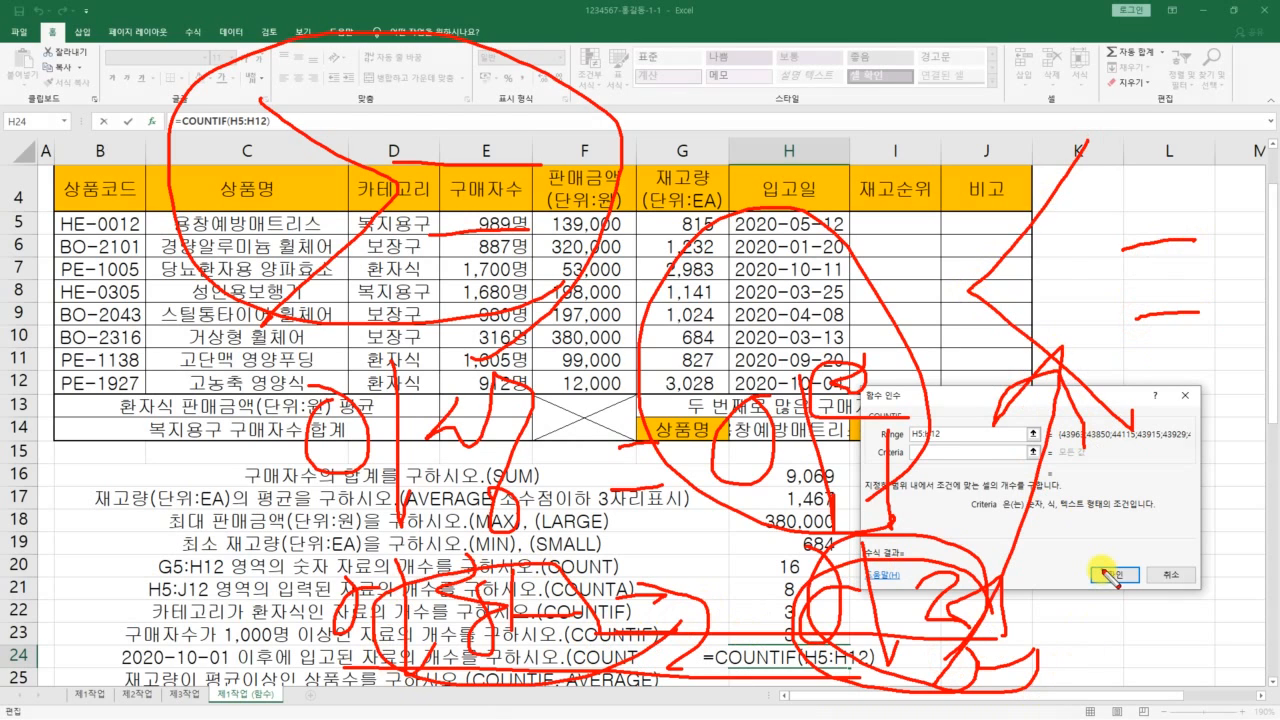
key(Escape)
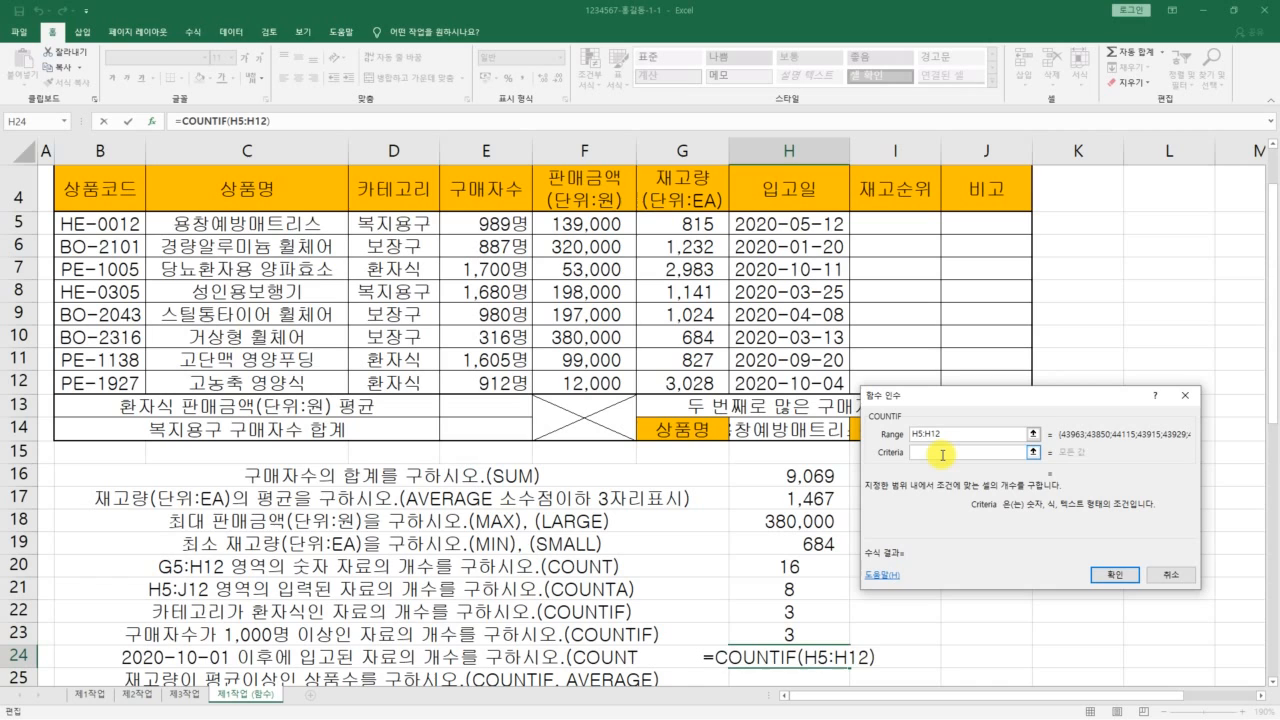
Set the COUNTIF criteria argument to ">=2020-10-01", including the quotation marks, and complete the formula in H24.
text(")
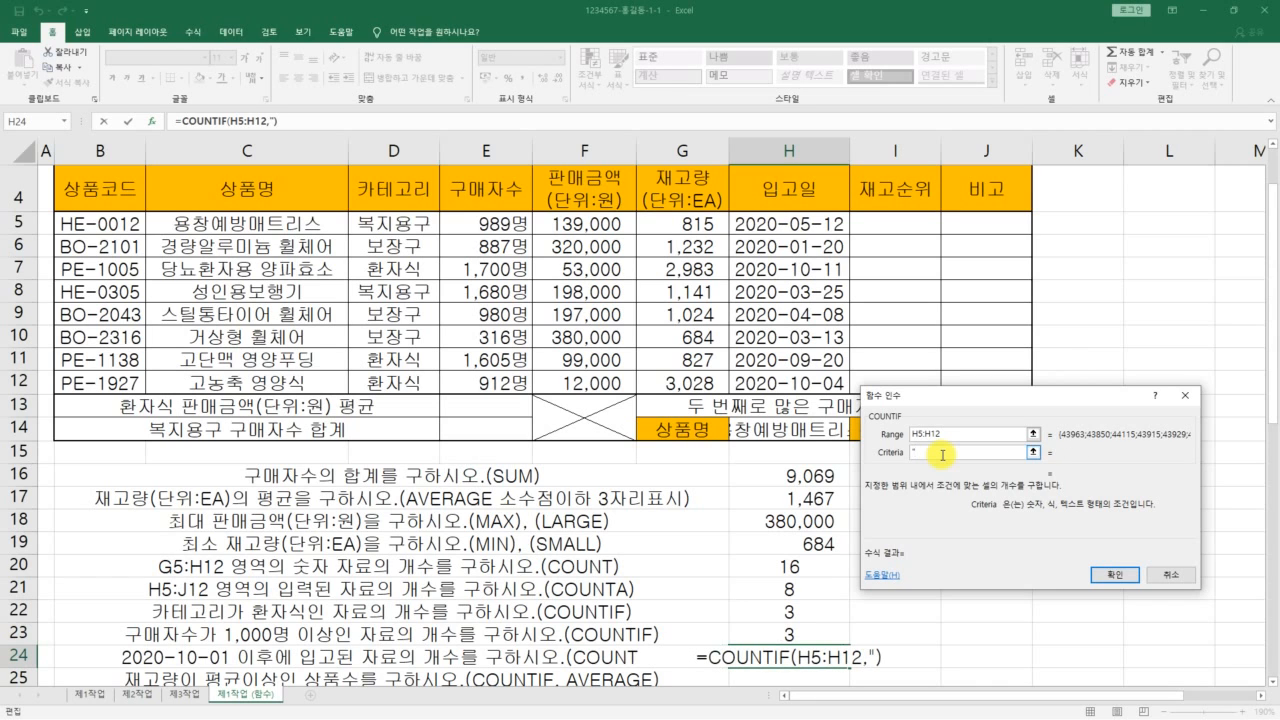
text(>=)
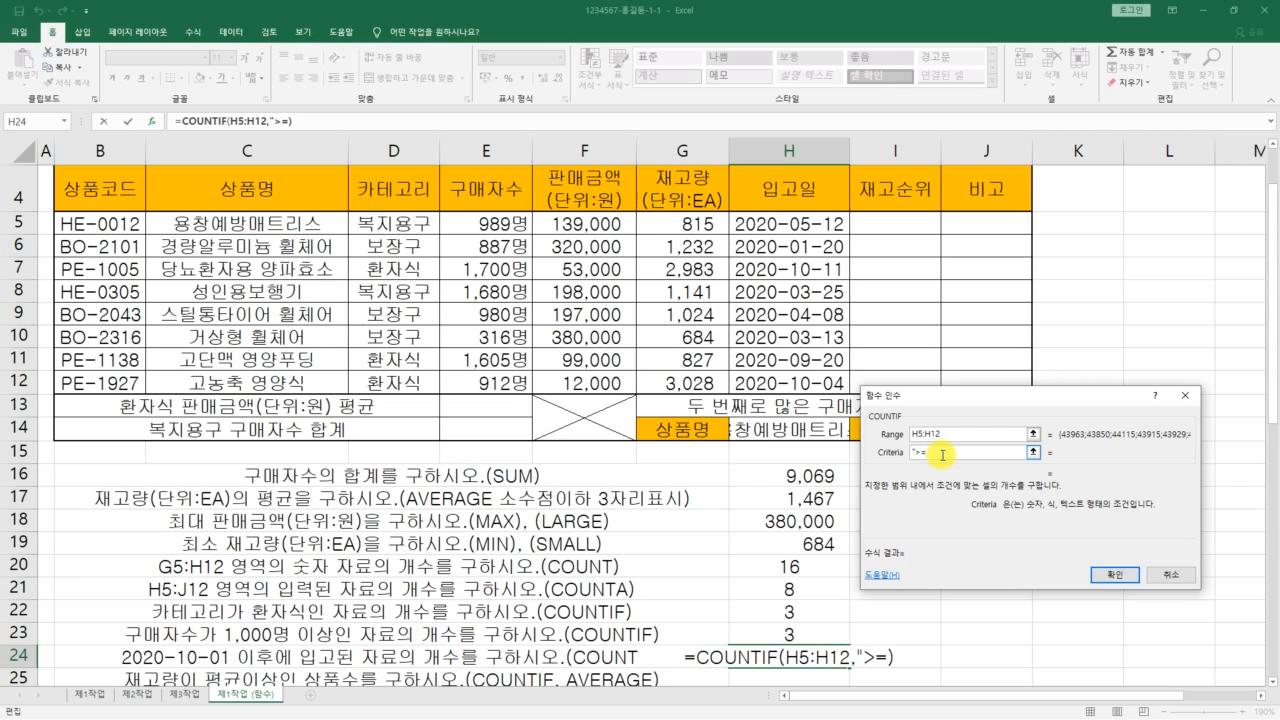
text(2020)
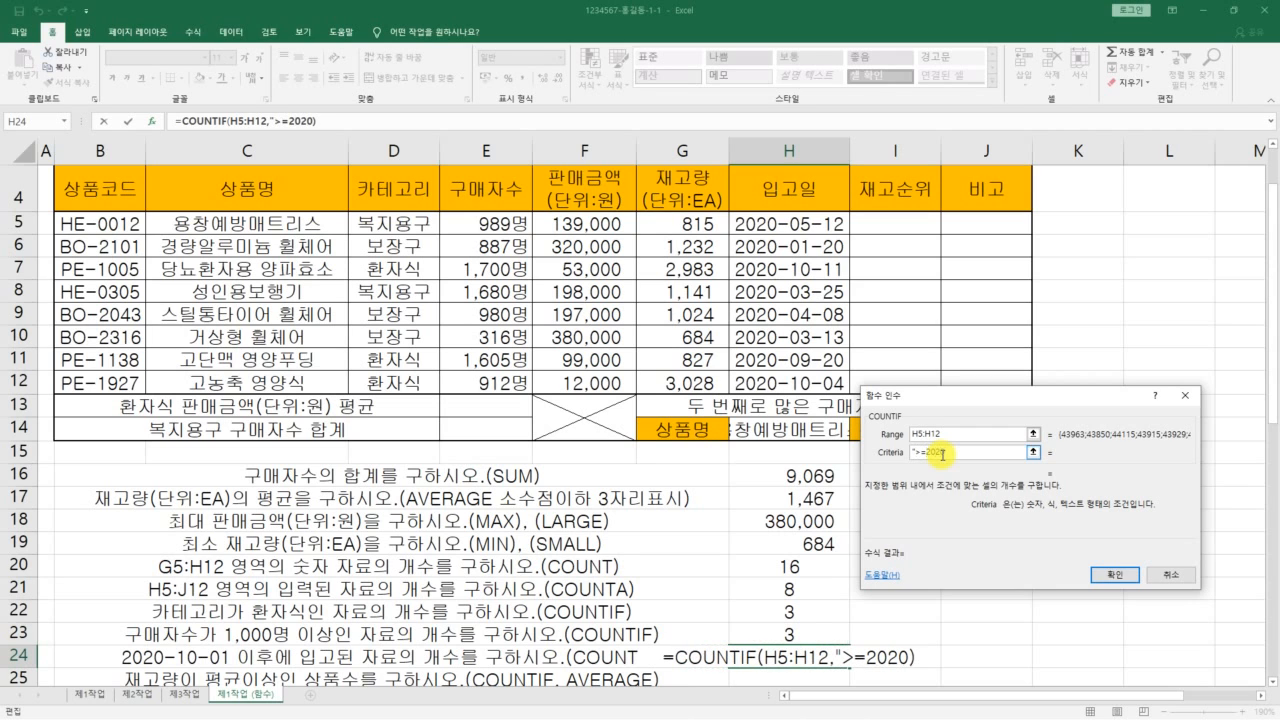
text(-10-)
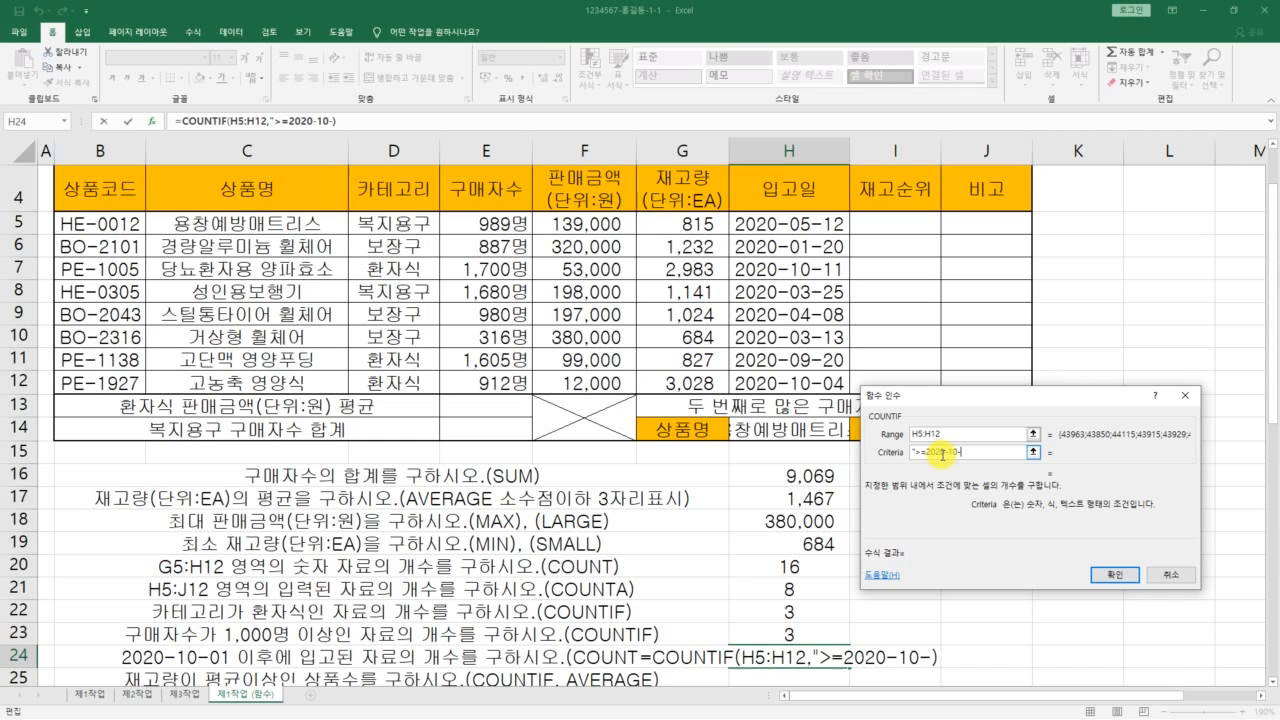
text(01)
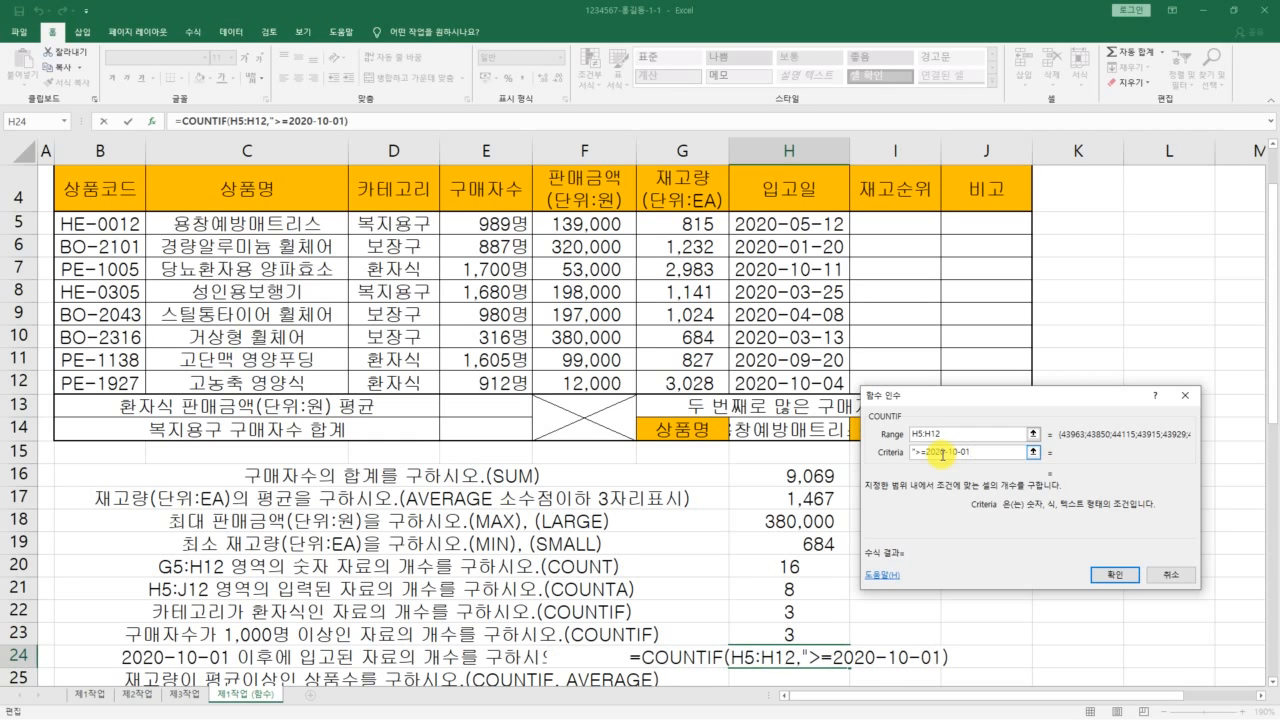
text(")
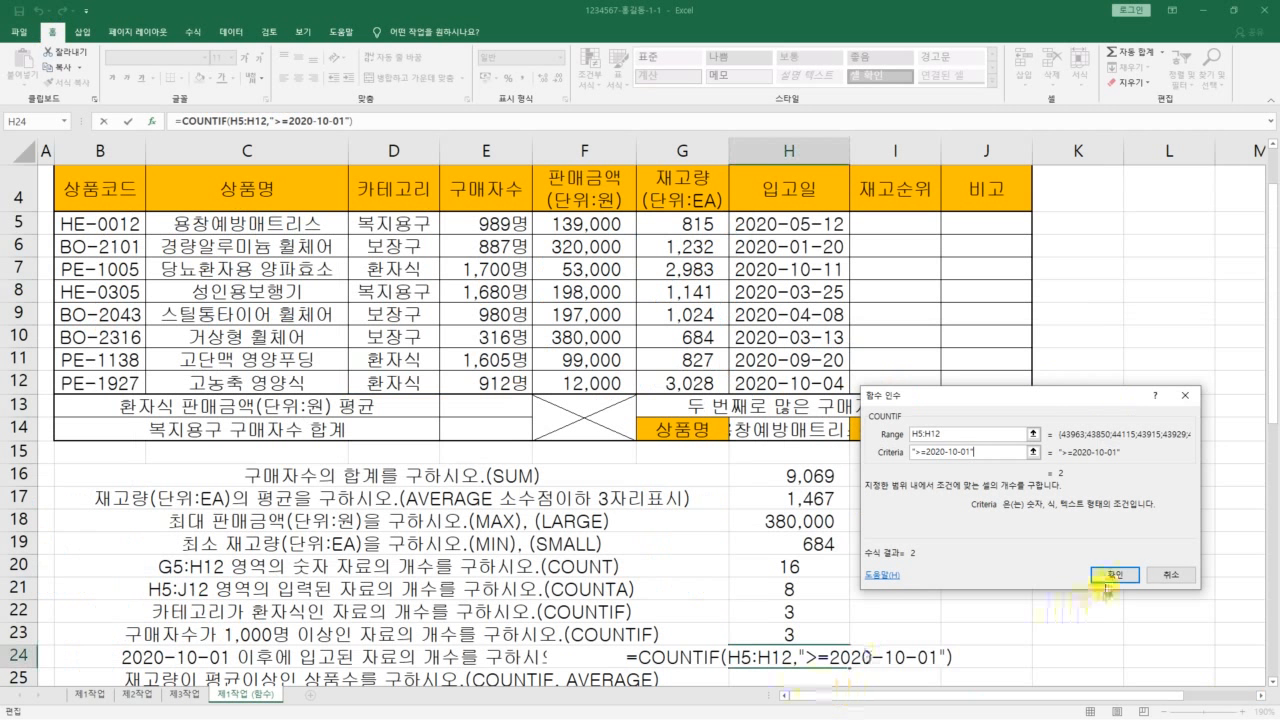
click(1113, 574)
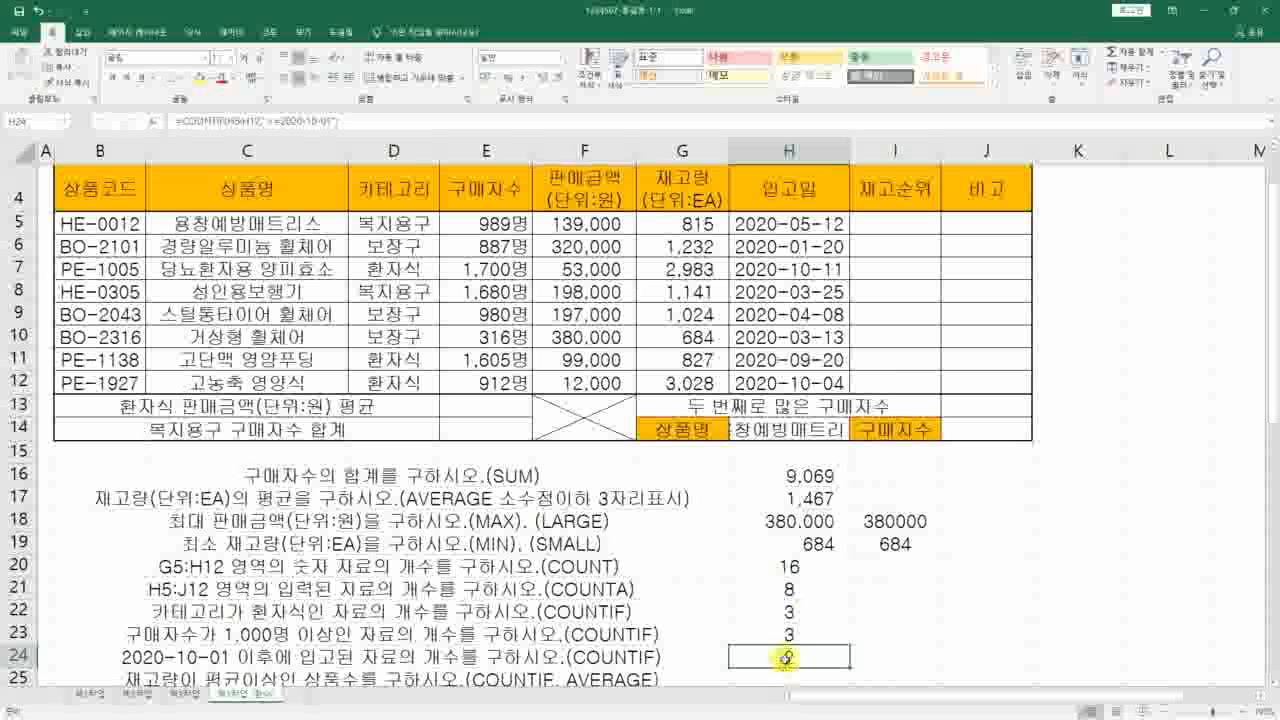
click(800, 383)
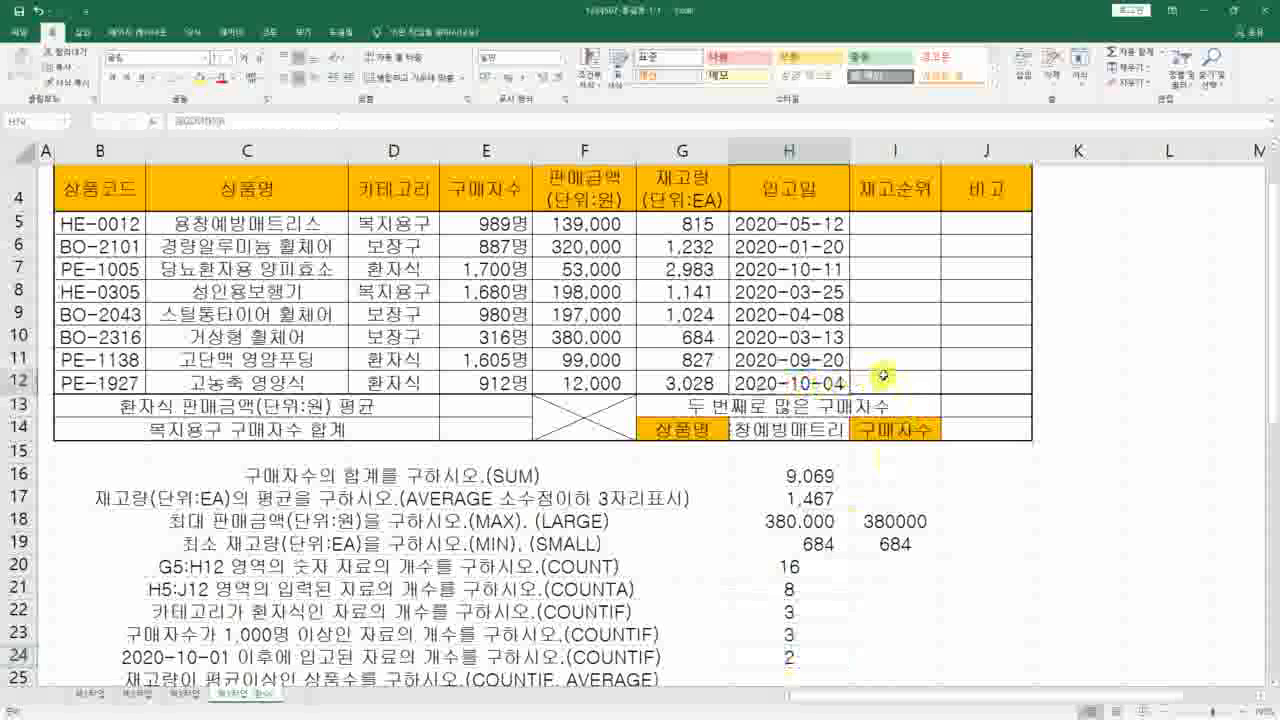
Check the 입고일 dates in H12 and H7 against the 2020-10-01 condition and review the COUNTIF exercises in rows 22 to 24.
ctrl+click(831, 270)
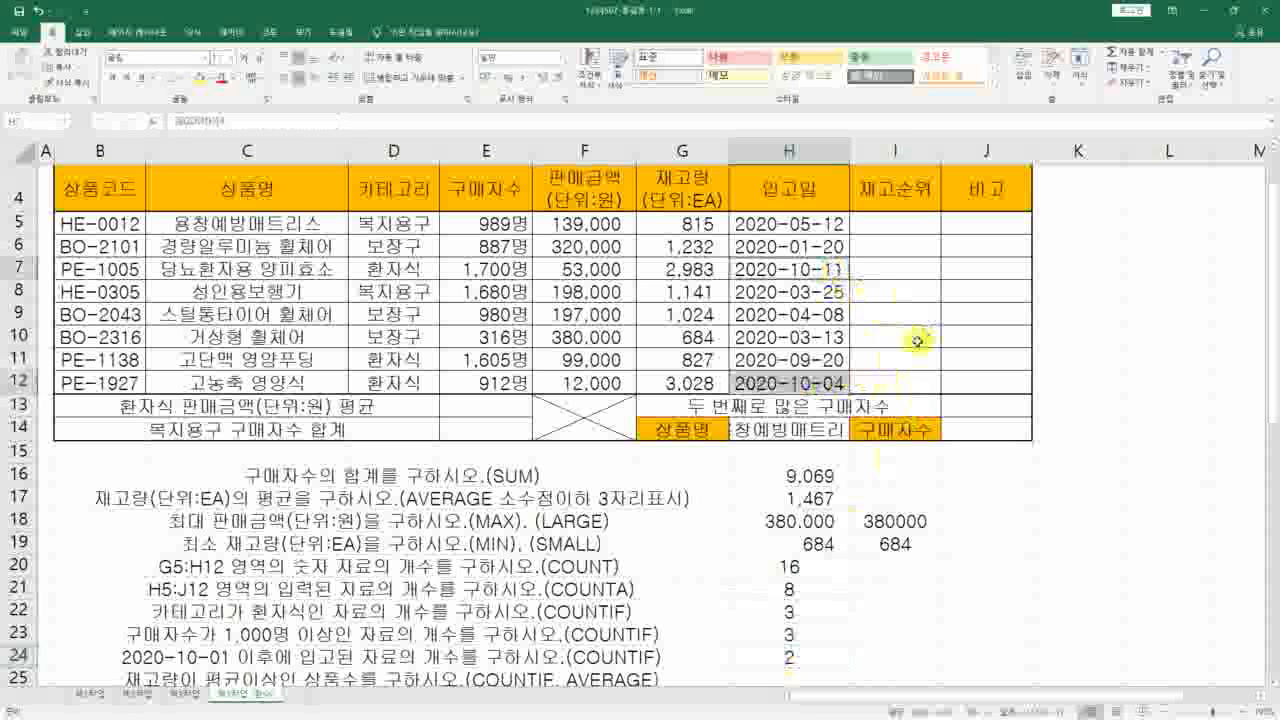
key(ctrl+2)
mouse_move(848, 294)
mouse_down()
mouse_move(718, 268)
mouse_move(830, 312)
mouse_up()
drag(818, 394, 846, 399)
key(Escape)
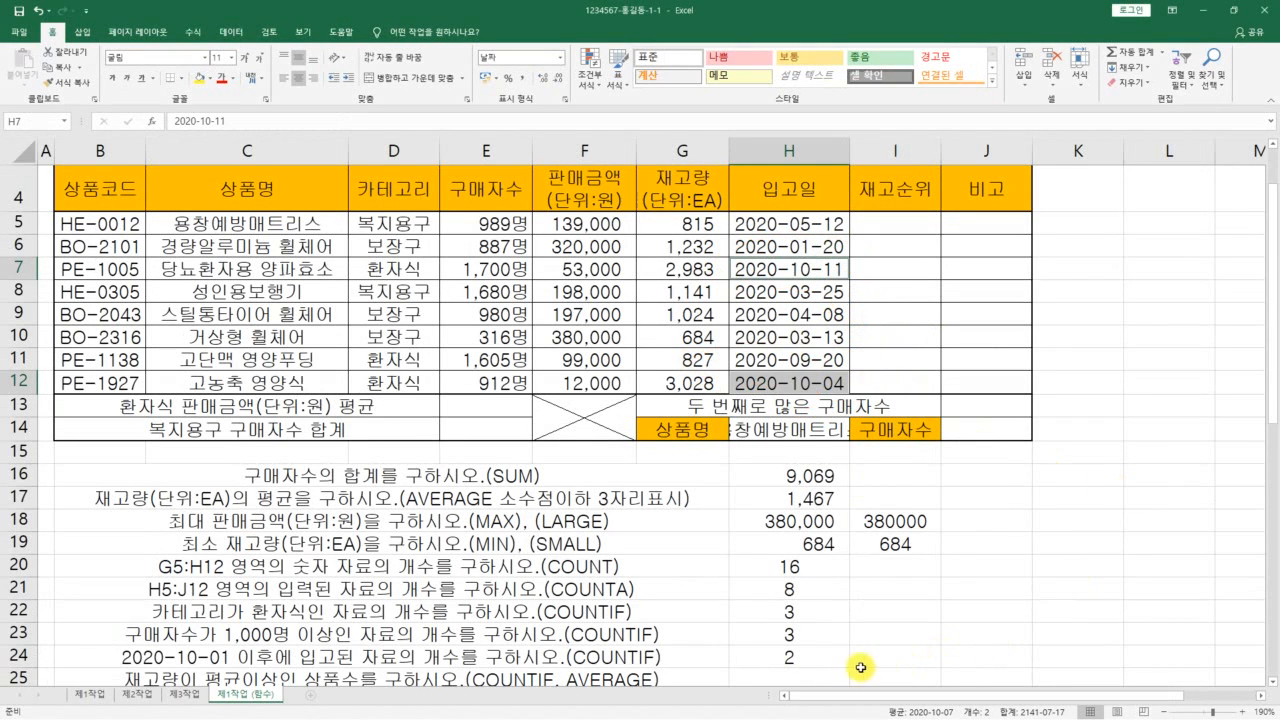
click(826, 658)
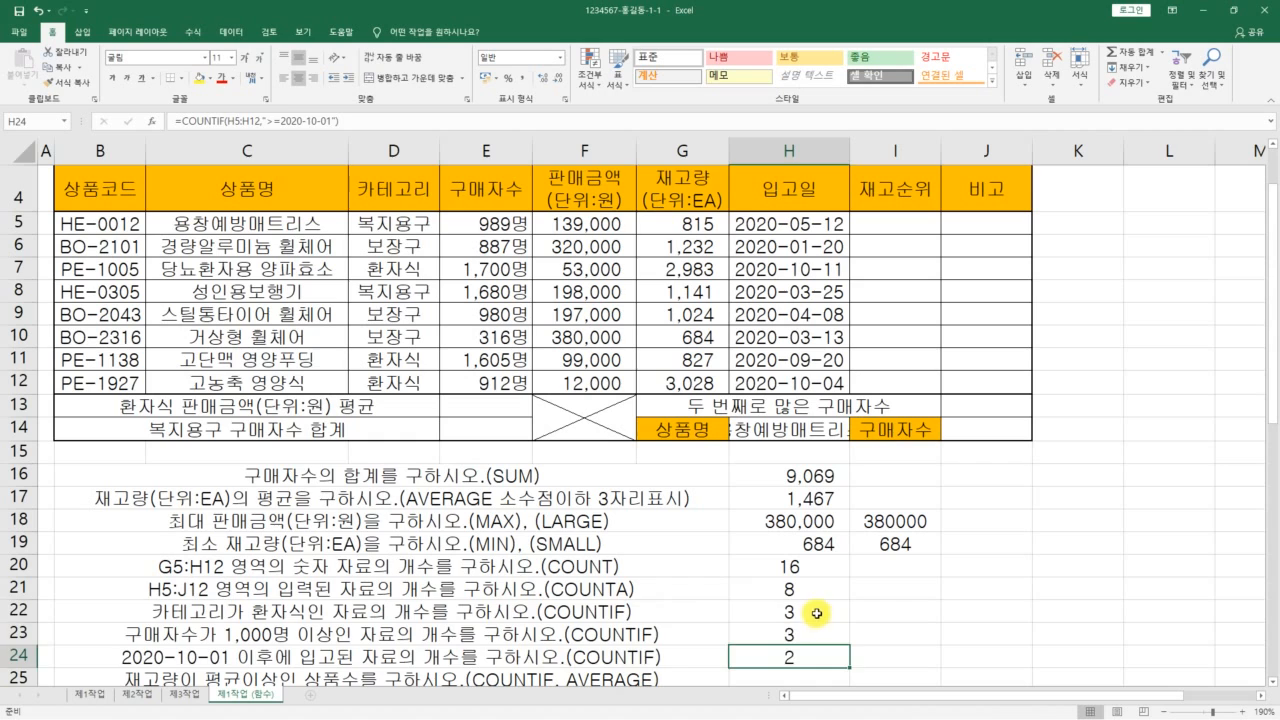
drag(817, 612, 611, 654)
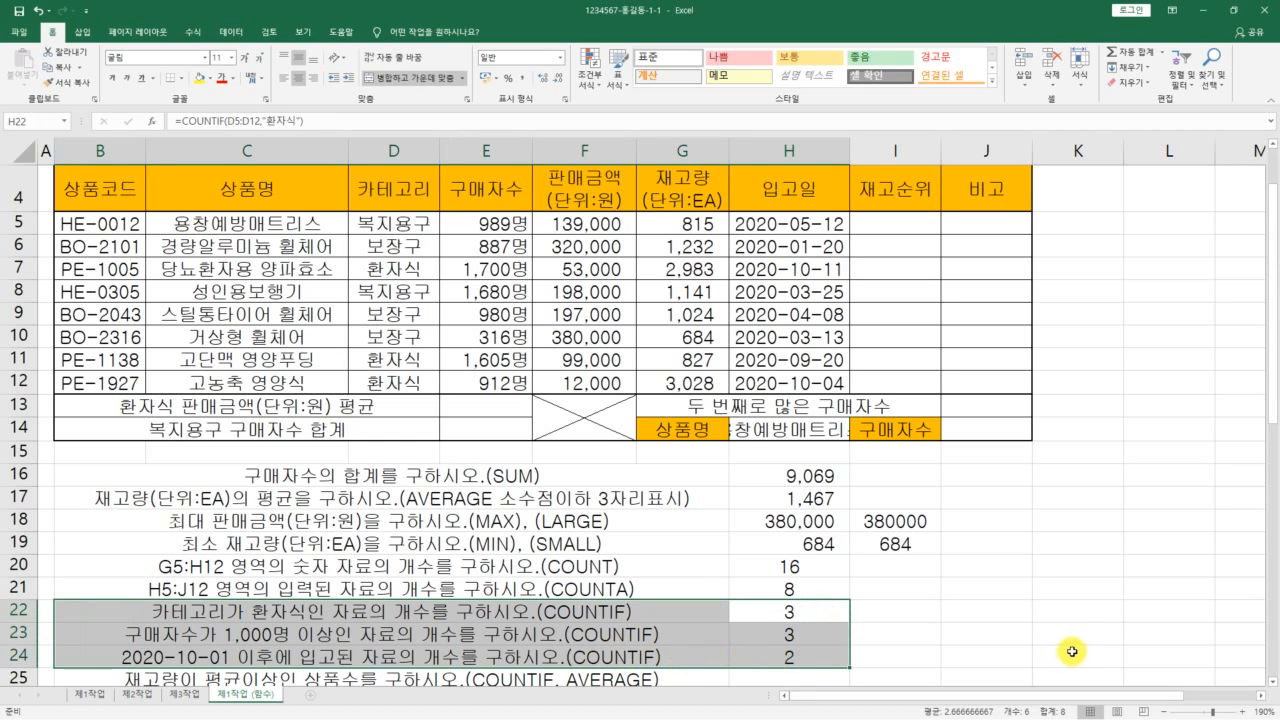
click(1071, 598)
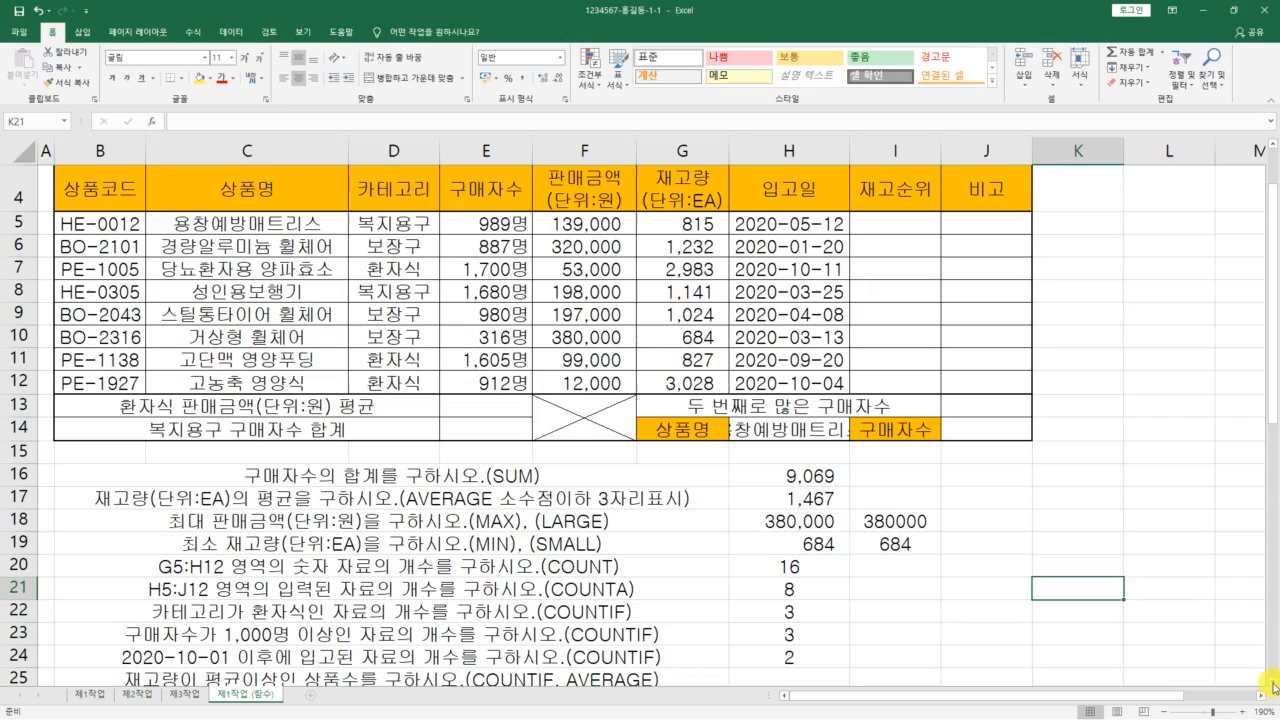
Start a COUNTIF function in H25, the answer cell for products with at least average stock, and open its function arguments.
click(1273, 686)
click(1273, 686)
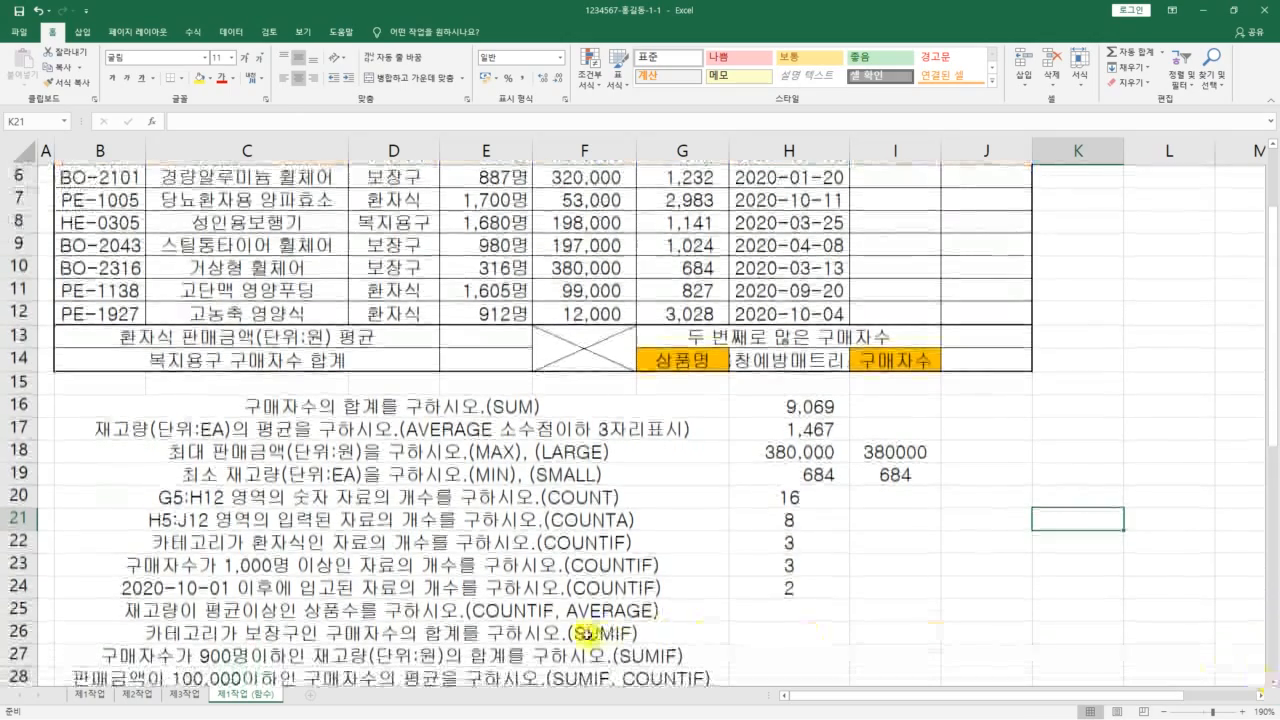
click(528, 610)
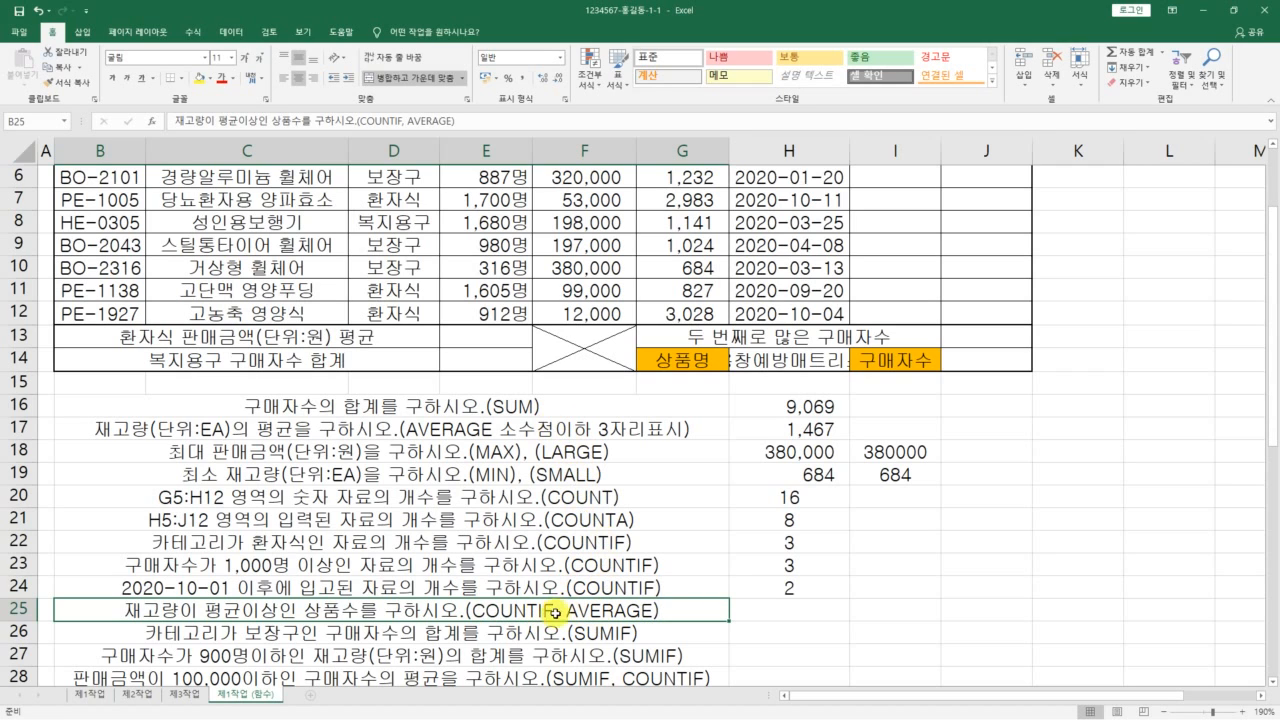
click(812, 615)
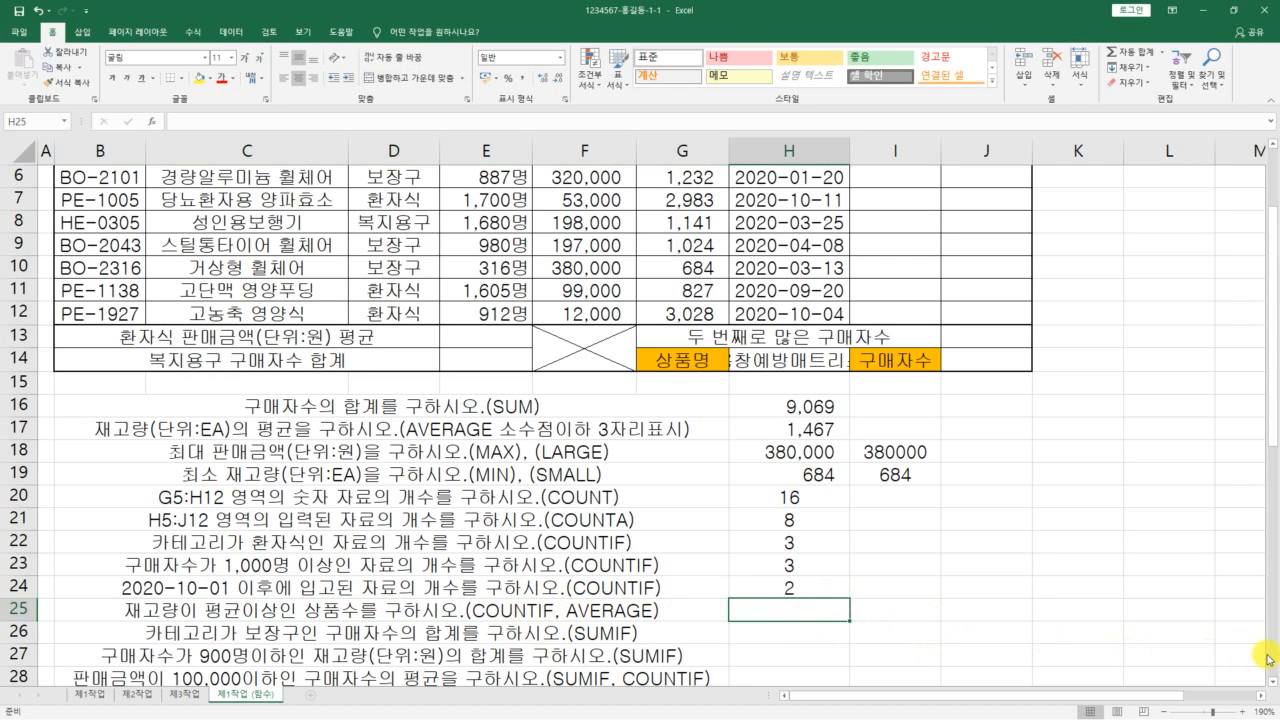
text(=)
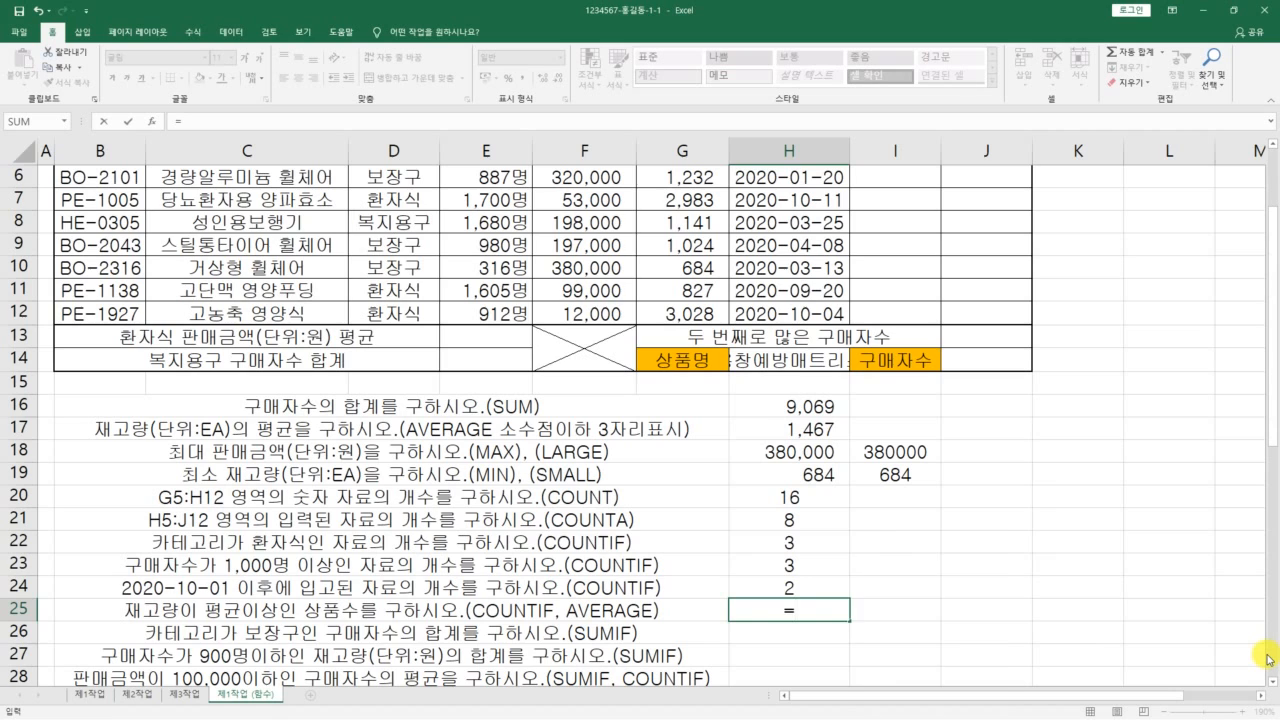
text(countif)
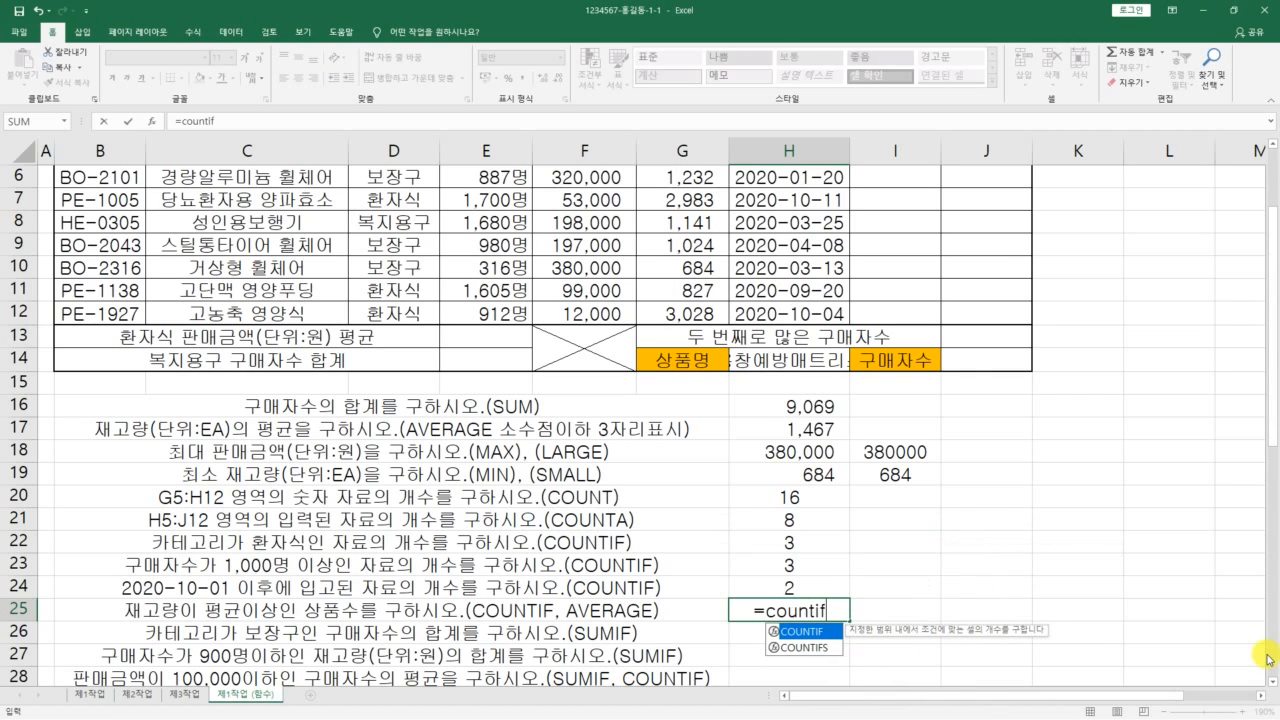
text(())
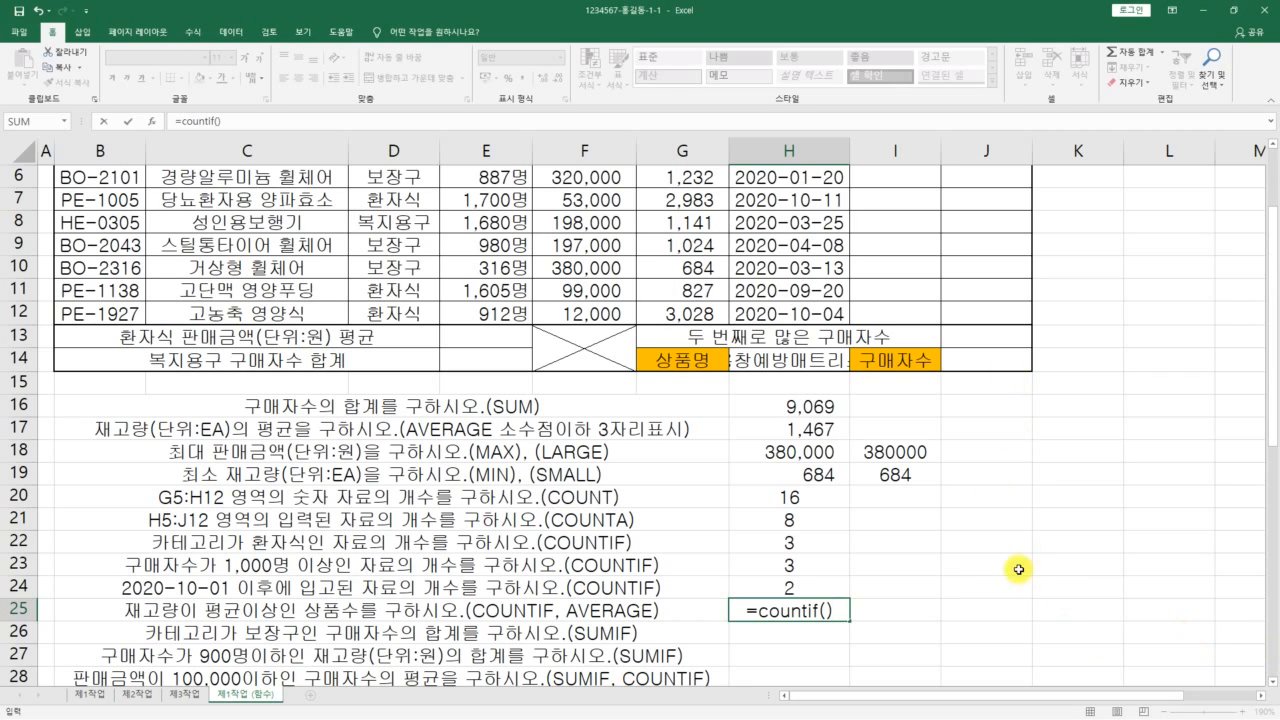
click(152, 121)
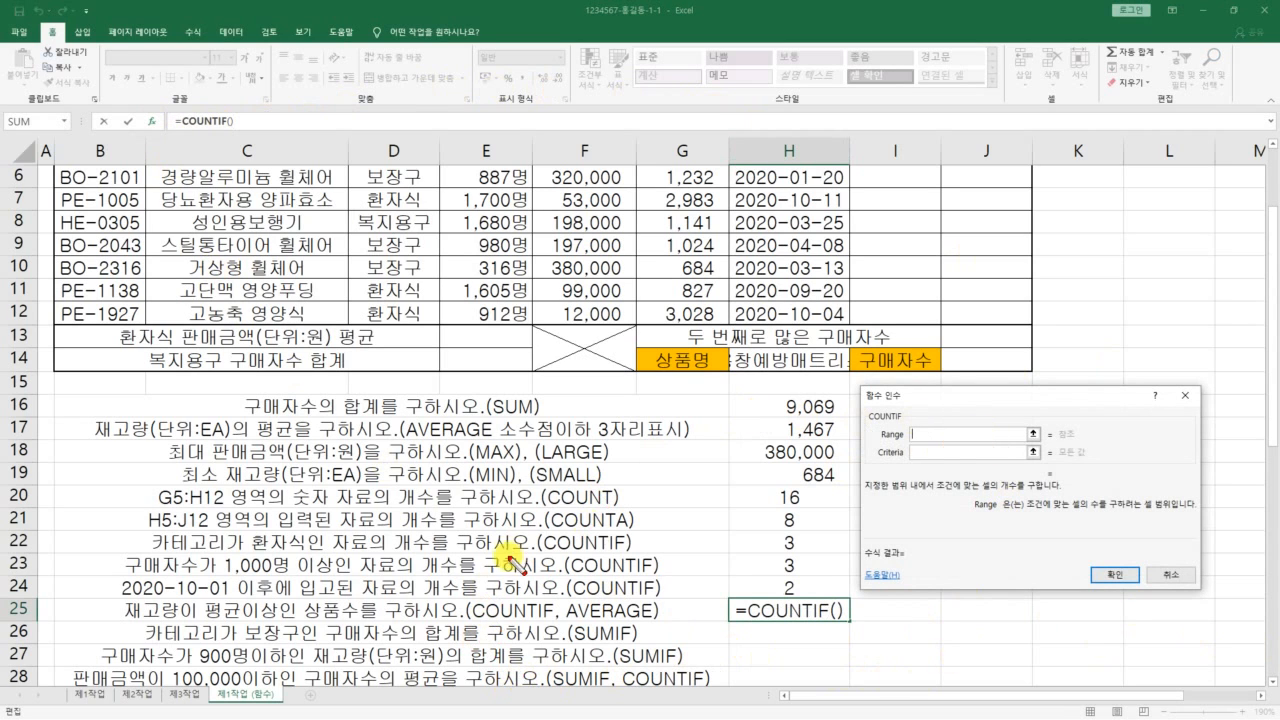
drag(122, 620, 192, 618)
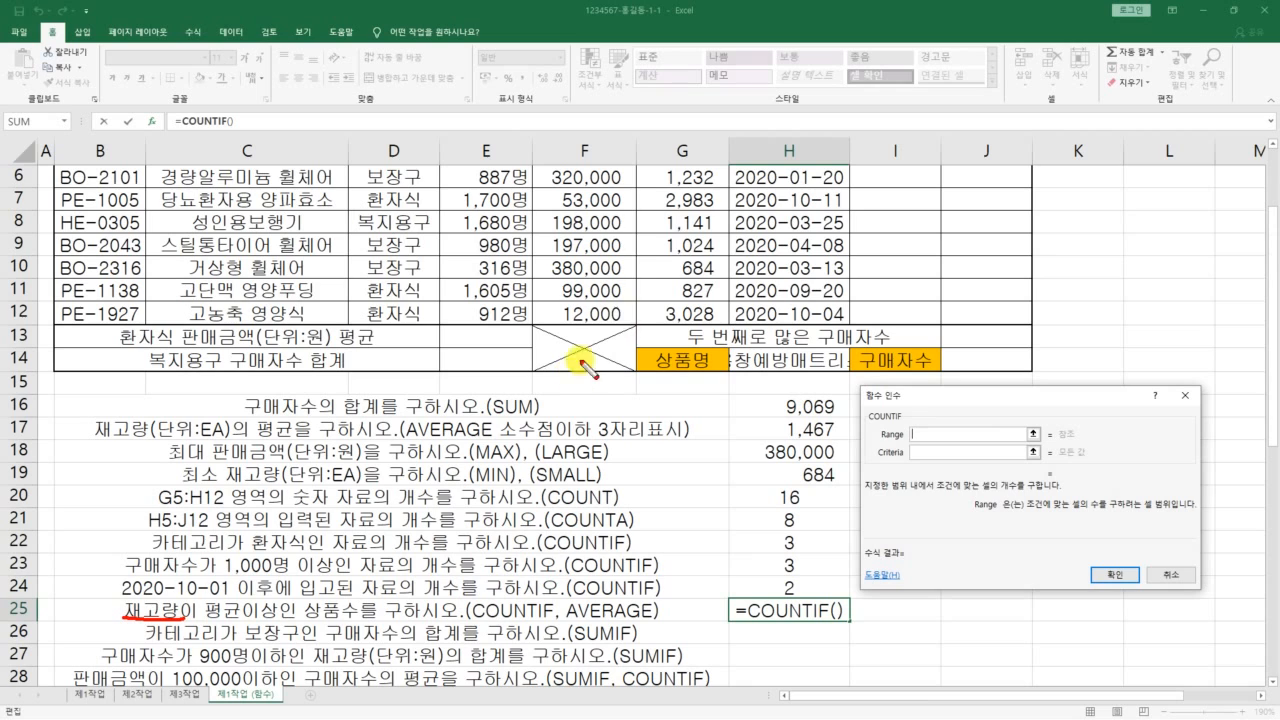
mouse_move(717, 162)
mouse_down()
mouse_move(686, 149)
mouse_move(612, 215)
mouse_move(628, 305)
mouse_move(722, 322)
mouse_move(706, 127)
mouse_up()
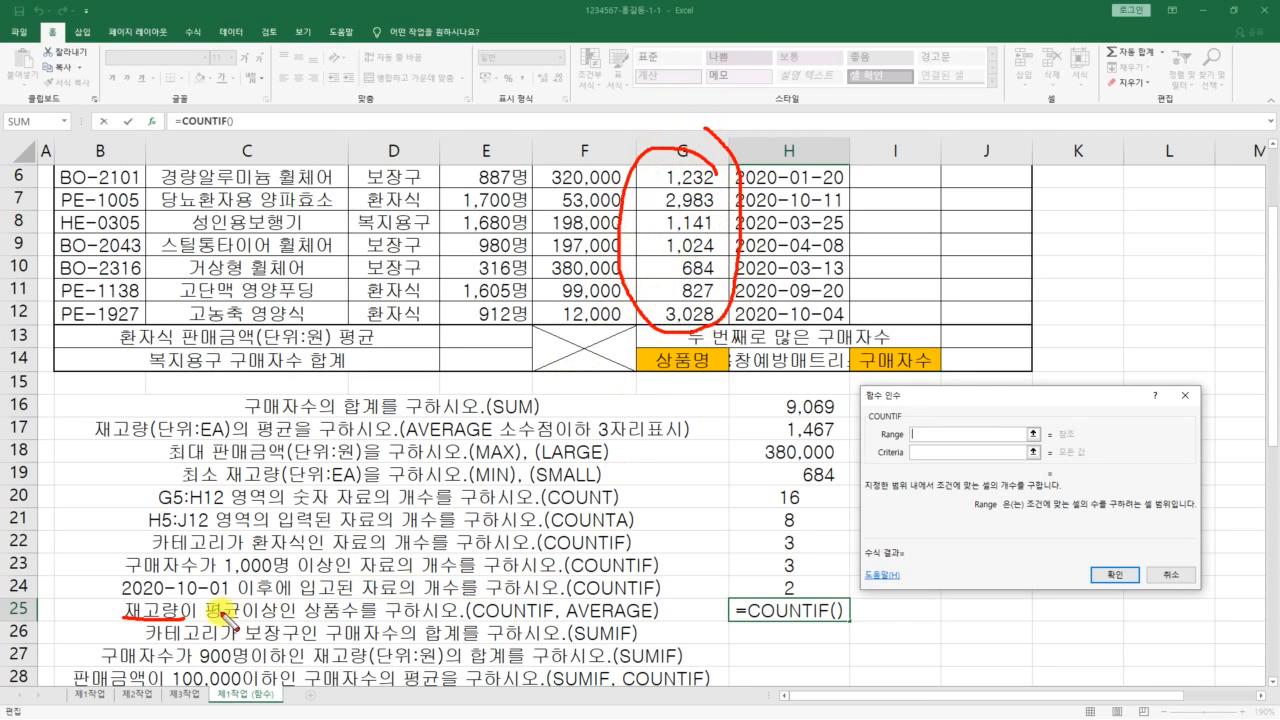
drag(215, 625, 376, 627)
drag(179, 606, 314, 607)
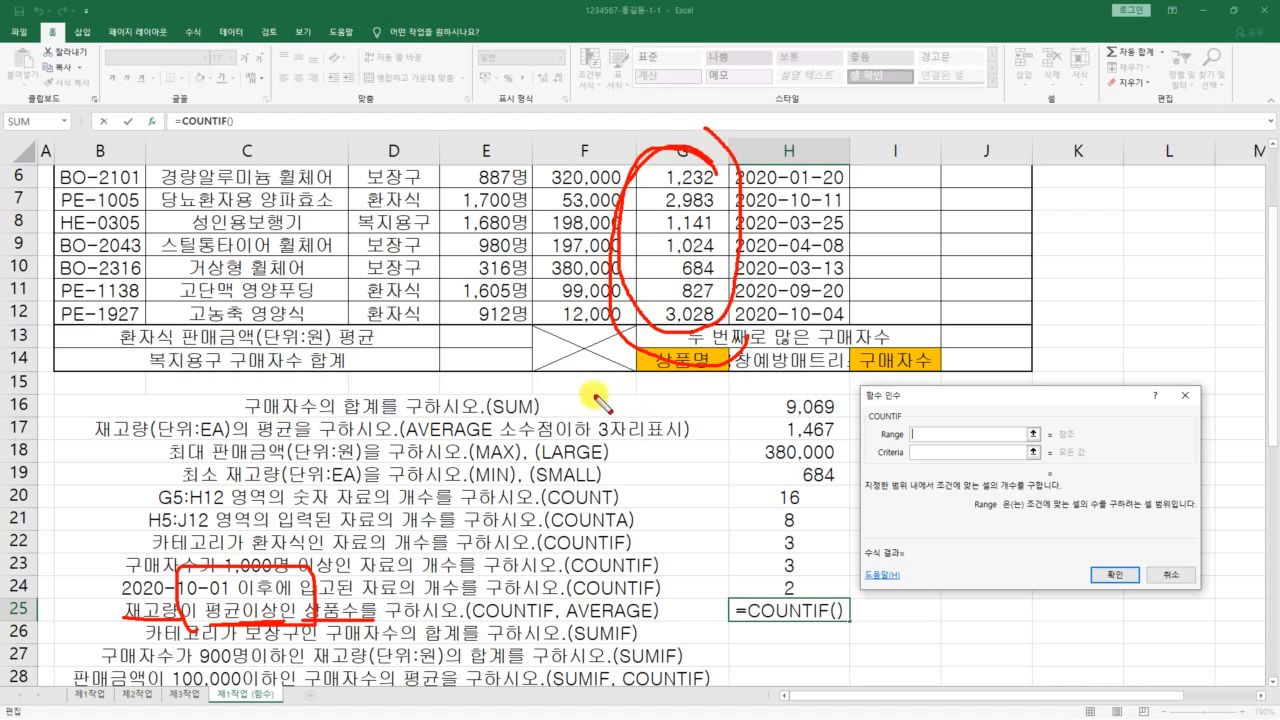
mouse_move(543, 410)
mouse_down()
mouse_move(592, 404)
mouse_move(575, 418)
mouse_up()
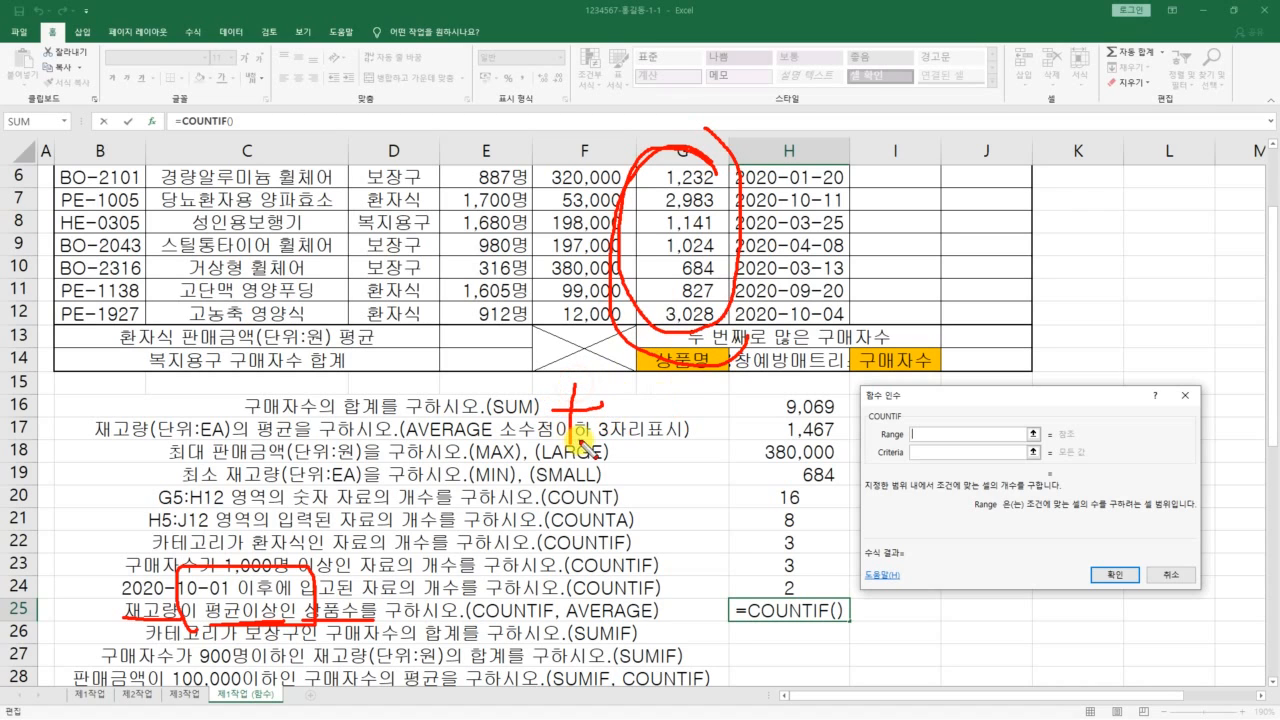
drag(688, 392, 690, 405)
mouse_move(607, 466)
mouse_down()
mouse_move(770, 468)
mouse_move(670, 448)
mouse_move(750, 528)
mouse_move(775, 455)
mouse_move(738, 342)
mouse_up()
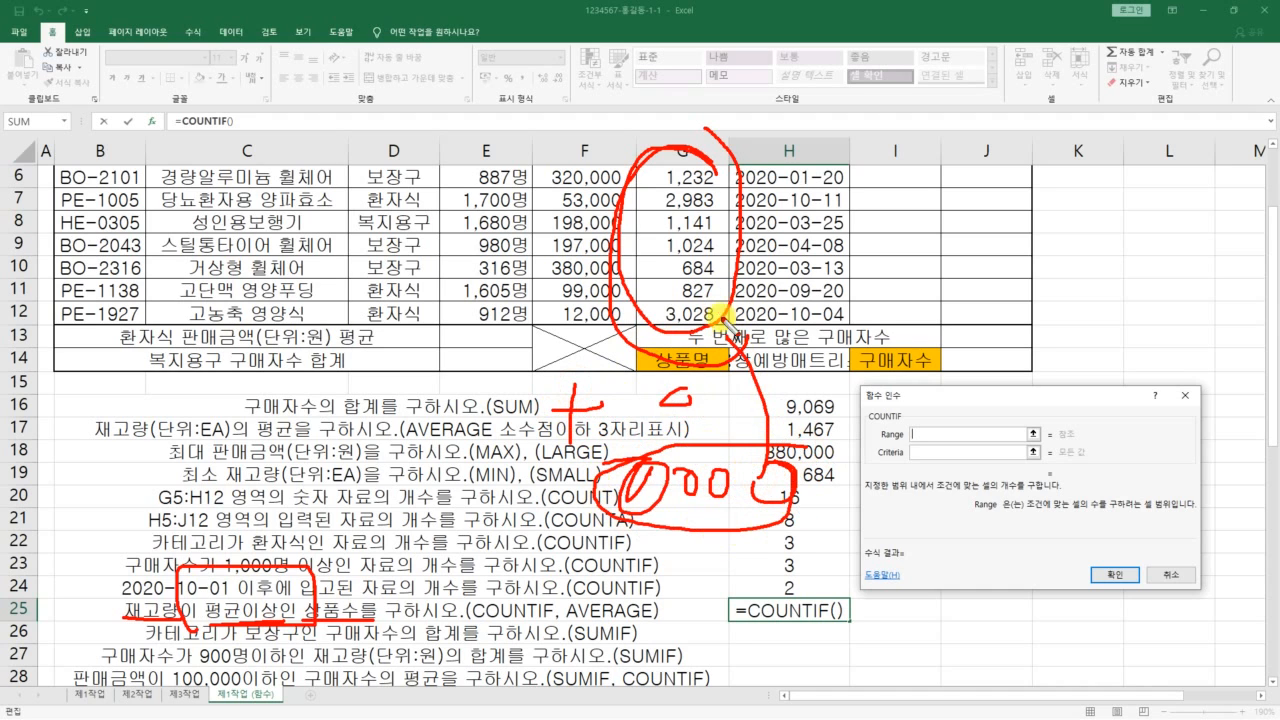
mouse_move(663, 422)
mouse_down()
mouse_move(795, 495)
mouse_move(748, 468)
mouse_up()
drag(766, 313, 805, 345)
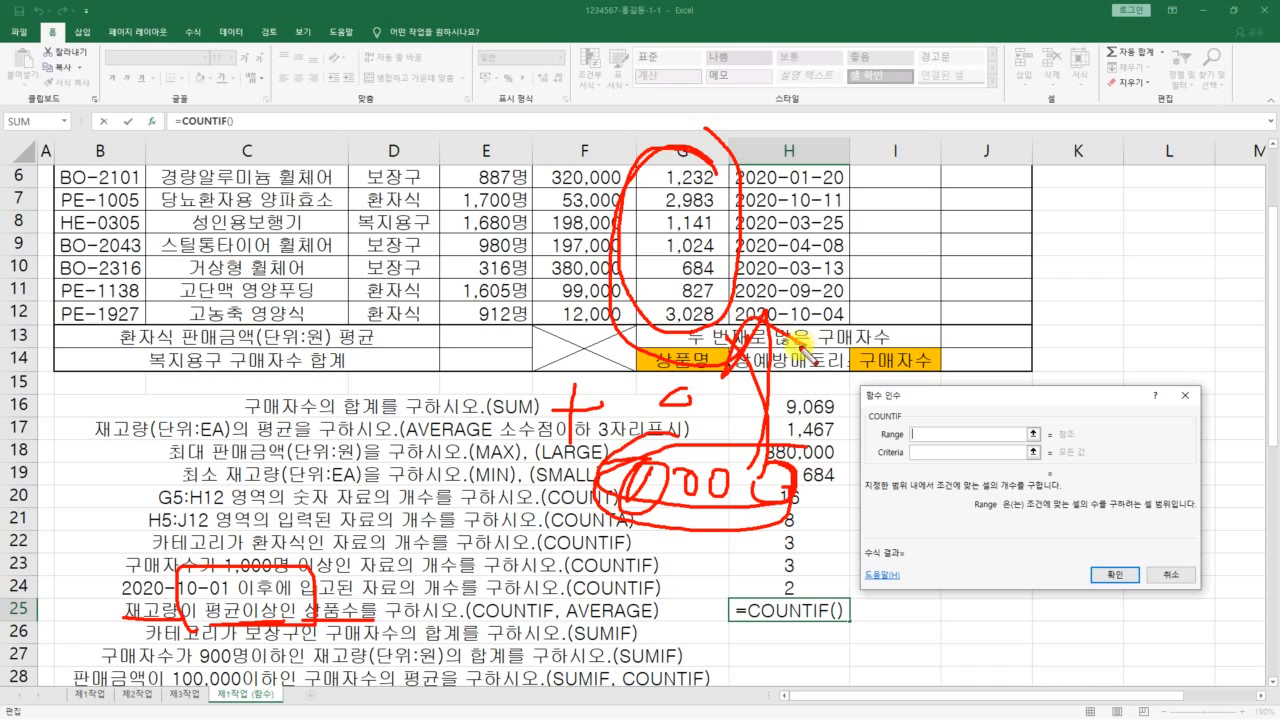
drag(734, 210, 768, 230)
drag(768, 276, 779, 313)
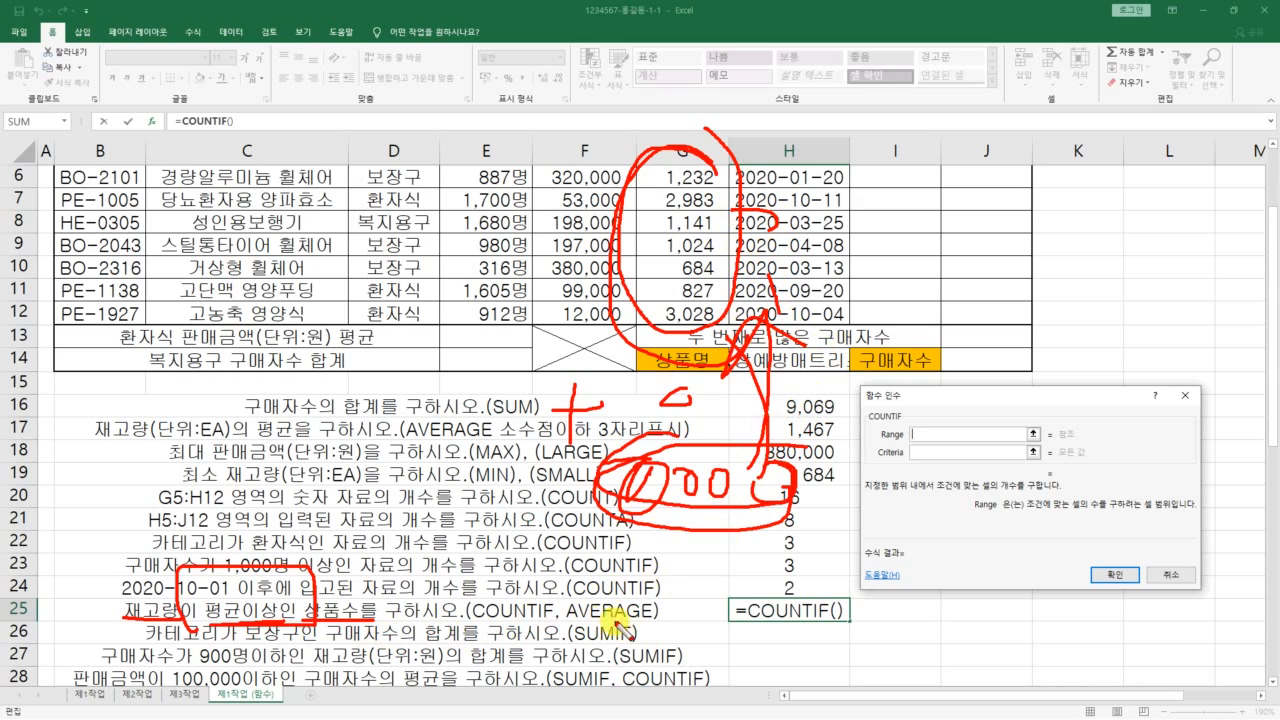
mouse_move(572, 624)
mouse_down()
mouse_move(700, 622)
mouse_move(545, 612)
mouse_move(665, 640)
mouse_up()
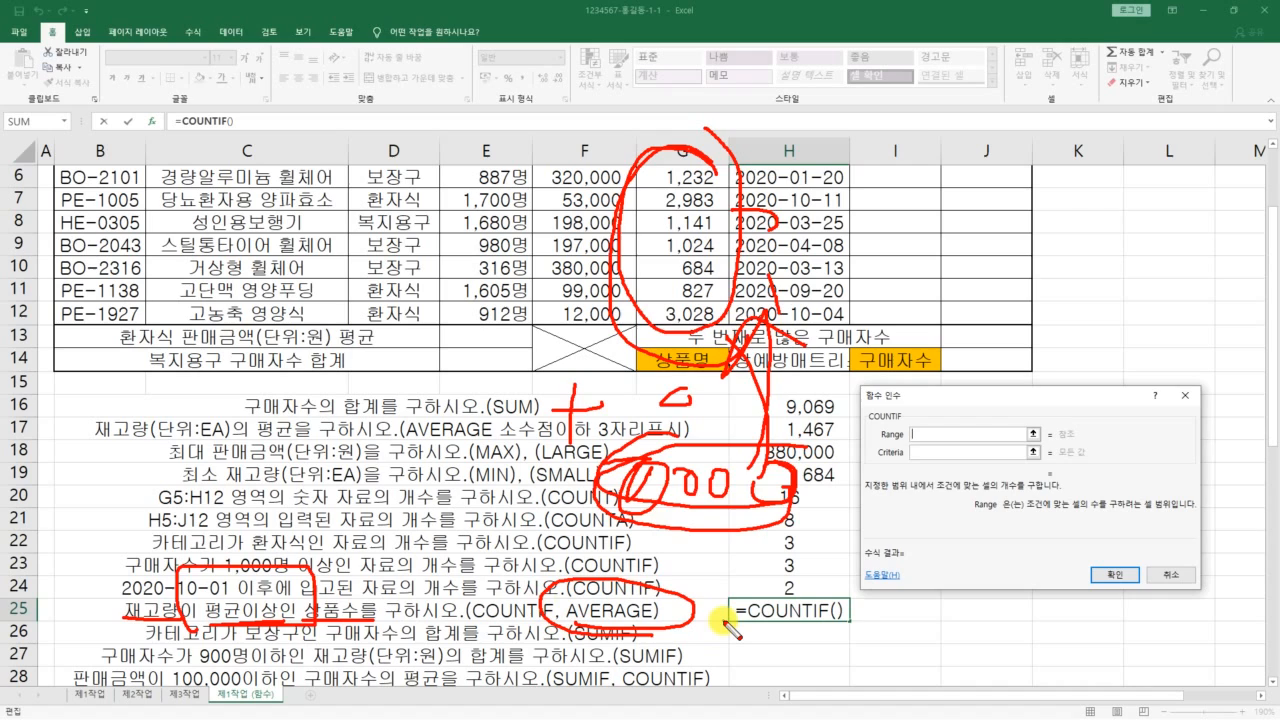
key(Escape)
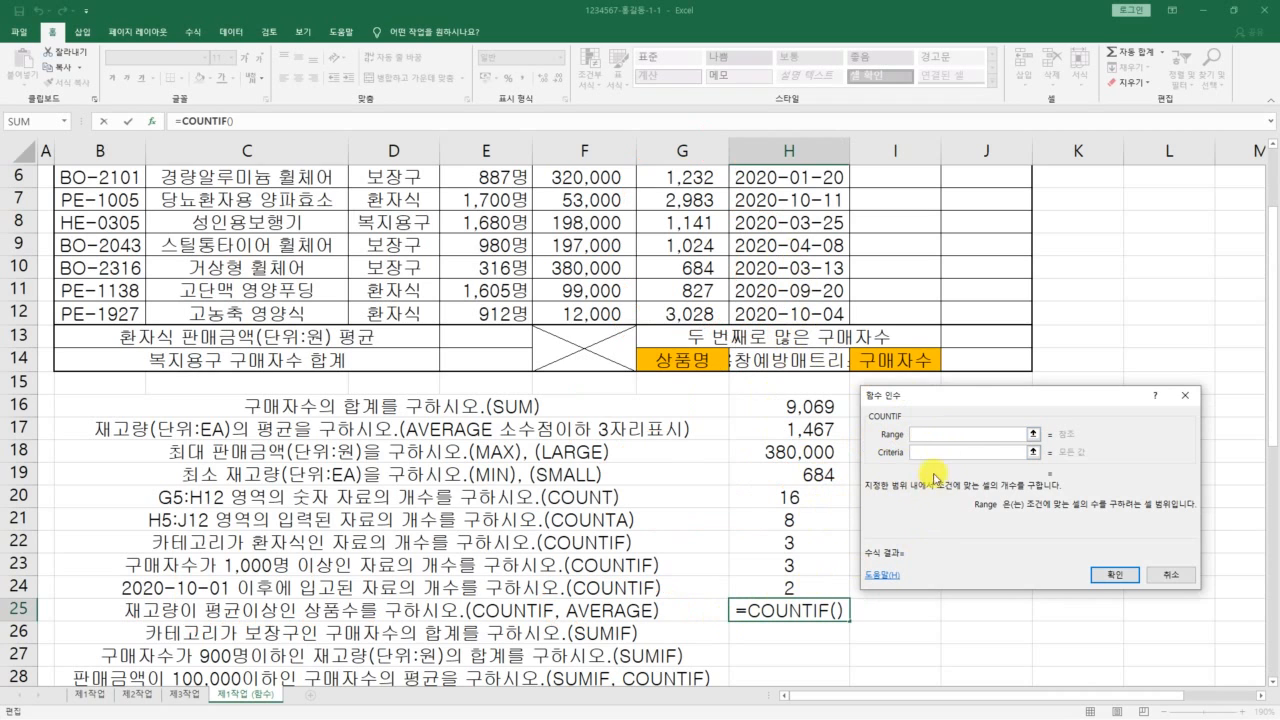
Move the function arguments dialog clear of the data and set the COUNTIF range argument to H5:H12.
drag(961, 406, 968, 329)
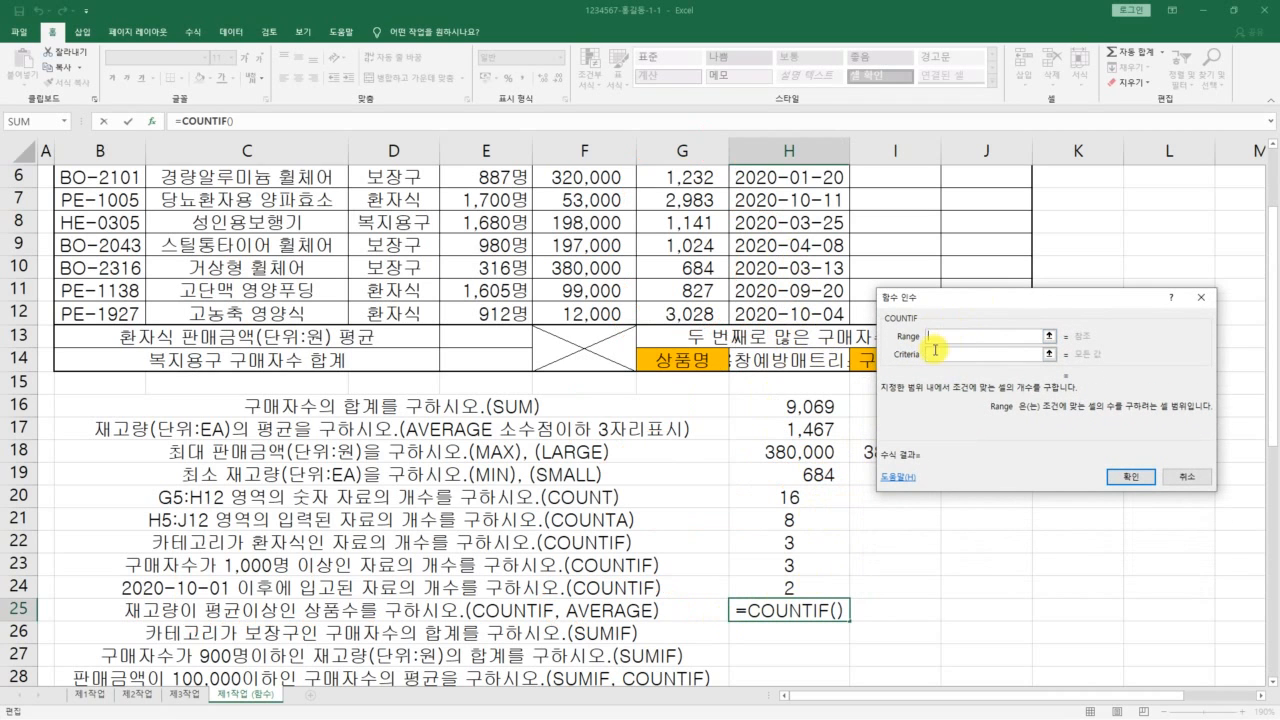
scroll(735, 330, up, 2)
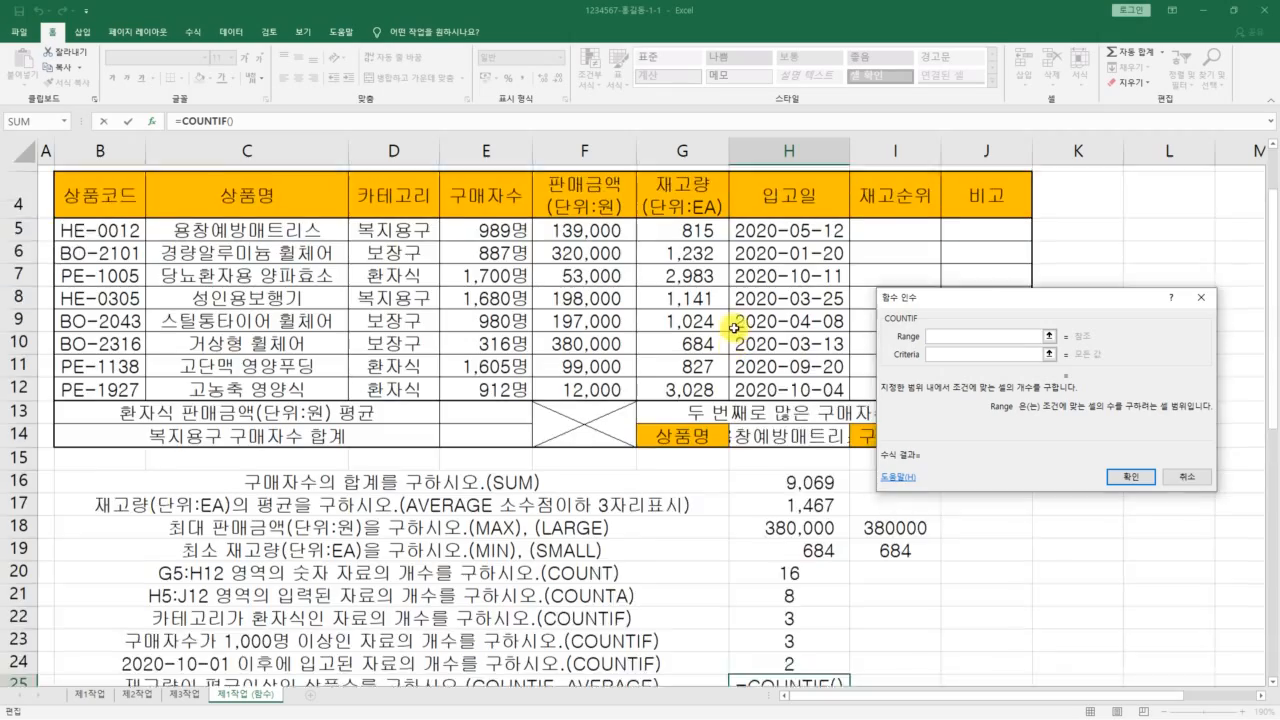
scroll(780, 283, down, 1)
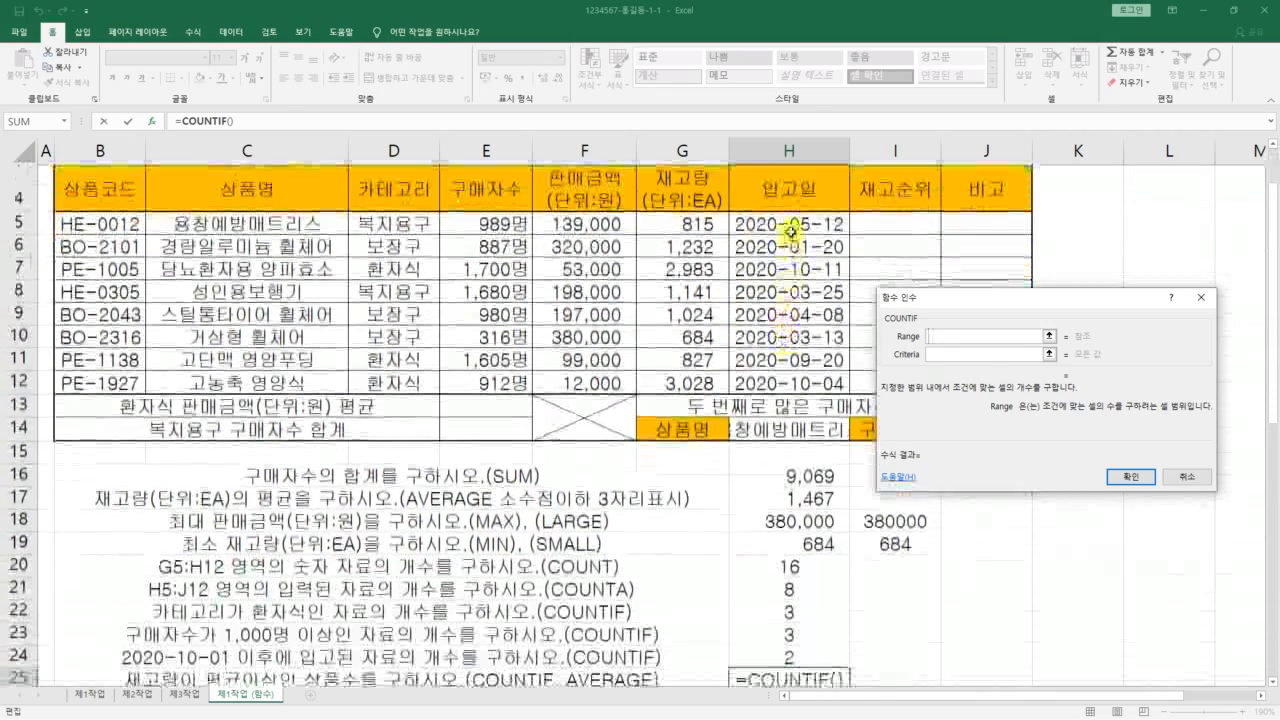
drag(790, 224, 789, 378)
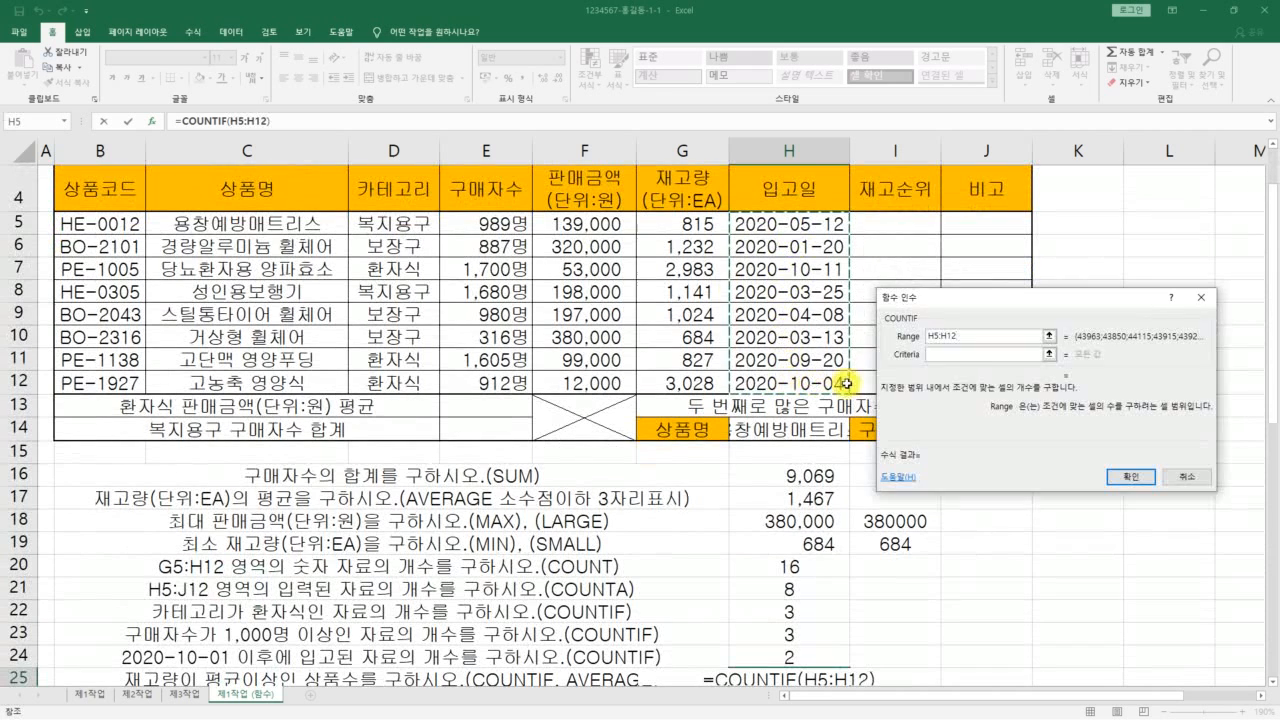
mouse_move(976, 346)
mouse_down()
mouse_move(928, 330)
mouse_move(962, 334)
mouse_up()
mouse_move(843, 216)
mouse_down()
mouse_move(738, 232)
mouse_move(742, 366)
mouse_move(842, 388)
mouse_move(845, 212)
mouse_move(798, 252)
mouse_move(862, 240)
mouse_up()
mouse_move(914, 275)
mouse_down()
mouse_move(932, 316)
mouse_move(941, 298)
mouse_up()
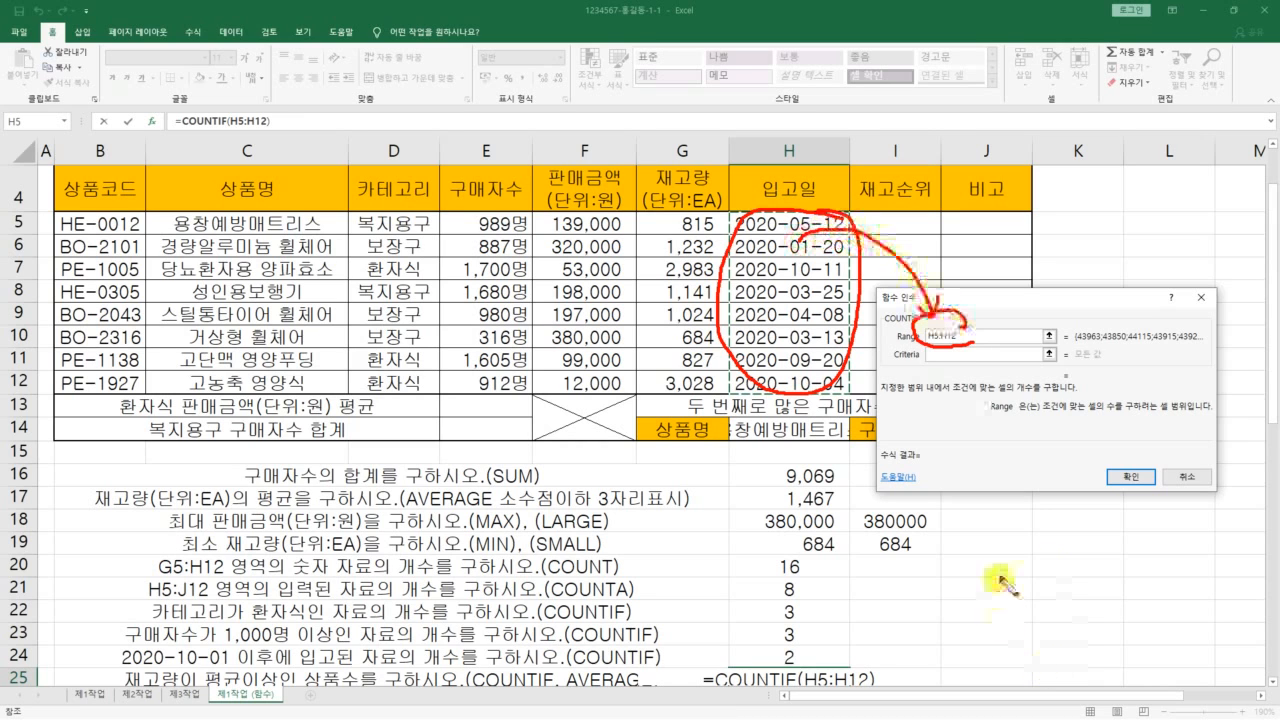
key(Escape)
Enter the comparison operator ">=", including the quotation marks, as the start of the COUNTIF criteria argument for H25.
click(930, 354)
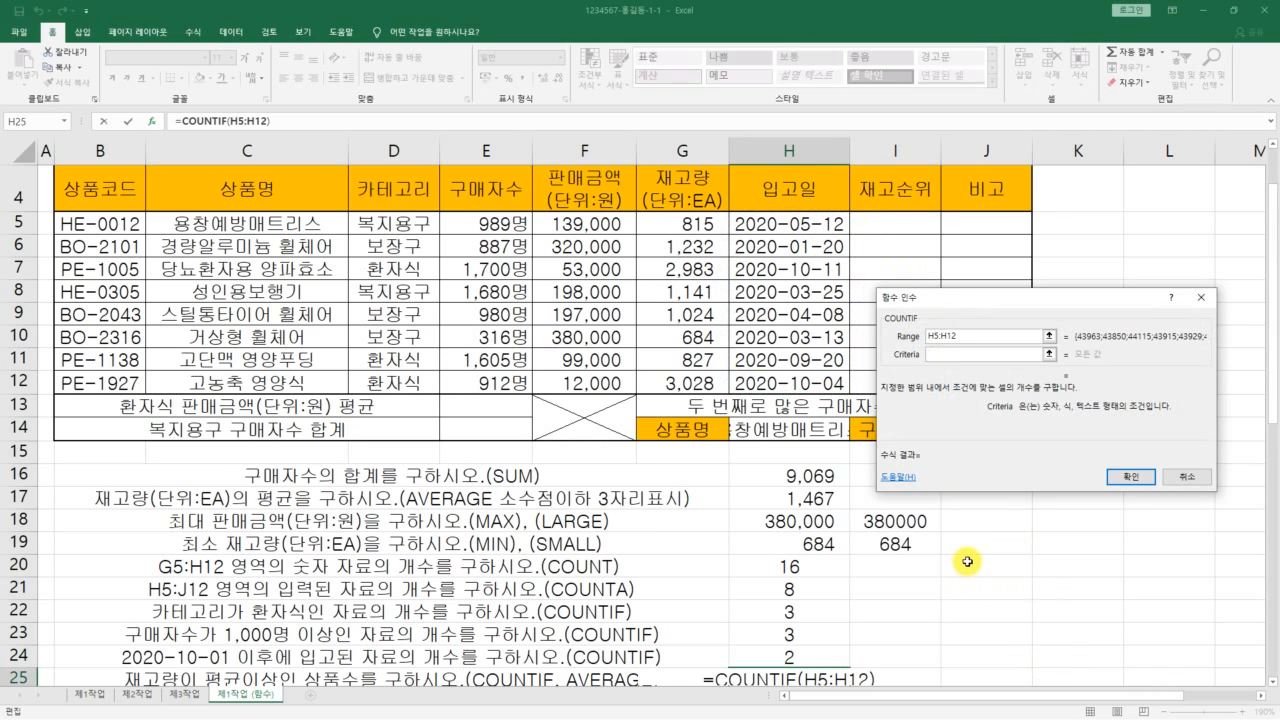
key(ctrl+shift+d)
mouse_move(1000, 382)
mouse_down()
mouse_move(994, 428)
mouse_move(953, 456)
mouse_move(1000, 378)
mouse_up()
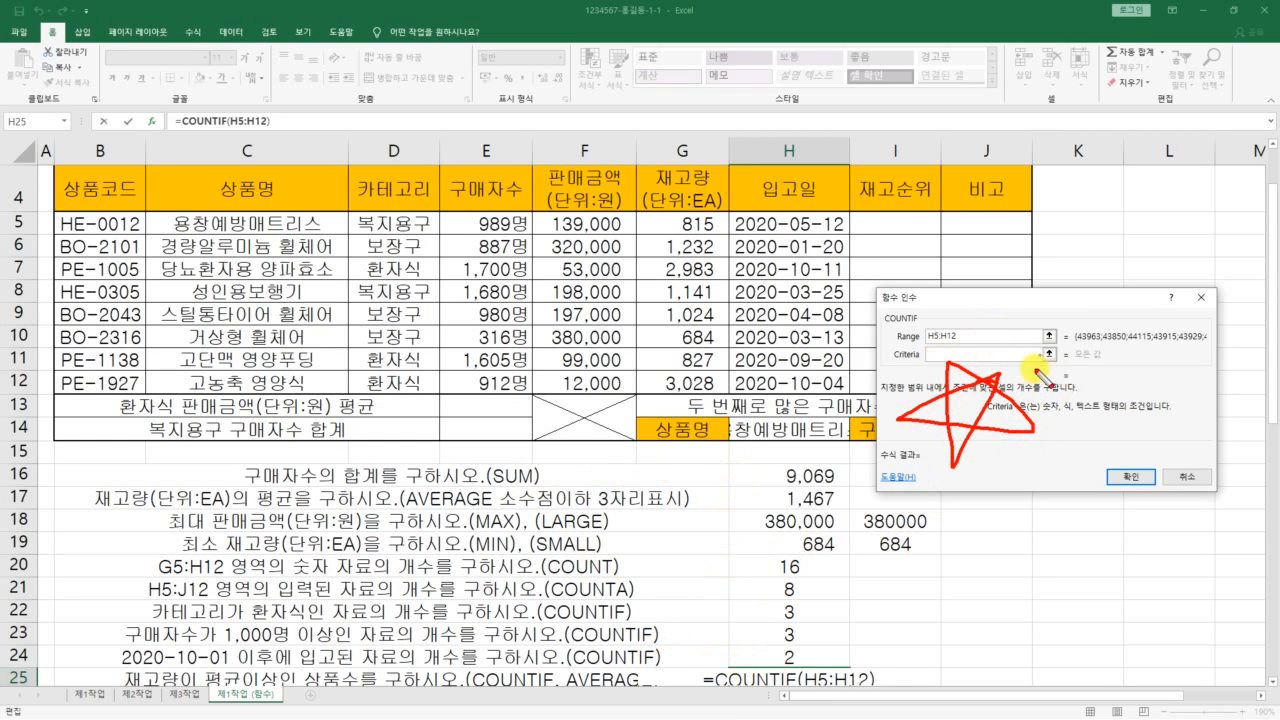
key(Escape)
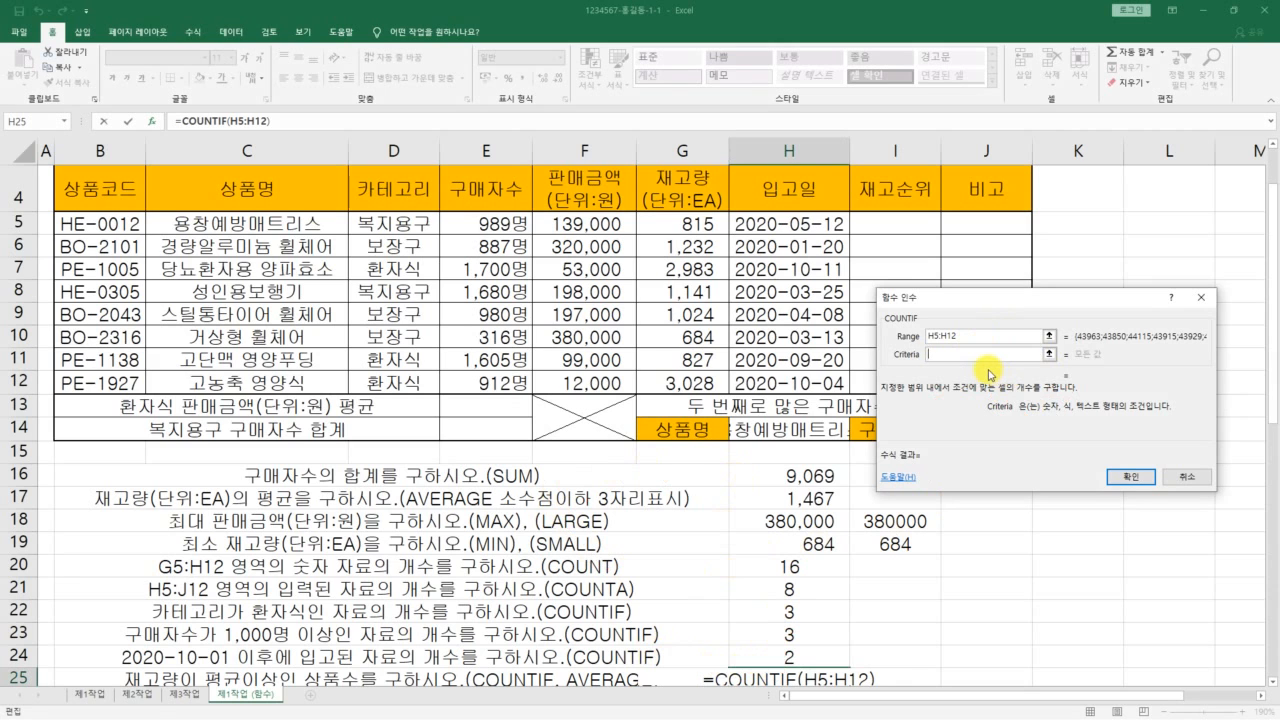
text(")
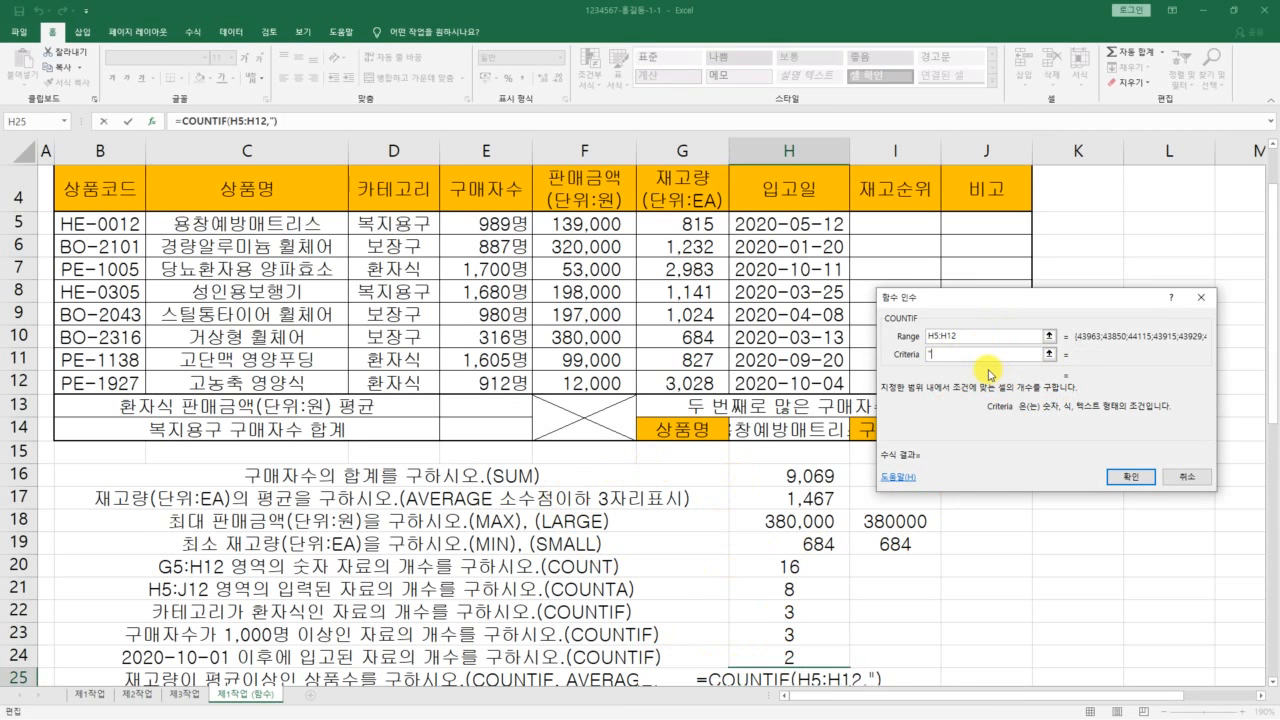
scroll(701, 596, down, 1)
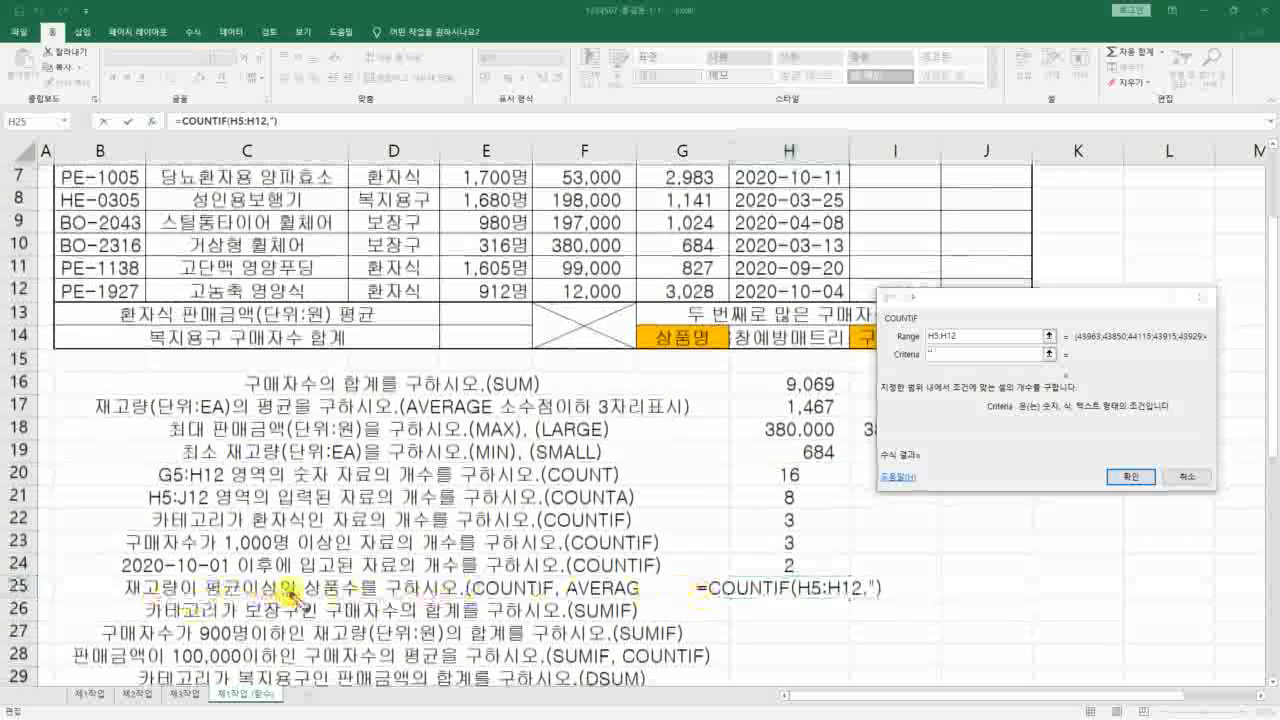
mouse_move(262, 596)
mouse_down()
mouse_move(212, 580)
mouse_move(288, 600)
mouse_up()
mouse_move(222, 375)
mouse_down()
mouse_move(335, 455)
mouse_move(258, 494)
mouse_move(345, 478)
mouse_move(410, 540)
mouse_move(340, 310)
mouse_move(425, 515)
mouse_up()
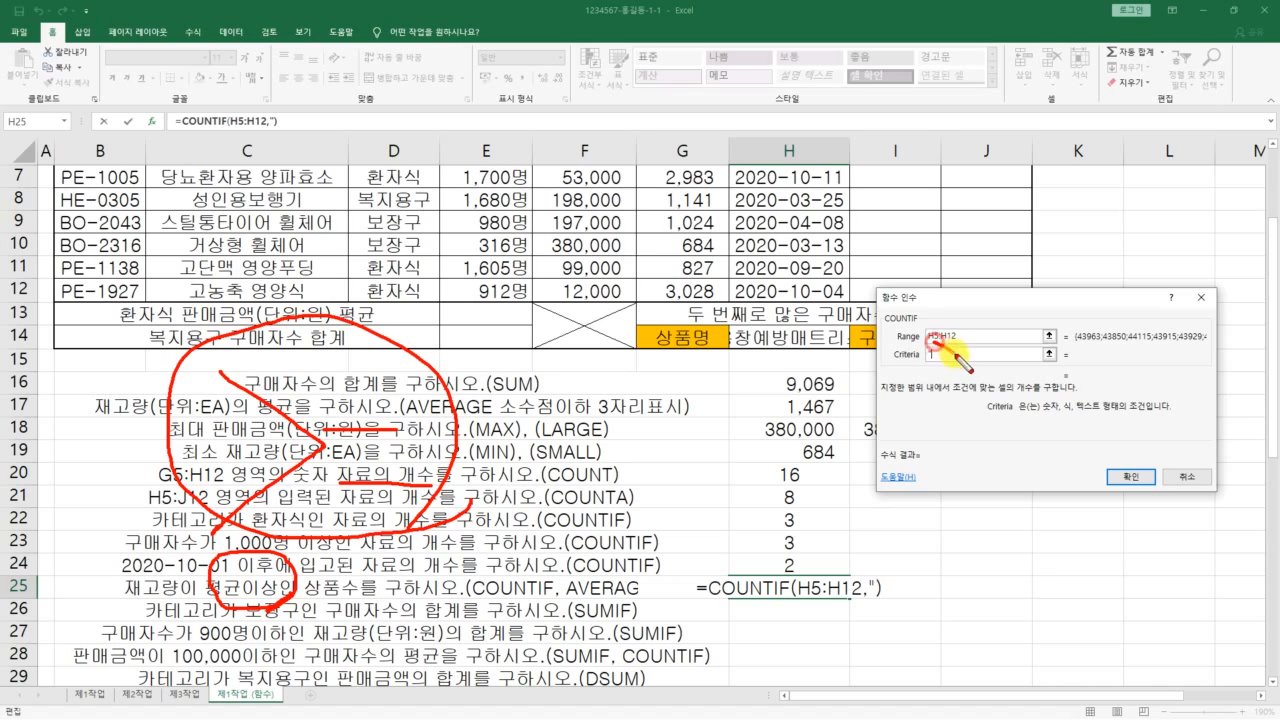
mouse_move(955, 356)
mouse_down()
mouse_move(928, 388)
mouse_move(1011, 364)
mouse_up()
key(Escape)
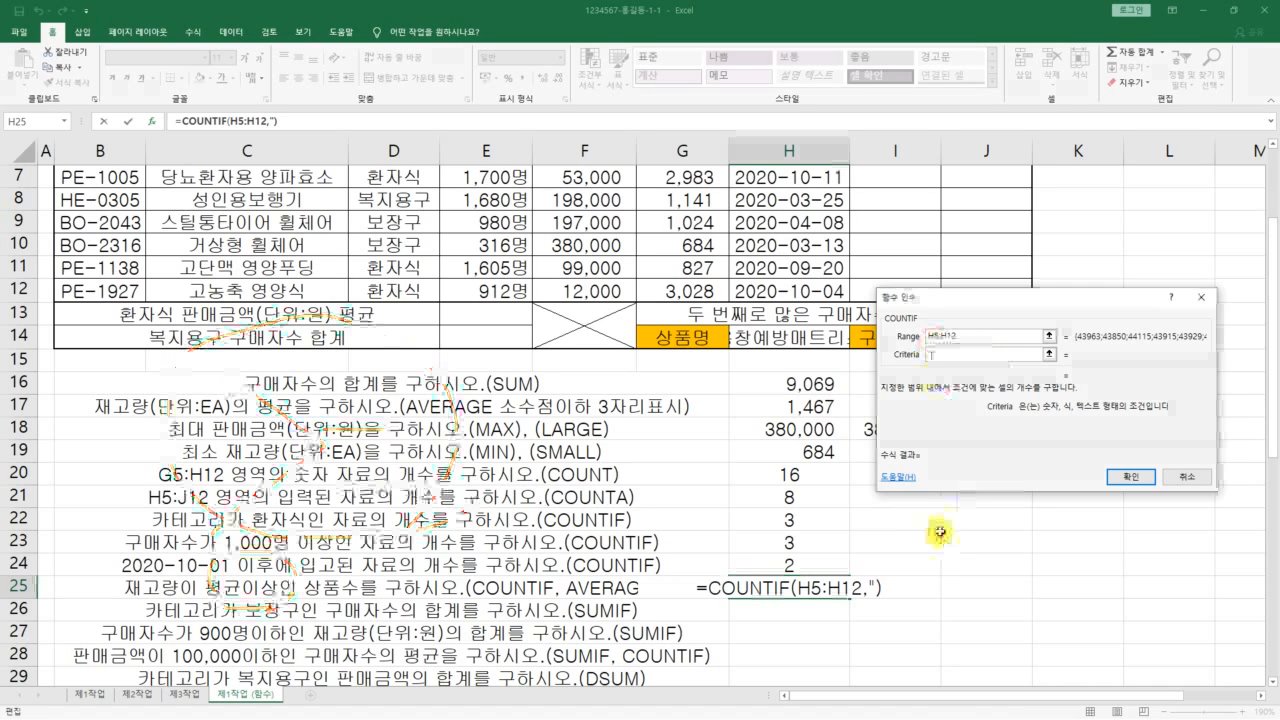
text(>=)
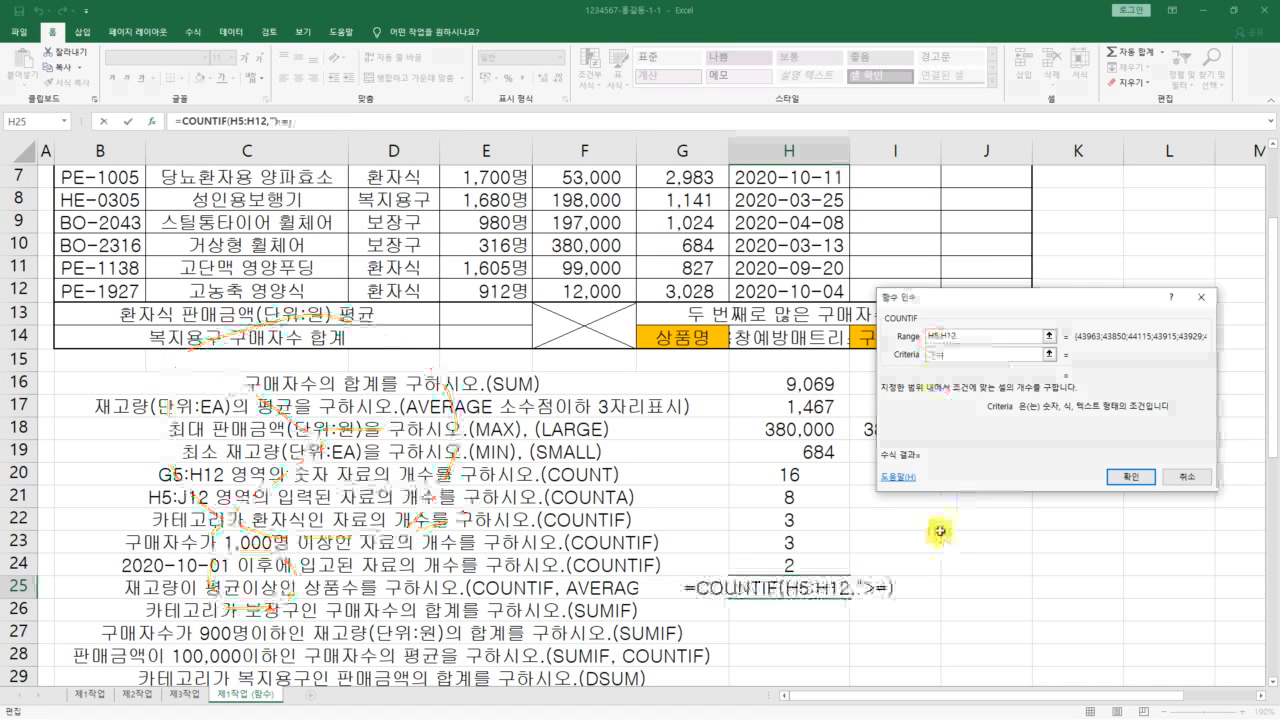
text(")
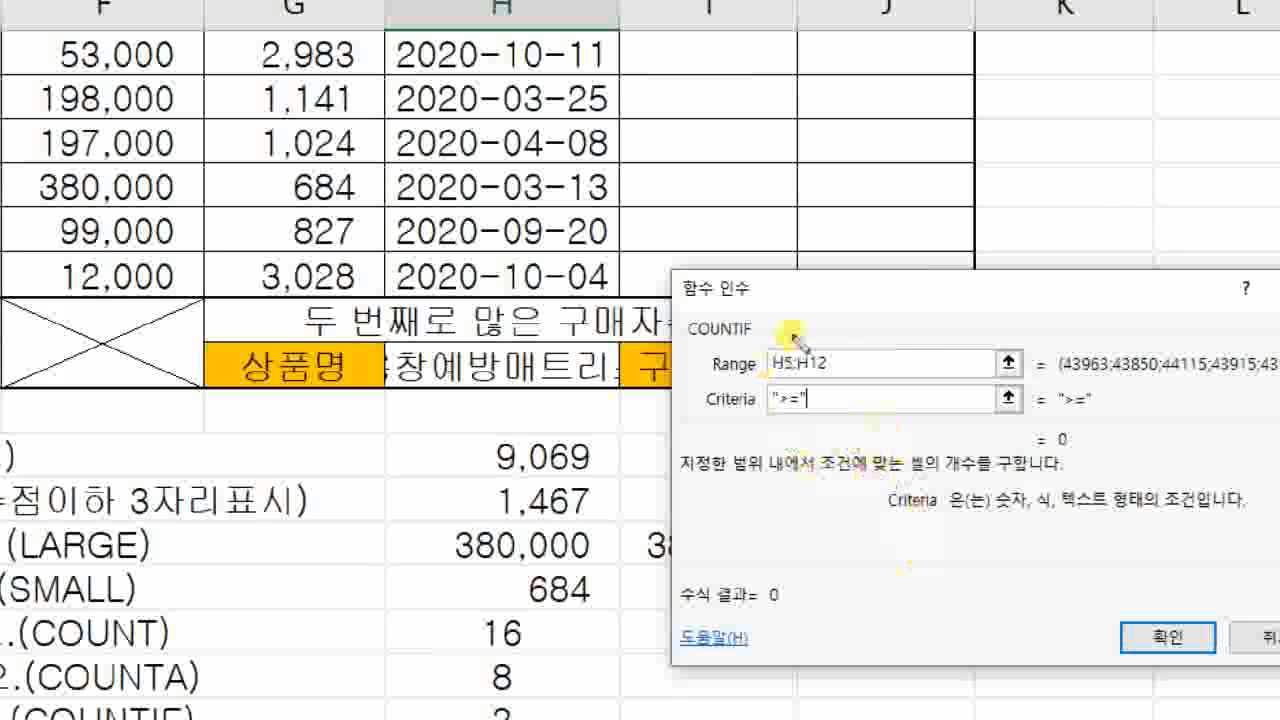
mouse_move(850, 440)
mouse_down()
mouse_move(866, 370)
mouse_move(825, 470)
mouse_move(888, 438)
mouse_up()
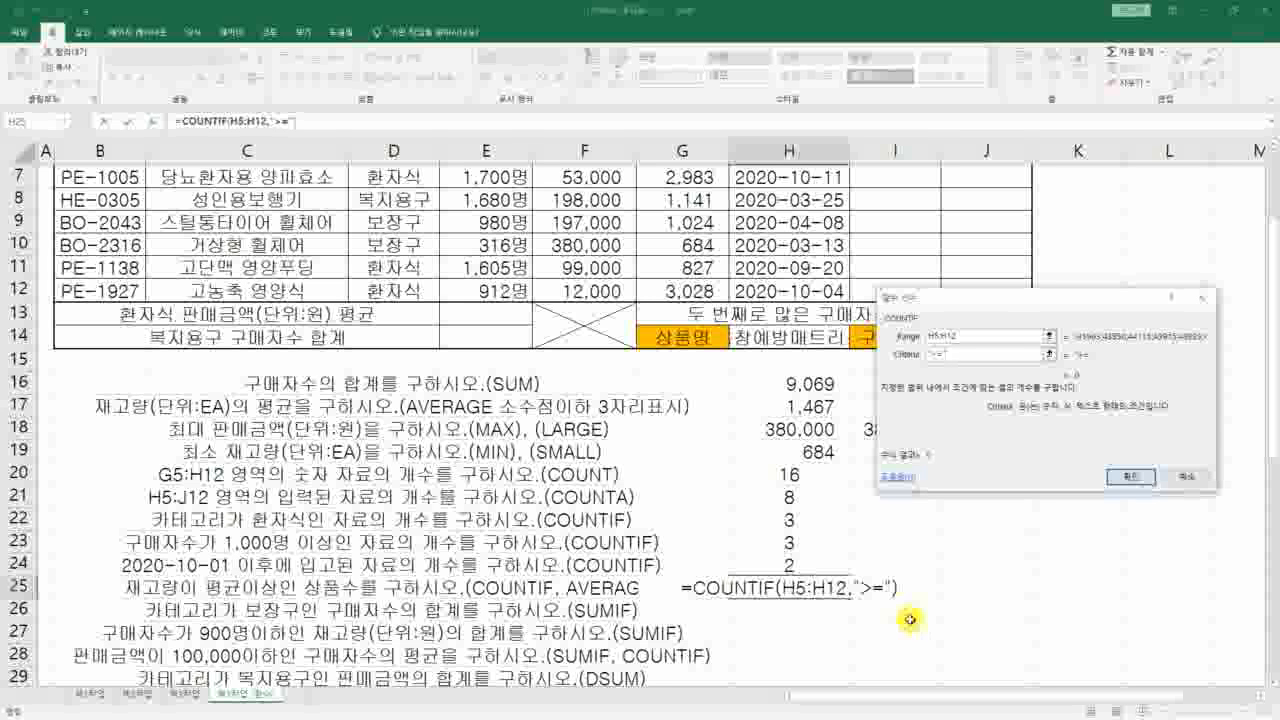
Append the & operator after the quoted ">=" in the COUNTIF criteria argument.
text(&)
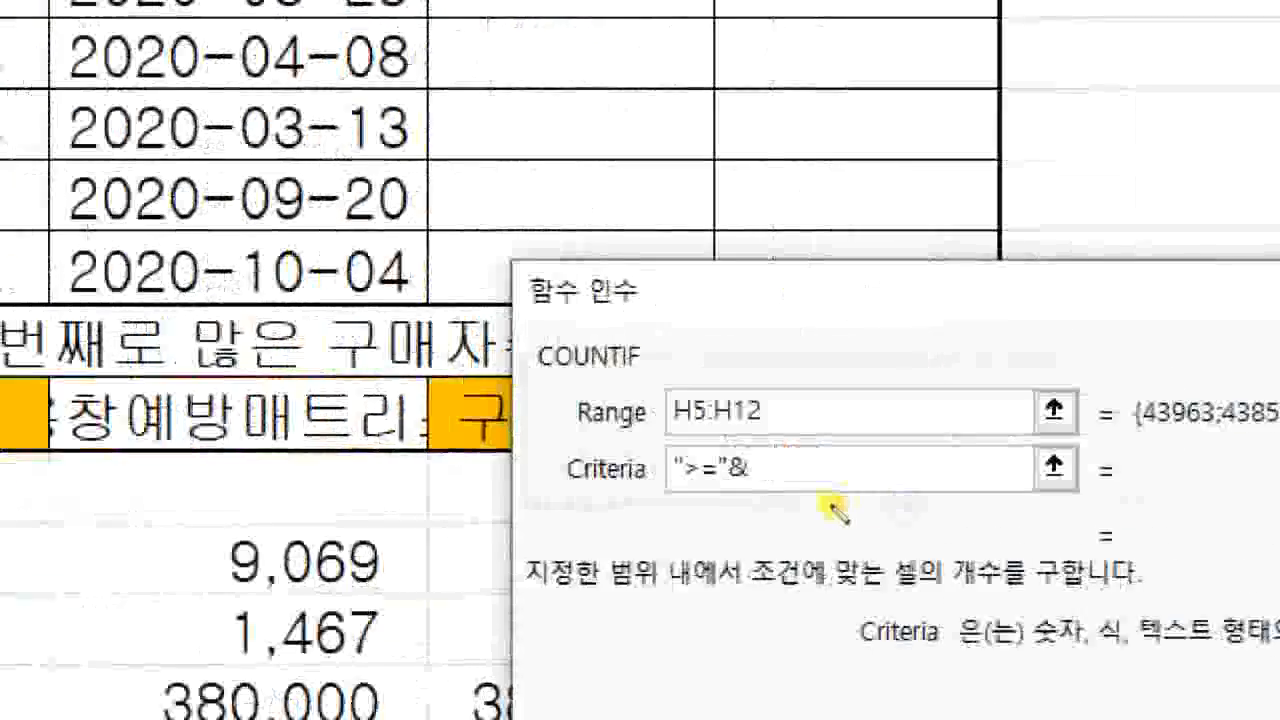
drag(859, 459, 767, 370)
drag(663, 380, 760, 548)
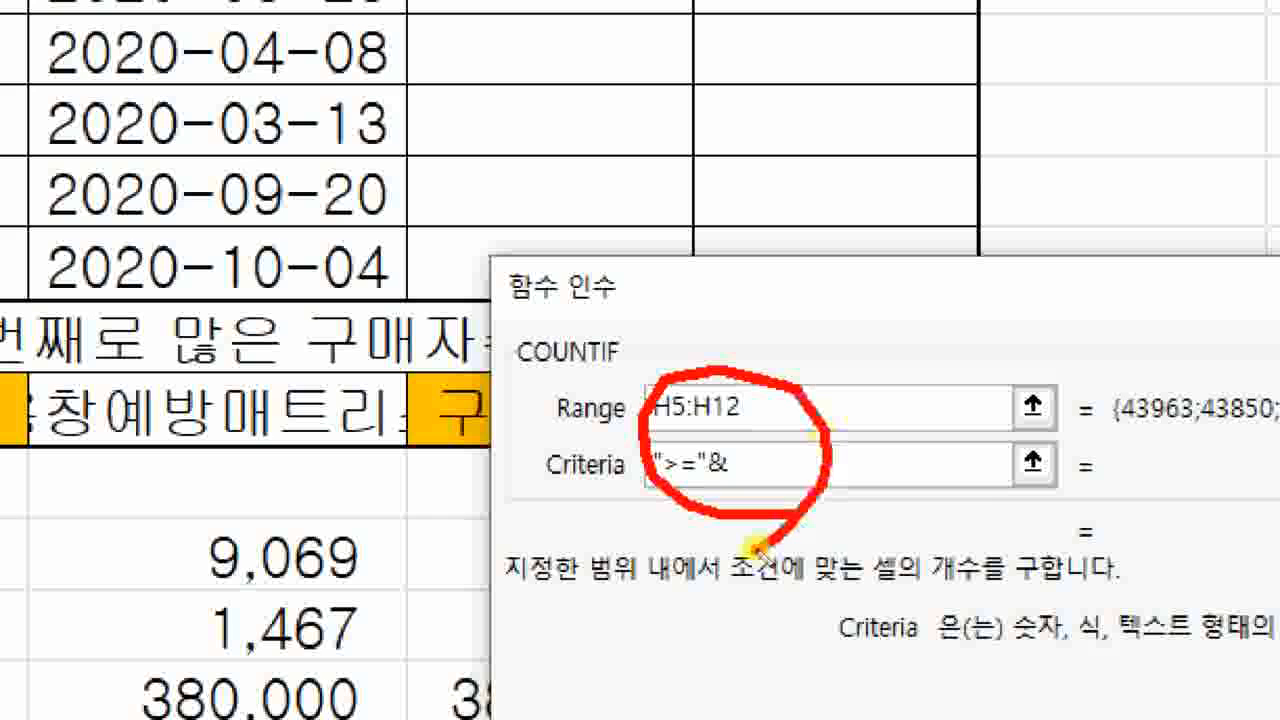
key(Escape)
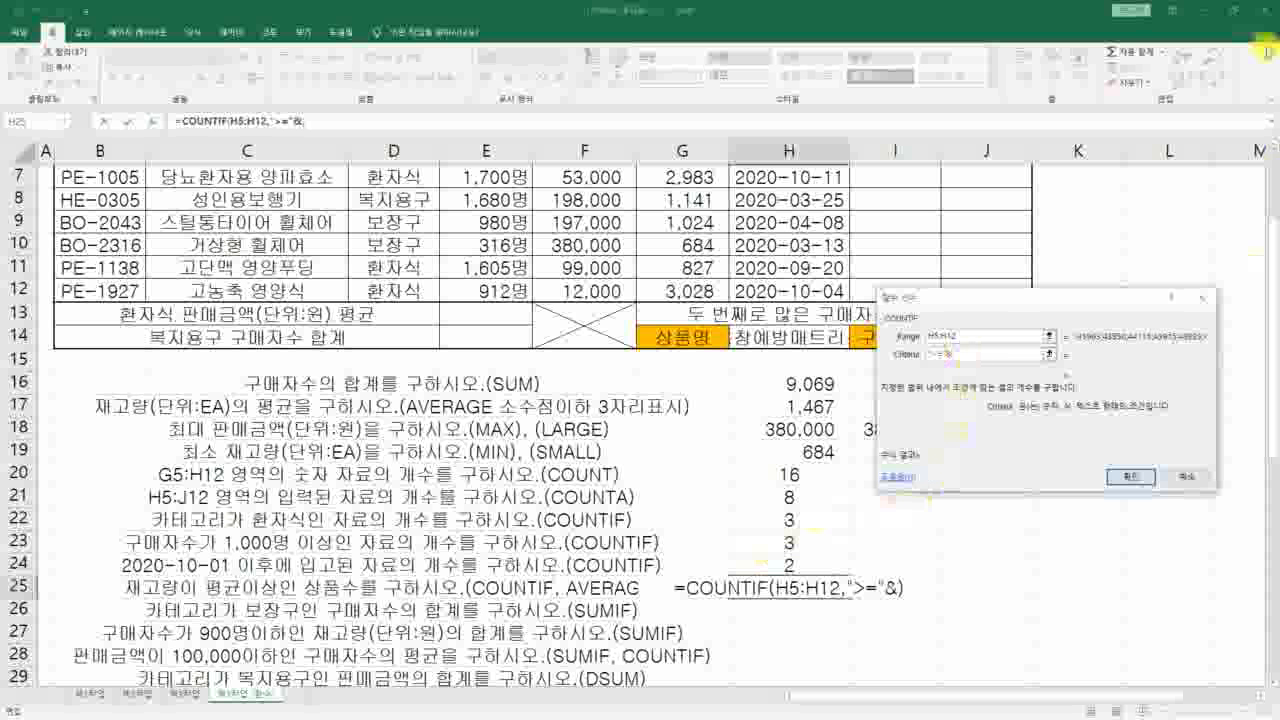
Try to insert the average function from the AutoSum functions into the unfinished COUNTIF criteria.
click(1160, 53)
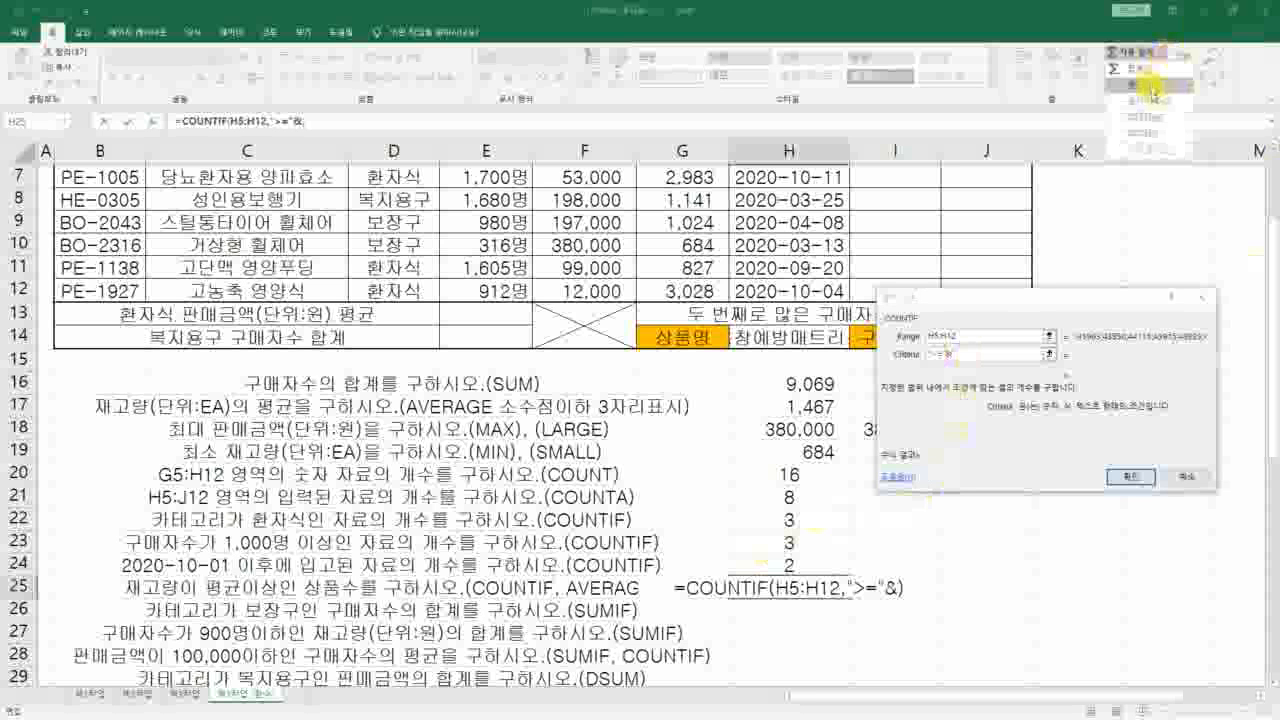
click(1150, 85)
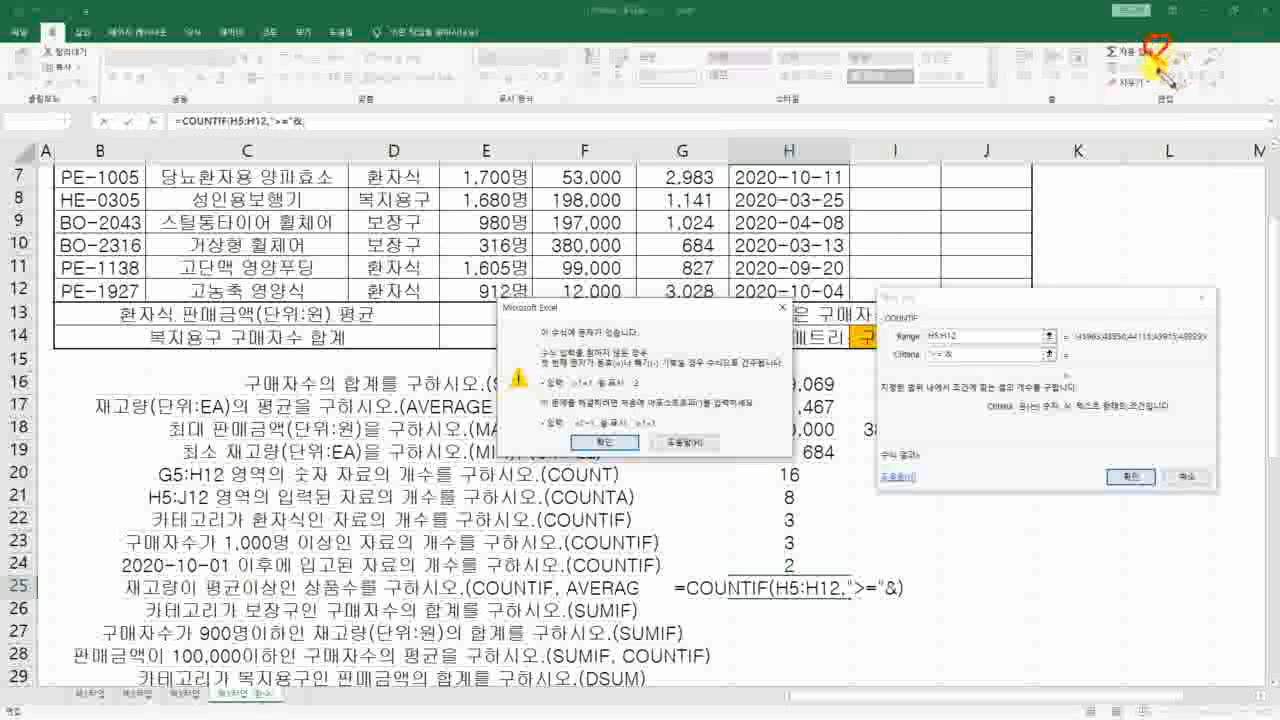
mouse_move(940, 330)
mouse_down()
mouse_move(855, 298)
mouse_move(943, 318)
mouse_move(985, 340)
mouse_move(975, 355)
mouse_up()
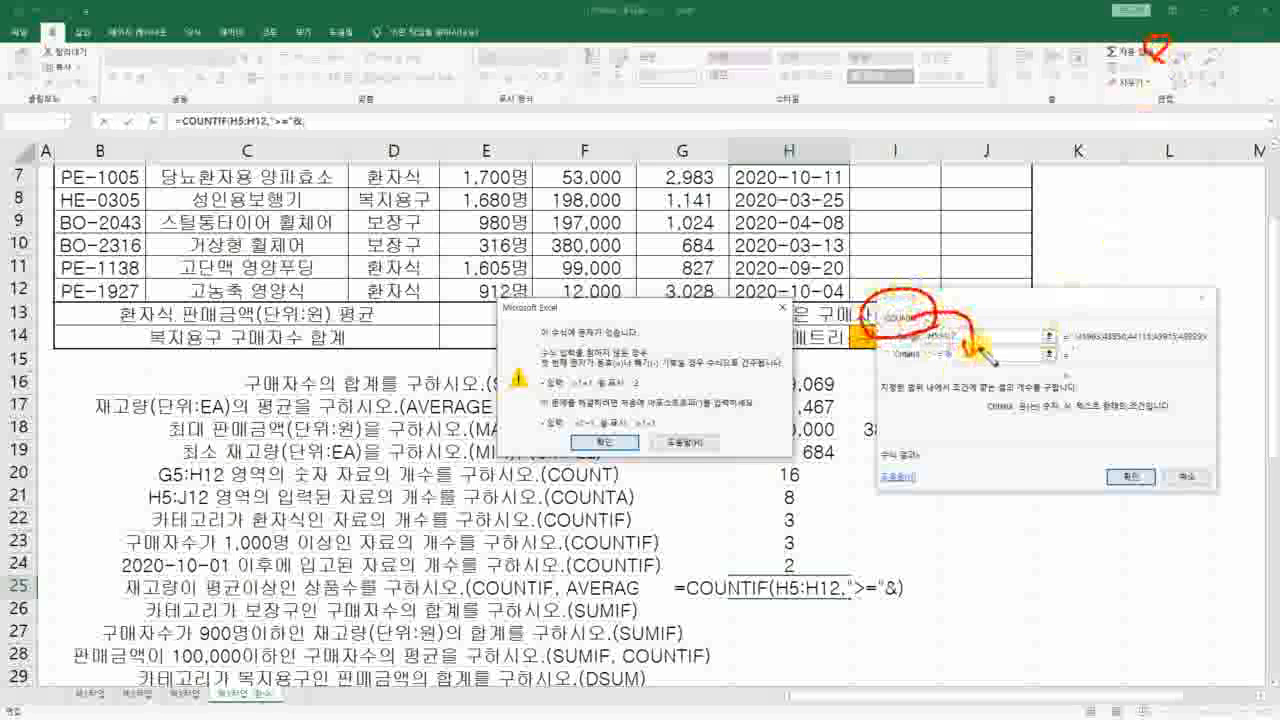
mouse_move(1200, 15)
mouse_down()
mouse_move(1185, 60)
mouse_move(1150, 40)
mouse_move(1122, 85)
mouse_up()
drag(1112, 10, 1180, 85)
drag(720, 292, 614, 442)
drag(590, 310, 747, 472)
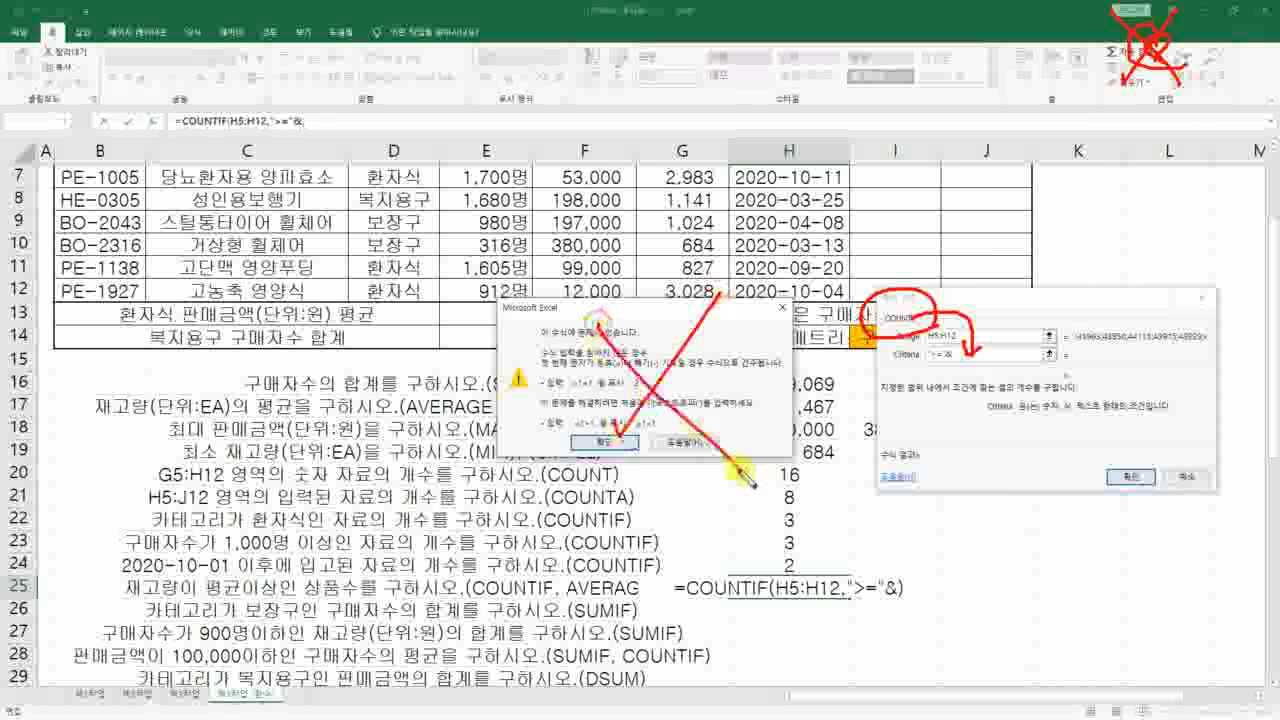
key(Escape)
click(782, 308)
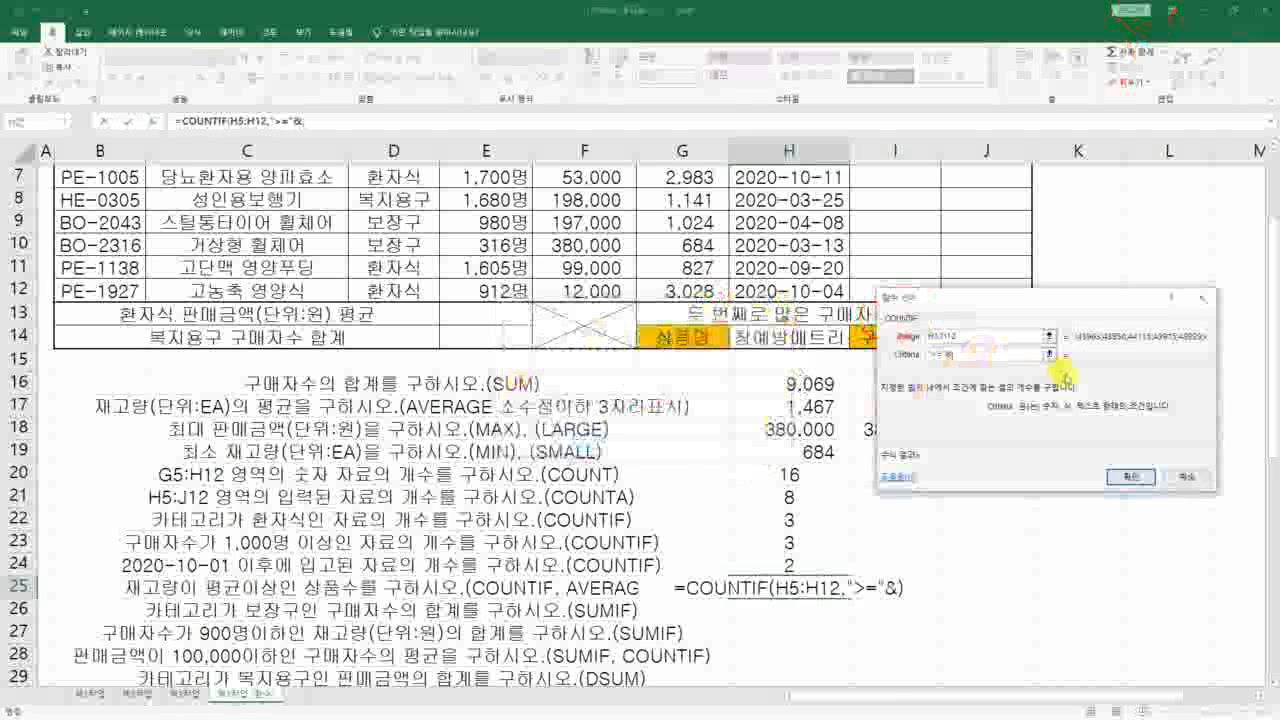
Add average() with an opening and closing parenthesis after the & in the COUNTIF criteria argument.
text(aver)
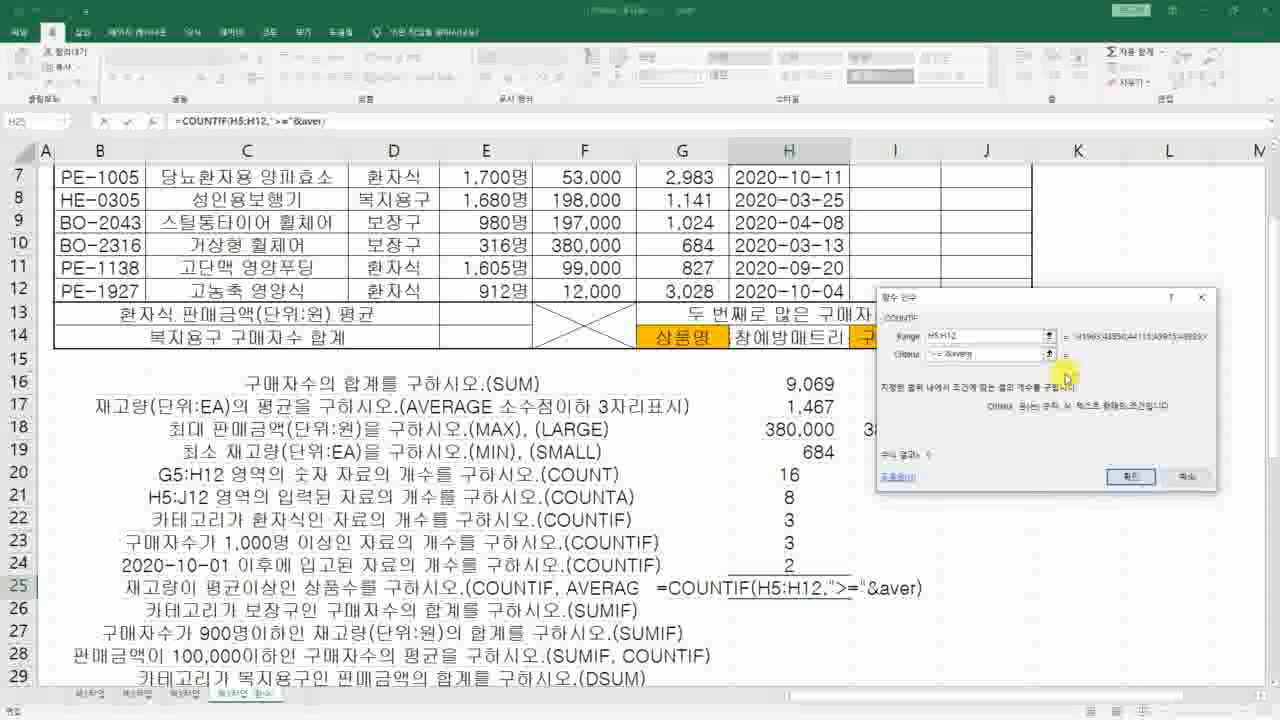
text(age)
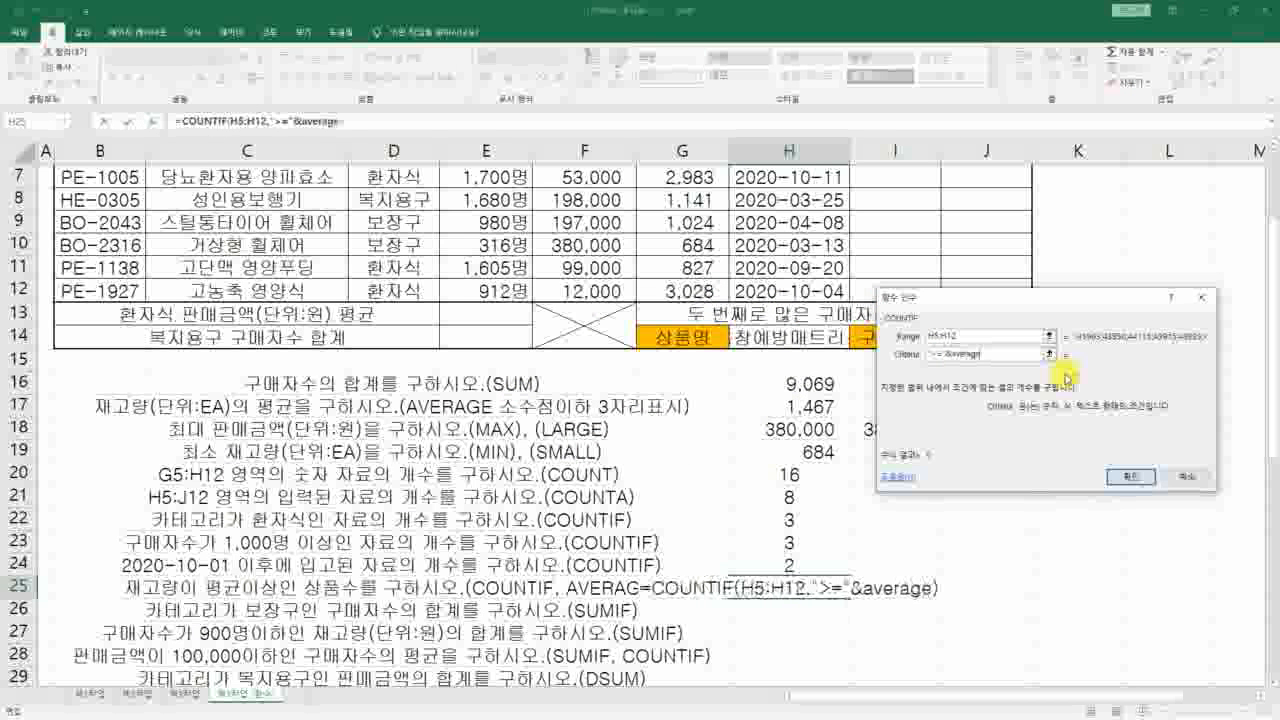
text(()
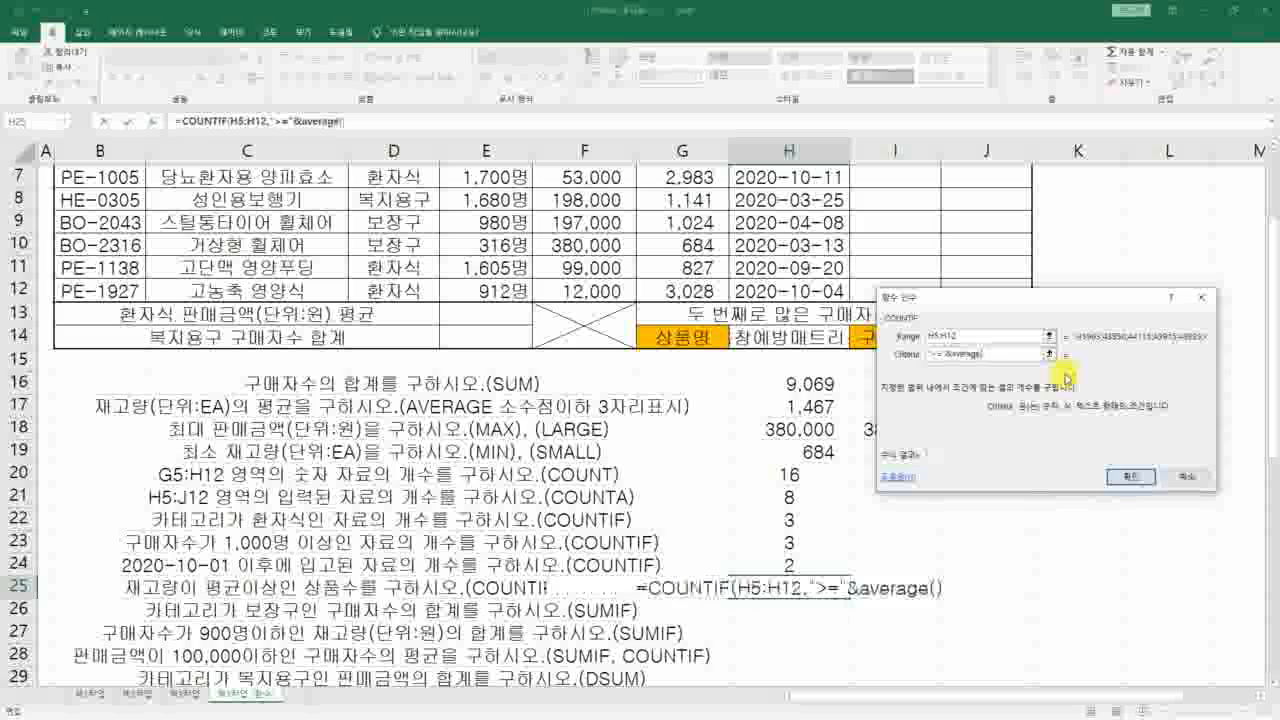
text())
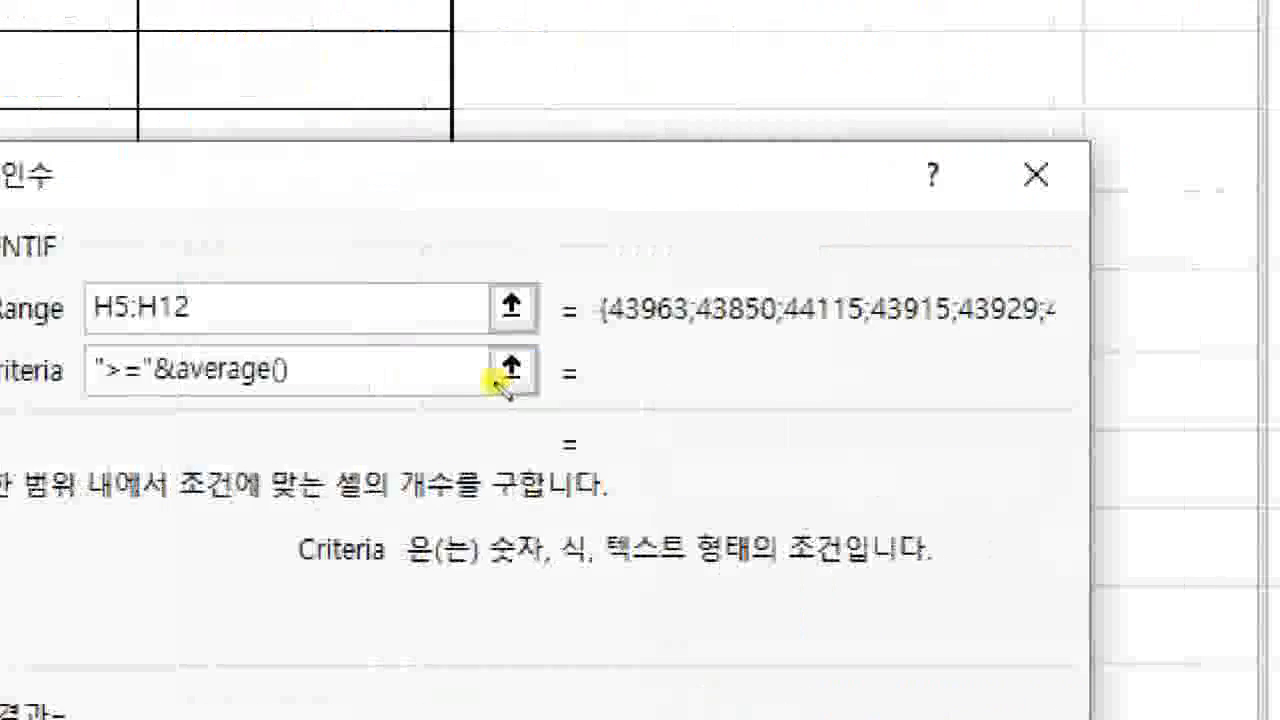
drag(290, 394, 506, 393)
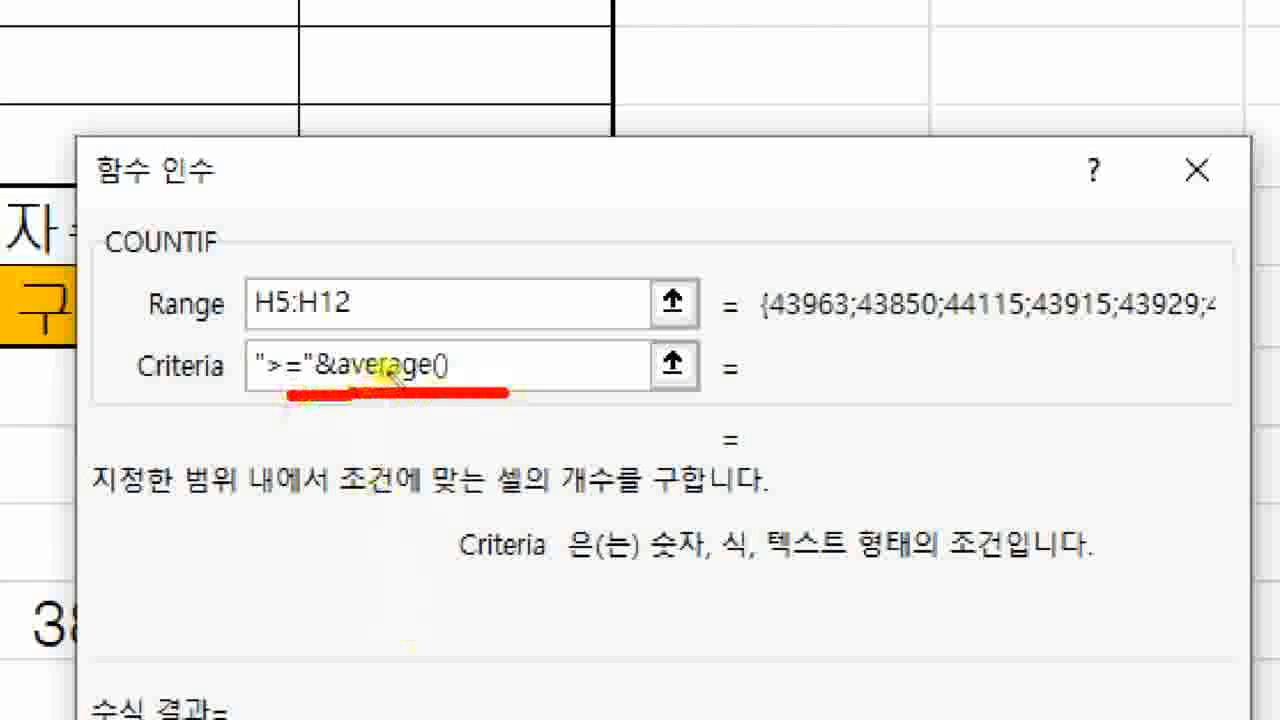
mouse_move(447, 352)
mouse_down()
mouse_move(445, 412)
mouse_move(515, 410)
mouse_up()
mouse_move(470, 307)
mouse_down()
mouse_move(478, 403)
mouse_move(480, 300)
mouse_move(480, 423)
mouse_move(488, 289)
mouse_move(486, 420)
mouse_up()
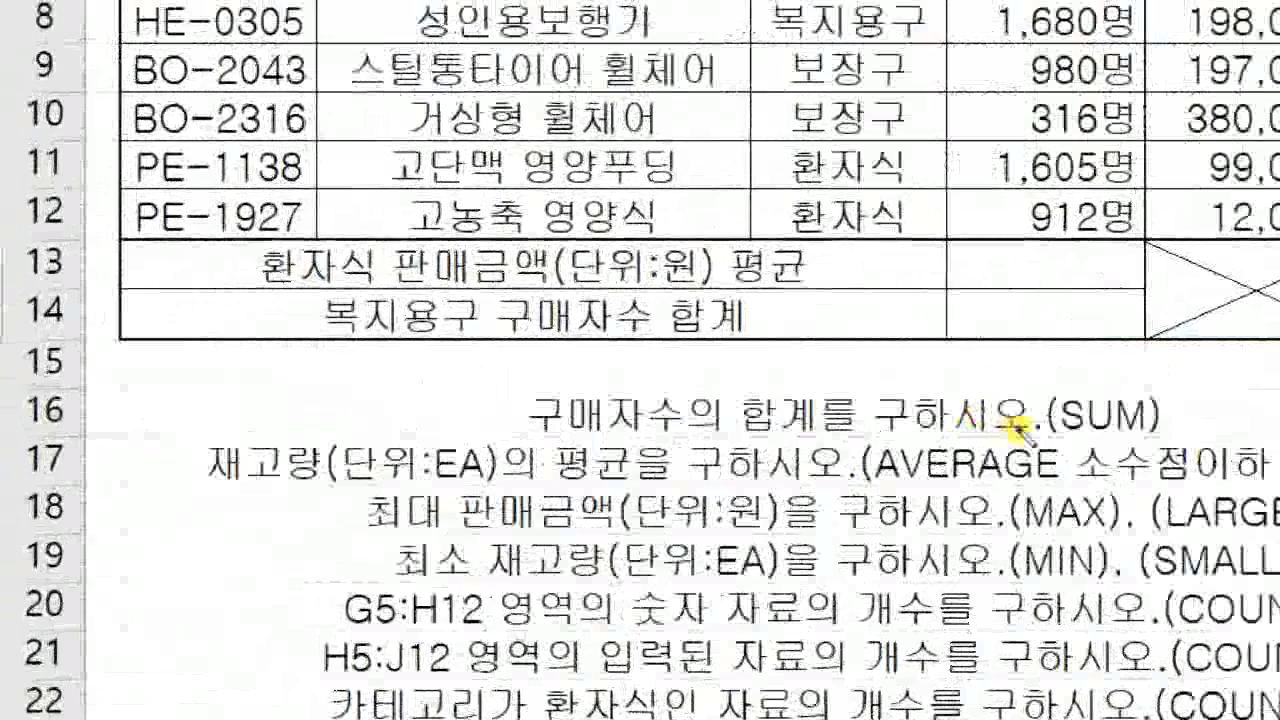
right_click(587, 406)
click(1262, 488)
right_click(1036, 461)
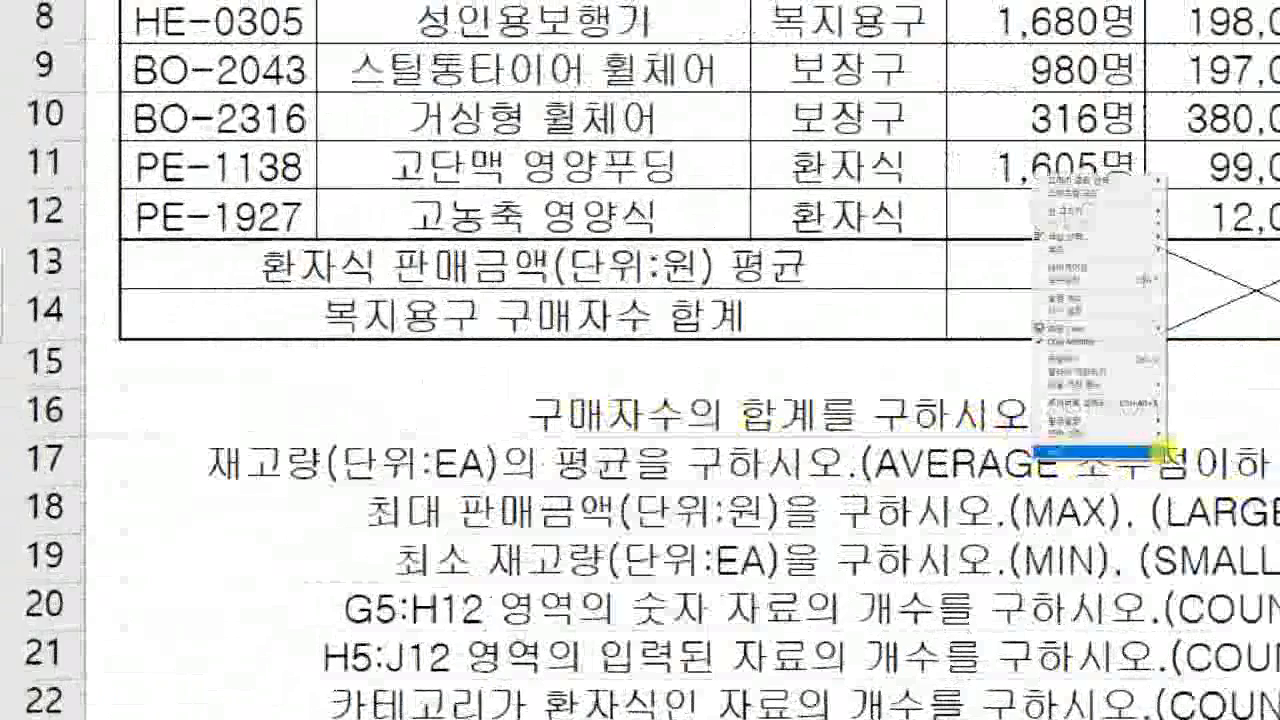
click(1160, 525)
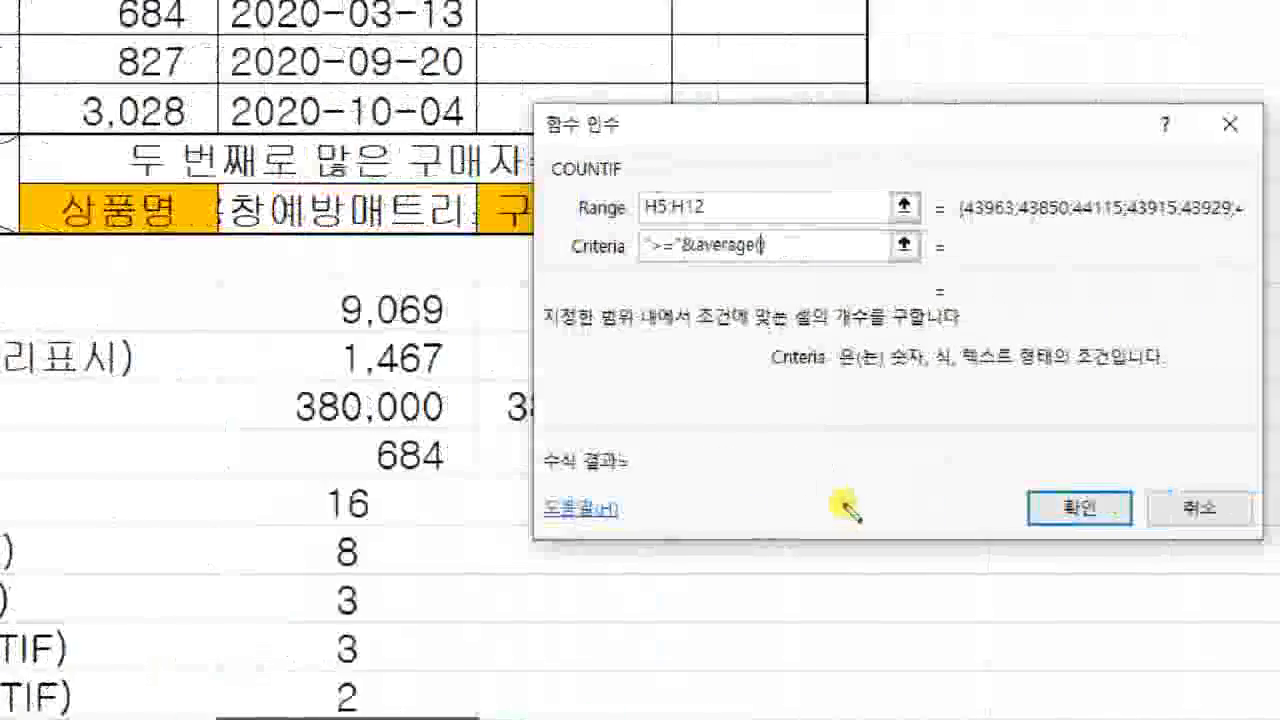
mouse_move(826, 273)
mouse_down()
mouse_move(725, 240)
mouse_move(815, 262)
mouse_move(785, 290)
mouse_up()
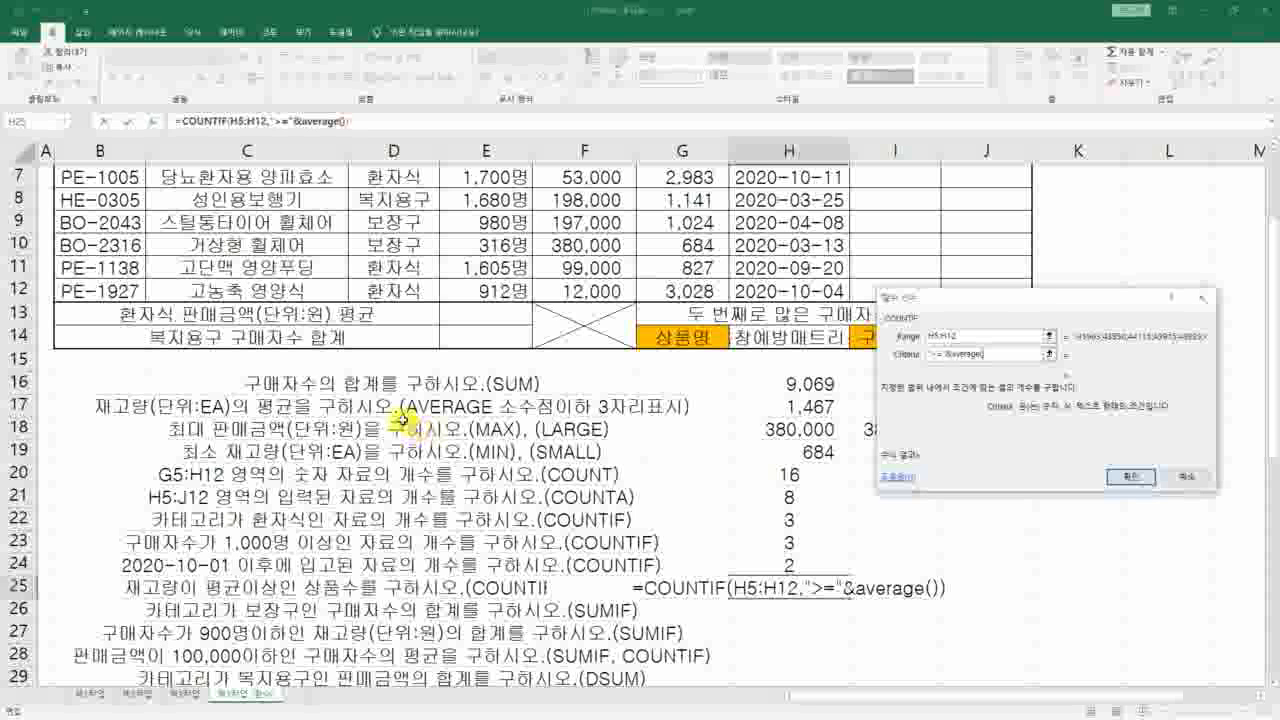
Use the stock quantities G5:G12 as the range inside average() and complete the COUNTIF formula in H25.
scroll(726, 373, up, 1)
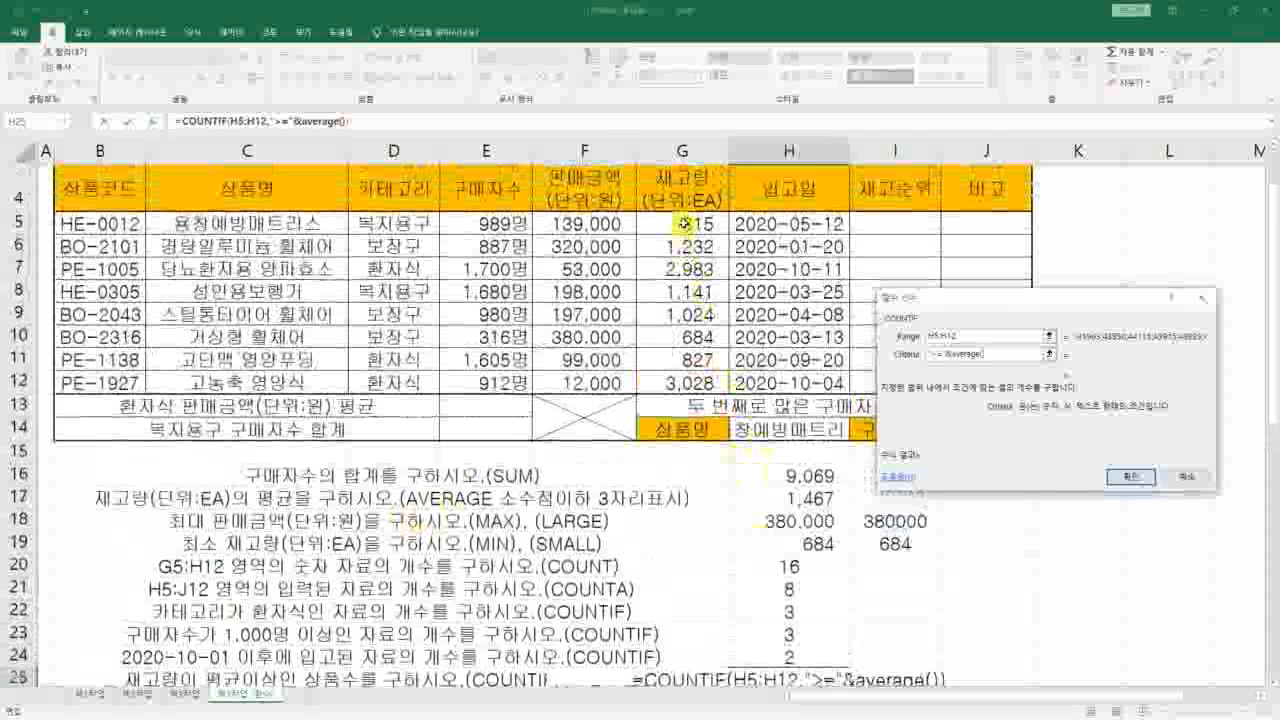
drag(684, 222, 683, 381)
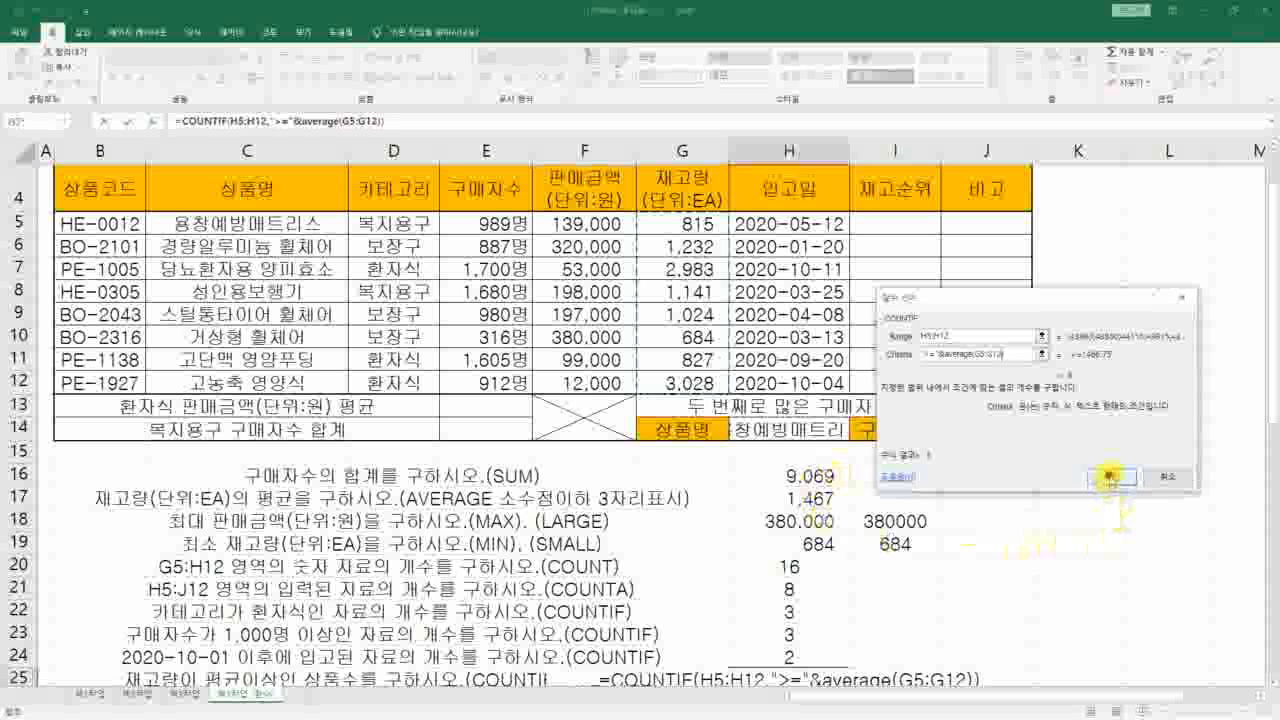
click(1110, 477)
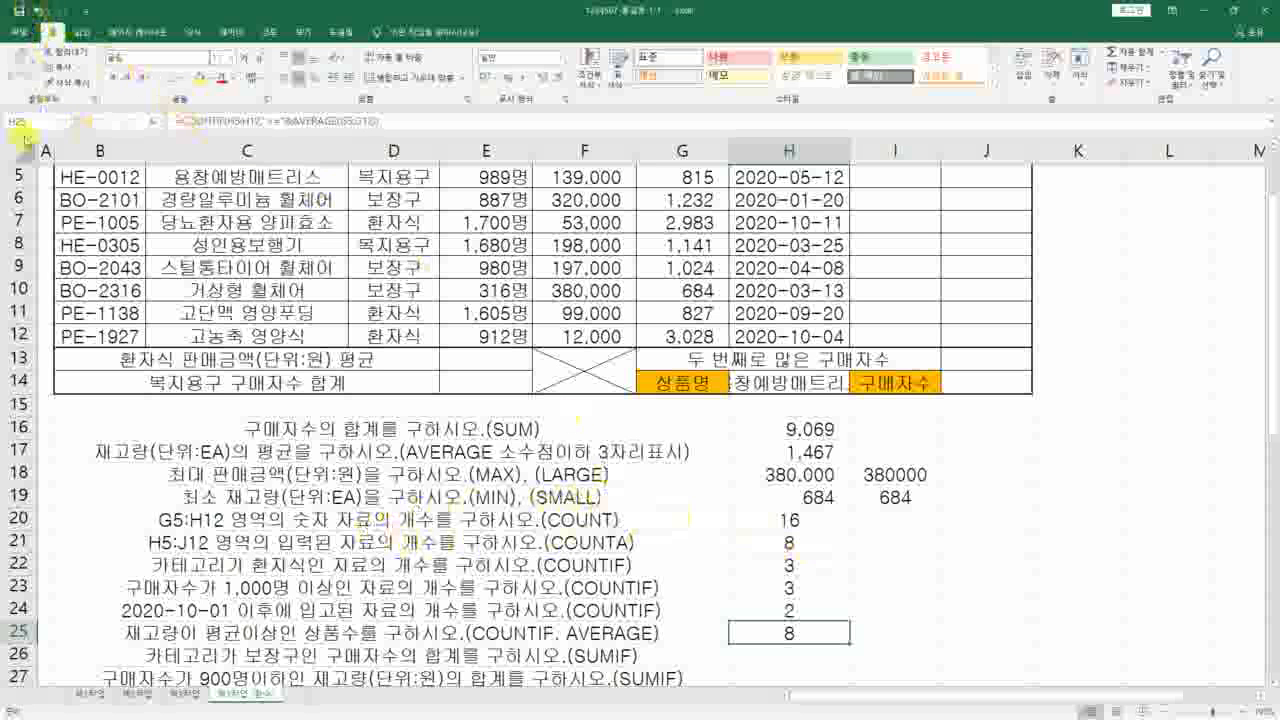
Open the function arguments of the COUNTIF formula in H25 and check its Range against the 재고량 column.
scroll(62, 274, down, 1)
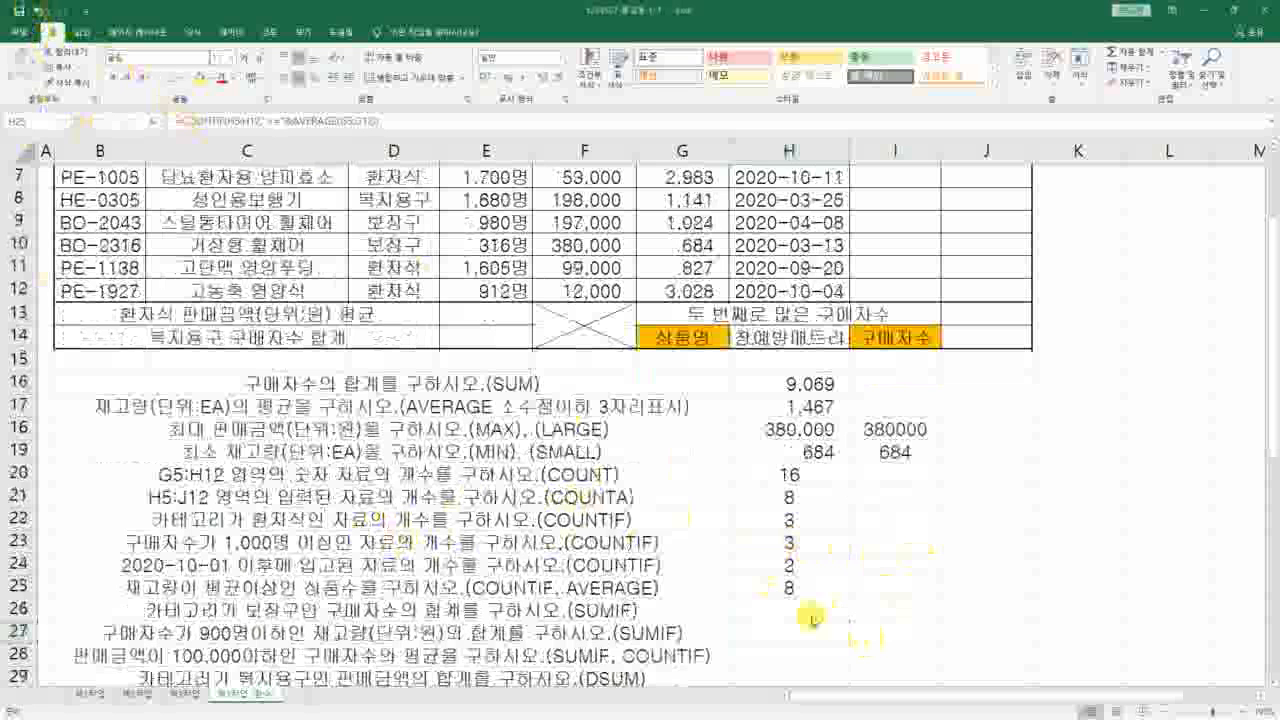
click(821, 590)
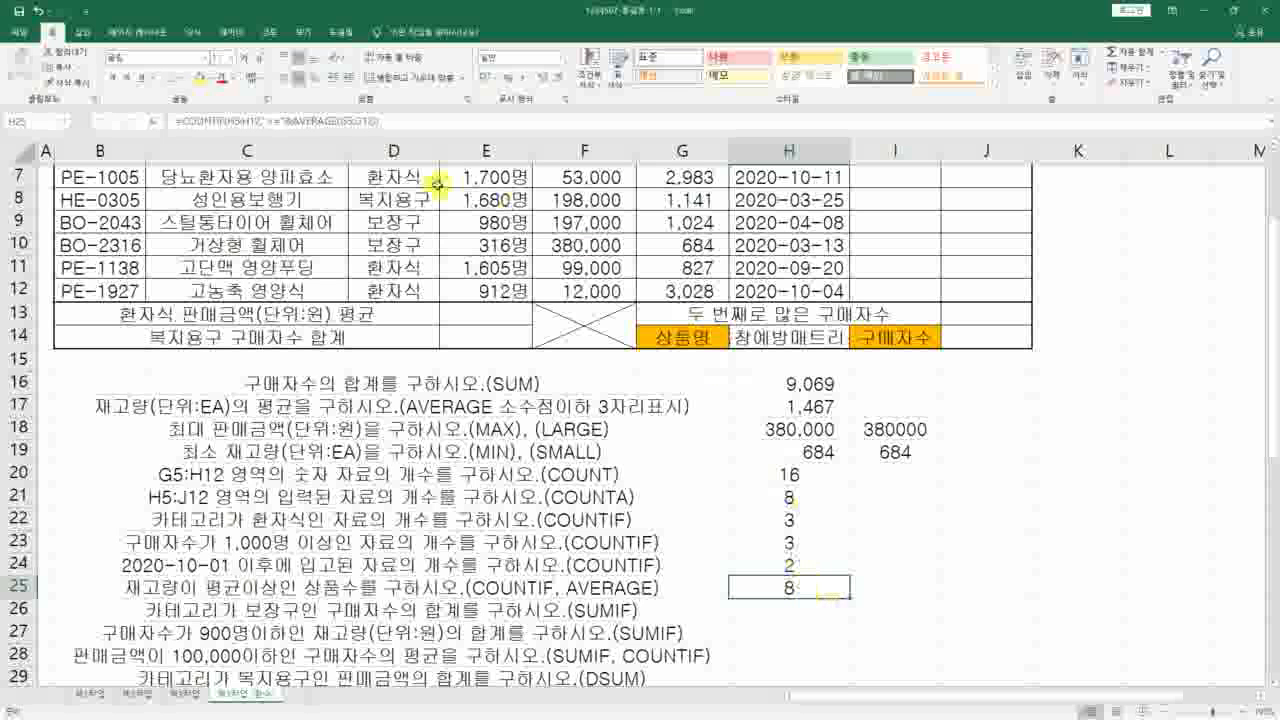
click(150, 120)
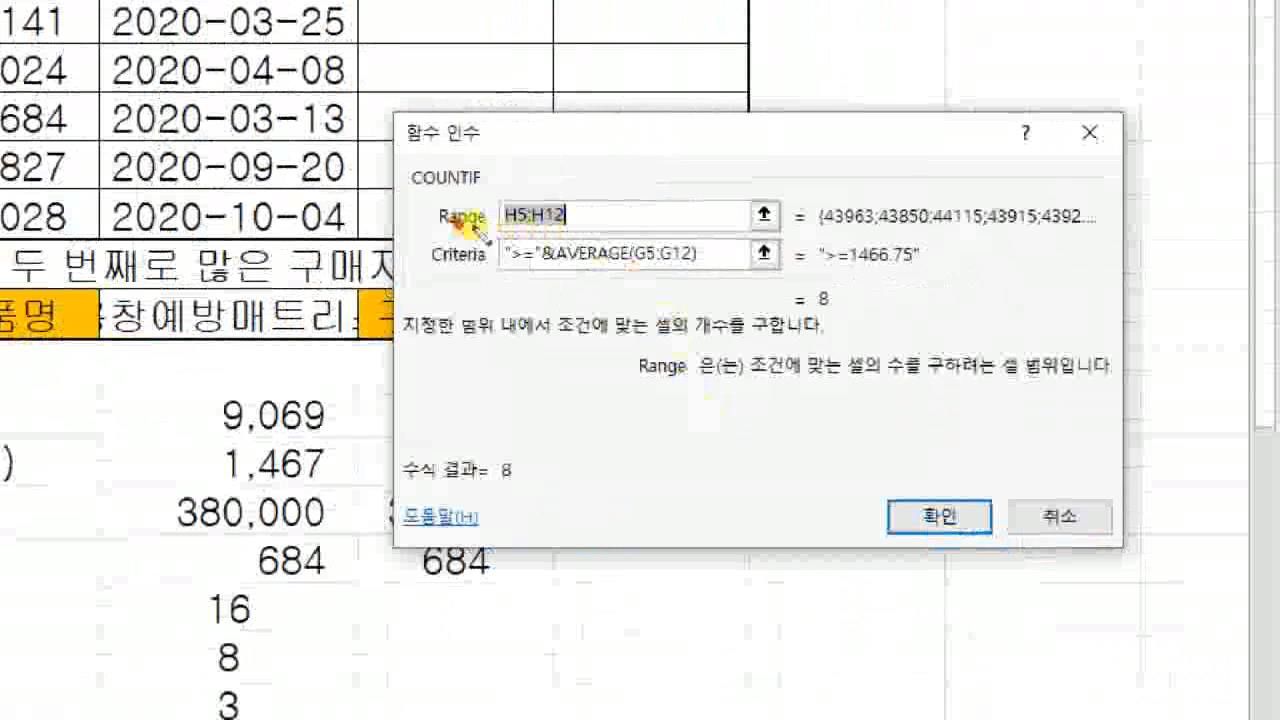
mouse_move(458, 225)
mouse_down()
mouse_move(590, 227)
mouse_move(495, 195)
mouse_move(505, 232)
mouse_up()
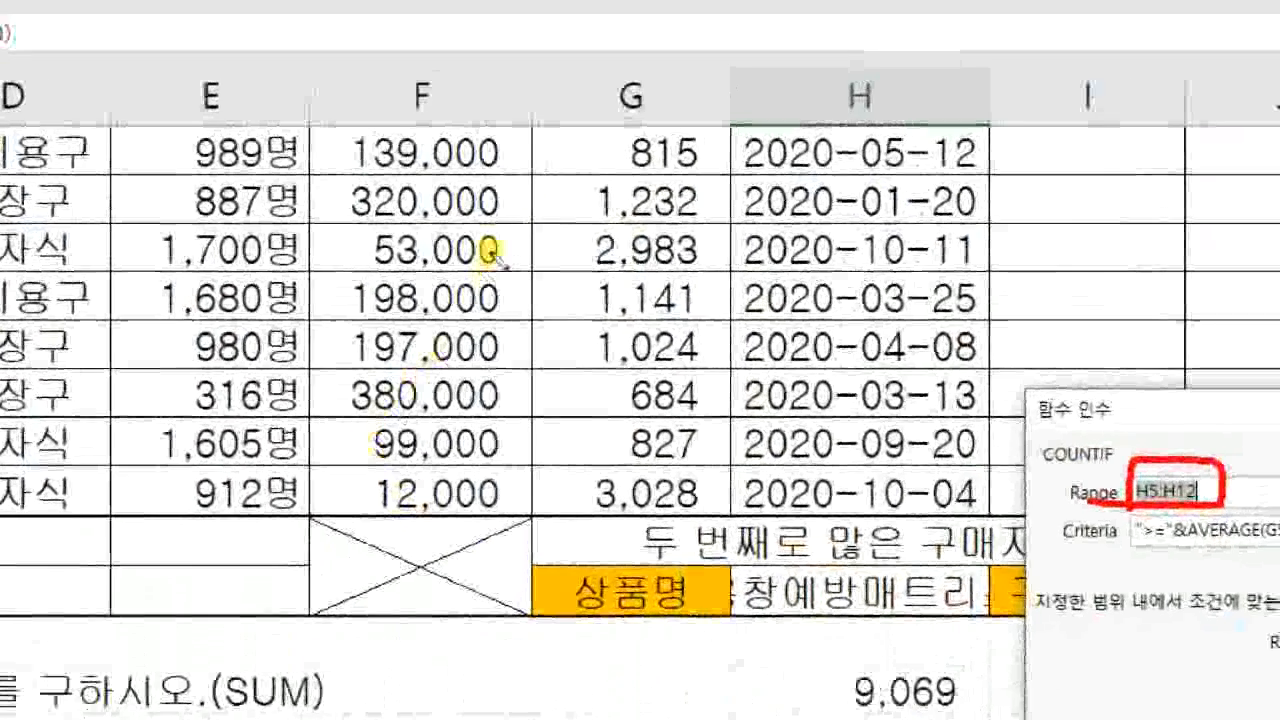
drag(564, 113, 533, 155)
drag(565, 130, 534, 183)
drag(738, 484, 708, 534)
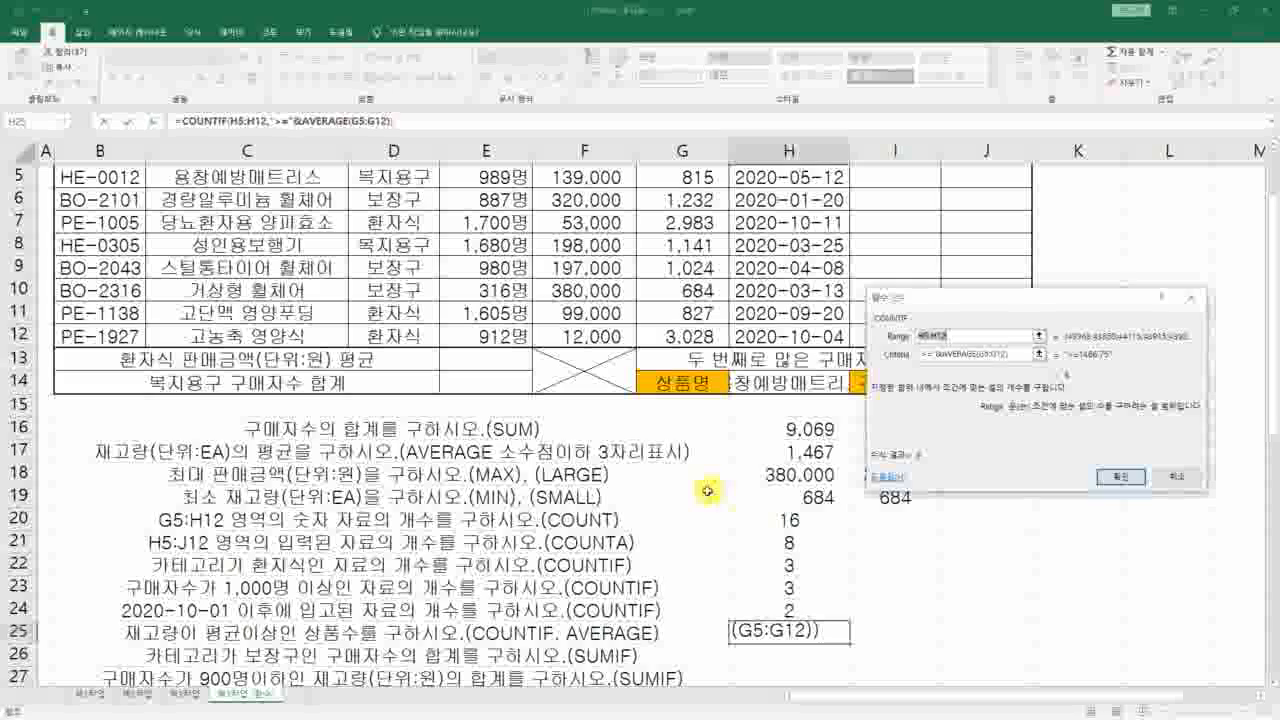
scroll(687, 413, up, 1)
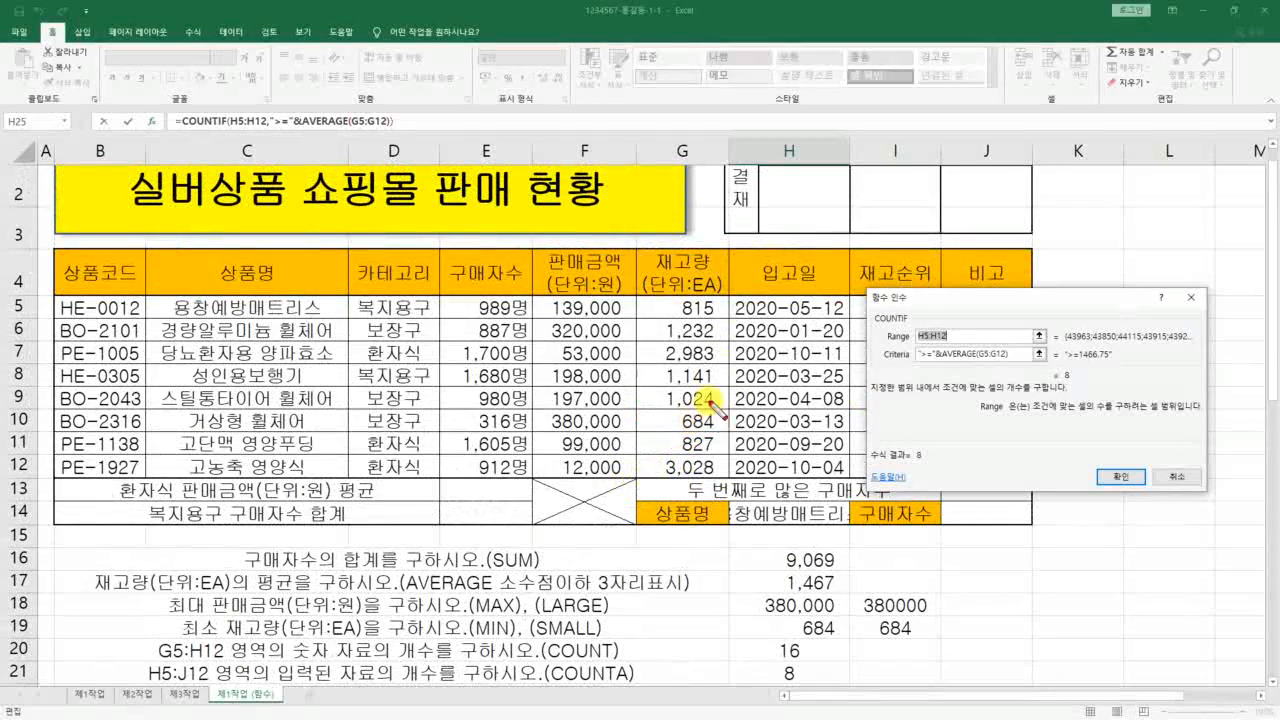
mouse_move(730, 300)
mouse_down()
mouse_move(645, 282)
mouse_move(712, 287)
mouse_up()
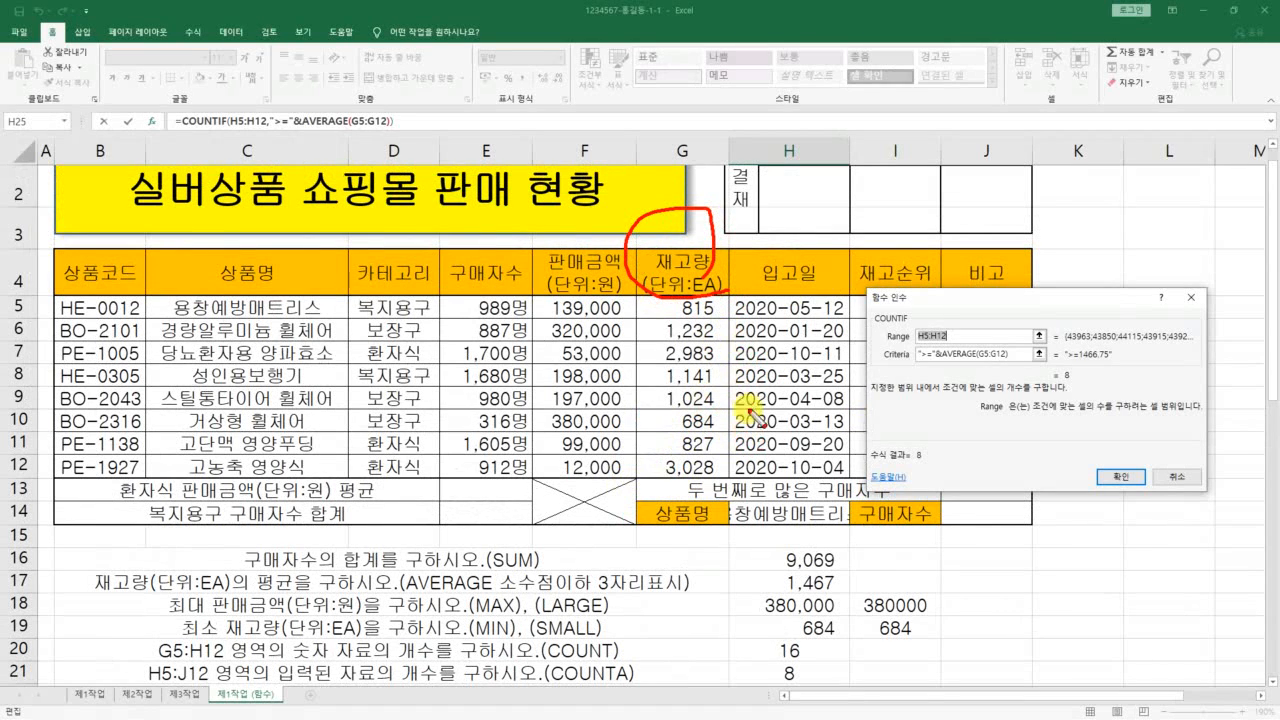
mouse_move(948, 343)
mouse_down()
mouse_move(912, 340)
mouse_move(955, 332)
mouse_move(952, 342)
mouse_up()
right_click(1045, 325)
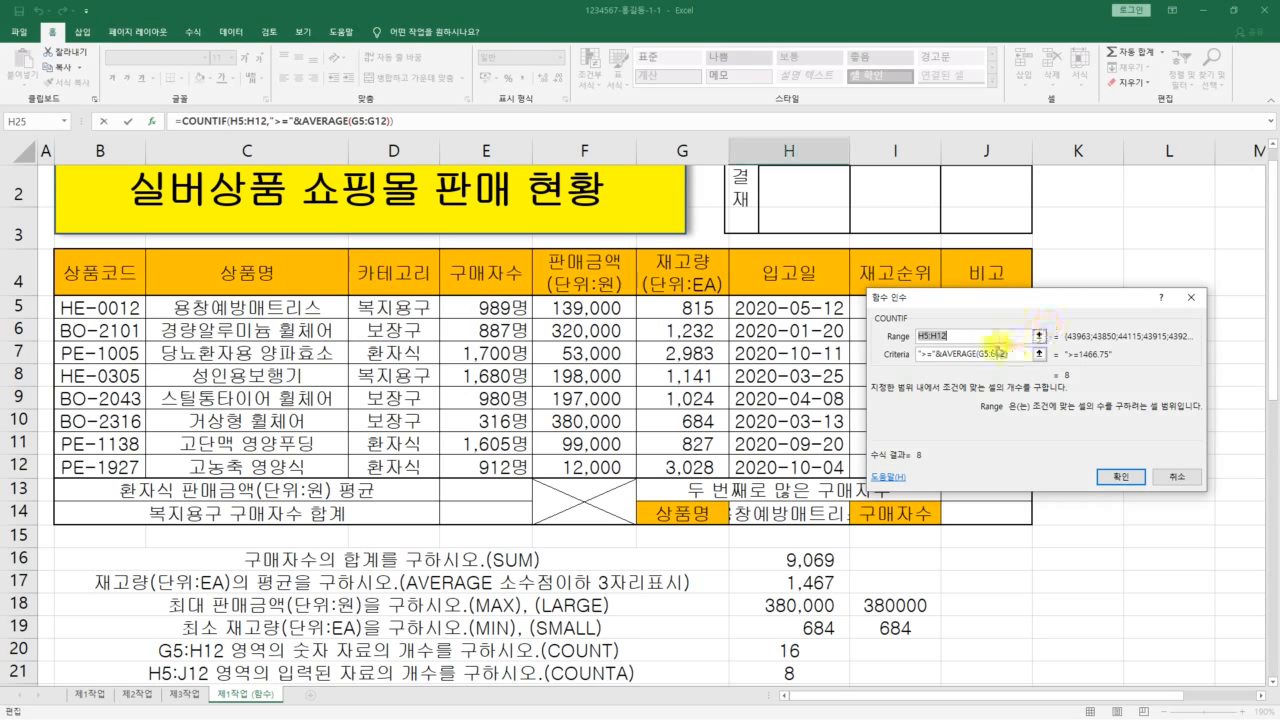
Replace the COUNTIF Range in H25 with the stock quantities G5:G12 and apply the corrected formula.
key(BackSpace)
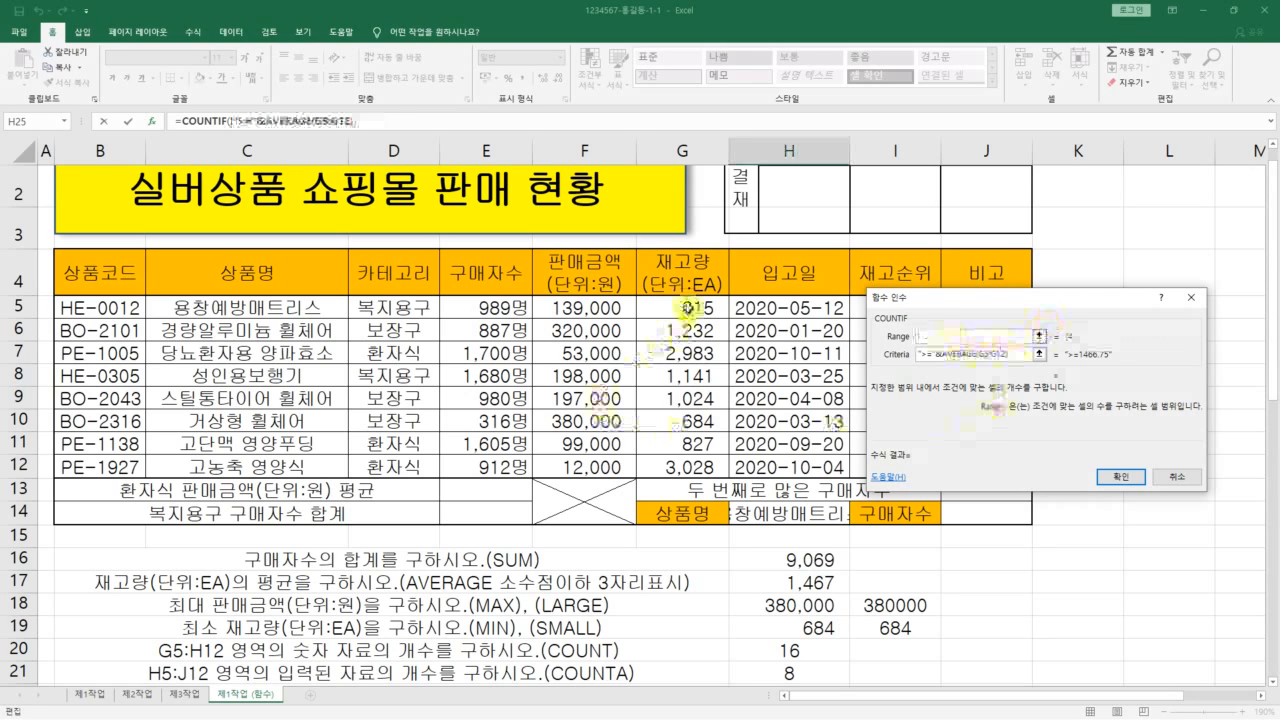
drag(683, 307, 692, 466)
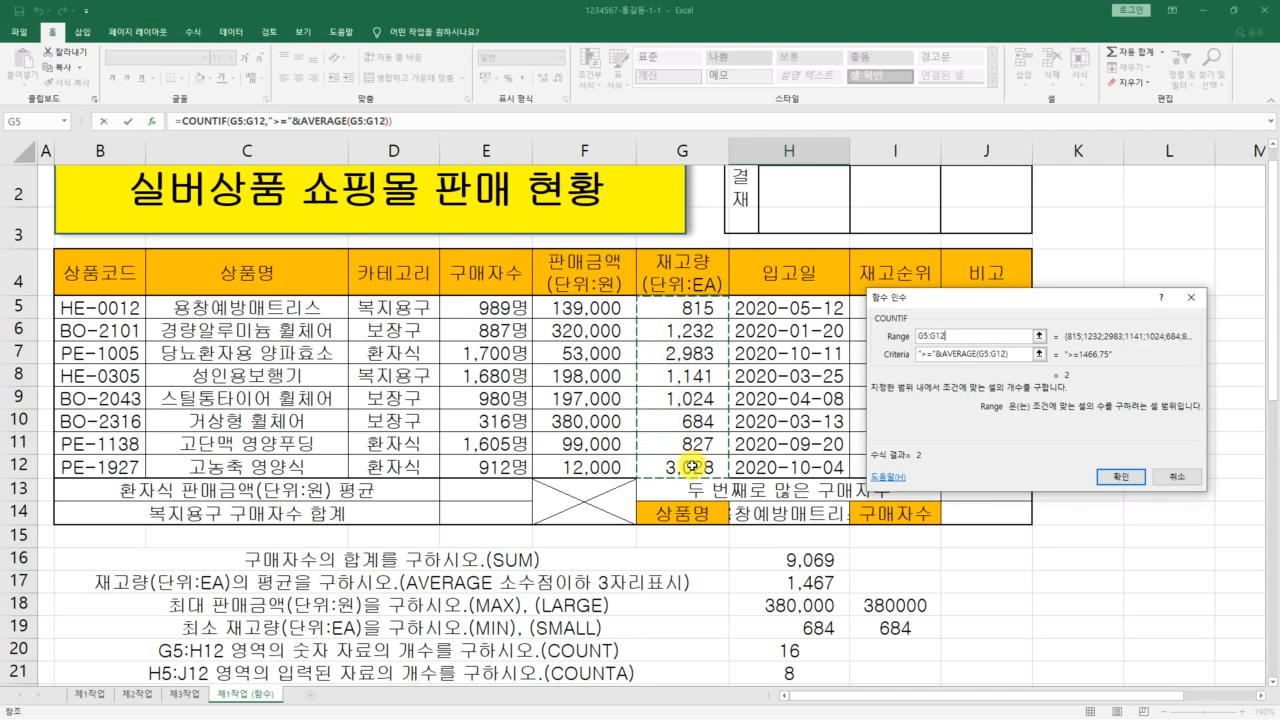
mouse_move(938, 348)
mouse_down()
mouse_move(944, 311)
mouse_move(957, 347)
mouse_up()
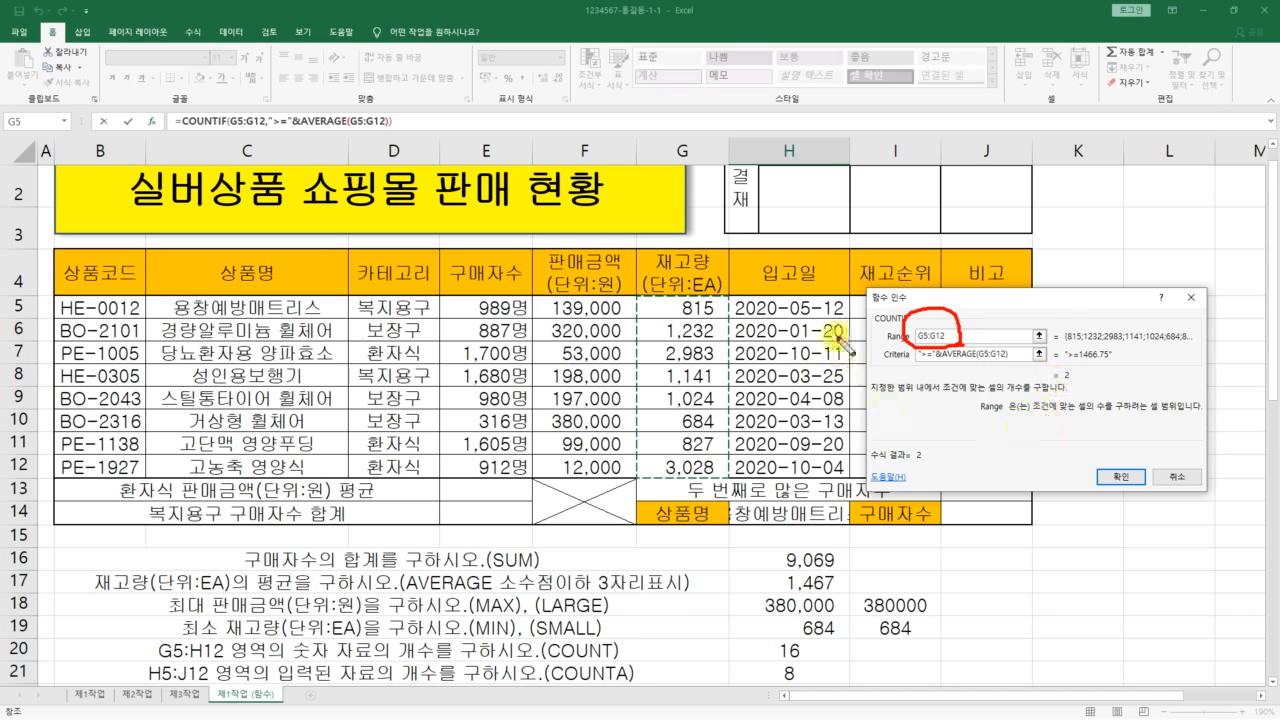
key(Escape)
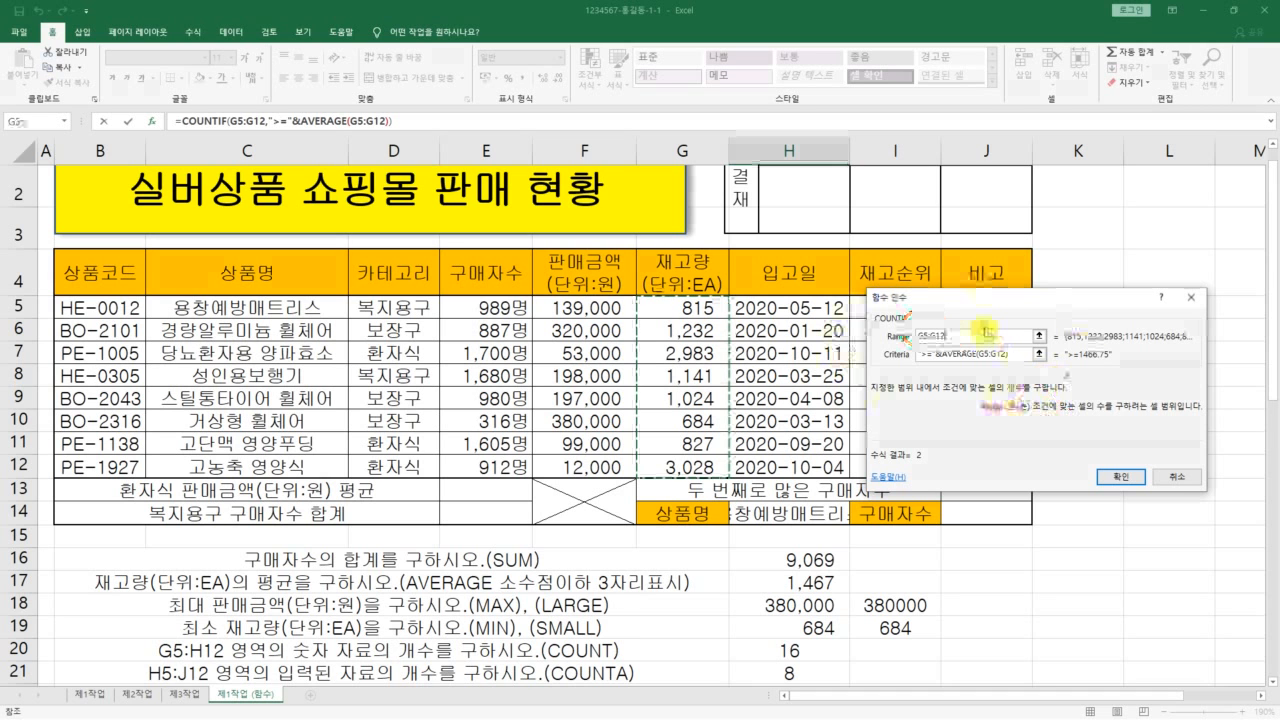
click(1121, 477)
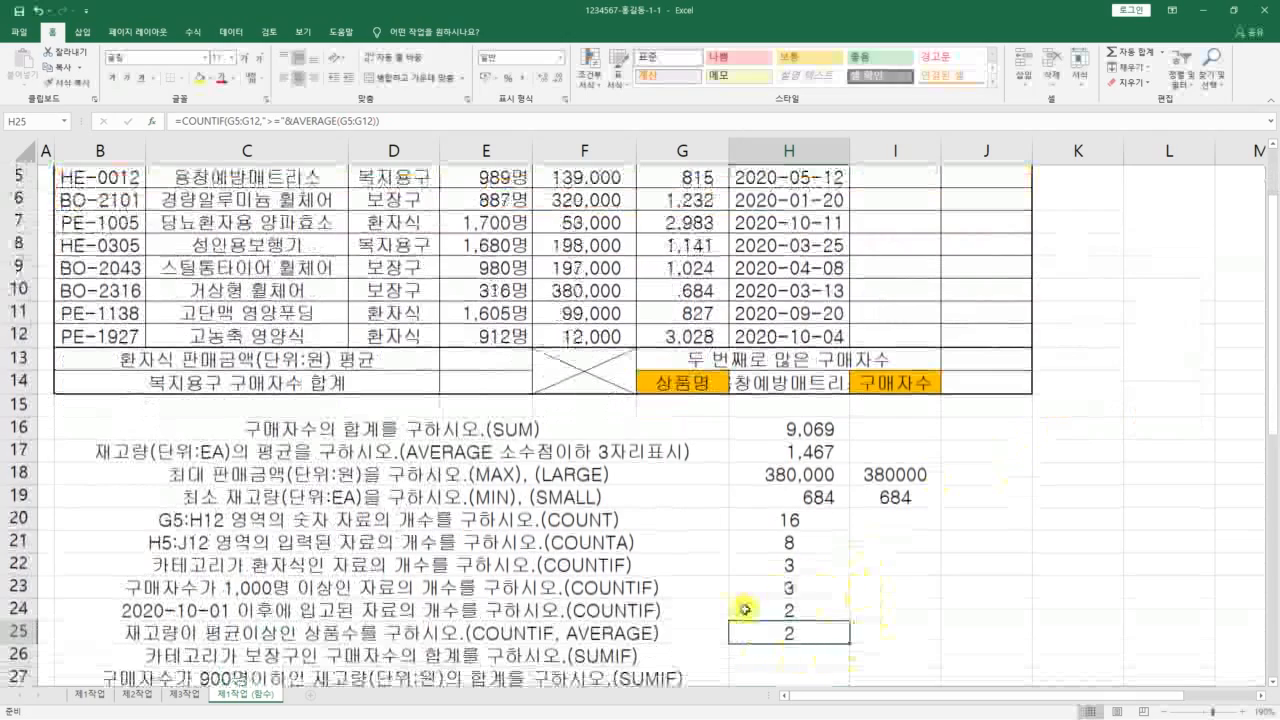
Start a sumif() formula in H26 and open its function arguments, with the dialog moved clear of the answer column.
scroll(993, 593, down, 2)
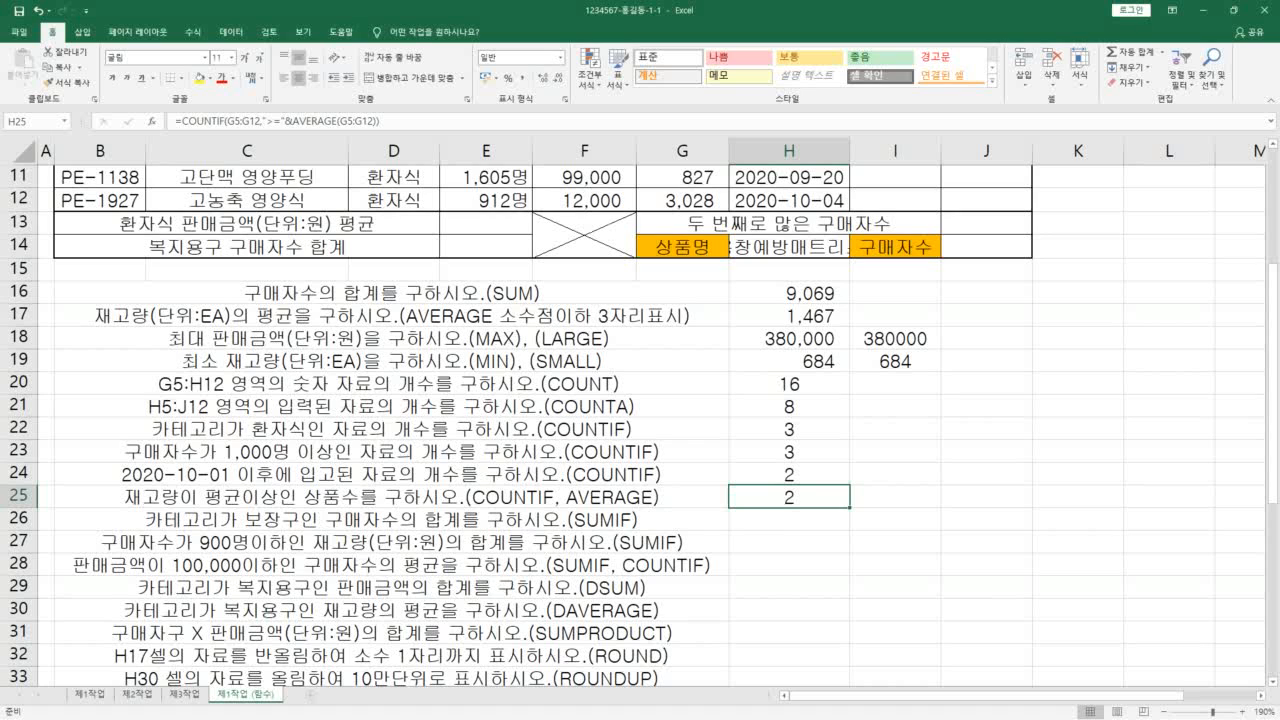
click(793, 518)
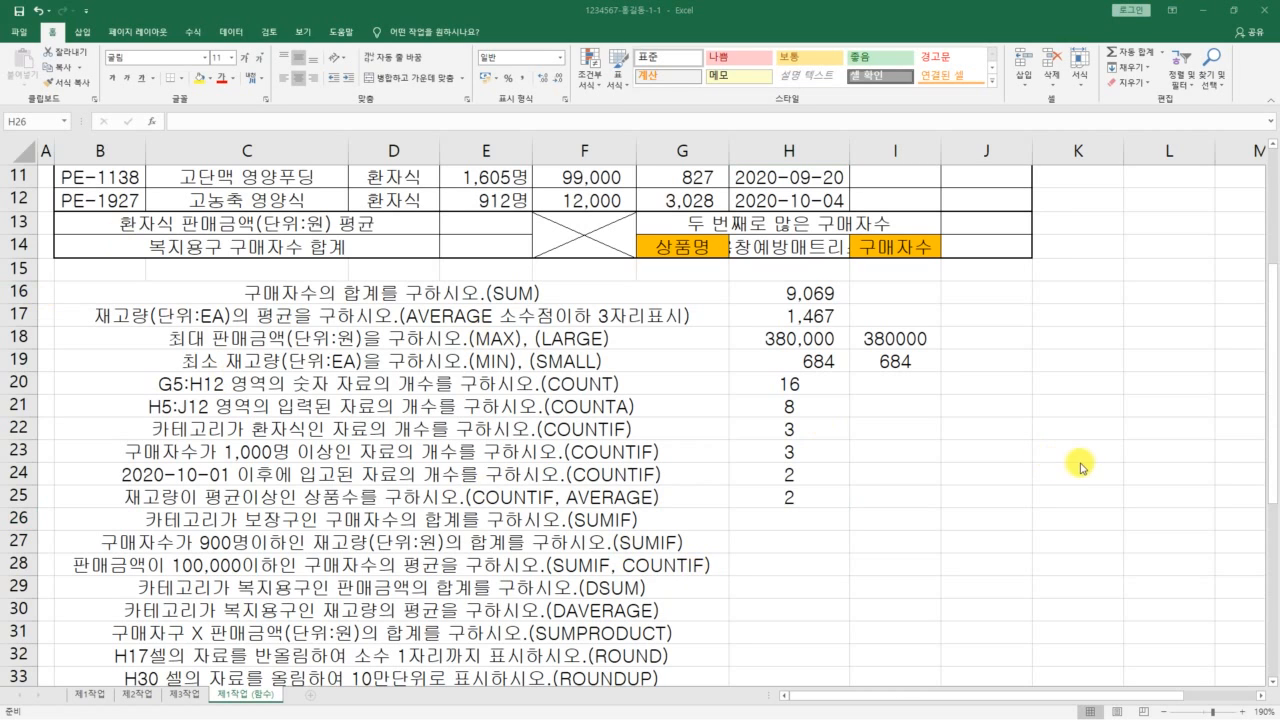
click(800, 518)
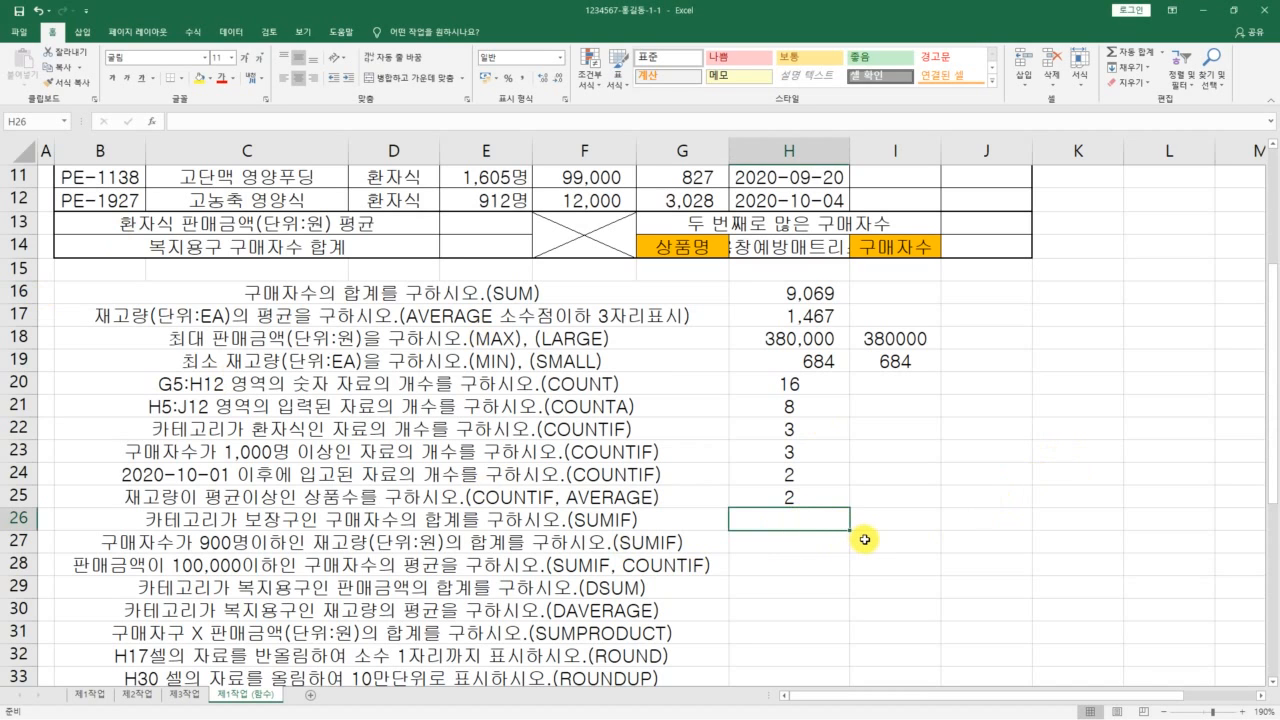
text(=)
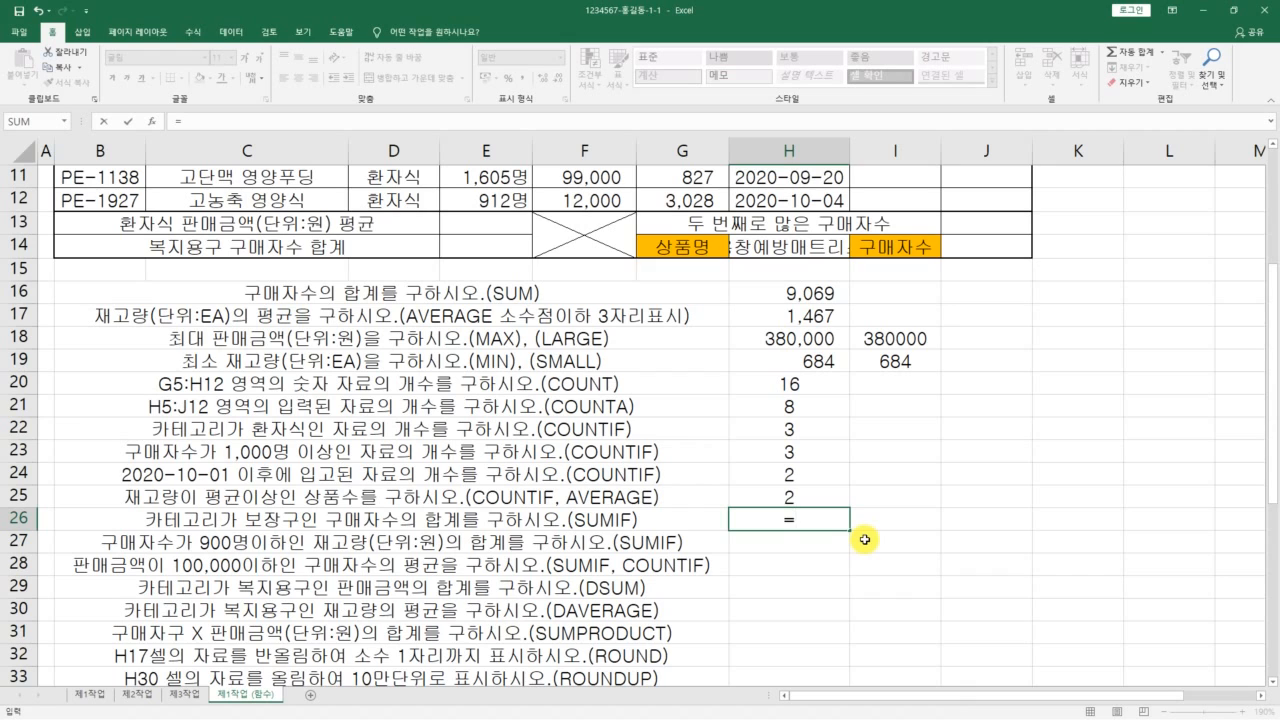
text(sum)
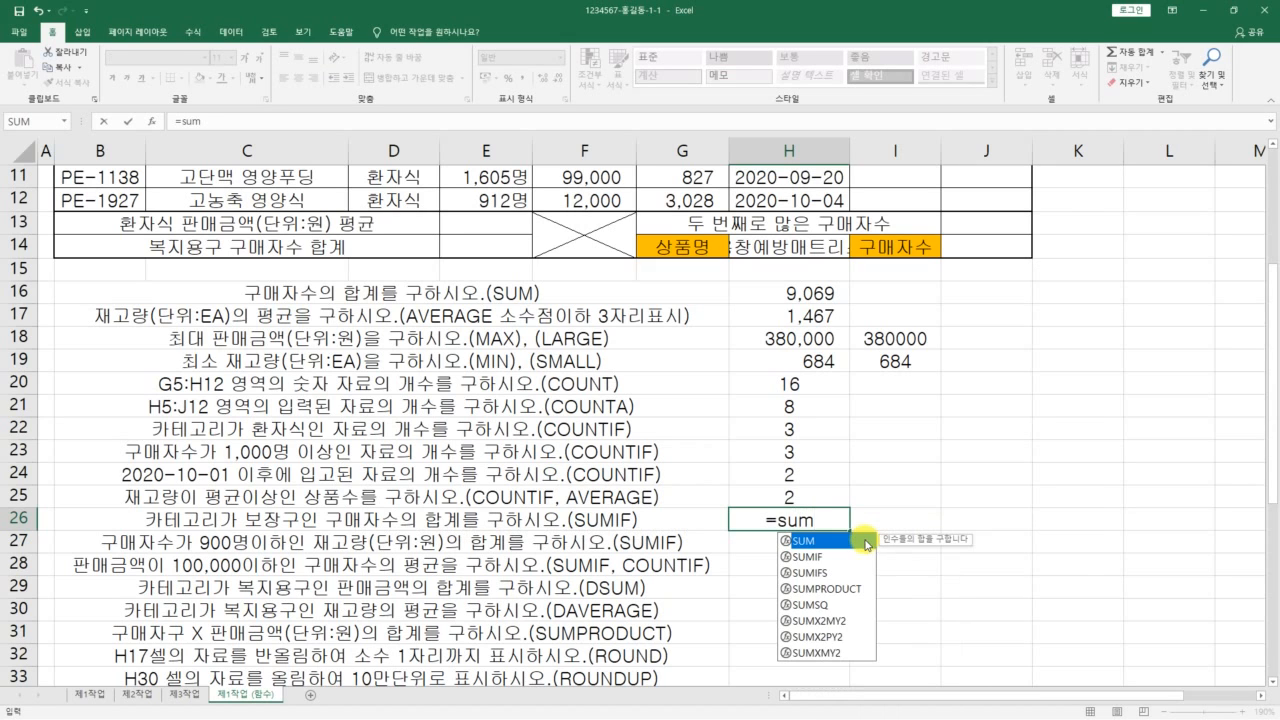
text(if())
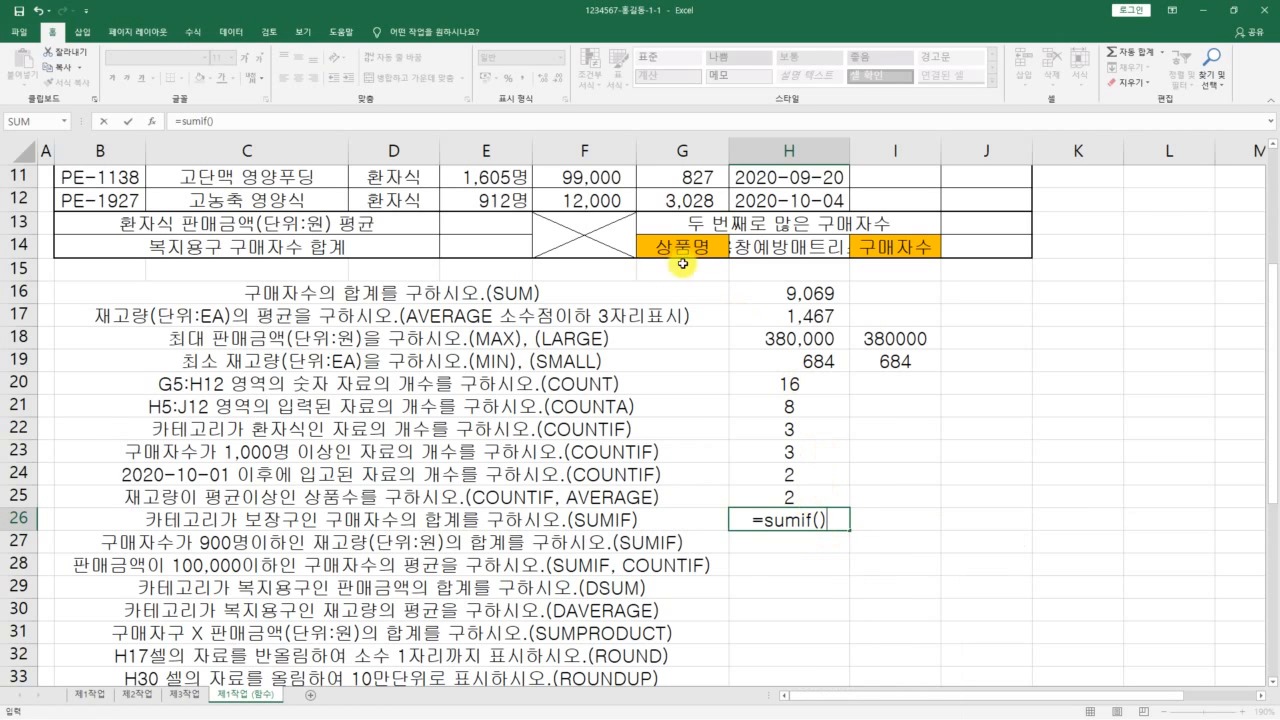
click(154, 122)
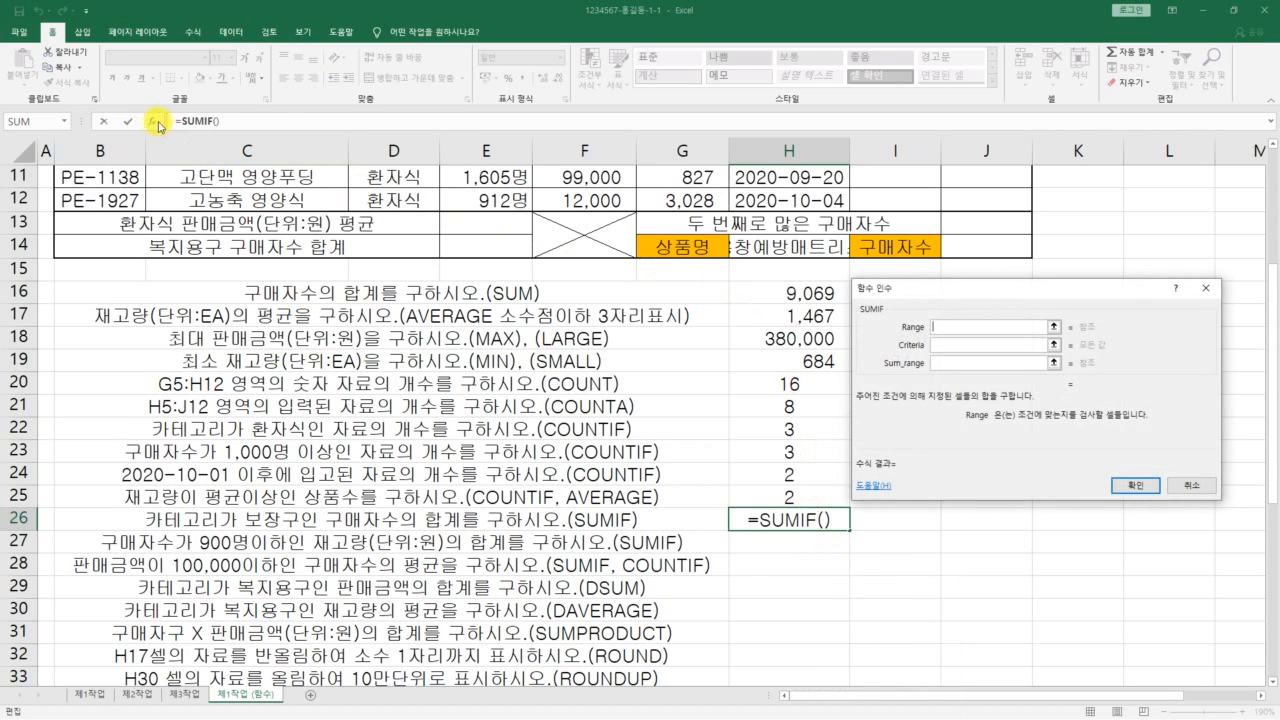
drag(955, 300, 1003, 447)
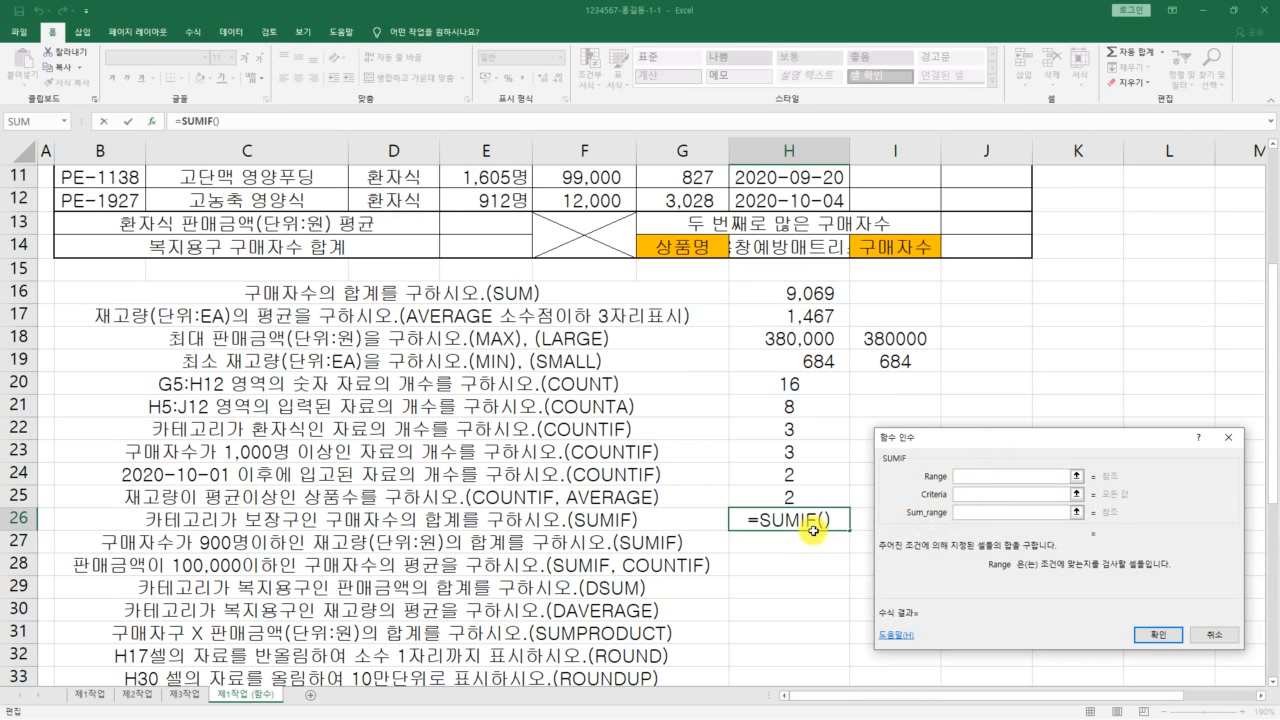
Review the SUMIF arguments, especially Sum_range, compared with the COUNTIF exercises, and read the condition in the row 26 question.
key(ctrl+2)
mouse_move(823, 535)
mouse_down()
mouse_move(804, 497)
mouse_move(818, 535)
mouse_move(818, 500)
mouse_move(828, 528)
mouse_move(808, 531)
mouse_move(745, 499)
mouse_move(746, 535)
mouse_up()
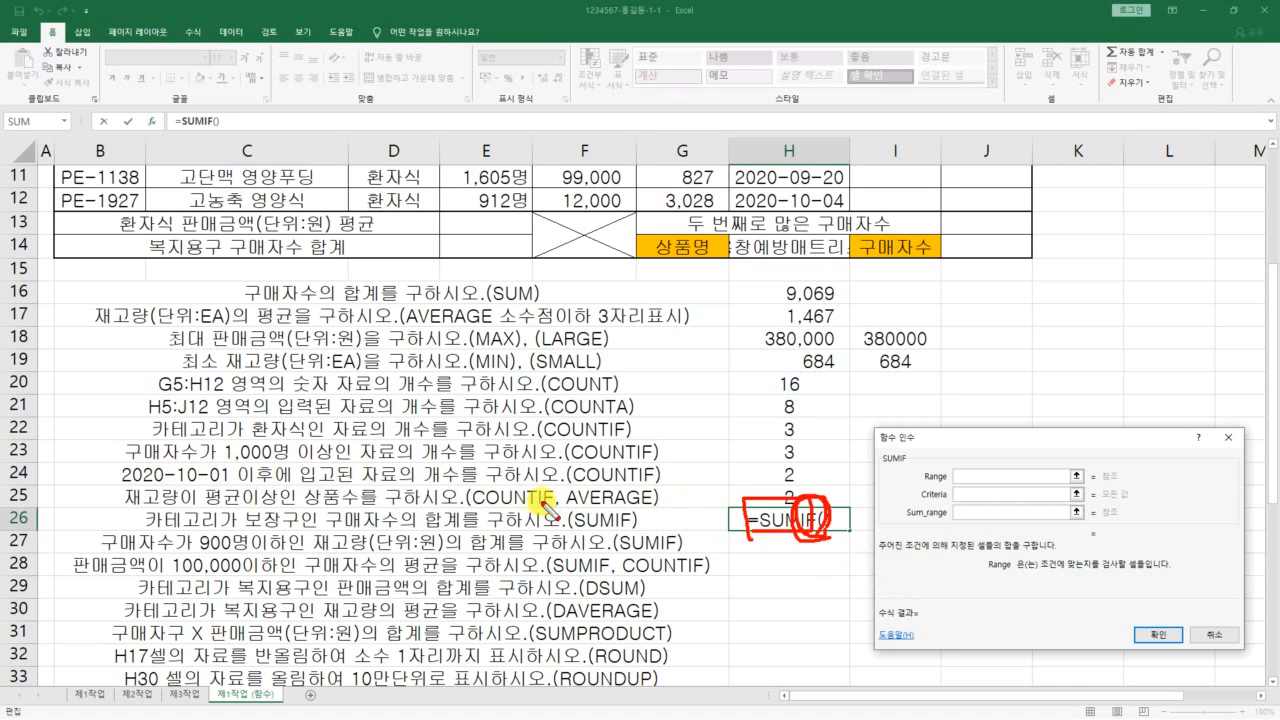
mouse_move(553, 488)
mouse_down()
mouse_move(640, 490)
mouse_move(598, 430)
mouse_up()
drag(560, 475, 610, 490)
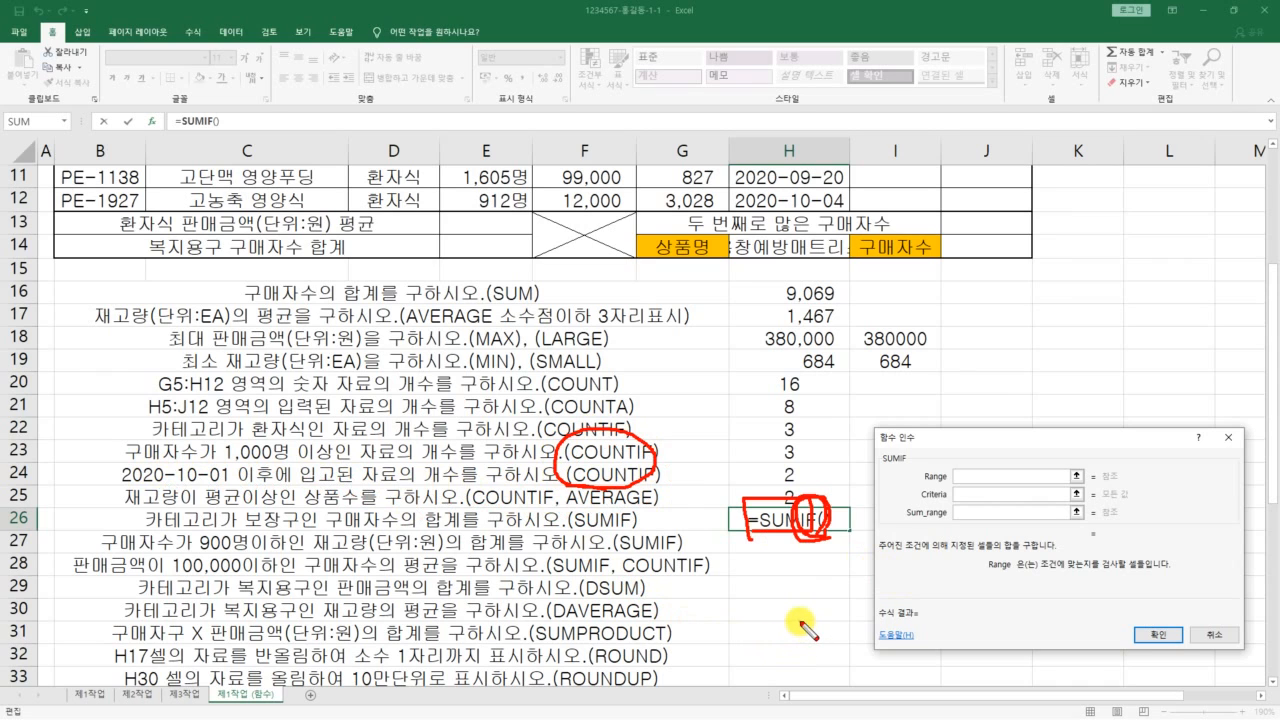
mouse_move(960, 498)
mouse_down()
mouse_move(895, 500)
mouse_move(945, 535)
mouse_move(1110, 510)
mouse_move(1010, 503)
mouse_up()
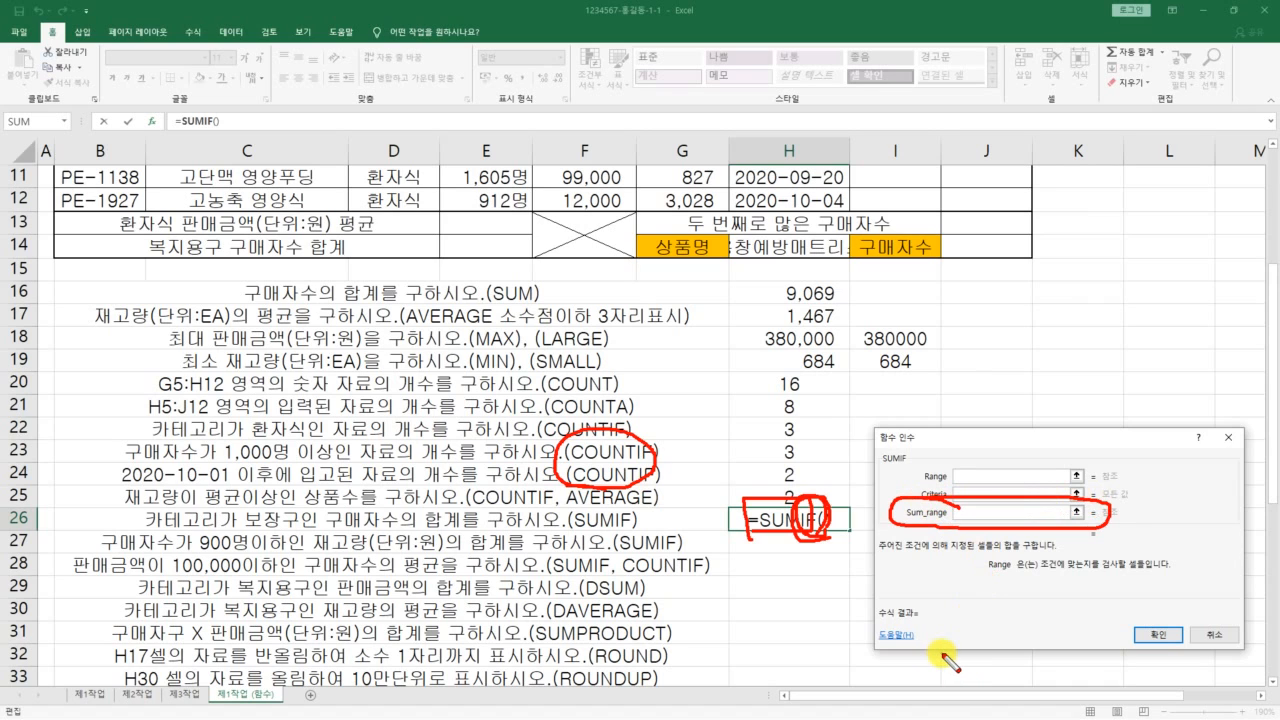
key(Escape)
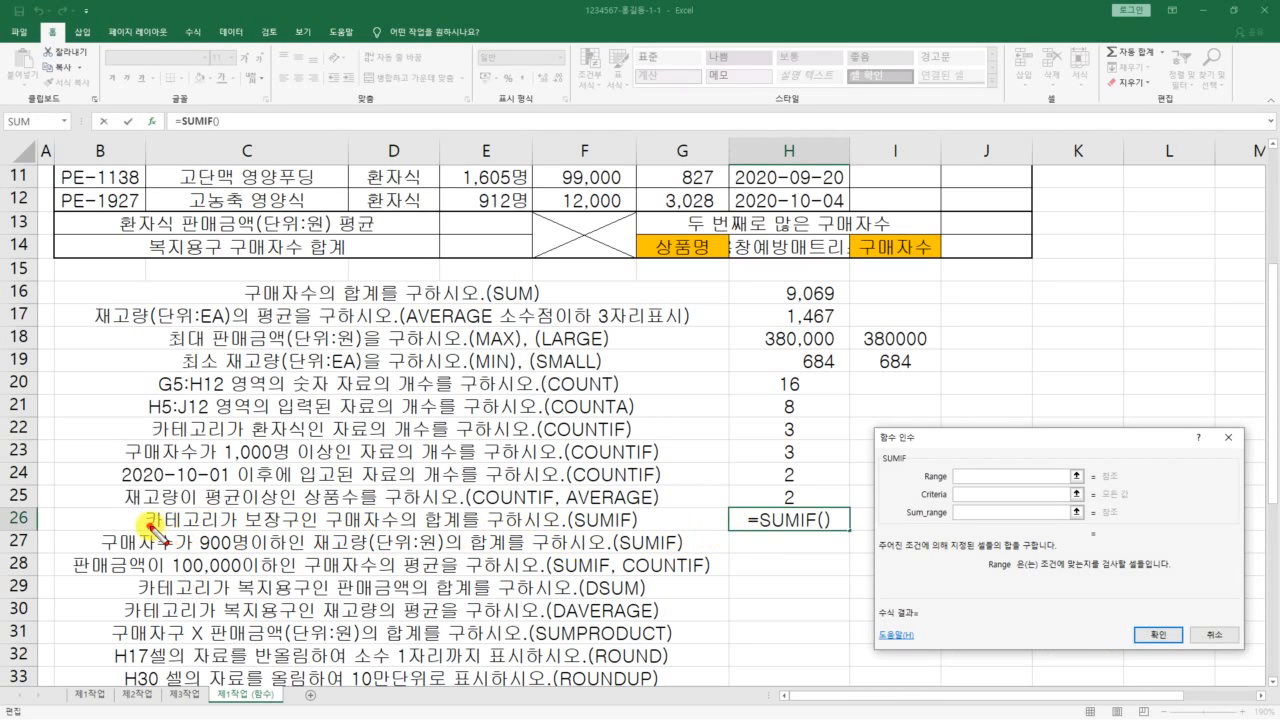
drag(150, 527, 220, 529)
mouse_move(246, 528)
mouse_down()
mouse_move(301, 527)
mouse_move(286, 508)
mouse_move(301, 546)
mouse_move(418, 528)
mouse_move(446, 508)
mouse_move(457, 532)
mouse_up()
key(Escape)
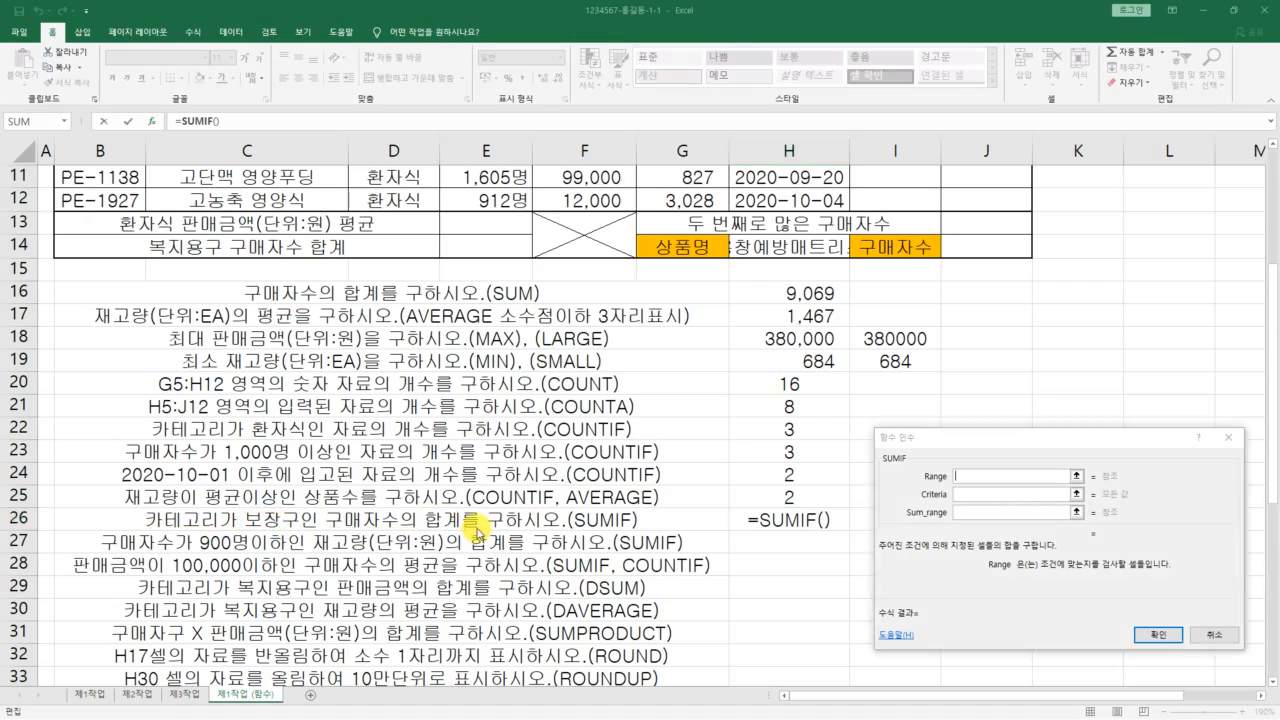
Examine the category column for the 보장구 rows and compare them with the question in row 26.
scroll(550, 488, up, 4)
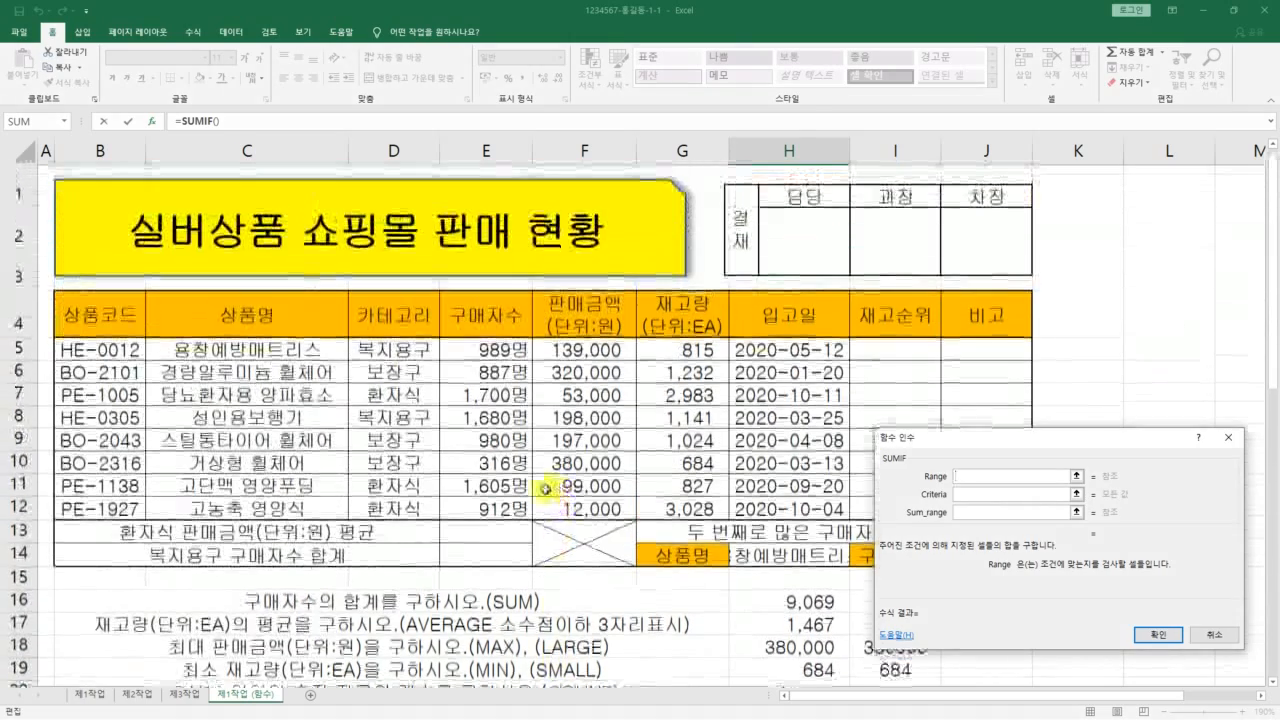
mouse_move(430, 347)
mouse_down()
mouse_move(424, 336)
mouse_move(350, 360)
mouse_move(385, 537)
mouse_move(420, 340)
mouse_move(395, 365)
mouse_move(410, 372)
mouse_up()
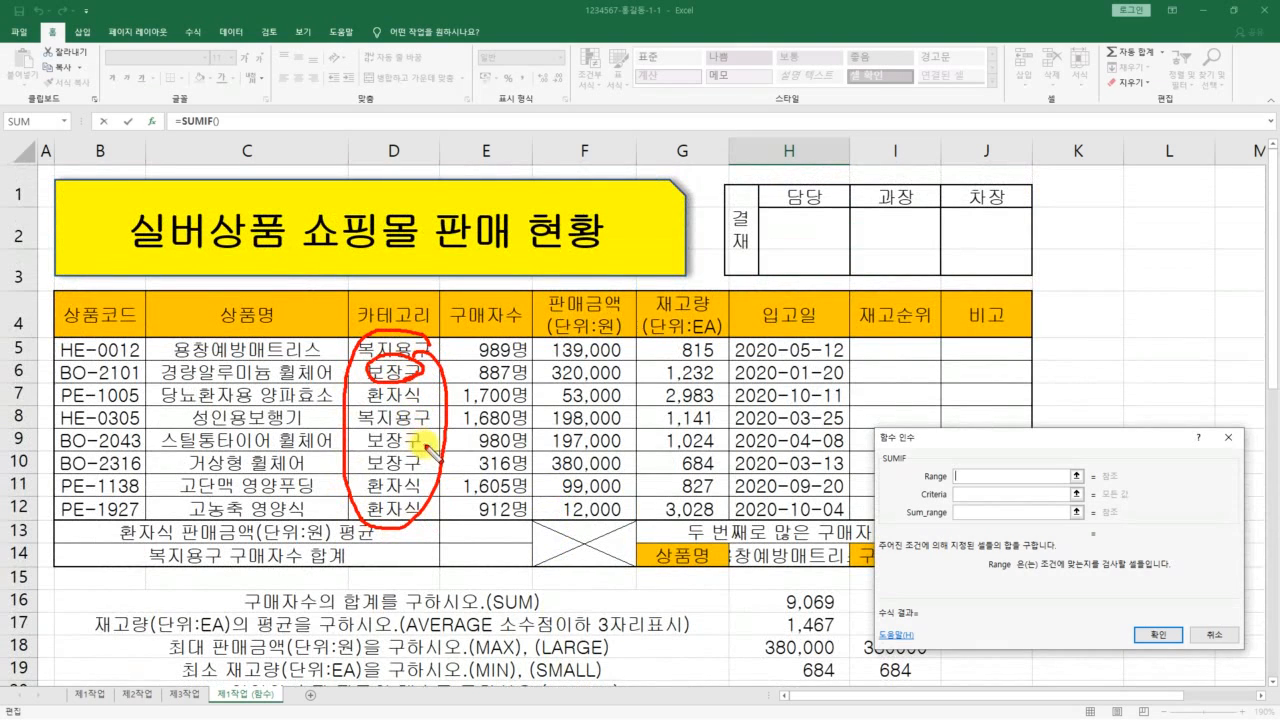
mouse_move(428, 451)
mouse_down()
mouse_move(372, 445)
mouse_move(375, 472)
mouse_move(425, 455)
mouse_up()
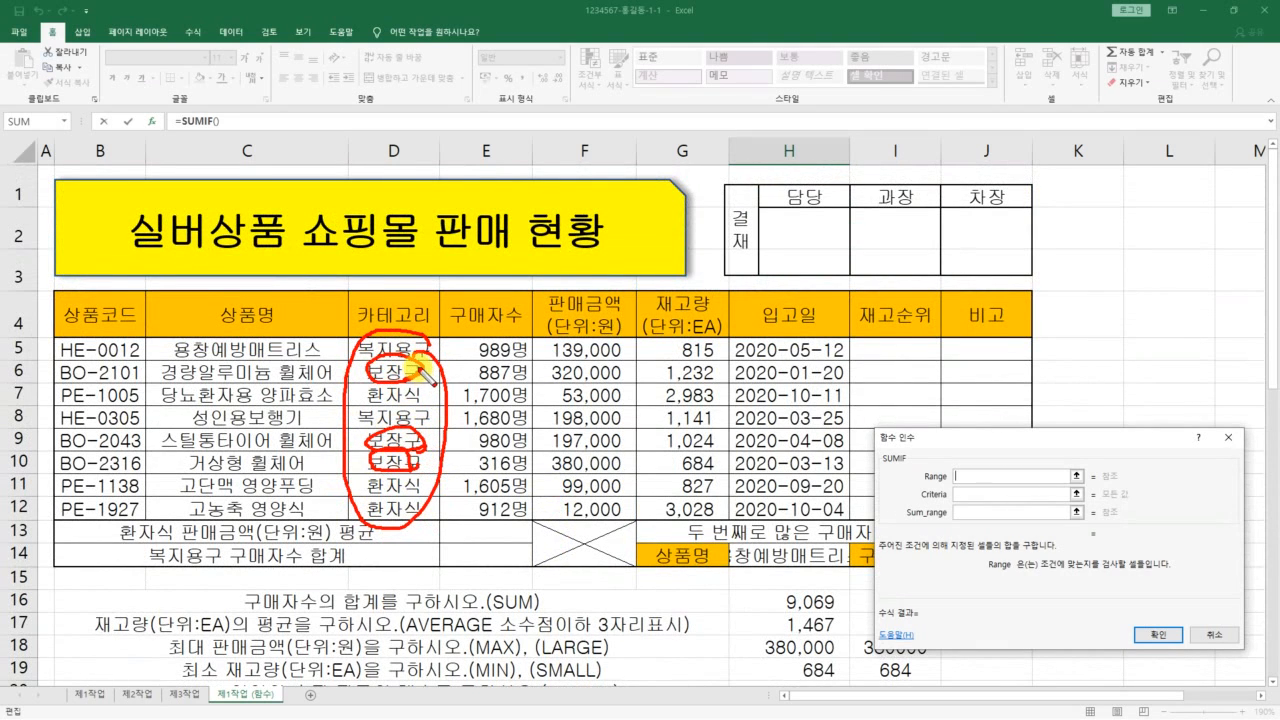
key(Escape)
scroll(539, 484, down, 2)
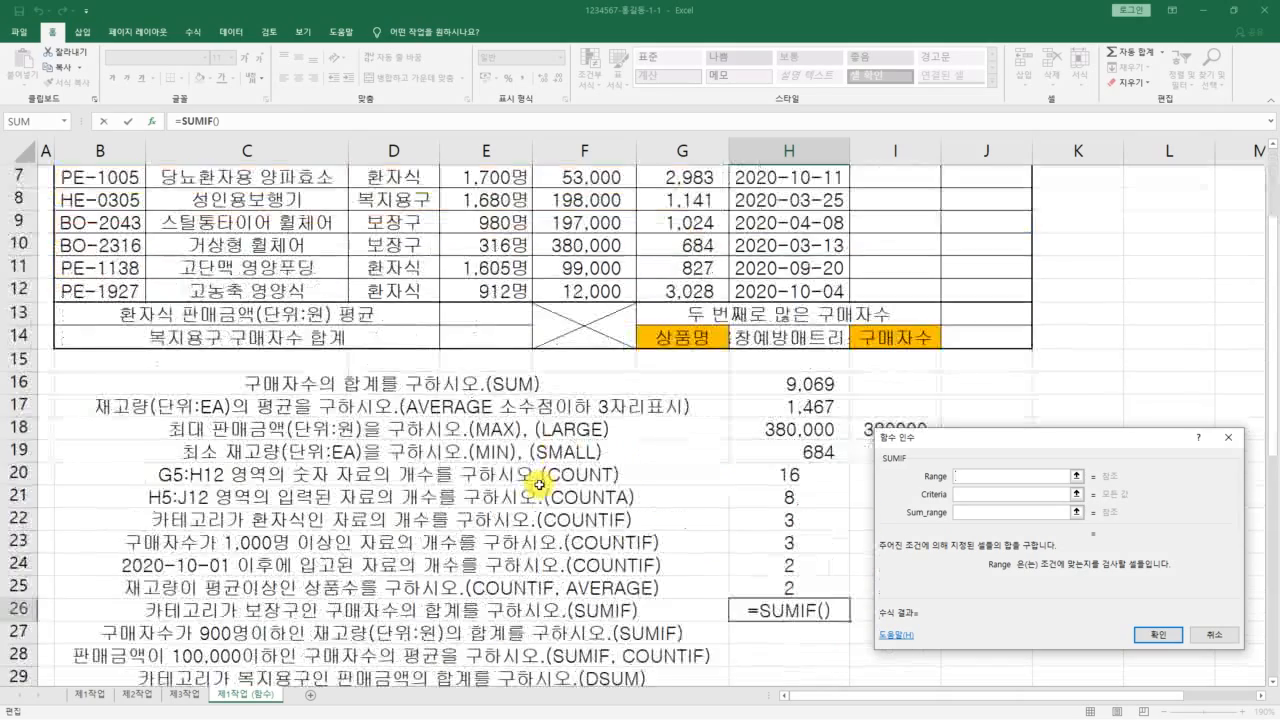
scroll(539, 484, down, 1)
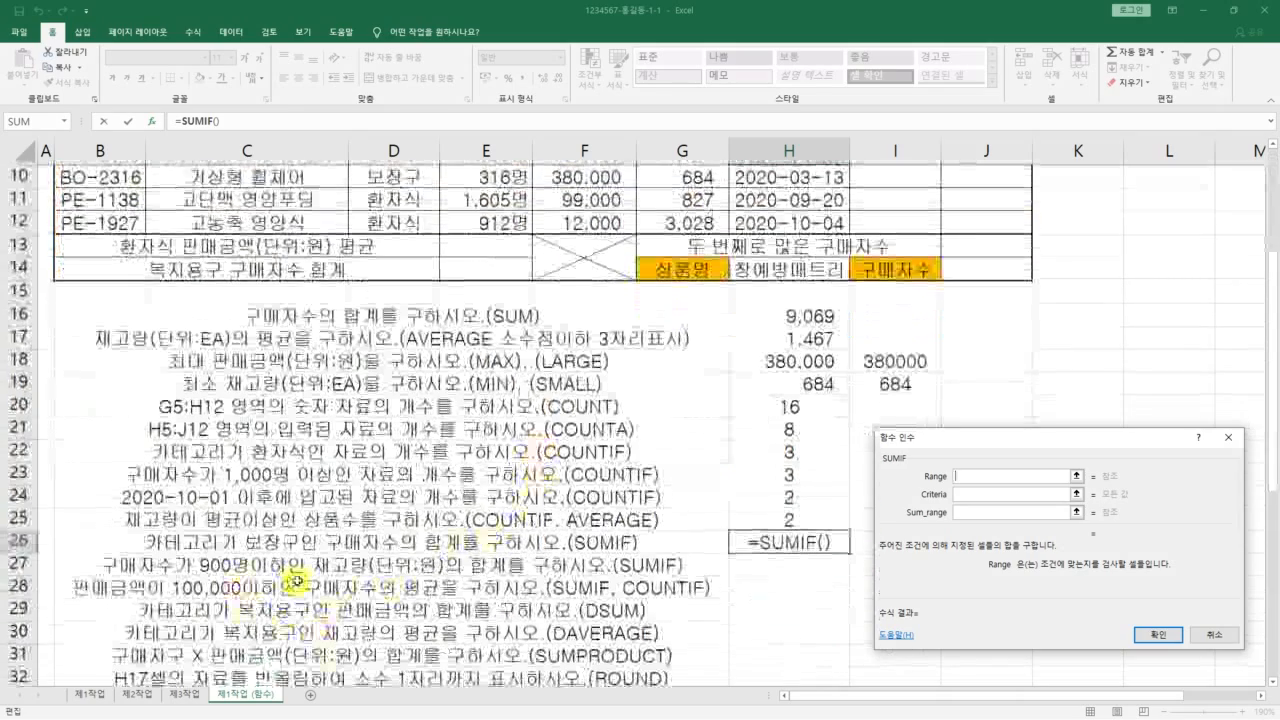
scroll(548, 540, up, 2)
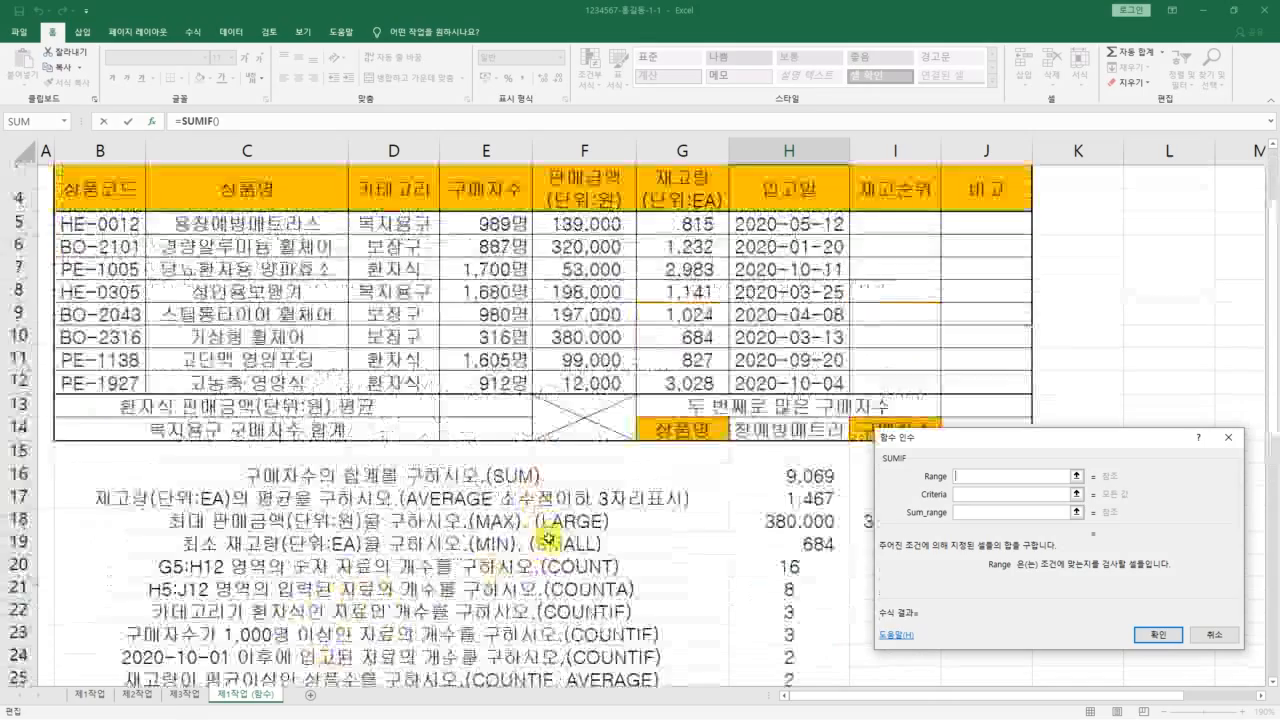
Set the SUMIF Range argument to the category cells D5:D12.
scroll(548, 540, up, 1)
mouse_move(414, 374)
mouse_down()
mouse_move(364, 380)
mouse_move(418, 379)
mouse_up()
drag(468, 373, 503, 375)
mouse_move(462, 443)
mouse_down()
mouse_move(430, 440)
mouse_move(500, 437)
mouse_move(463, 457)
mouse_move(398, 463)
mouse_move(490, 465)
mouse_move(505, 450)
mouse_move(500, 385)
mouse_move(510, 392)
mouse_move(488, 452)
mouse_move(505, 462)
mouse_up()
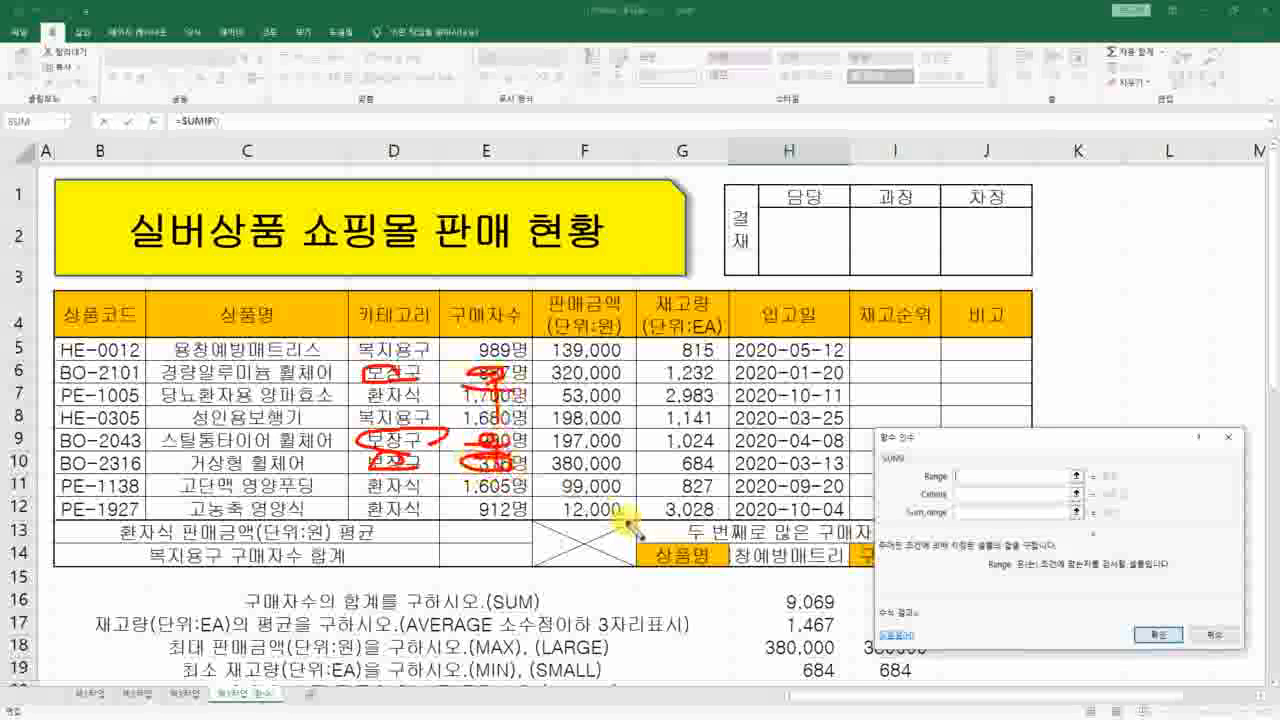
key(Escape)
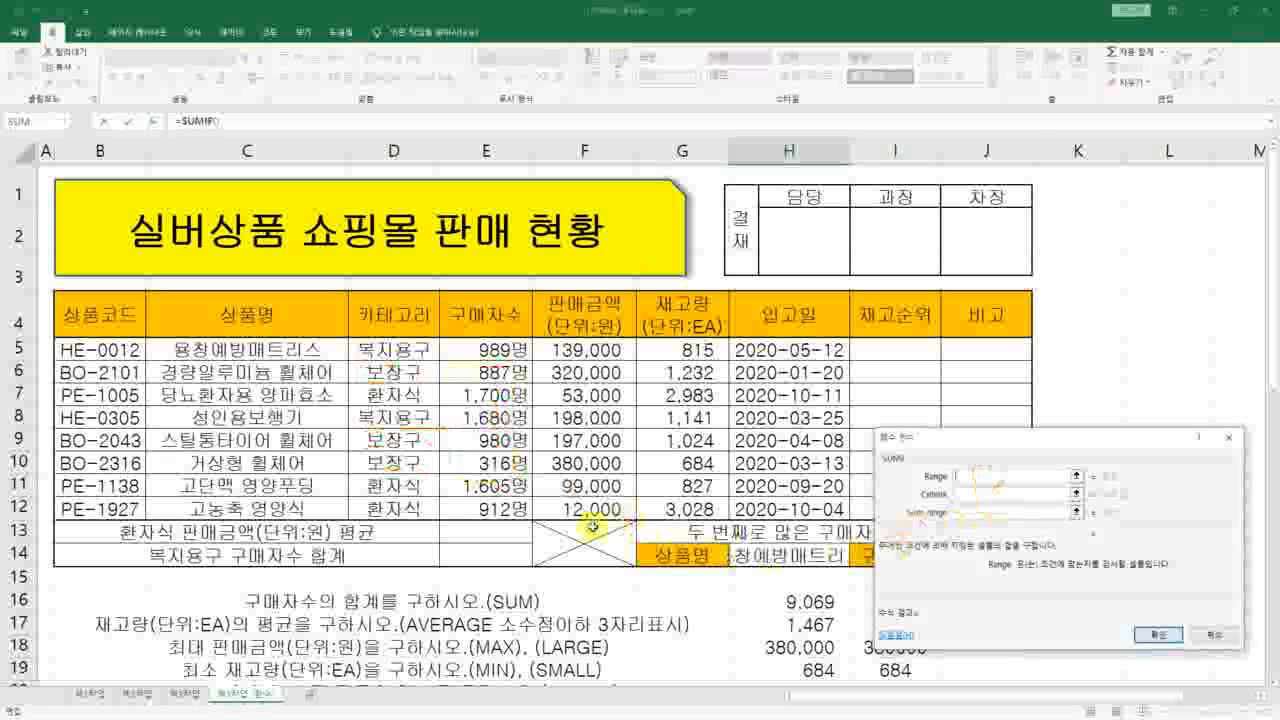
drag(406, 348, 436, 510)
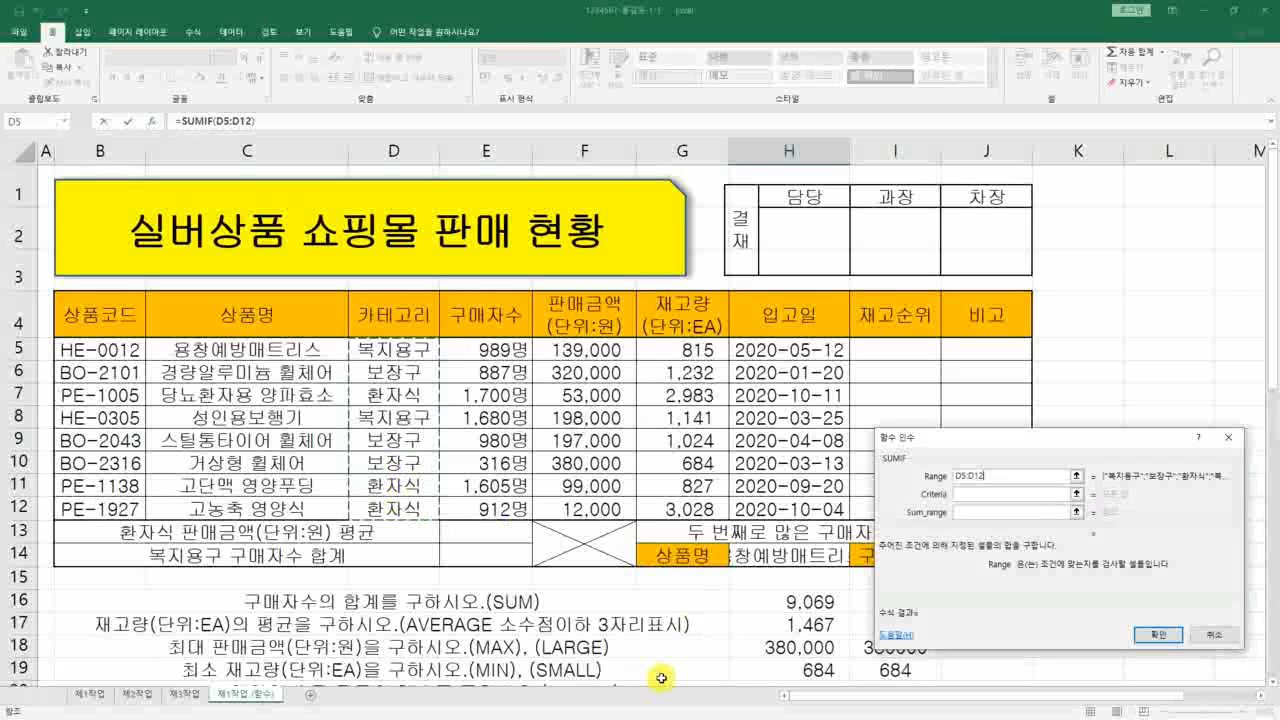
Set the SUMIF Criteria to "보장구" and Sum_range to the 구매자수 cells E5:E12, and apply the formula in H26.
click(973, 494)
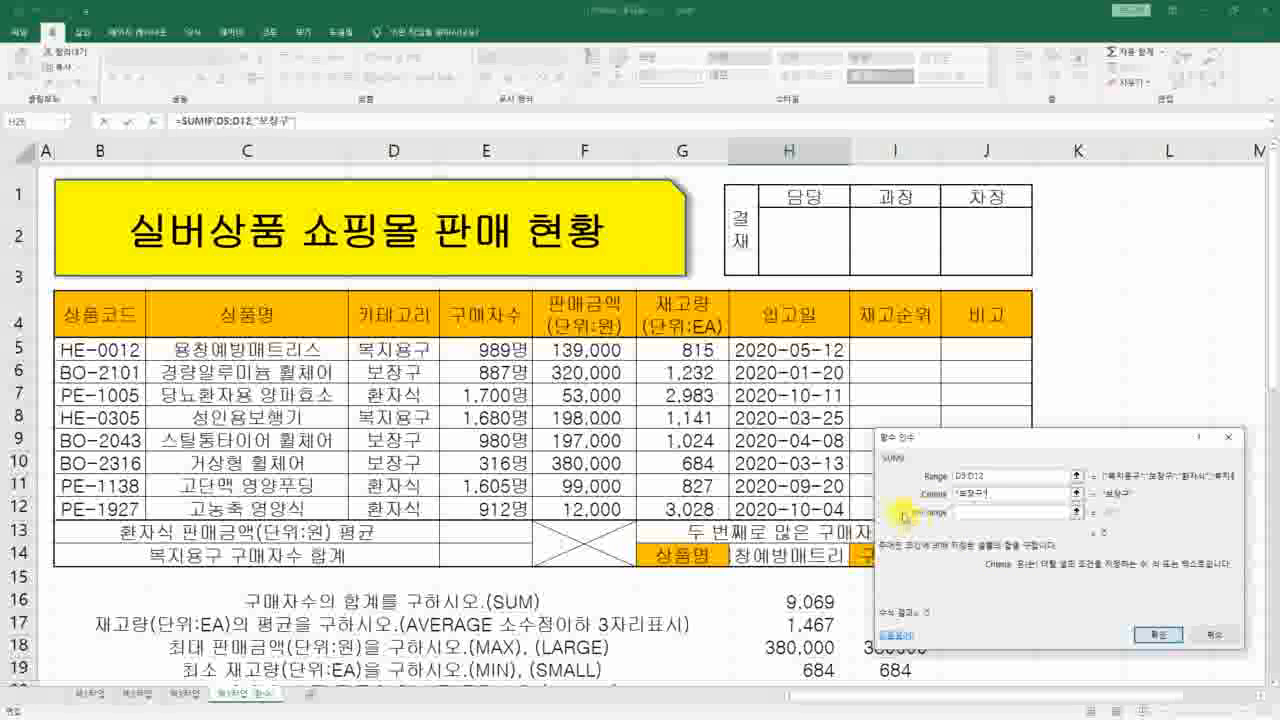
click(962, 512)
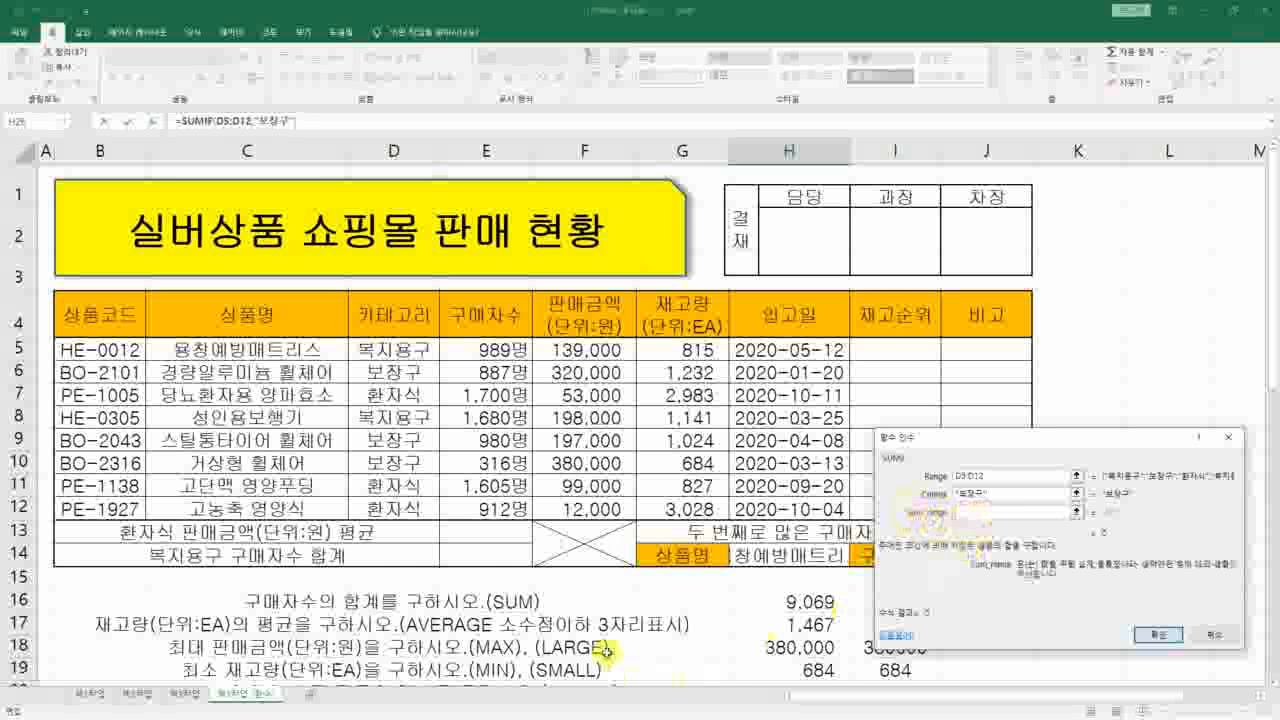
scroll(588, 604, down, 2)
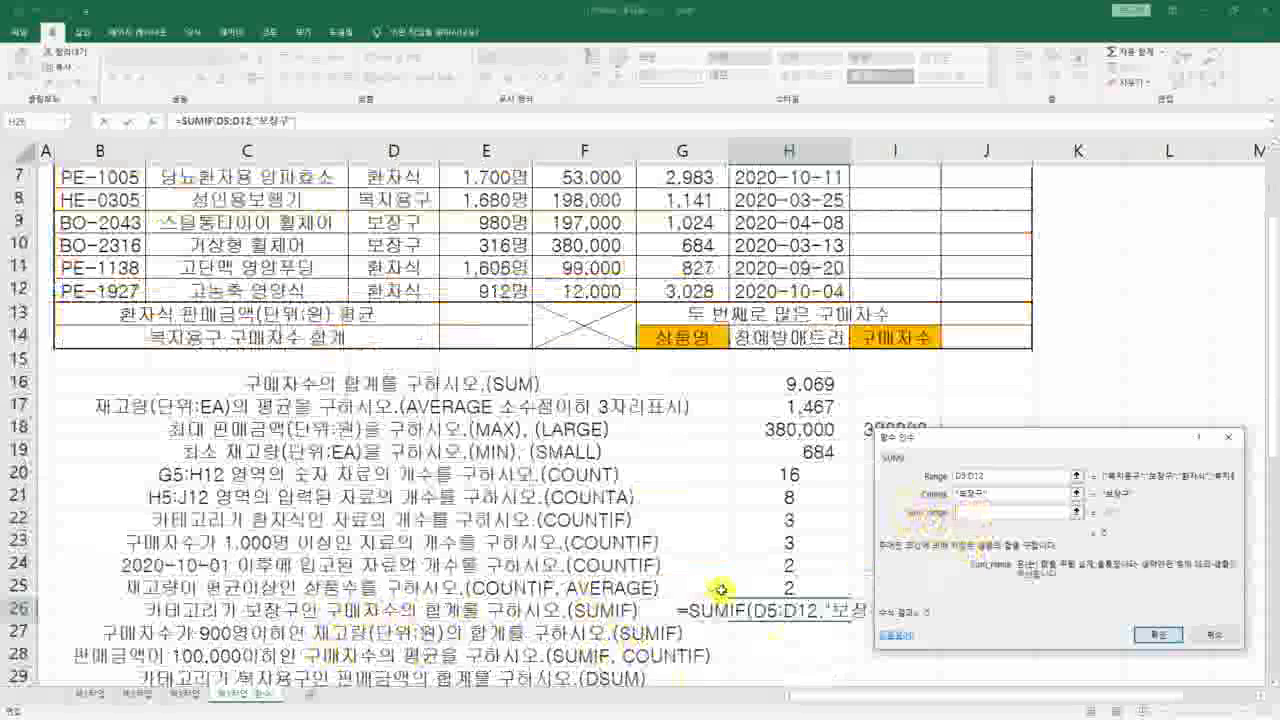
scroll(717, 591, up, 1)
scroll(717, 591, up, 1)
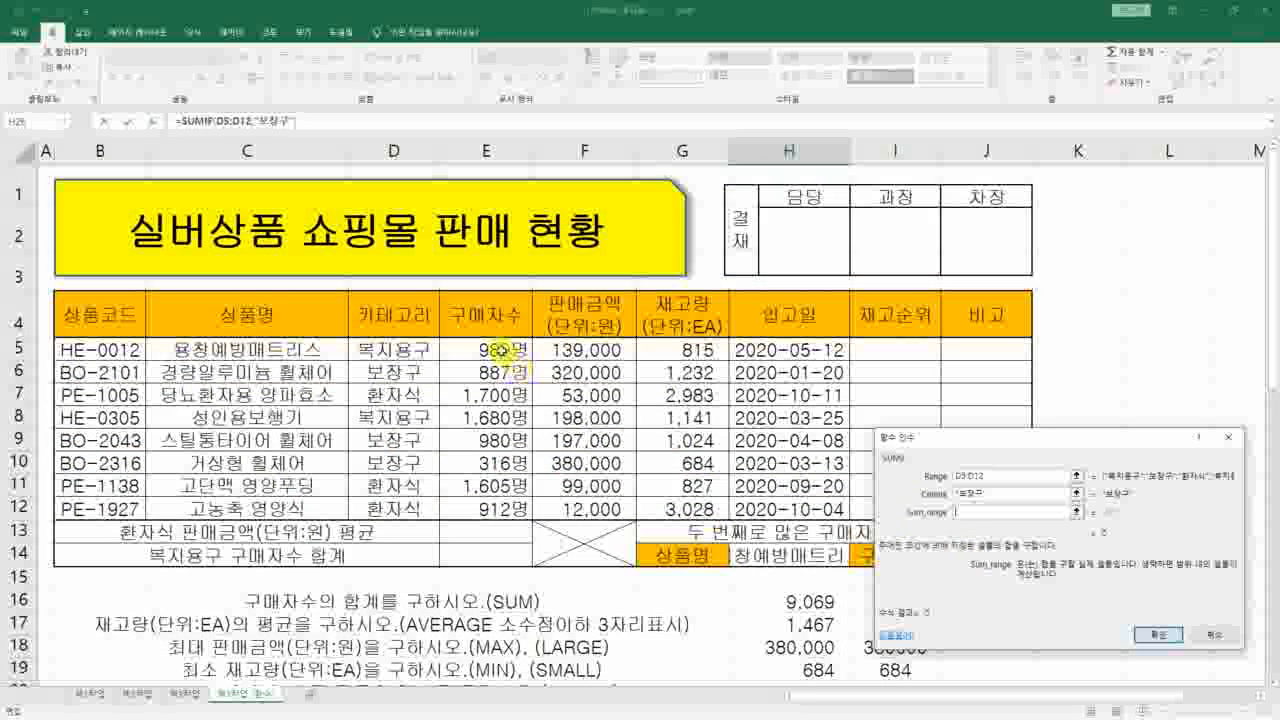
drag(500, 350, 496, 508)
mouse_move(1003, 531)
mouse_down()
mouse_move(936, 522)
mouse_move(985, 540)
mouse_up()
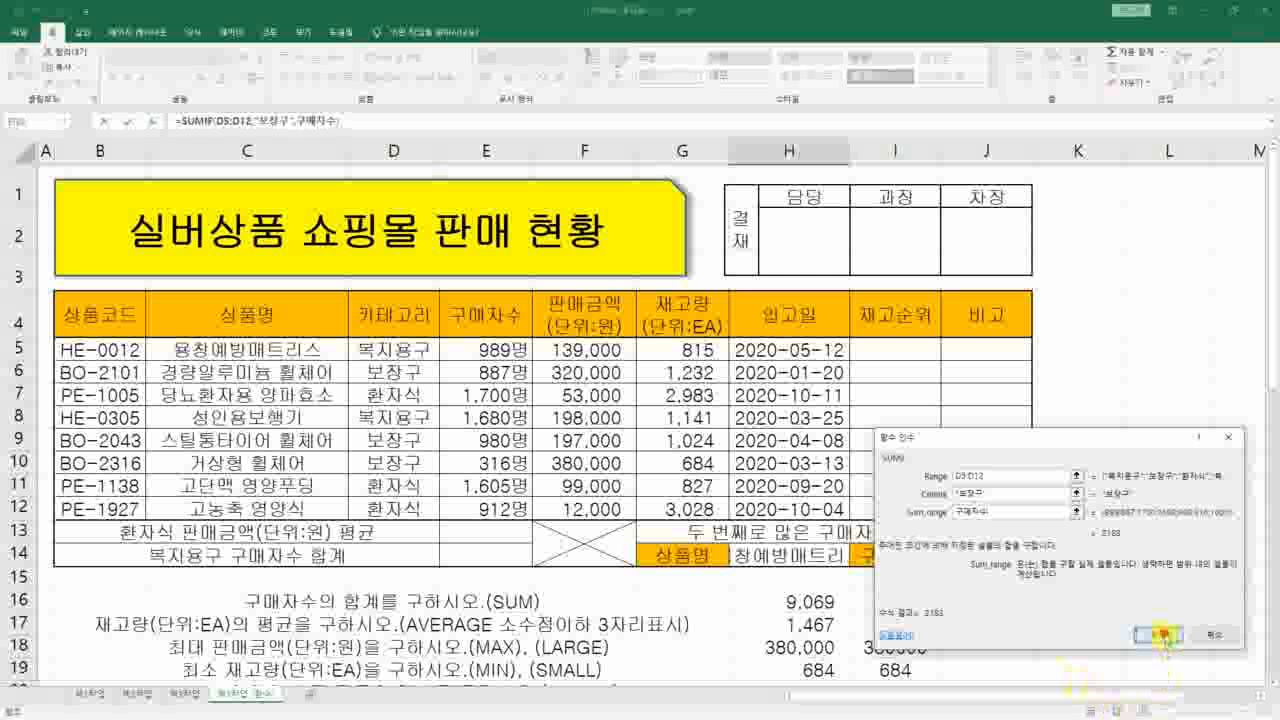
click(1163, 634)
Start a sumif() formula in H27 and open its function arguments.
scroll(831, 466, down, 2)
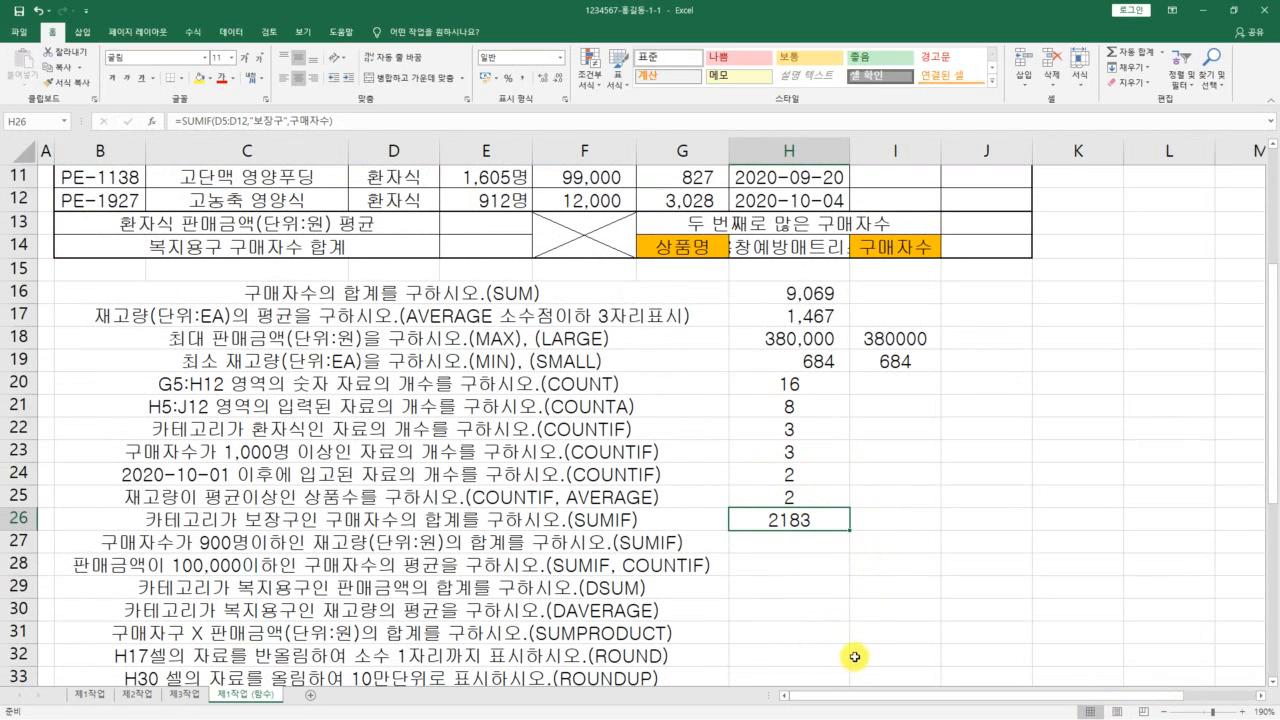
click(806, 540)
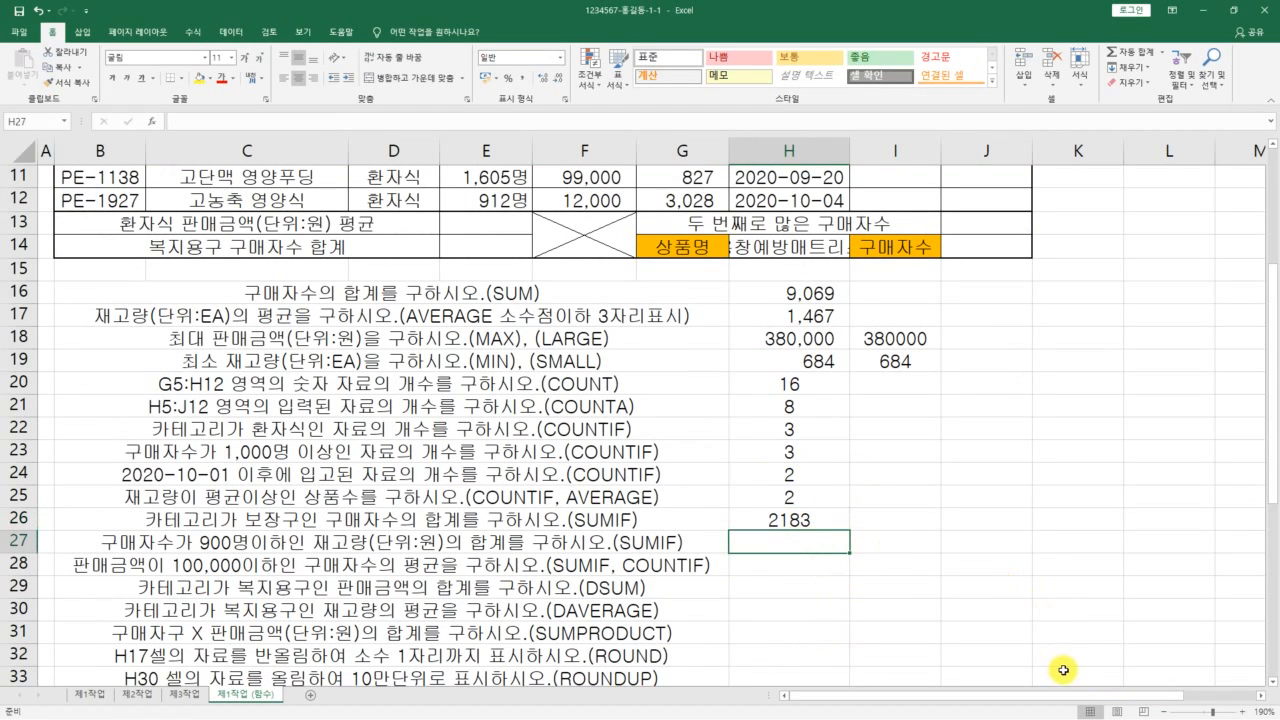
text(=)
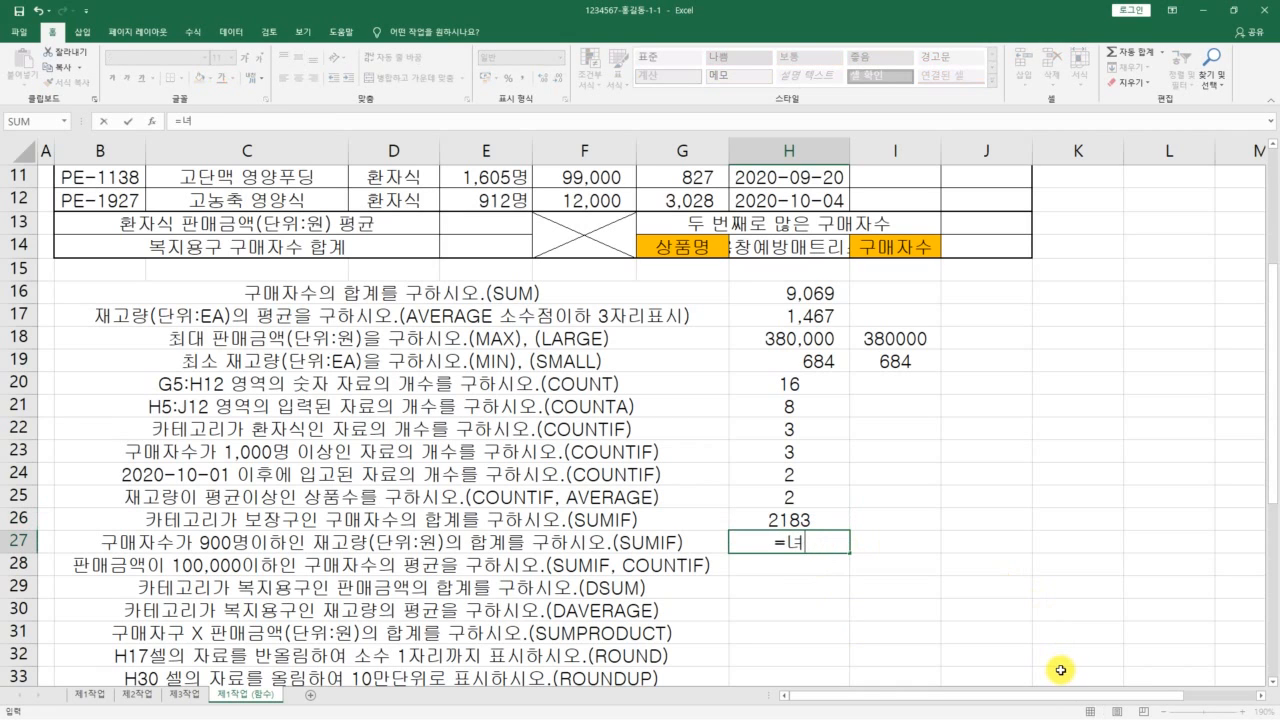
text(sumif())
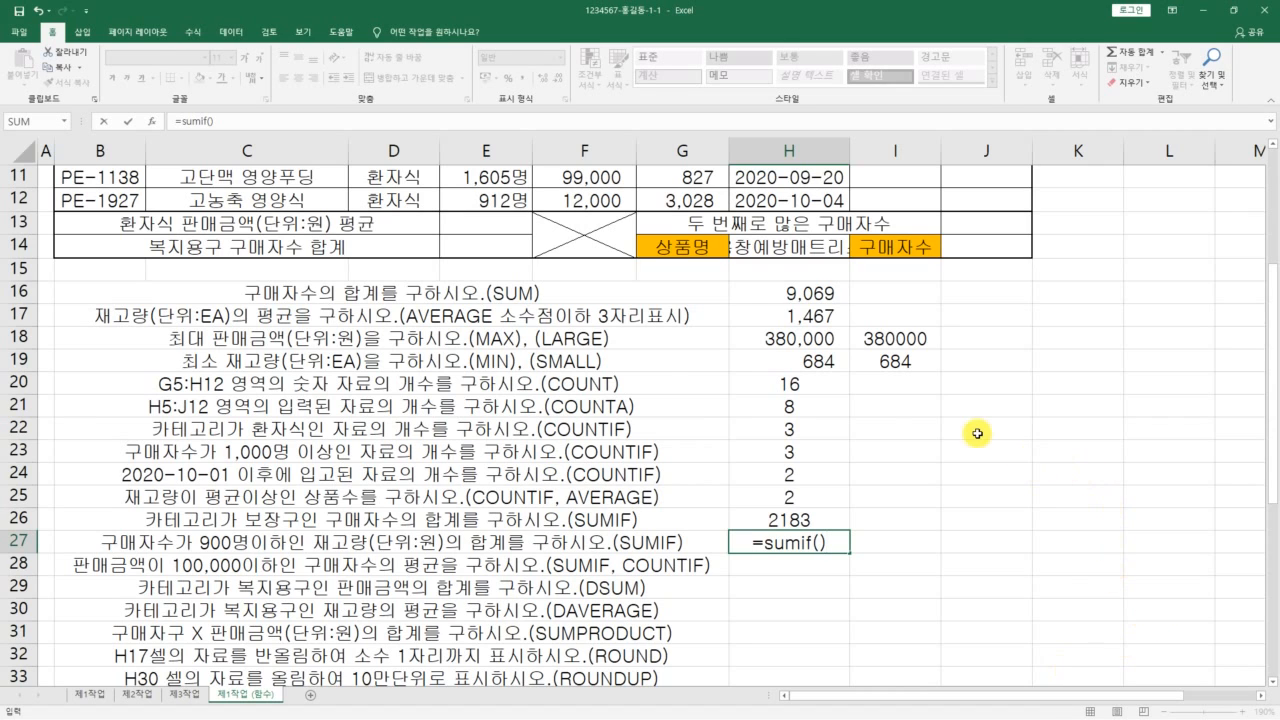
click(151, 123)
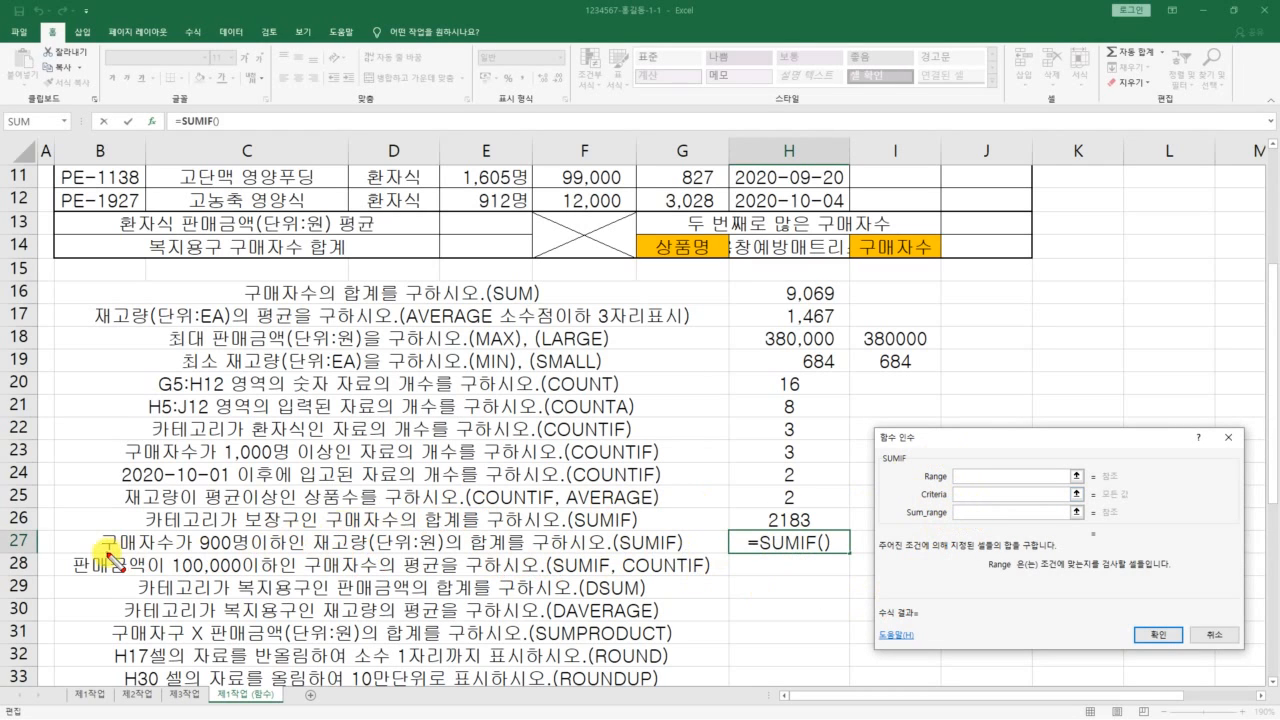
Read the buyer-count condition in the row 27 question and set the SUMIF Range to the 구매자수 cells E5:E12.
drag(106, 553, 237, 554)
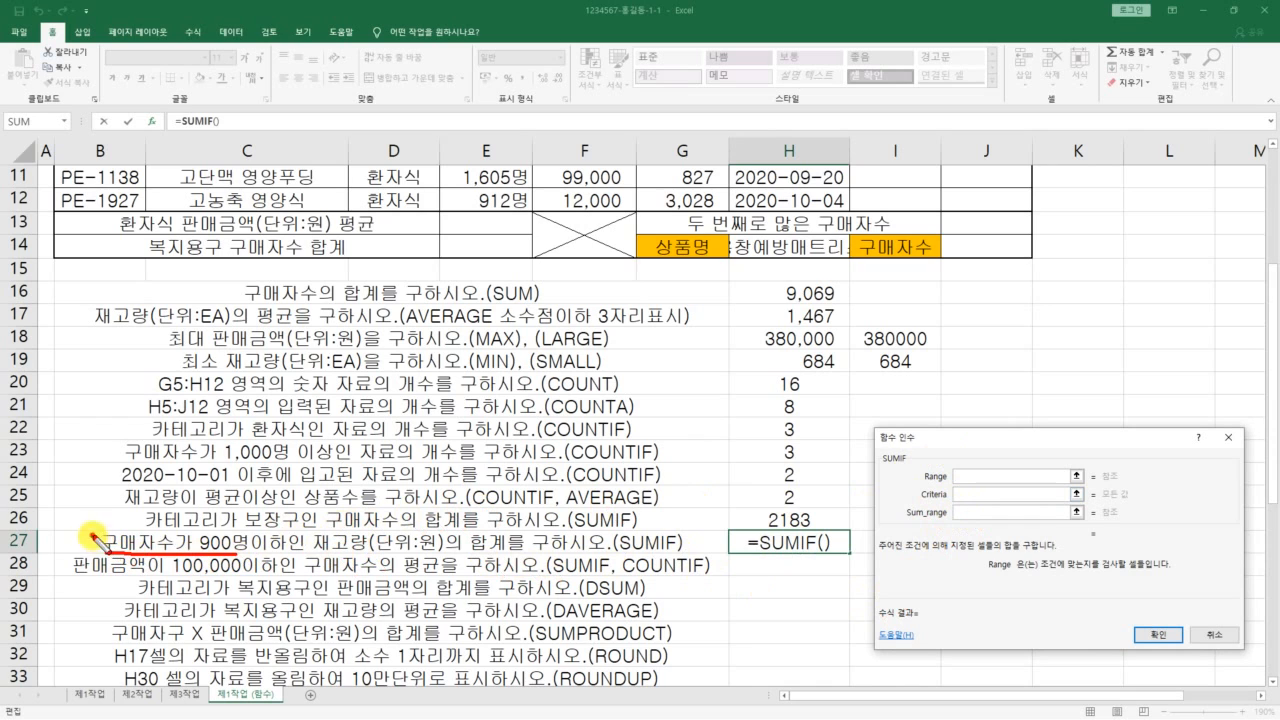
drag(92, 536, 92, 562)
mouse_move(82, 537)
mouse_down()
mouse_move(272, 549)
mouse_move(195, 552)
mouse_move(253, 526)
mouse_move(184, 541)
mouse_move(192, 563)
mouse_up()
drag(112, 556, 244, 556)
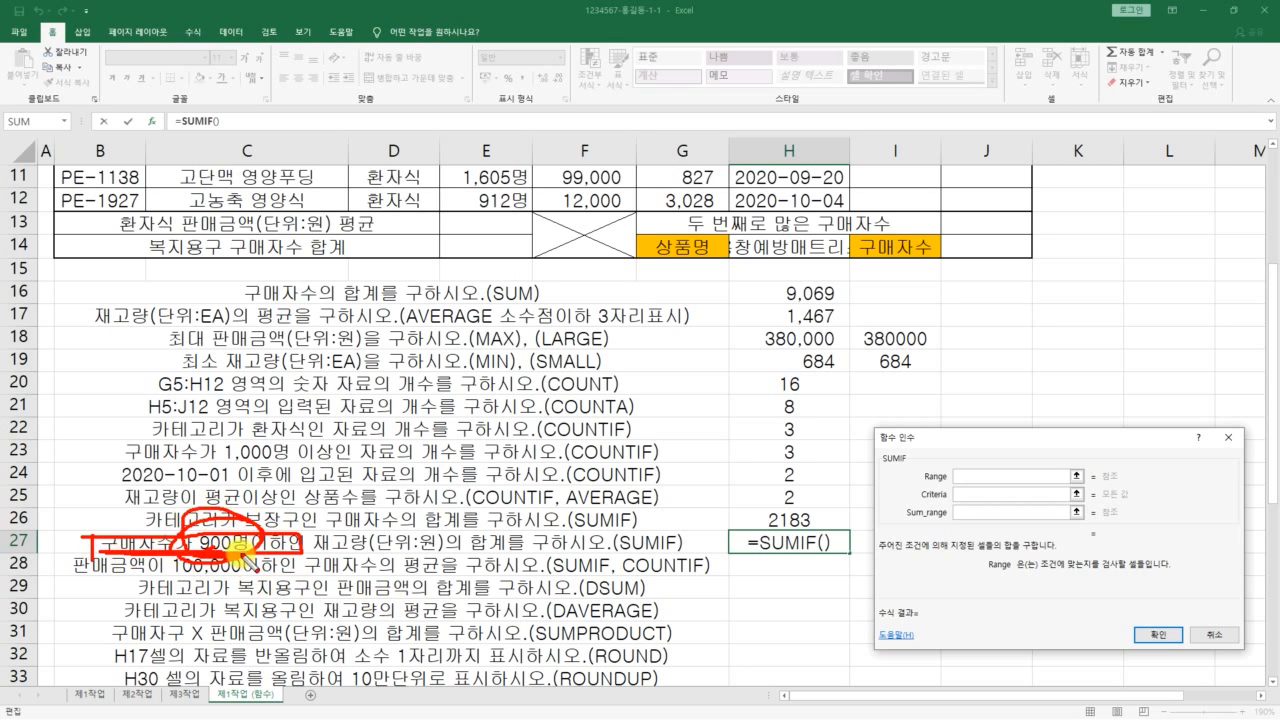
key(Escape)
scroll(381, 498, up, 3)
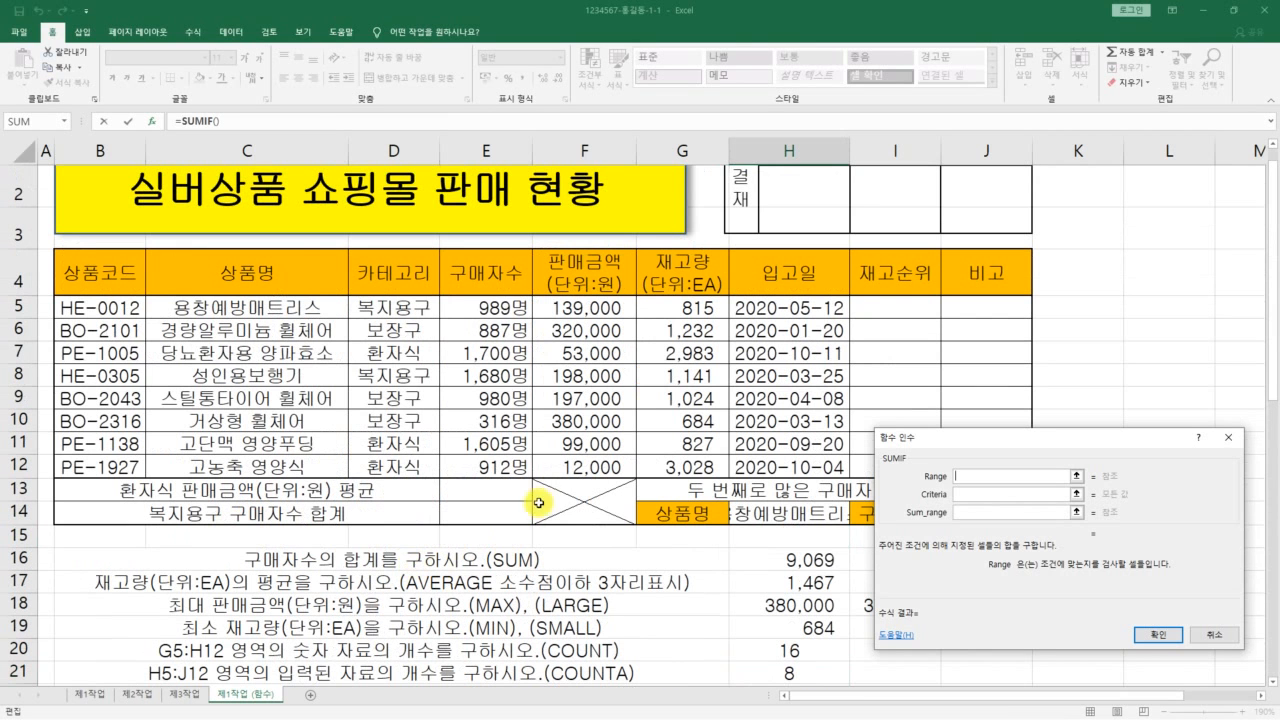
click(494, 309)
drag(494, 309, 497, 466)
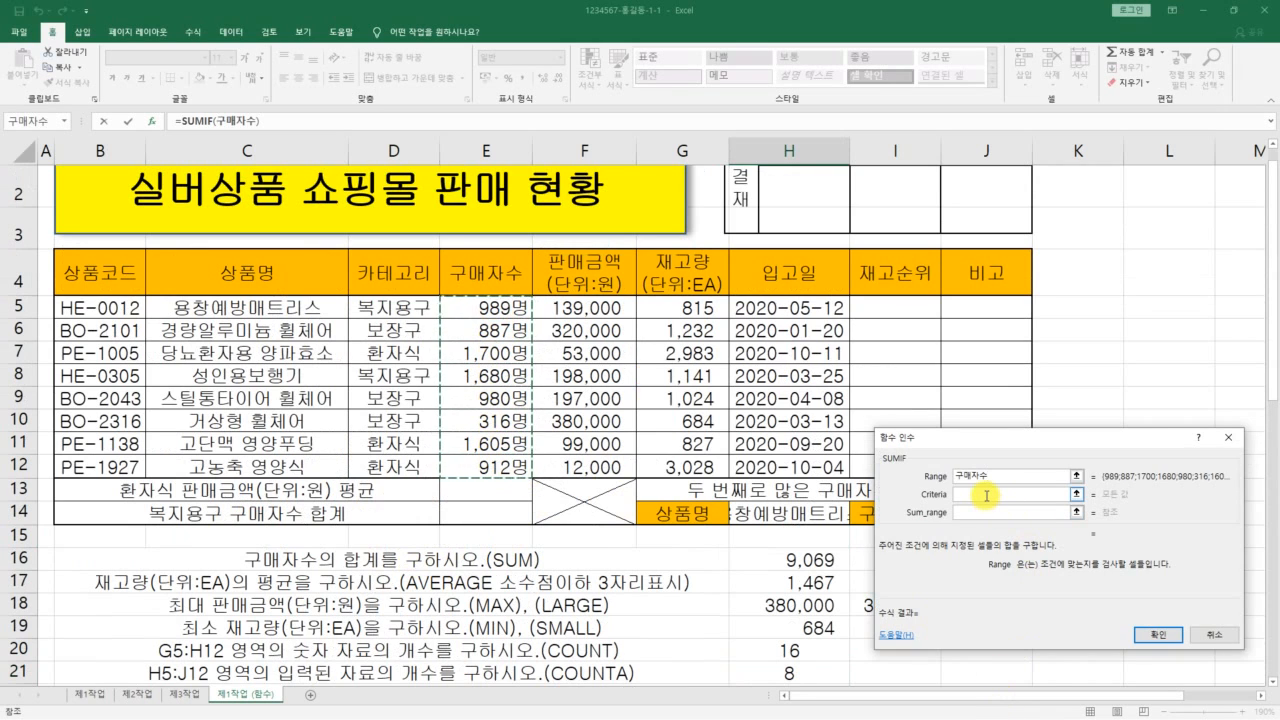
Set the SUMIF Criteria to "<=900" and check how the comparison operator and number are written.
click(986, 494)
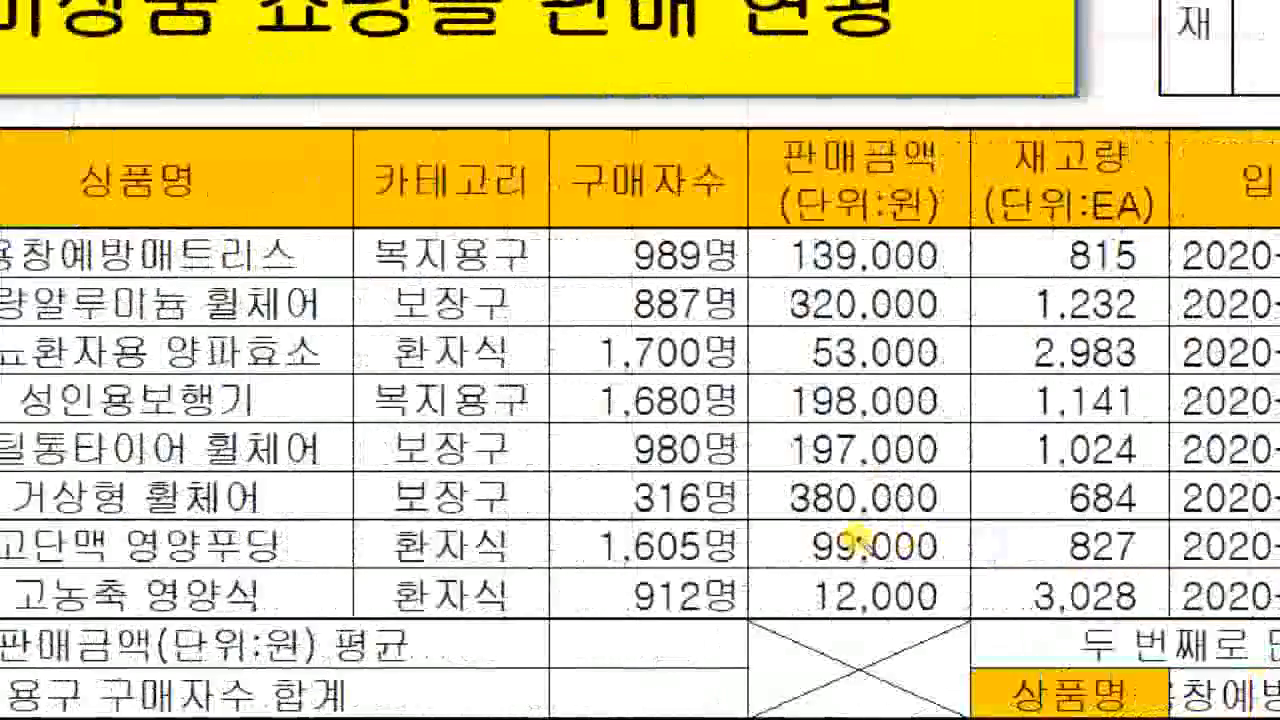
text(")
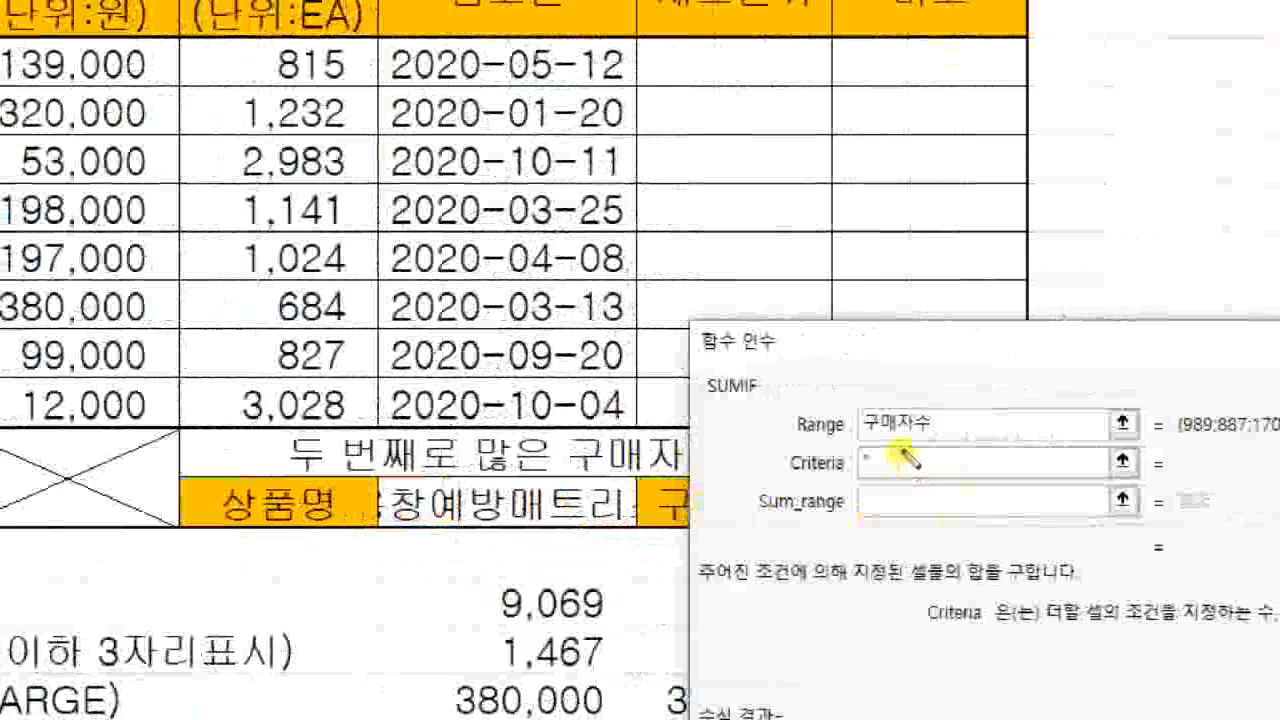
mouse_move(904, 443)
mouse_down()
mouse_move(876, 467)
mouse_move(915, 497)
mouse_move(937, 460)
mouse_move(945, 478)
mouse_move(1000, 440)
mouse_move(968, 488)
mouse_up()
drag(1028, 443, 1078, 442)
click(960, 515)
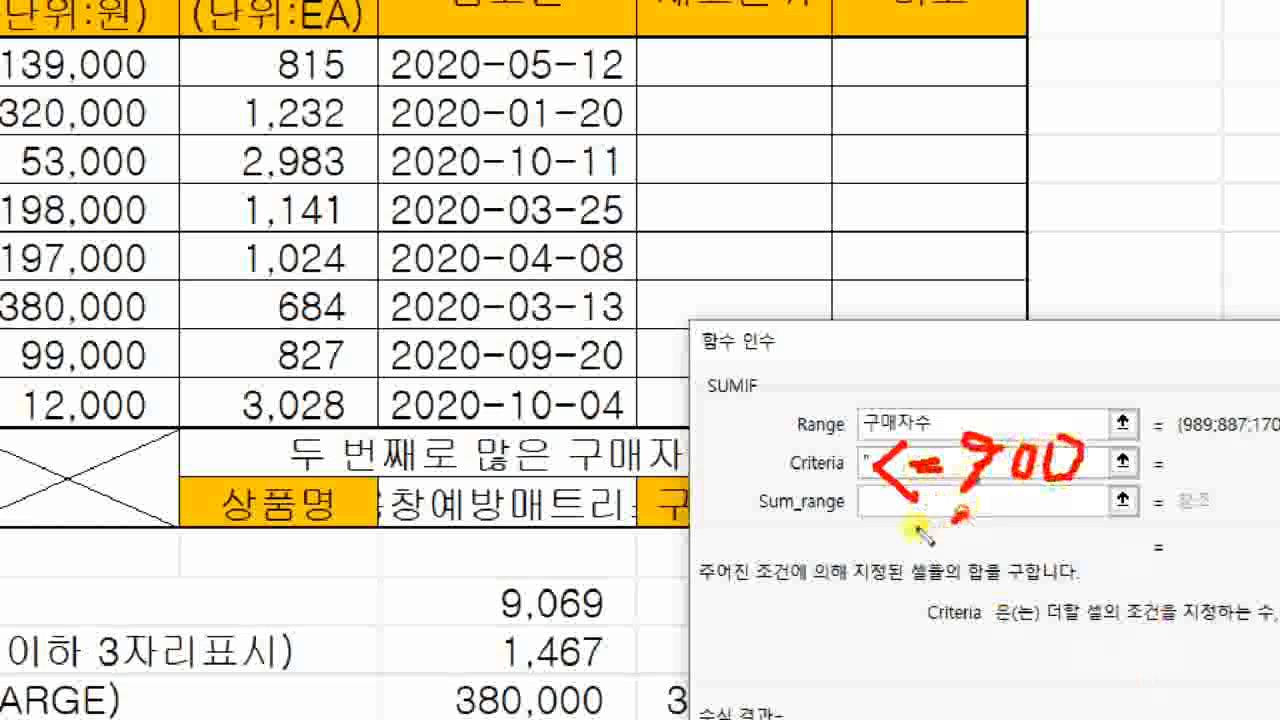
mouse_move(925, 525)
mouse_down()
mouse_move(900, 410)
mouse_move(935, 525)
mouse_up()
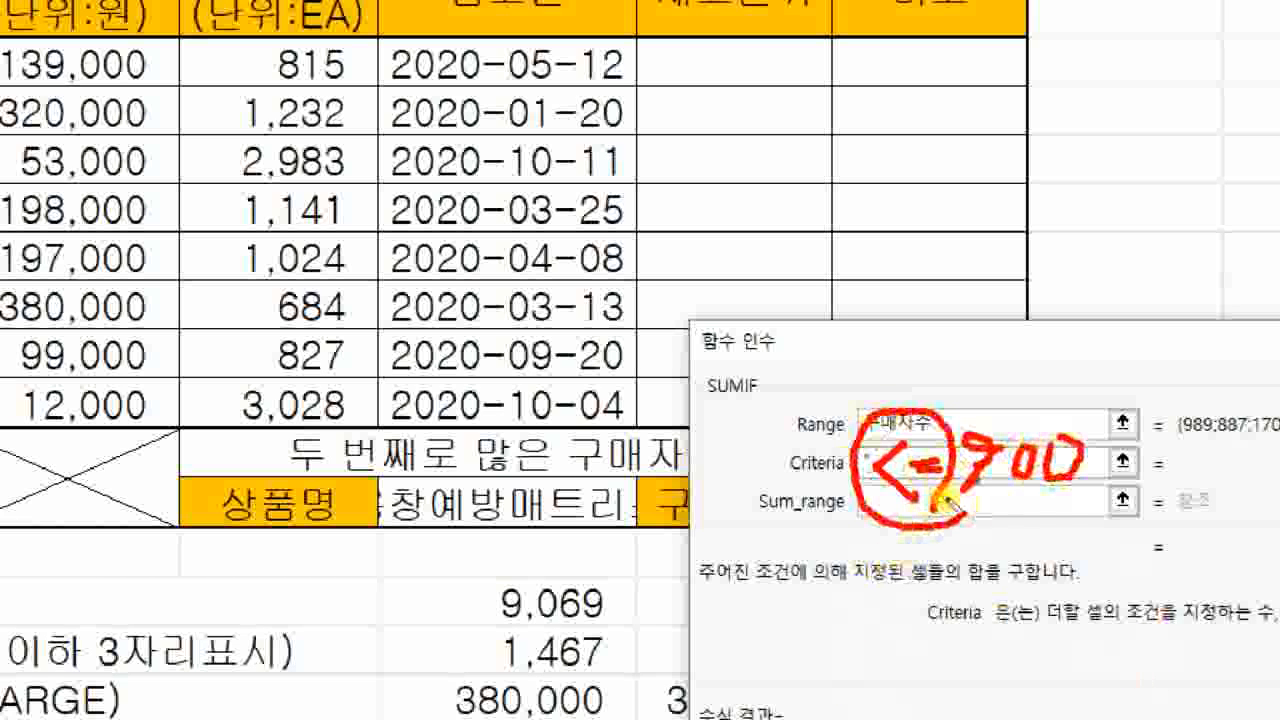
drag(968, 500, 1072, 500)
key(Escape)
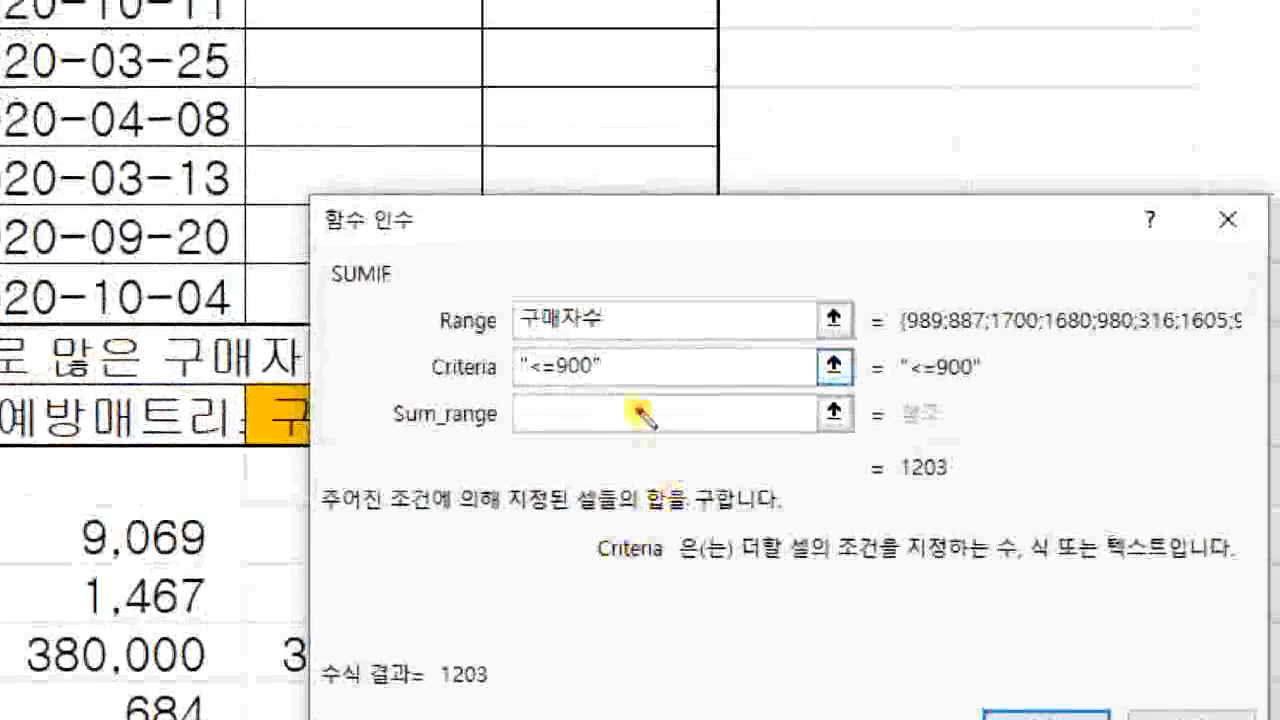
drag(1076, 369, 904, 289)
mouse_move(478, 338)
mouse_down()
mouse_move(586, 414)
mouse_move(640, 410)
mouse_up()
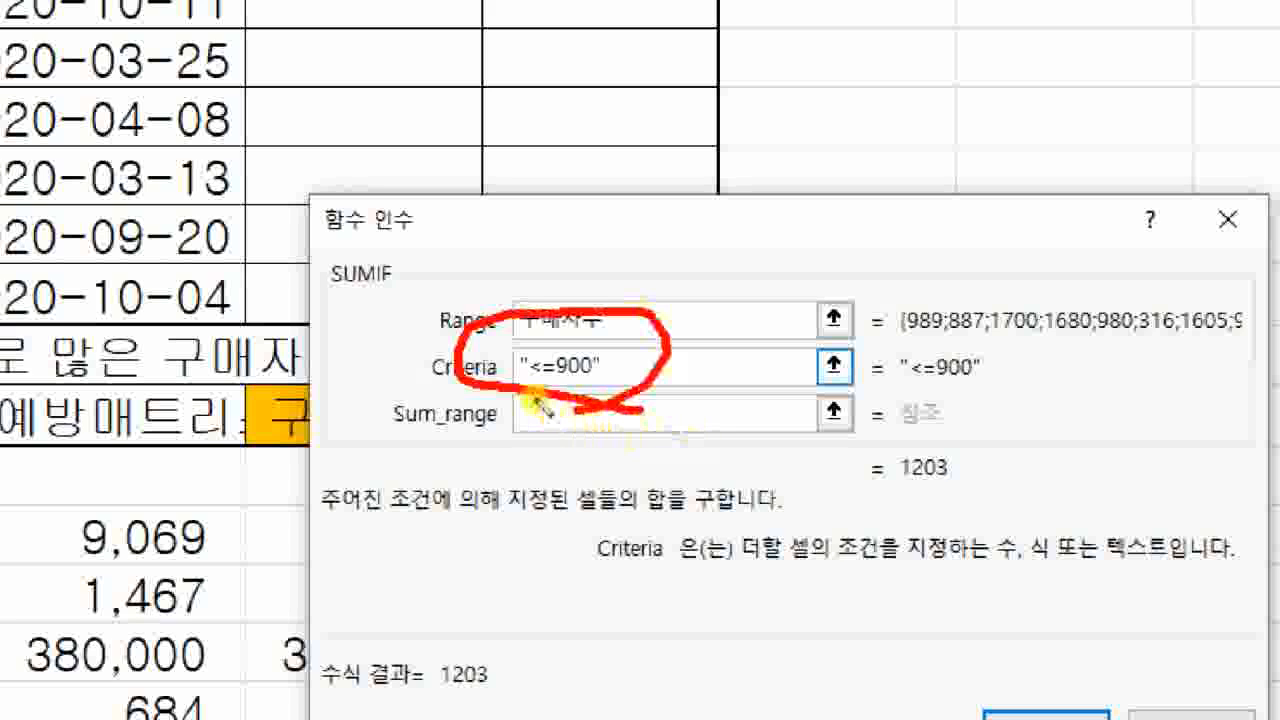
drag(530, 399, 550, 402)
key(Escape)
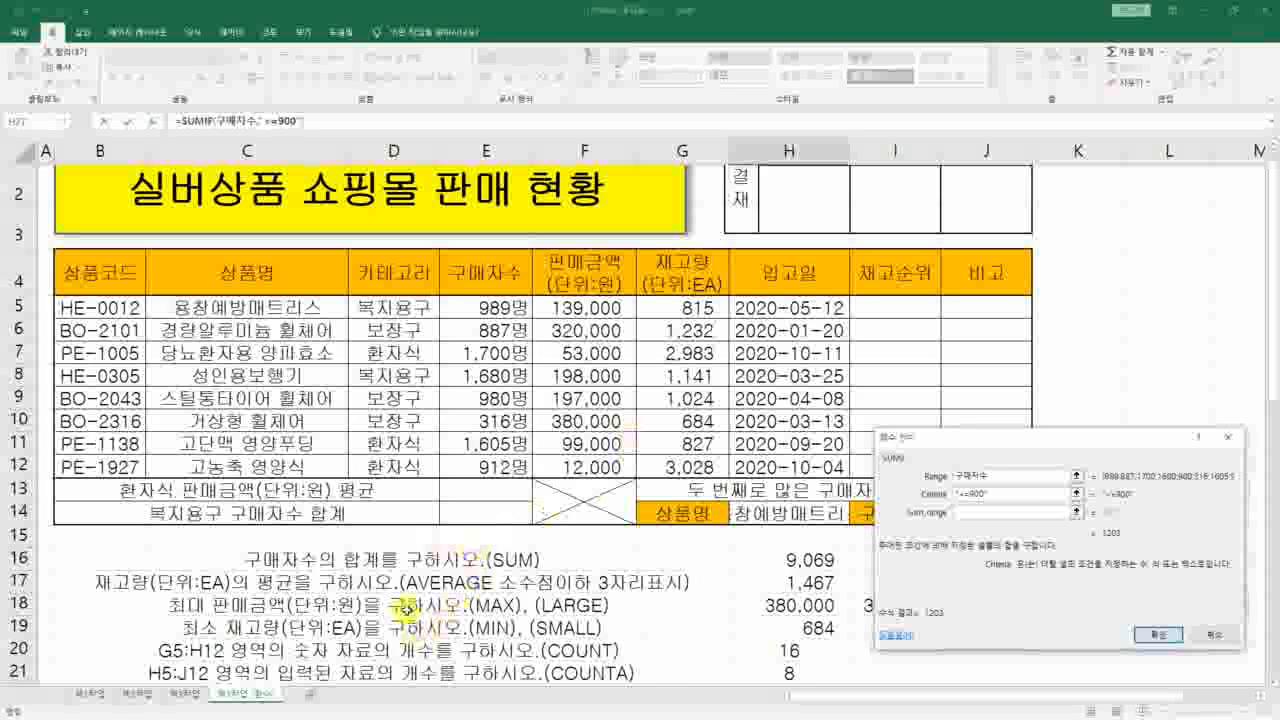
Check in the row 27 question which column is summed and set Sum_range to the 재고량 cells G5:G12.
scroll(425, 600, down, 3)
scroll(417, 578, down, 1)
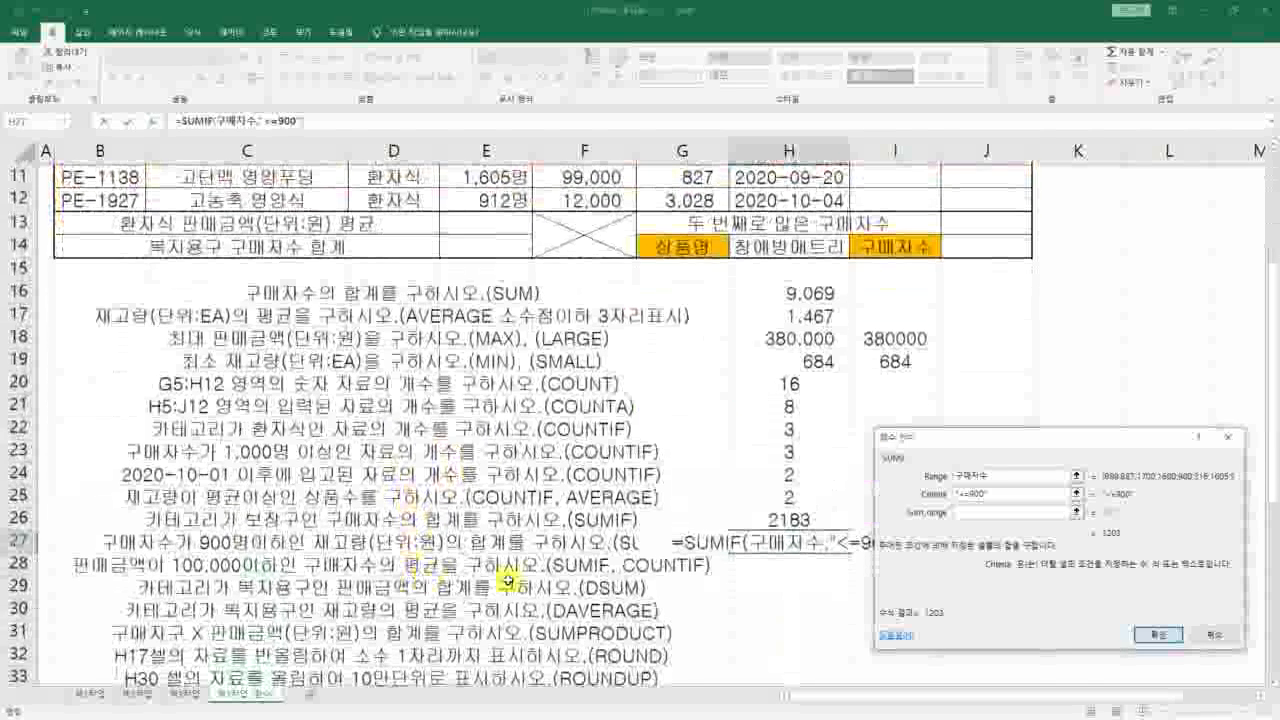
mouse_move(360, 546)
mouse_down()
mouse_move(466, 550)
mouse_move(365, 528)
mouse_move(310, 552)
mouse_up()
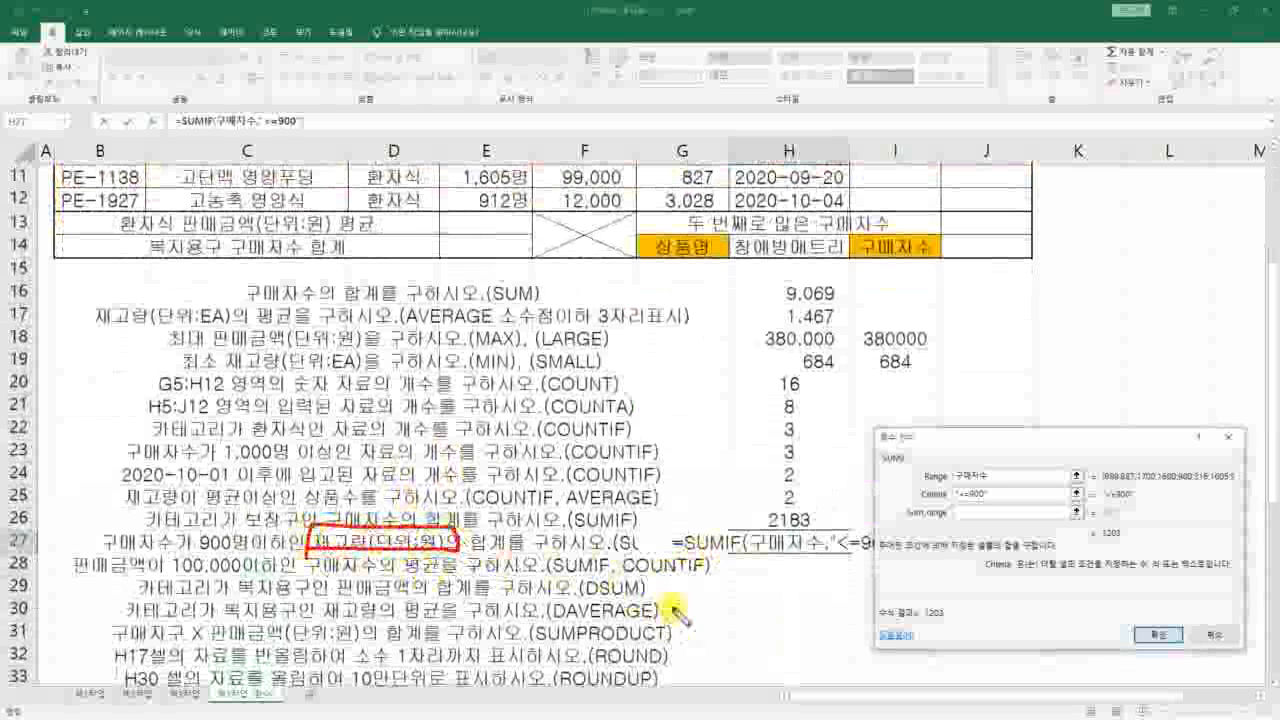
drag(455, 547, 592, 550)
key(Escape)
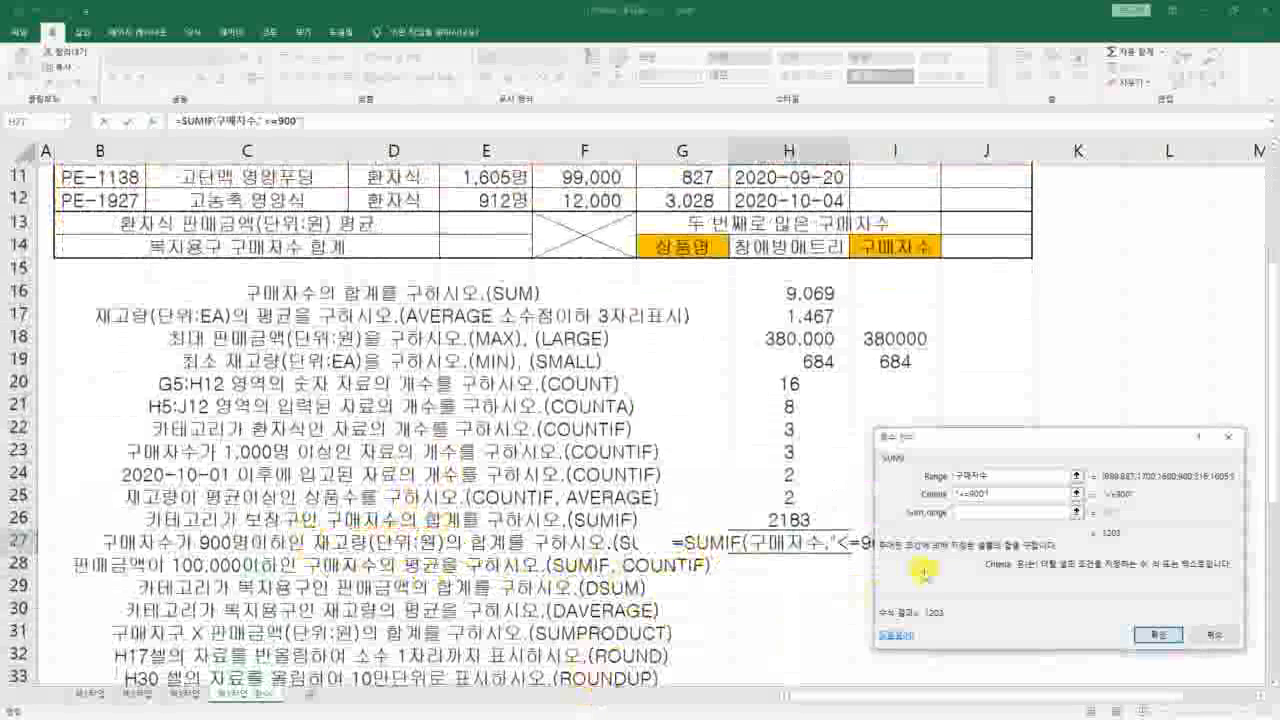
click(968, 512)
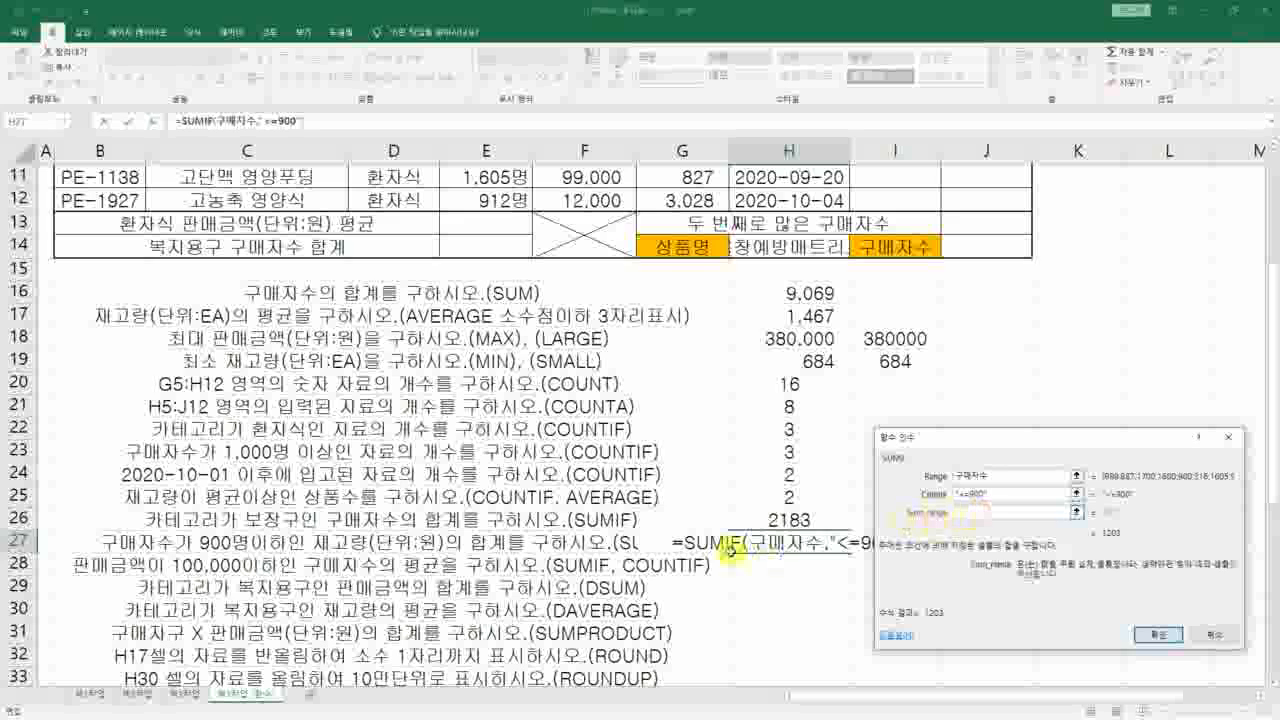
scroll(535, 540, up, 3)
scroll(535, 568, up, 1)
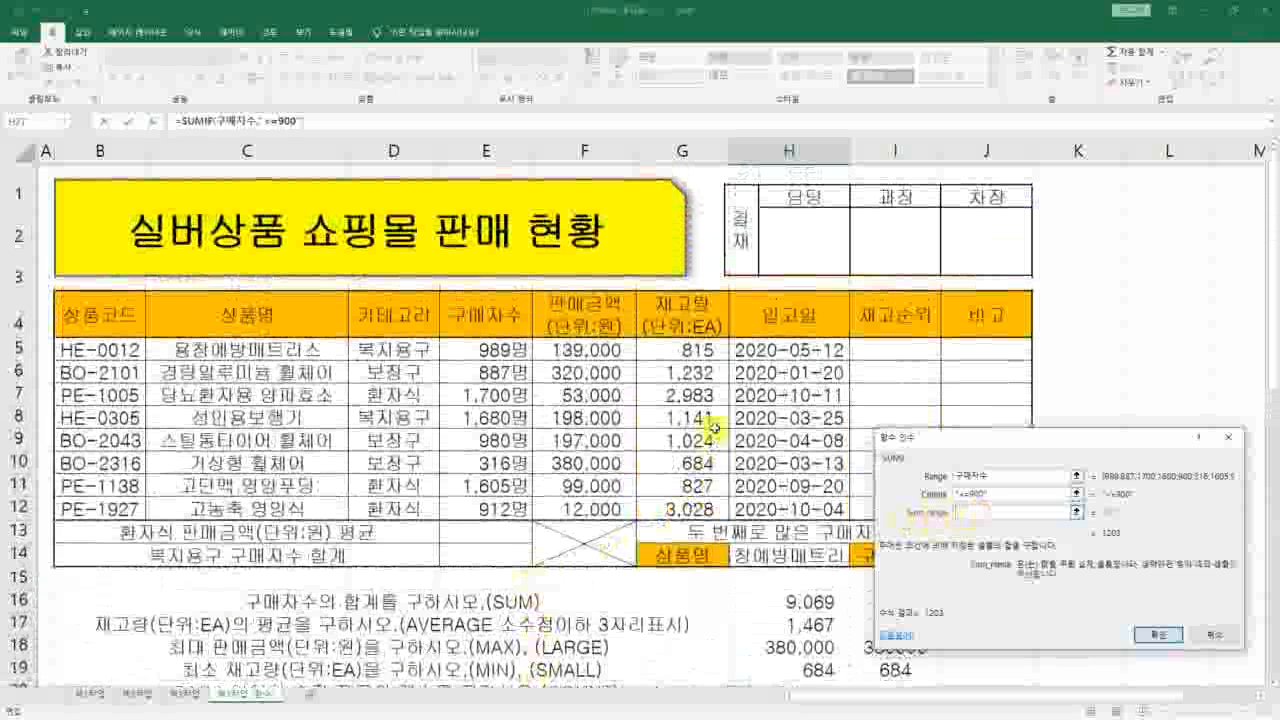
drag(690, 350, 690, 532)
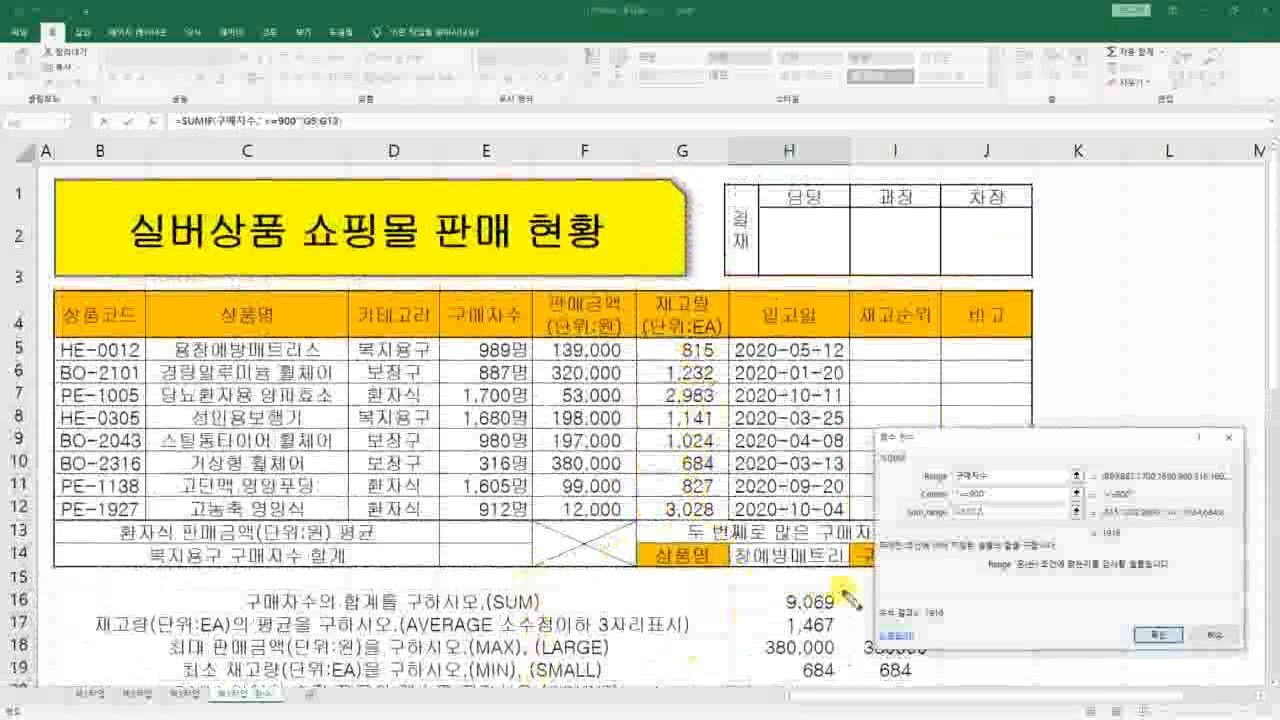
Review the Range, Criteria and Sum_range arguments and apply the SUMIF formula in H27.
mouse_move(988, 543)
mouse_down()
mouse_move(987, 502)
mouse_move(983, 543)
mouse_up()
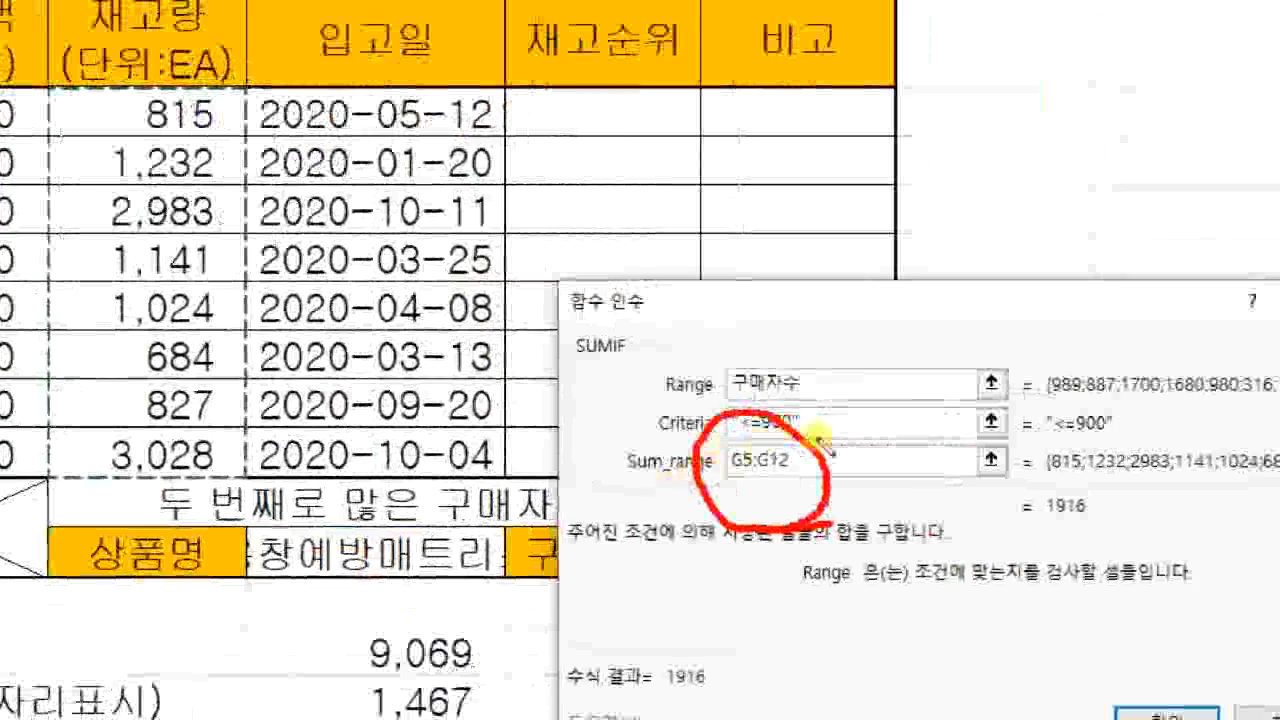
mouse_move(816, 438)
mouse_down()
mouse_move(776, 336)
mouse_move(772, 522)
mouse_up()
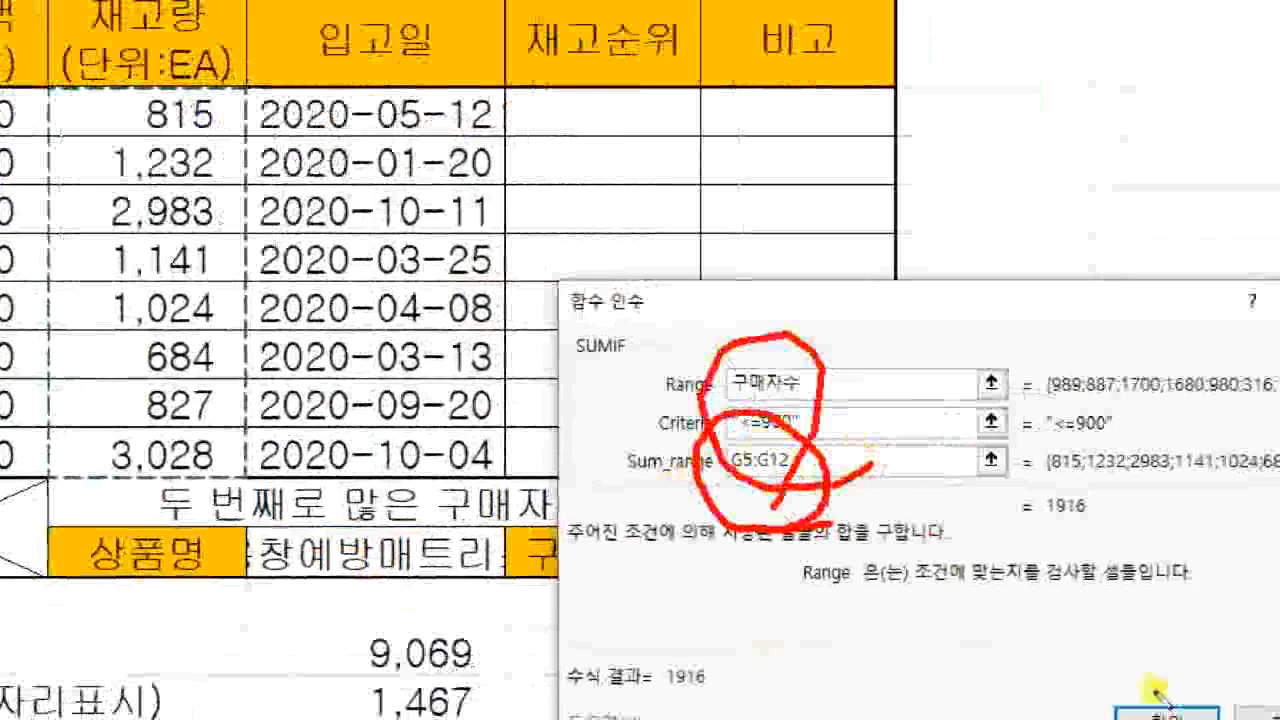
drag(1148, 688, 1212, 645)
key(Escape)
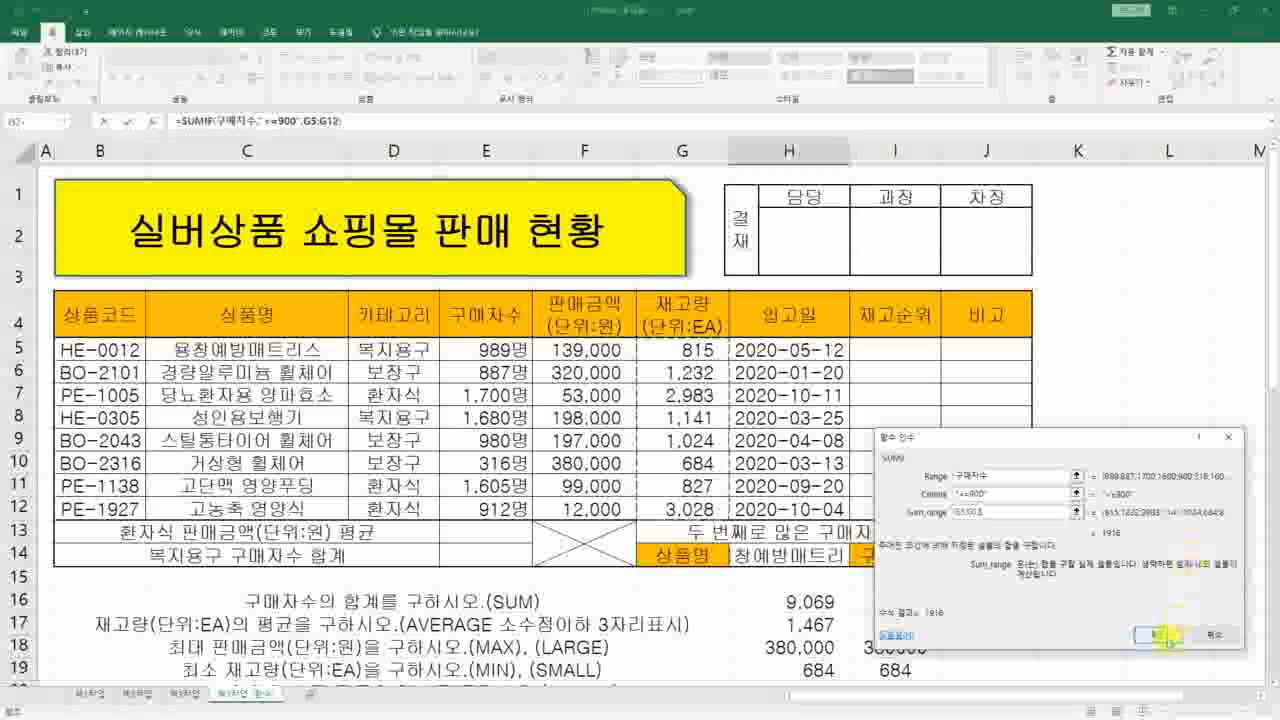
click(1160, 634)
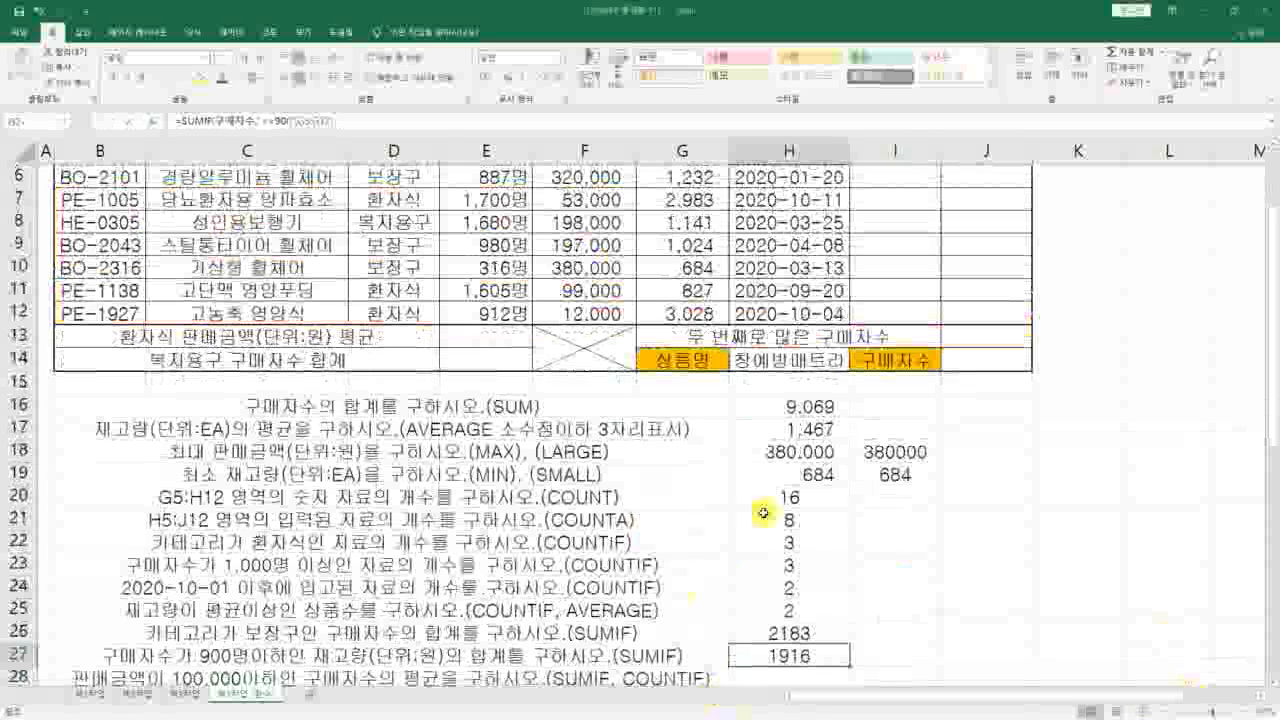
Examine the row 28 question on averaging buyer counts with SUMIF and COUNTIF for sales amounts of 100,000 or less.
scroll(740, 605, down, 1)
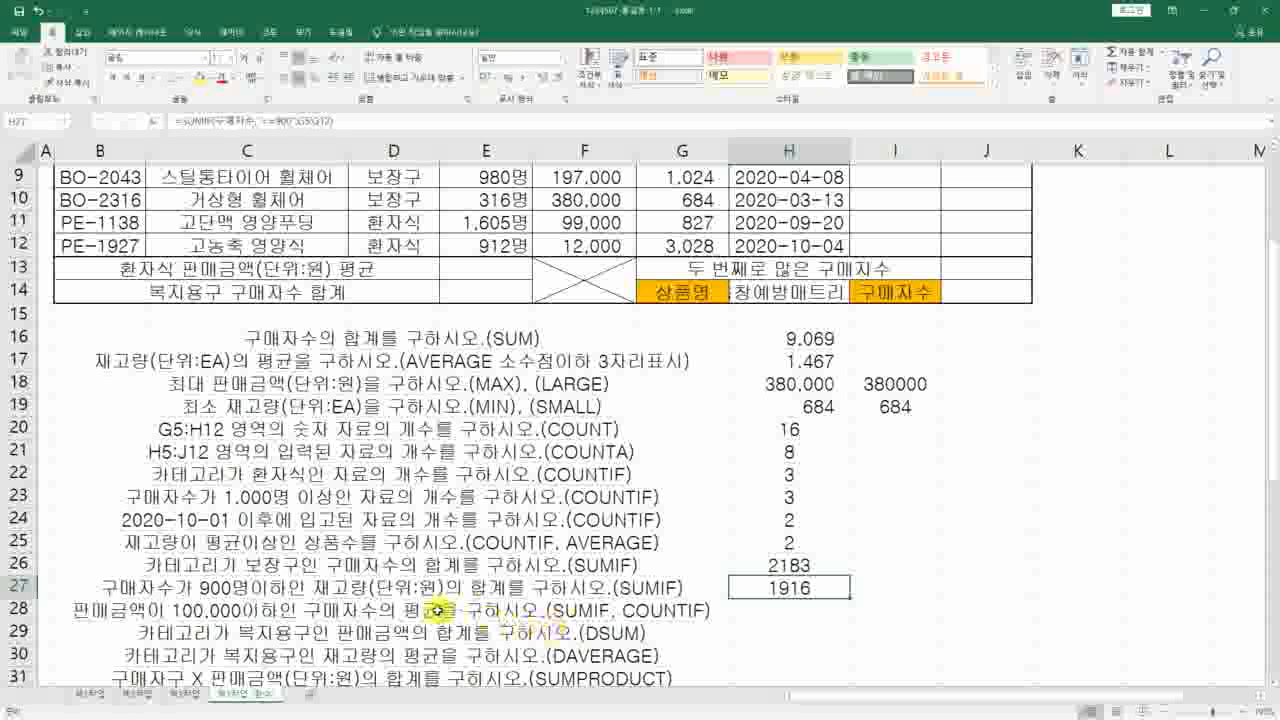
click(437, 609)
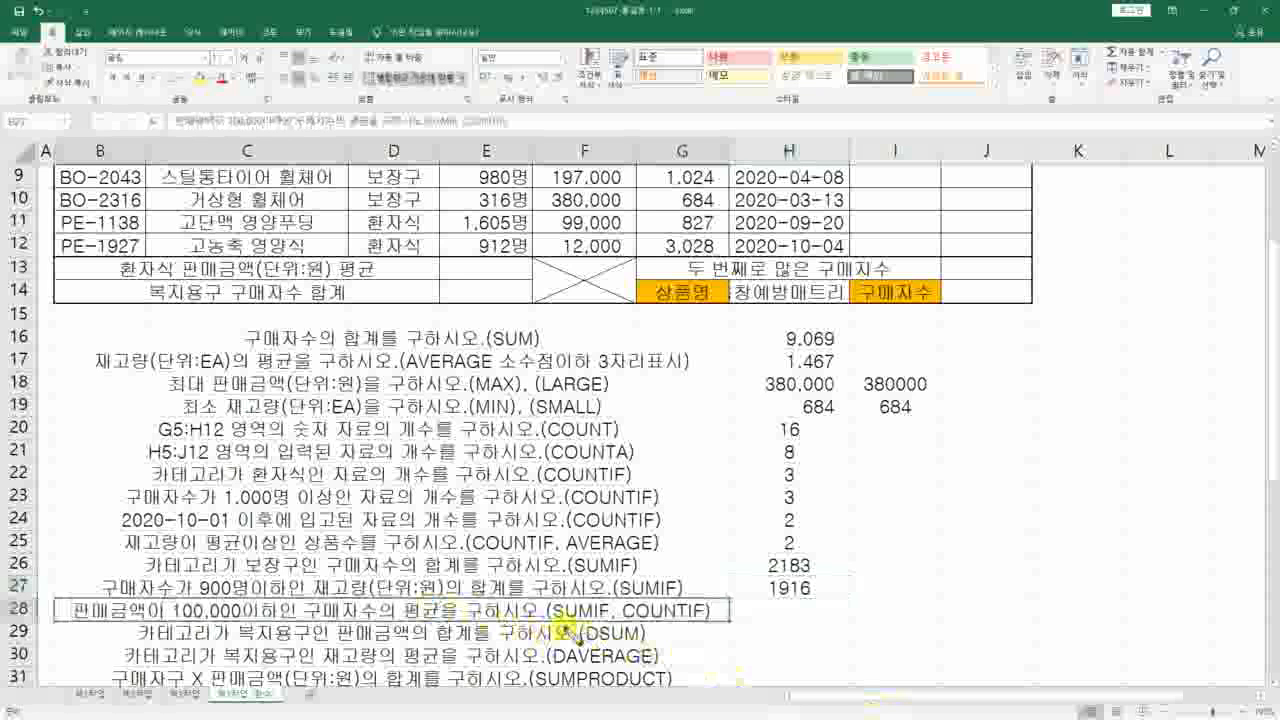
drag(549, 620, 704, 621)
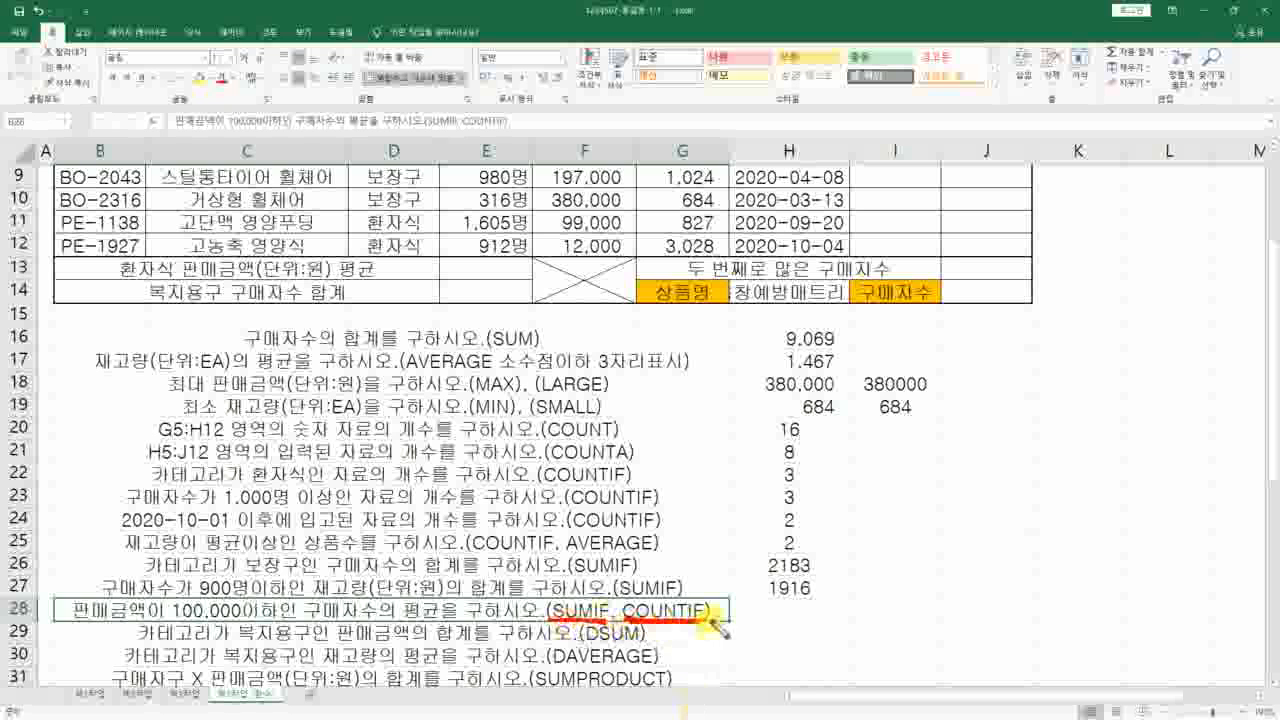
mouse_move(713, 620)
mouse_down()
mouse_move(565, 590)
mouse_move(80, 598)
mouse_move(137, 628)
mouse_move(480, 642)
mouse_move(705, 625)
mouse_up()
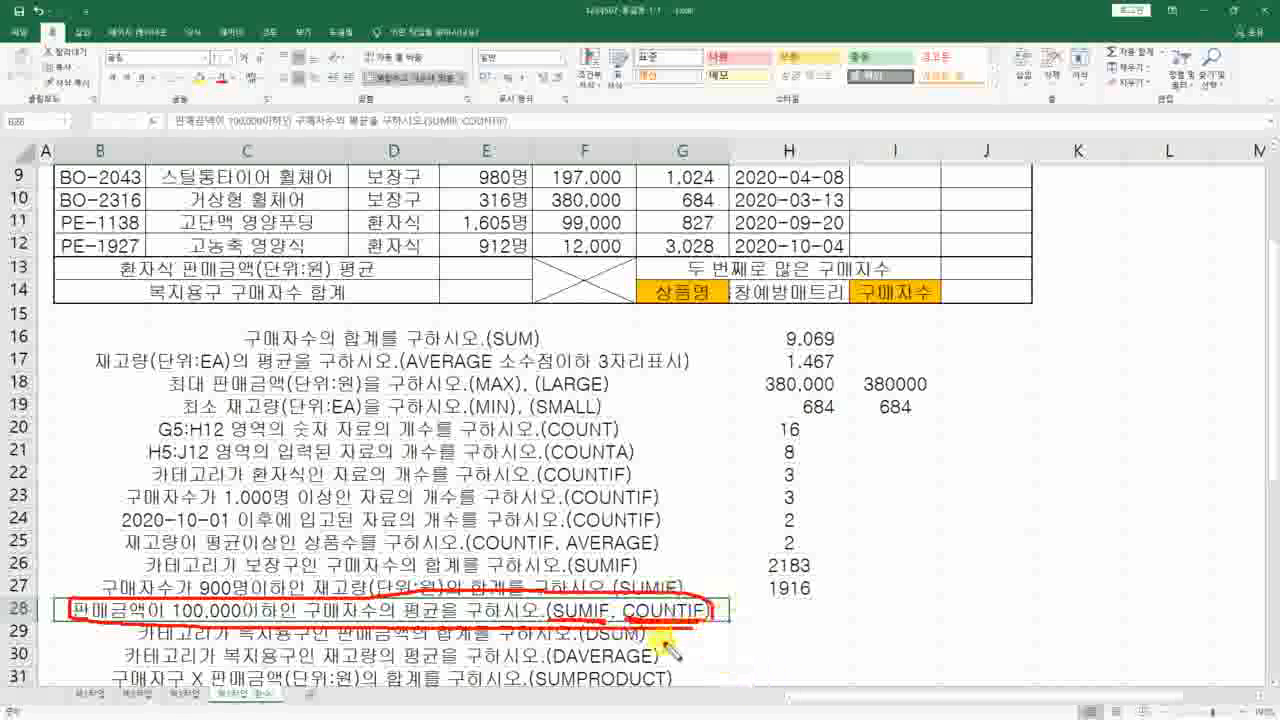
Select the answer cell H28 and compare the functions named in the row 25 and row 28 questions.
key(Escape)
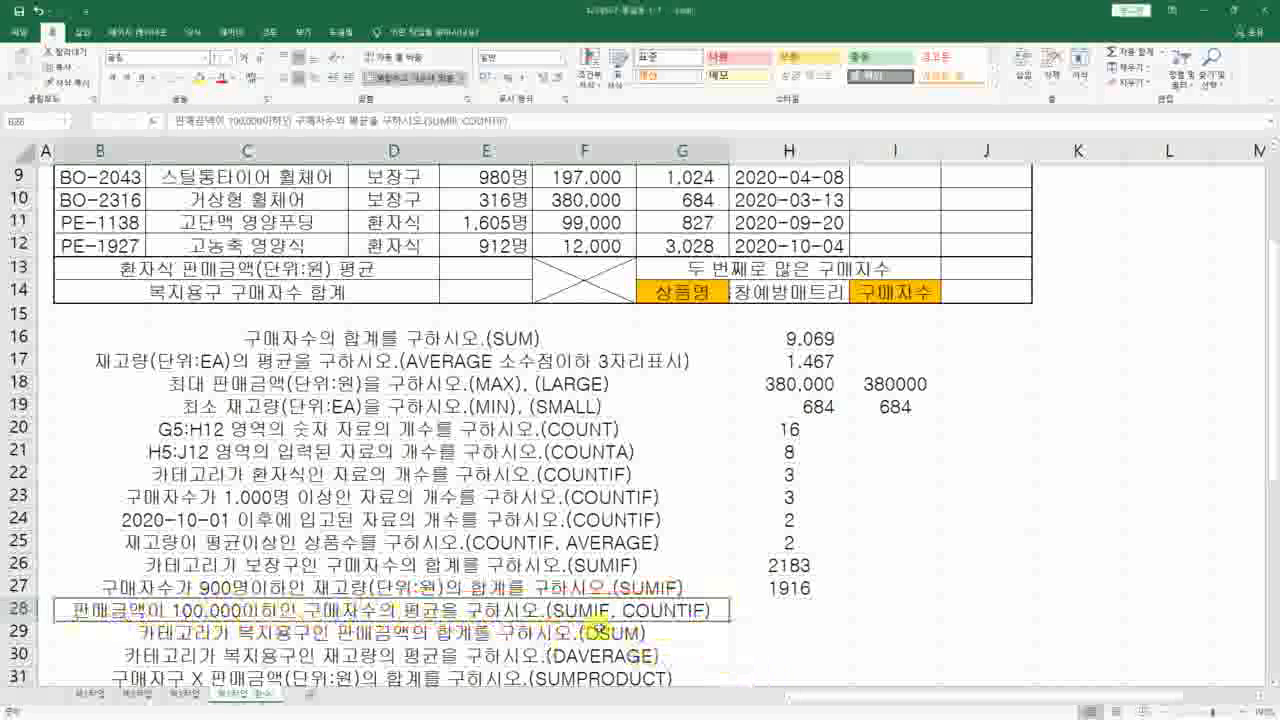
scroll(470, 530, up, 3)
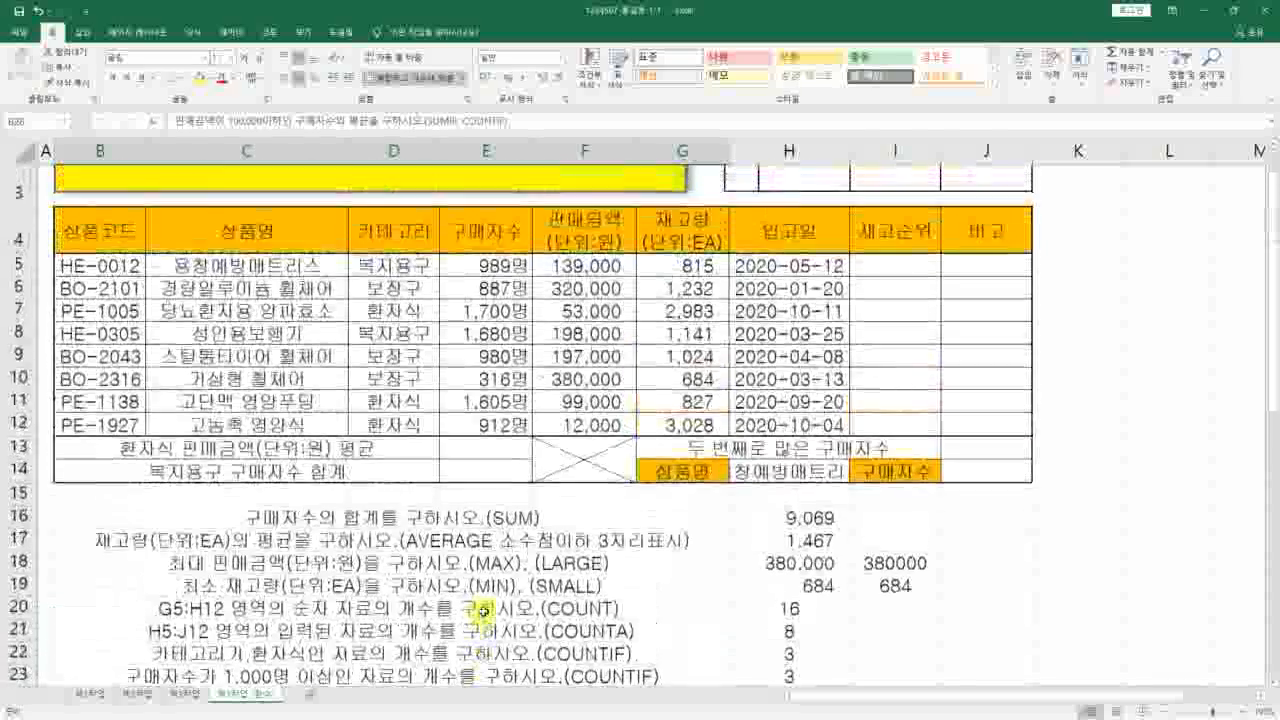
scroll(483, 610, down, 3)
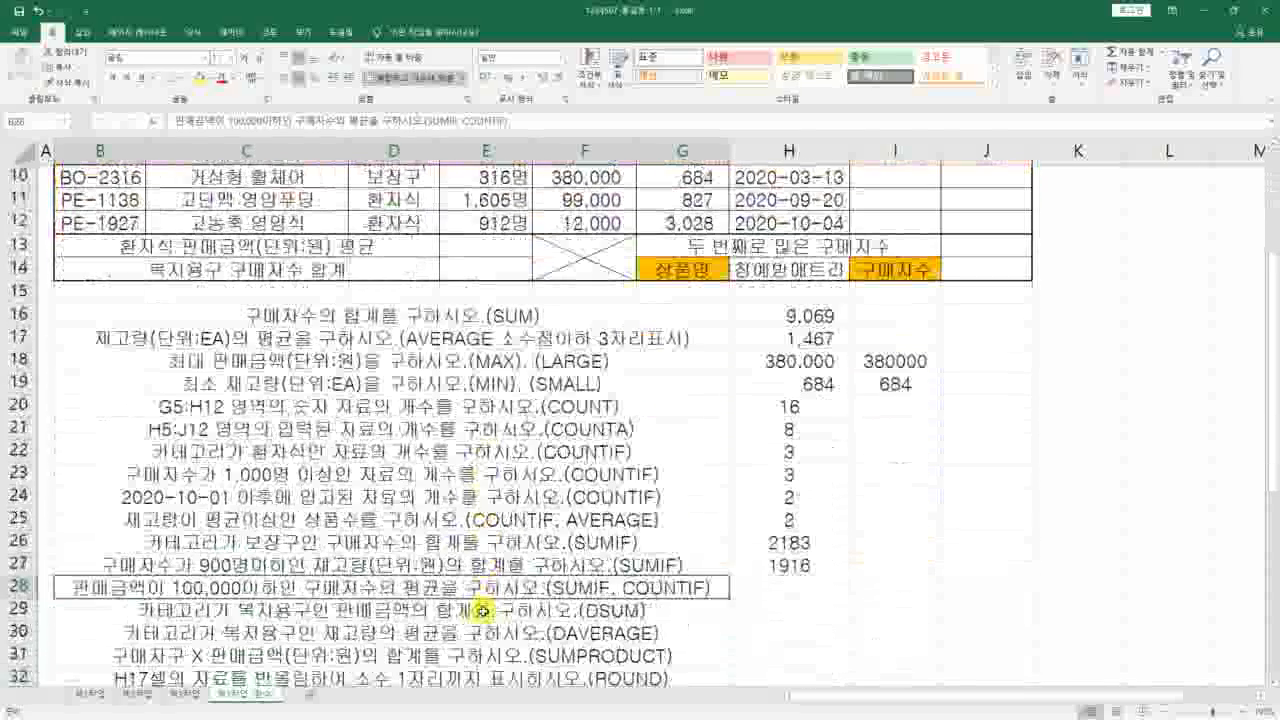
scroll(483, 610, up, 1)
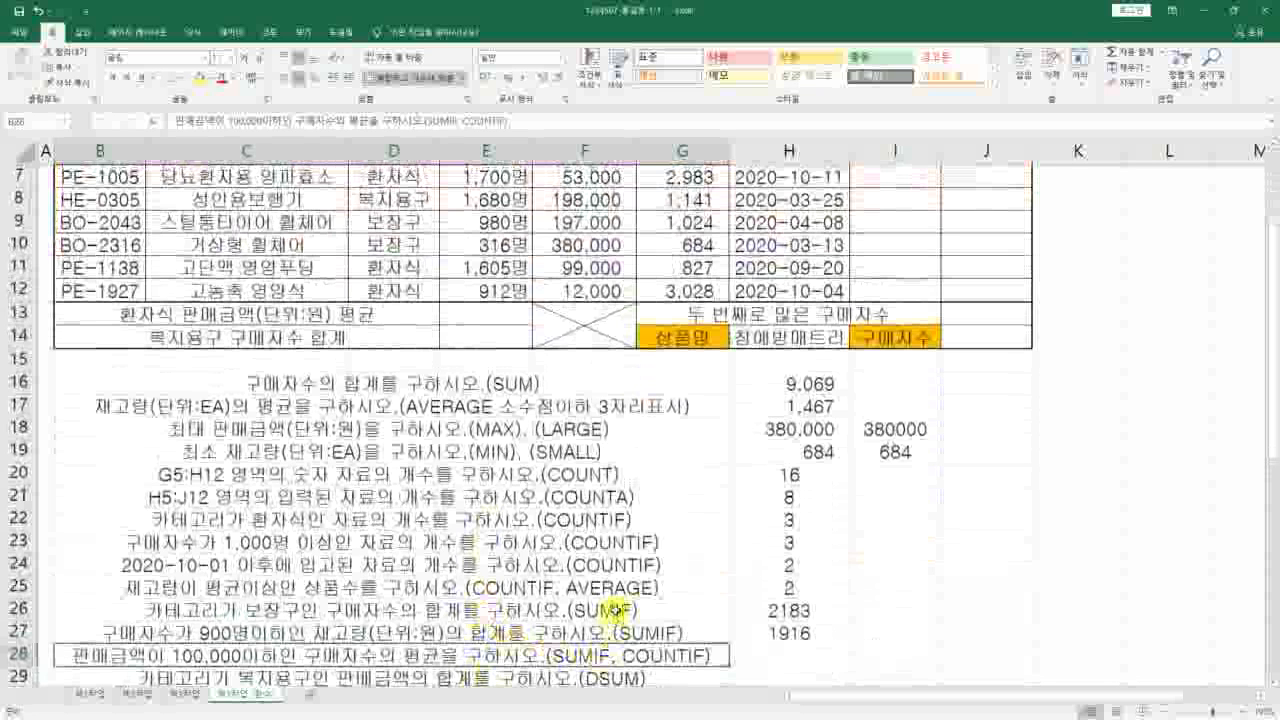
click(797, 654)
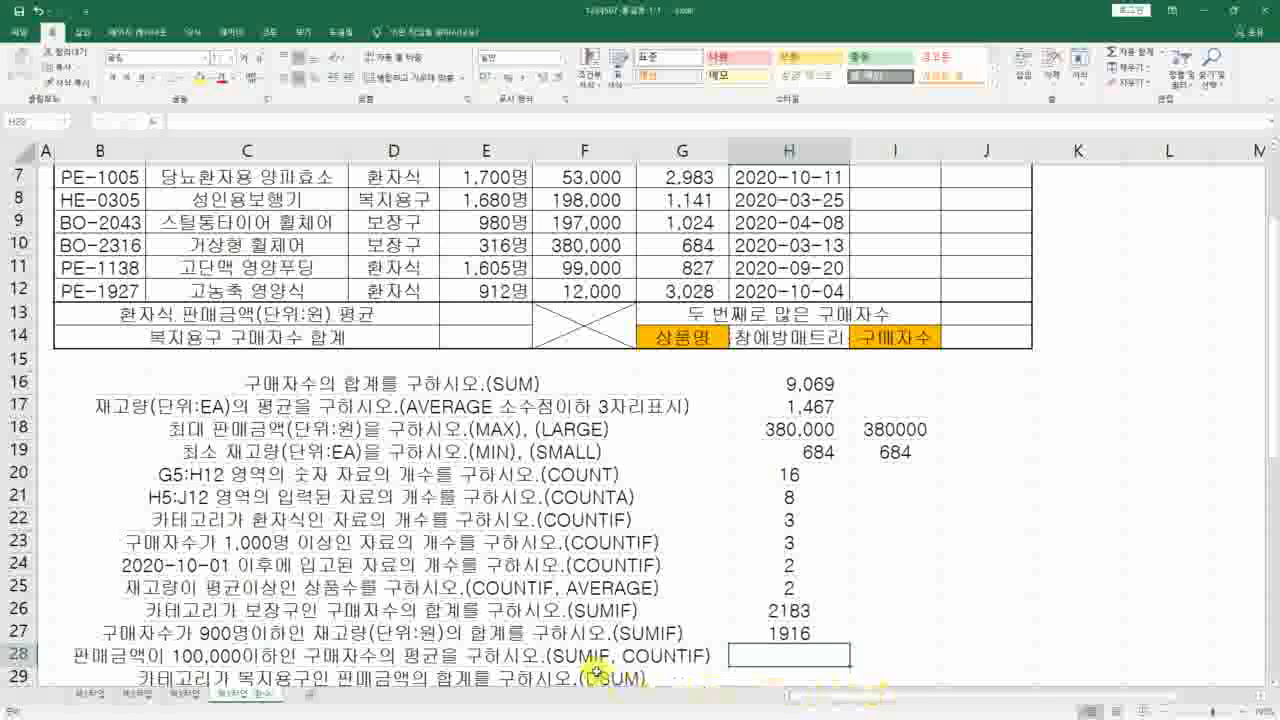
drag(540, 663, 710, 663)
drag(466, 598, 662, 598)
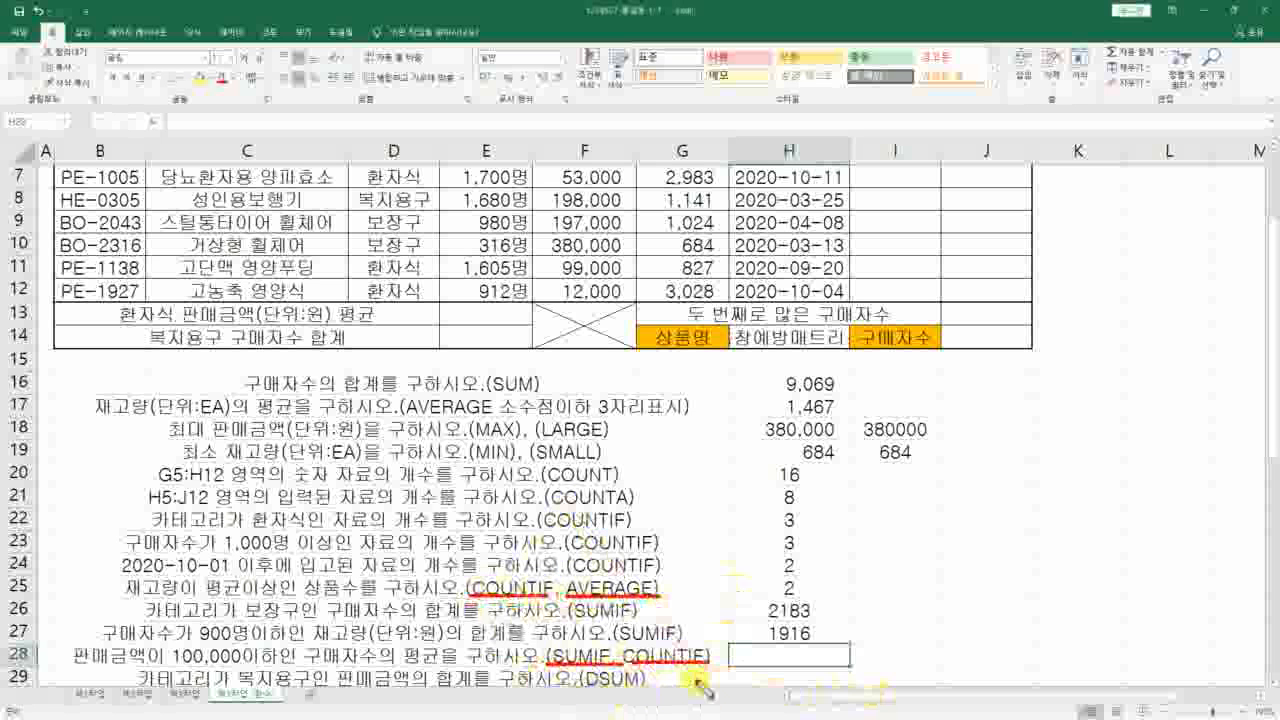
Examine how the average requested in row 28 breaks down into a total divided by a count.
mouse_move(450, 650)
mouse_down()
mouse_move(405, 646)
mouse_move(412, 670)
mouse_move(455, 656)
mouse_up()
mouse_move(910, 420)
mouse_down()
mouse_move(900, 490)
mouse_move(978, 438)
mouse_up()
mouse_move(905, 468)
mouse_down()
mouse_move(956, 468)
mouse_move(958, 502)
mouse_up()
drag(932, 493, 956, 488)
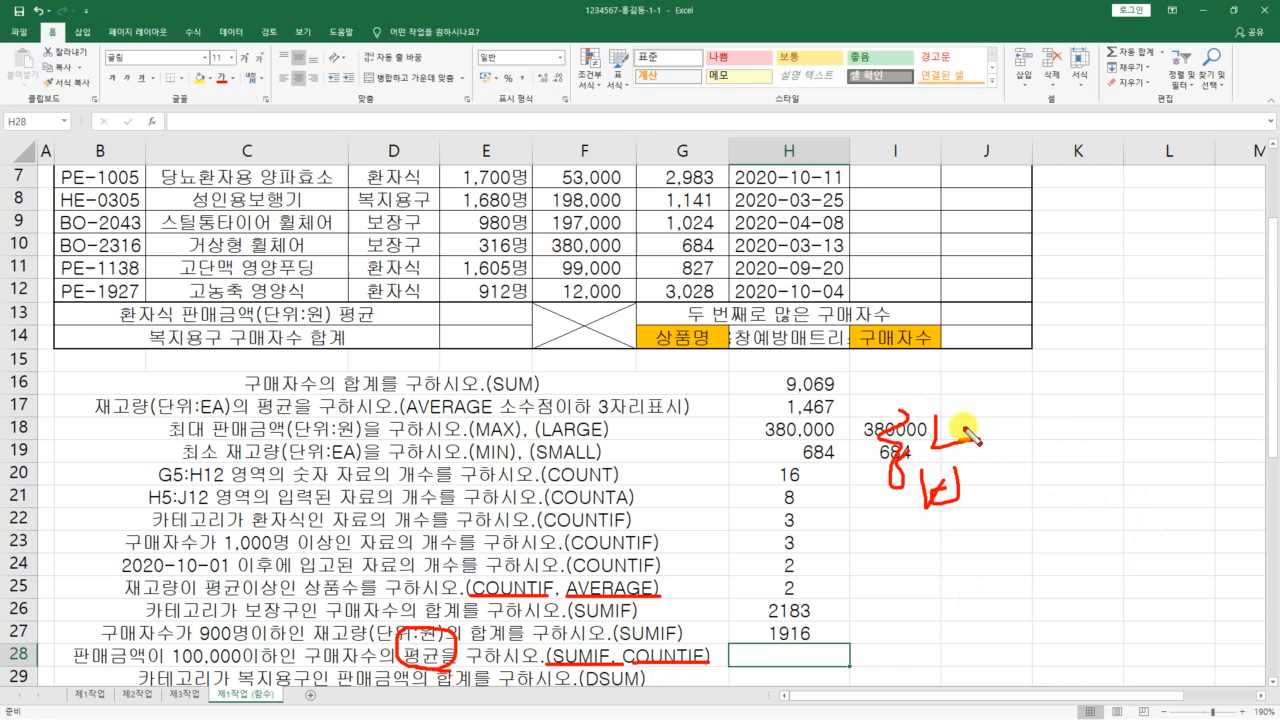
mouse_move(962, 425)
mouse_down()
mouse_move(991, 452)
mouse_move(1030, 455)
mouse_up()
drag(1041, 392, 1032, 530)
drag(1120, 355, 1040, 636)
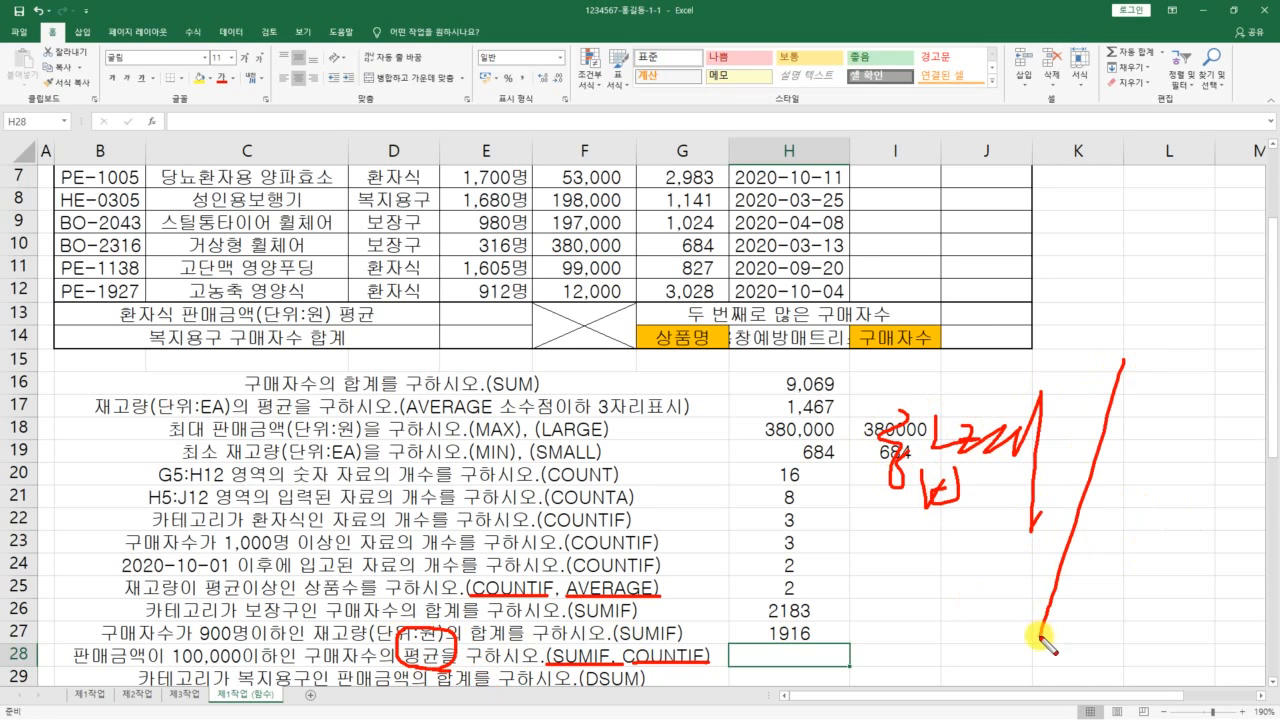
mouse_move(1110, 455)
mouse_down()
mouse_move(1150, 447)
mouse_move(1148, 488)
mouse_up()
mouse_move(1180, 435)
mouse_down()
mouse_move(1177, 498)
mouse_move(1180, 462)
mouse_up()
mouse_move(1198, 440)
mouse_down()
mouse_move(1215, 458)
mouse_move(1262, 432)
mouse_up()
drag(1228, 440, 1228, 535)
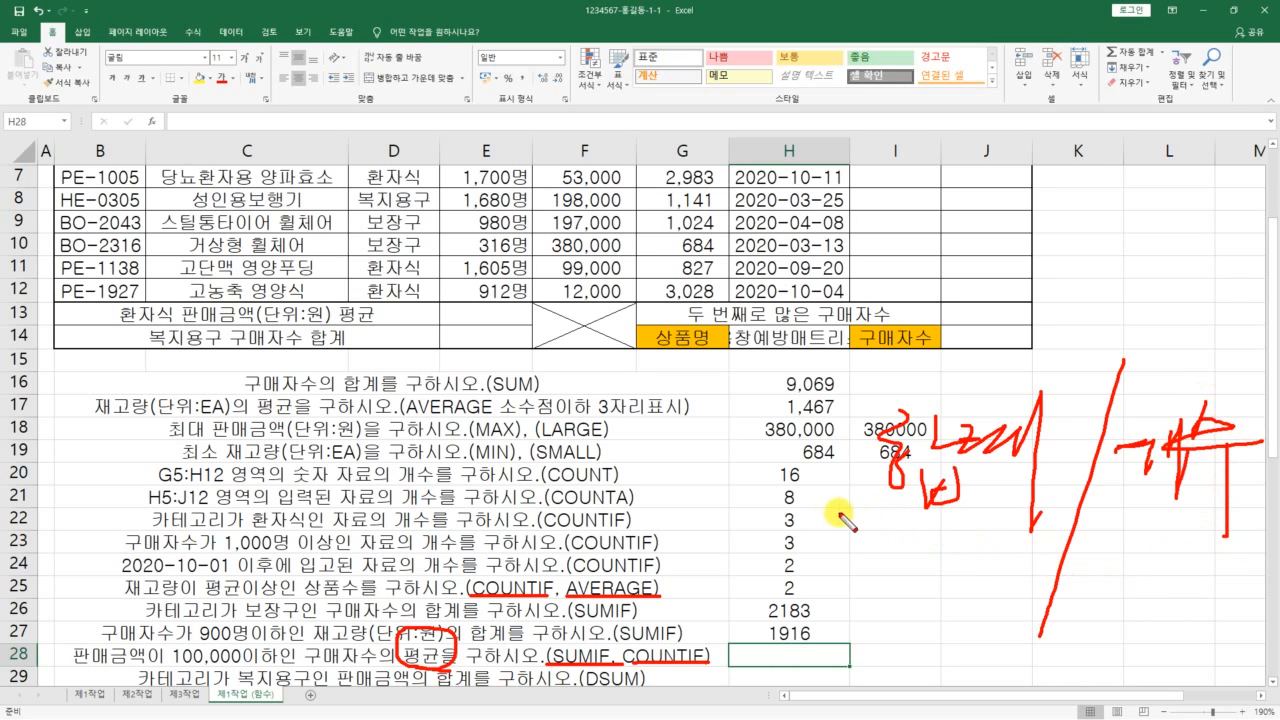
Match SUMIF to the total and COUNTIF to the count needed for the row 28 average.
mouse_move(818, 522)
mouse_down()
mouse_move(1078, 386)
mouse_move(785, 430)
mouse_move(818, 520)
mouse_move(718, 612)
mouse_up()
mouse_move(778, 576)
mouse_down()
mouse_move(912, 598)
mouse_move(895, 652)
mouse_up()
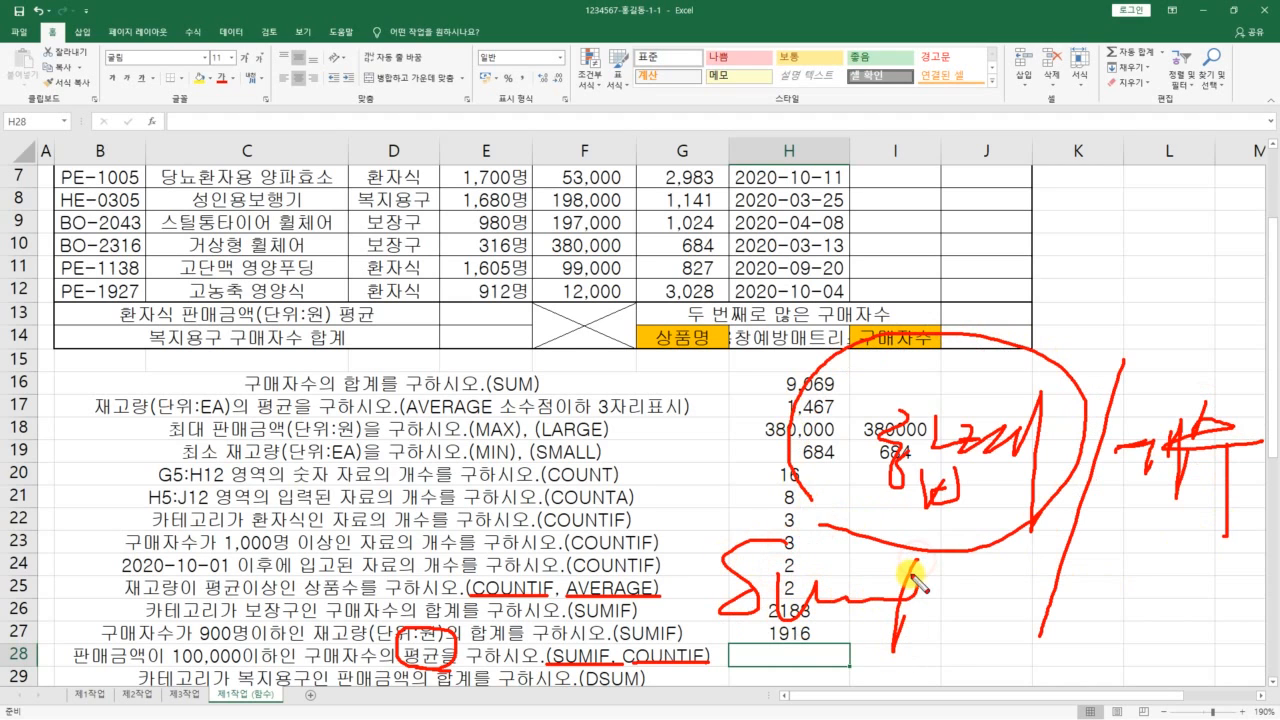
mouse_move(951, 542)
mouse_down()
mouse_move(942, 646)
mouse_move(967, 614)
mouse_up()
drag(1084, 418, 998, 718)
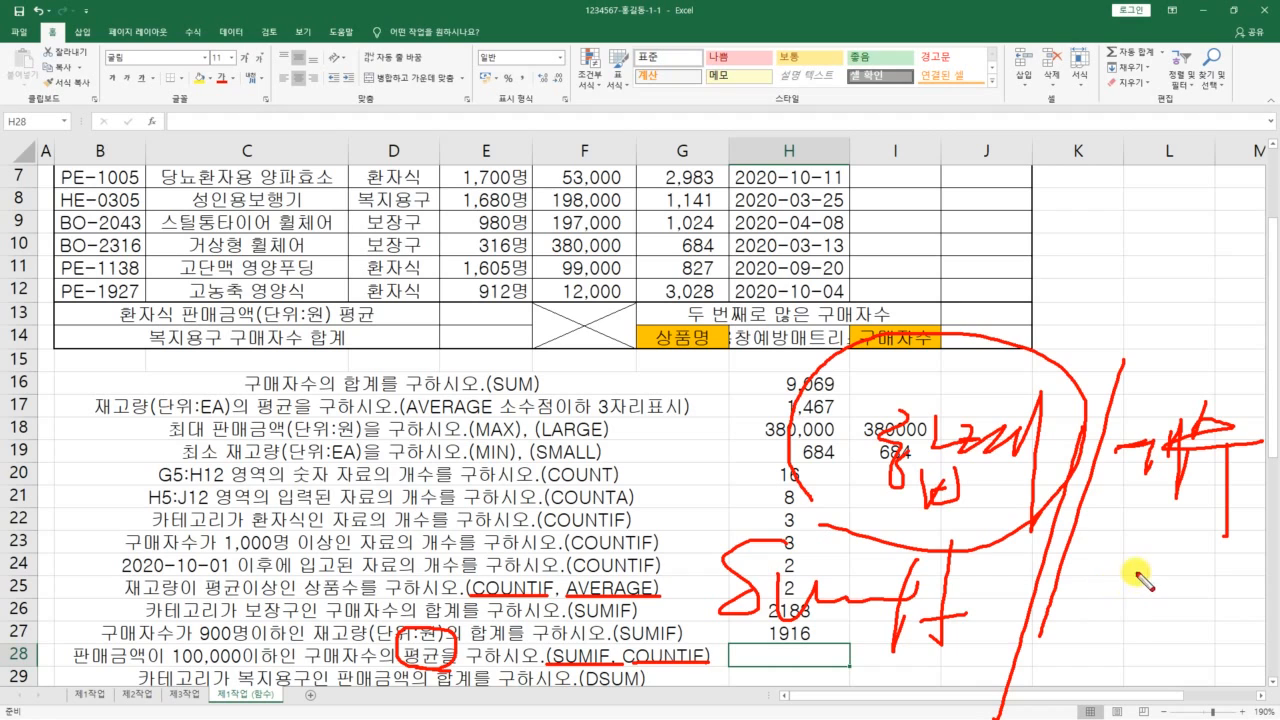
mouse_move(1112, 585)
mouse_down()
mouse_move(1110, 624)
mouse_move(1220, 630)
mouse_move(1262, 610)
mouse_up()
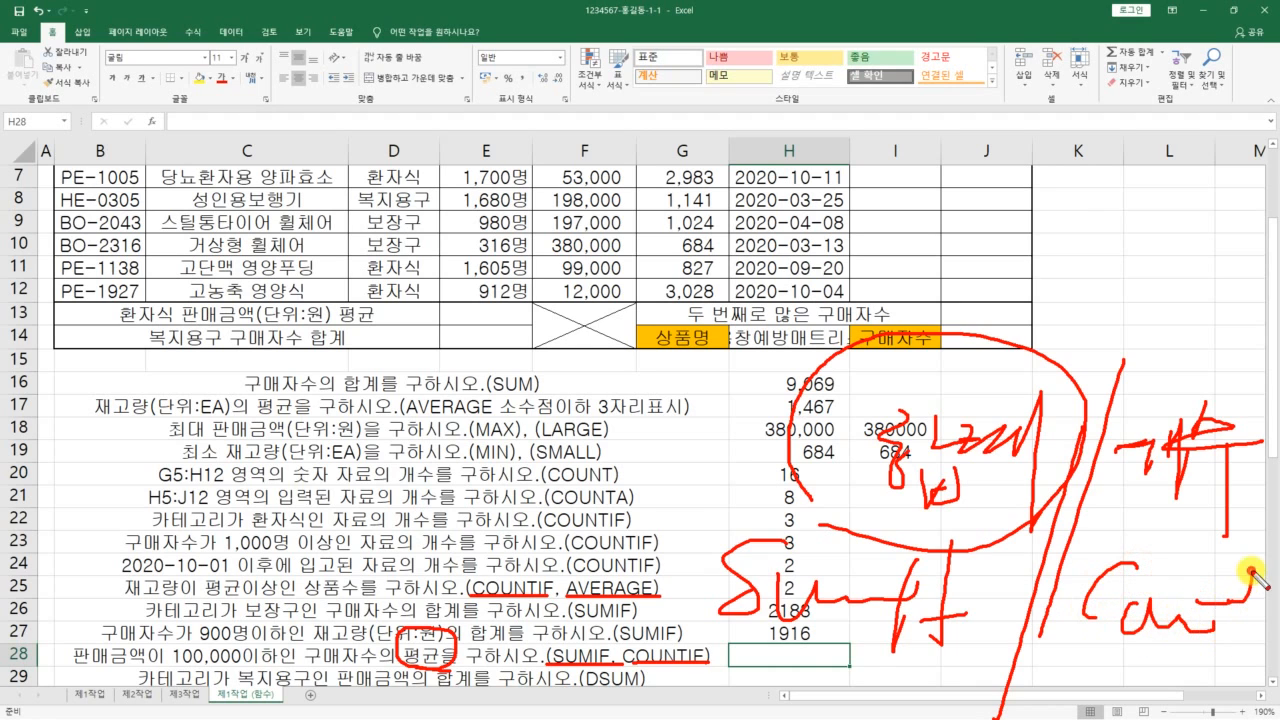
drag(1240, 560, 1265, 600)
drag(915, 635, 852, 461)
drag(1229, 594, 1190, 628)
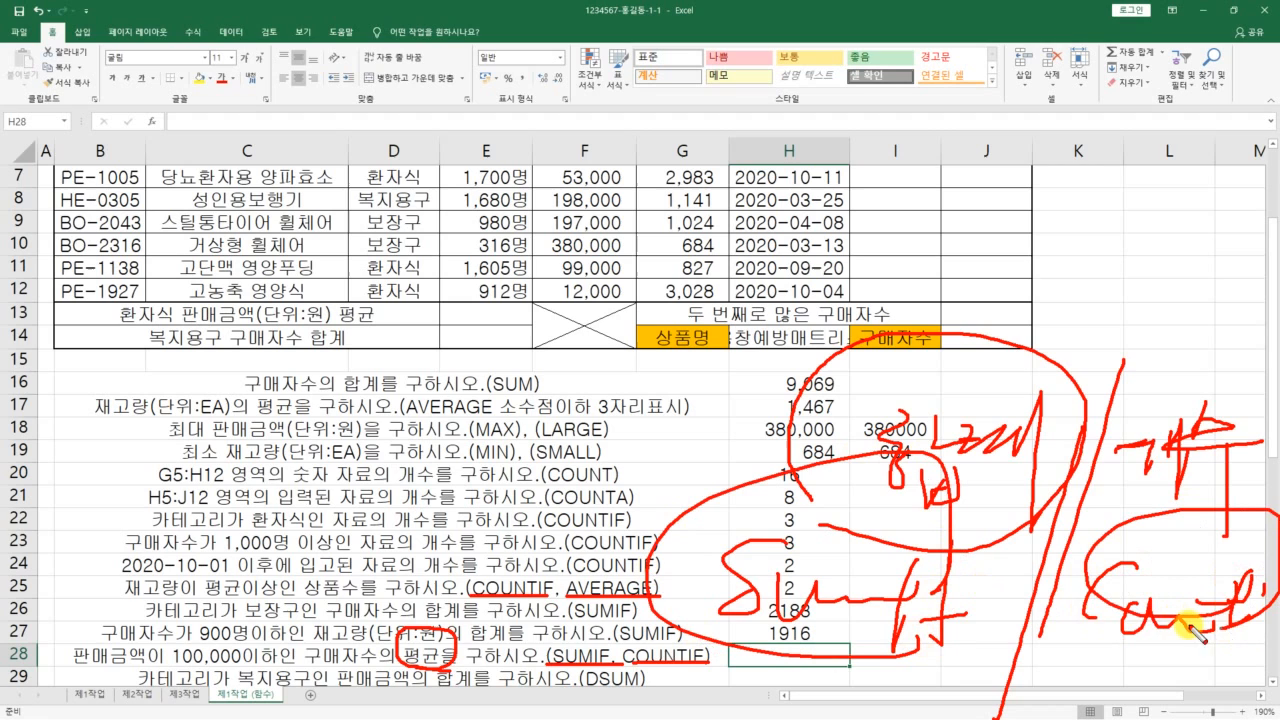
Compare the order of COUNTIF and AVERAGE in row 25 with that of SUMIF and COUNTIF in row 28.
drag(157, 602, 560, 595)
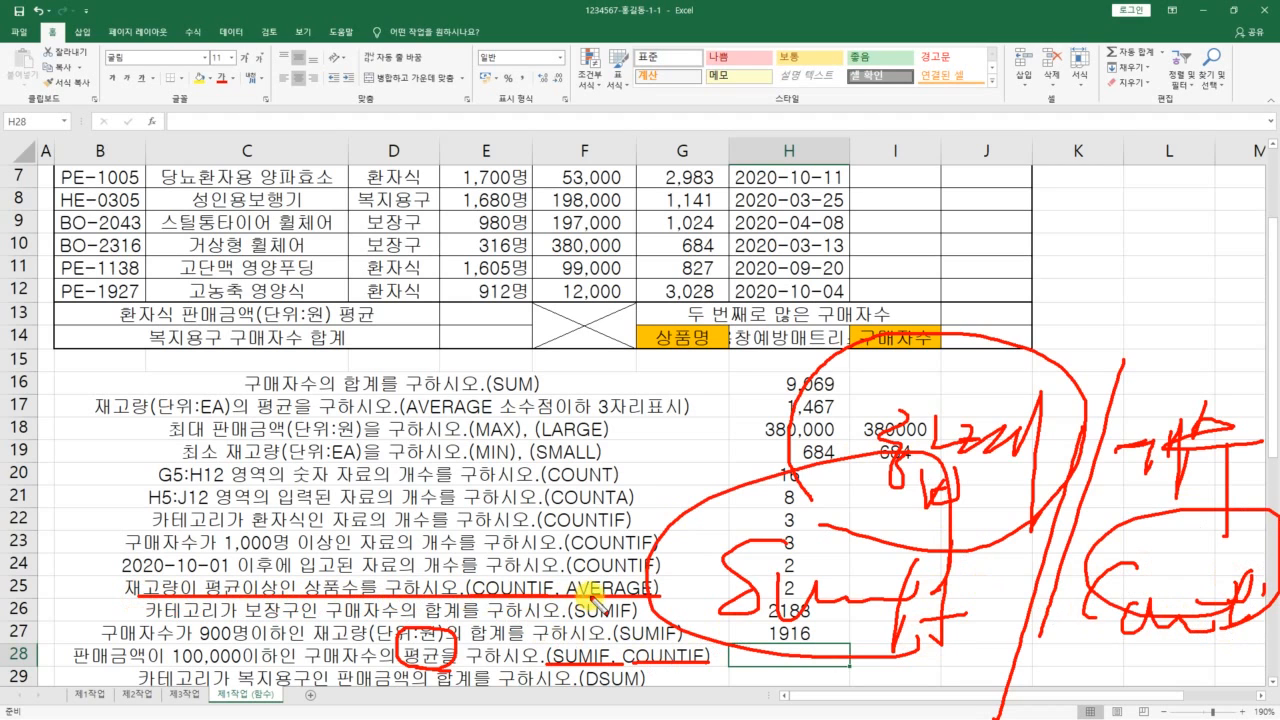
mouse_move(462, 600)
mouse_down()
mouse_move(466, 566)
mouse_move(544, 604)
mouse_move(606, 548)
mouse_move(520, 584)
mouse_up()
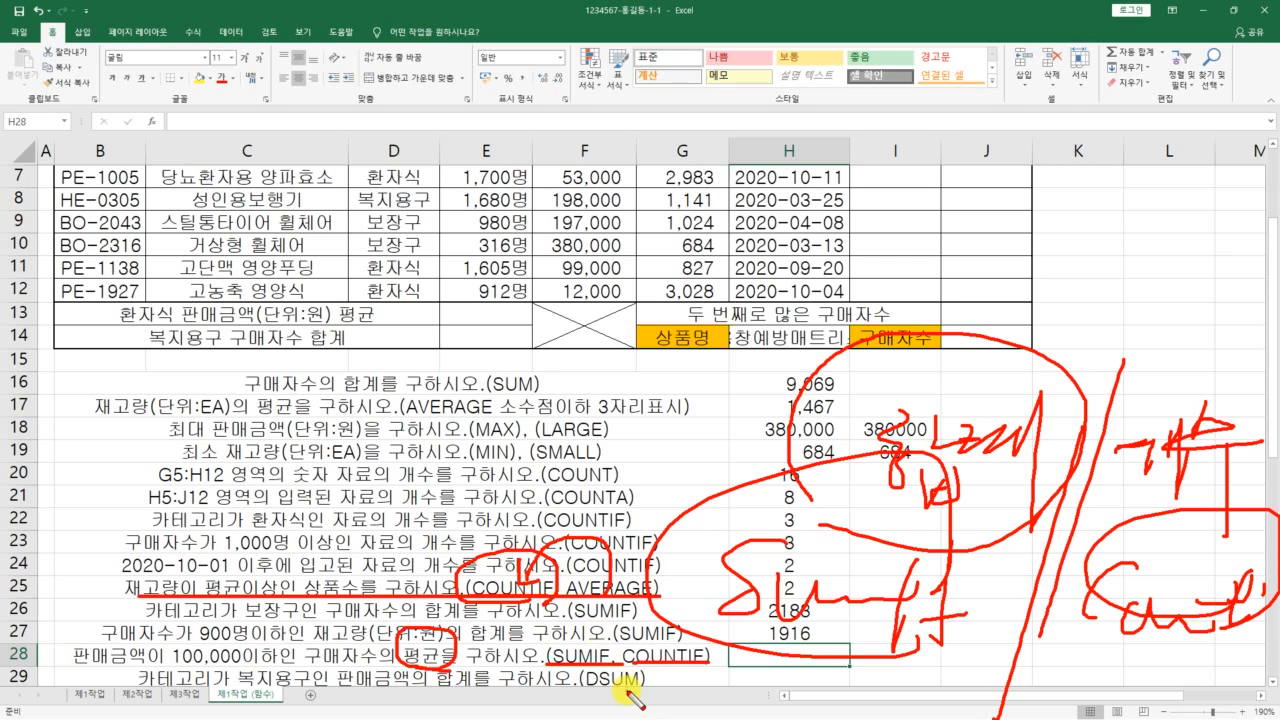
drag(606, 669, 592, 661)
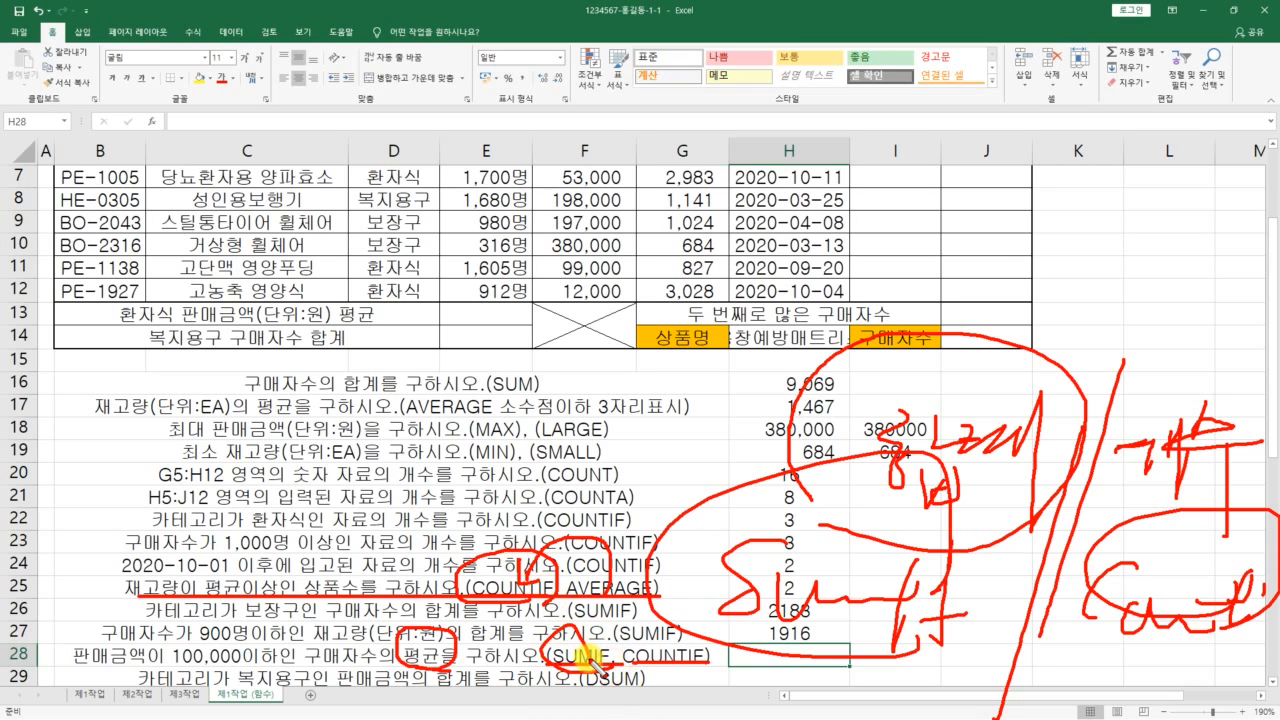
mouse_move(705, 668)
mouse_down()
mouse_move(654, 618)
mouse_move(684, 680)
mouse_up()
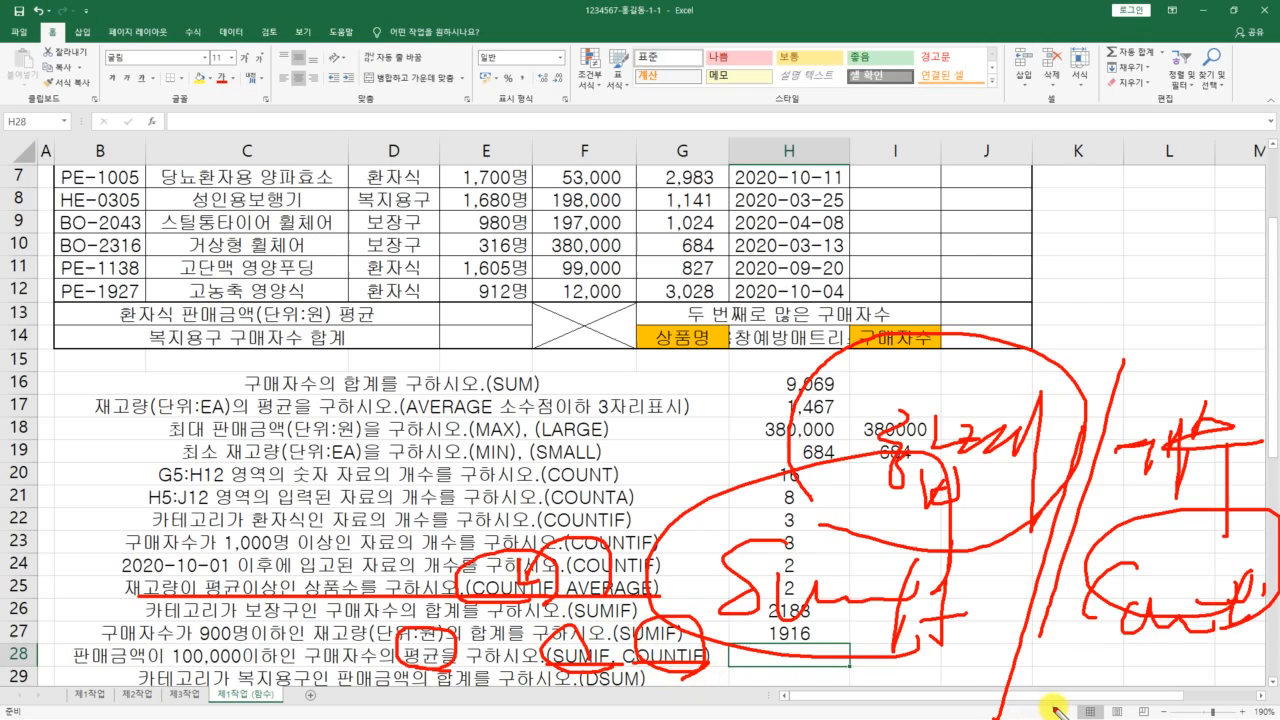
key(Escape)
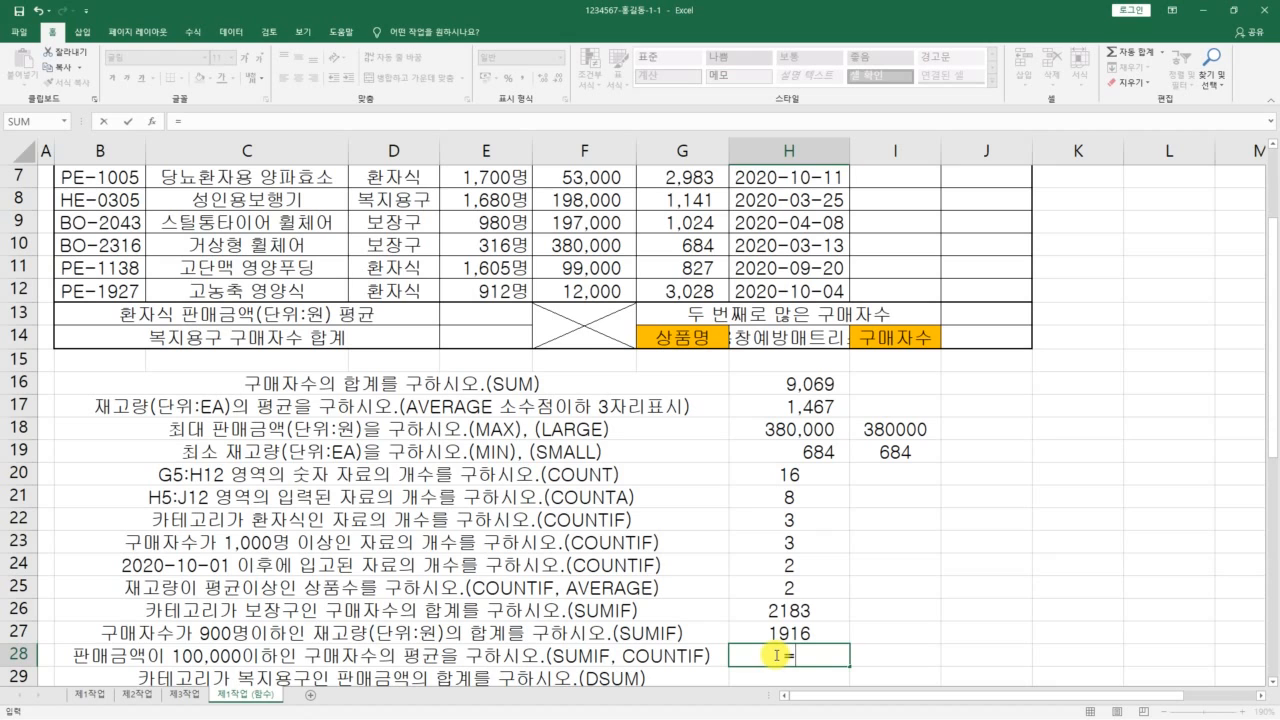
Start a SUMIF formula in H28 and open its function arguments, placed clear of the question text.
text(su)
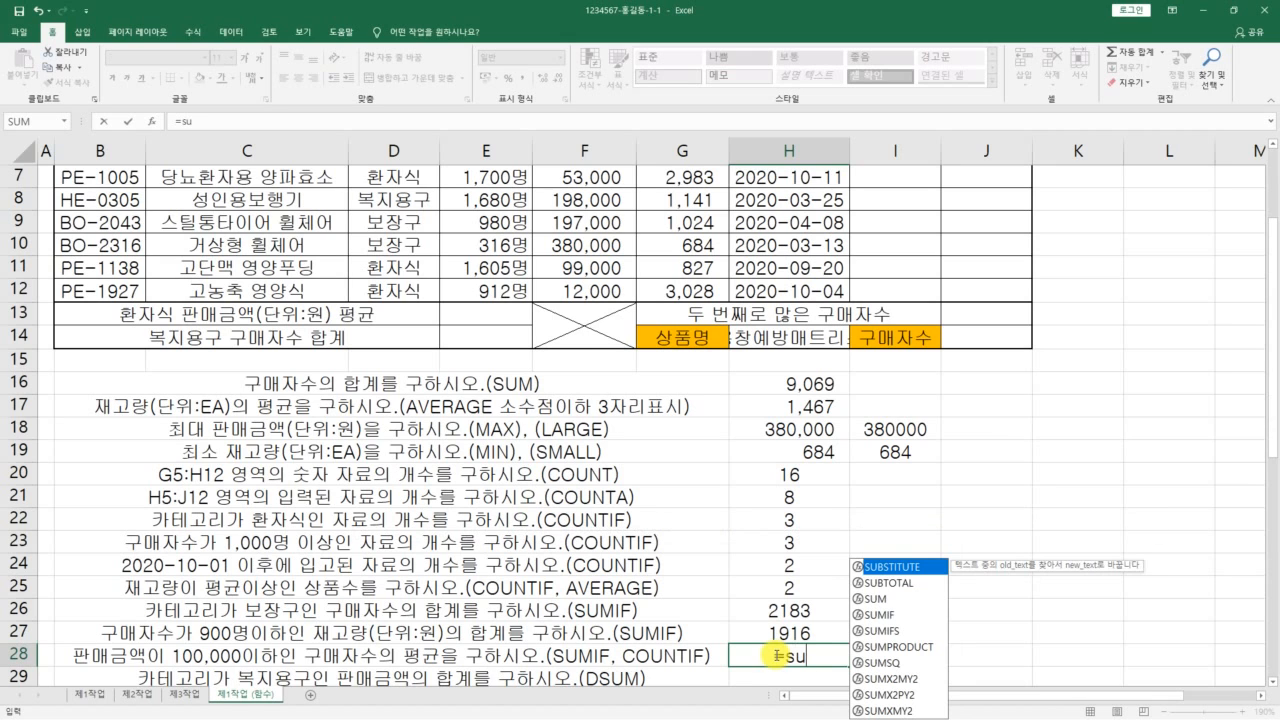
text(mif())
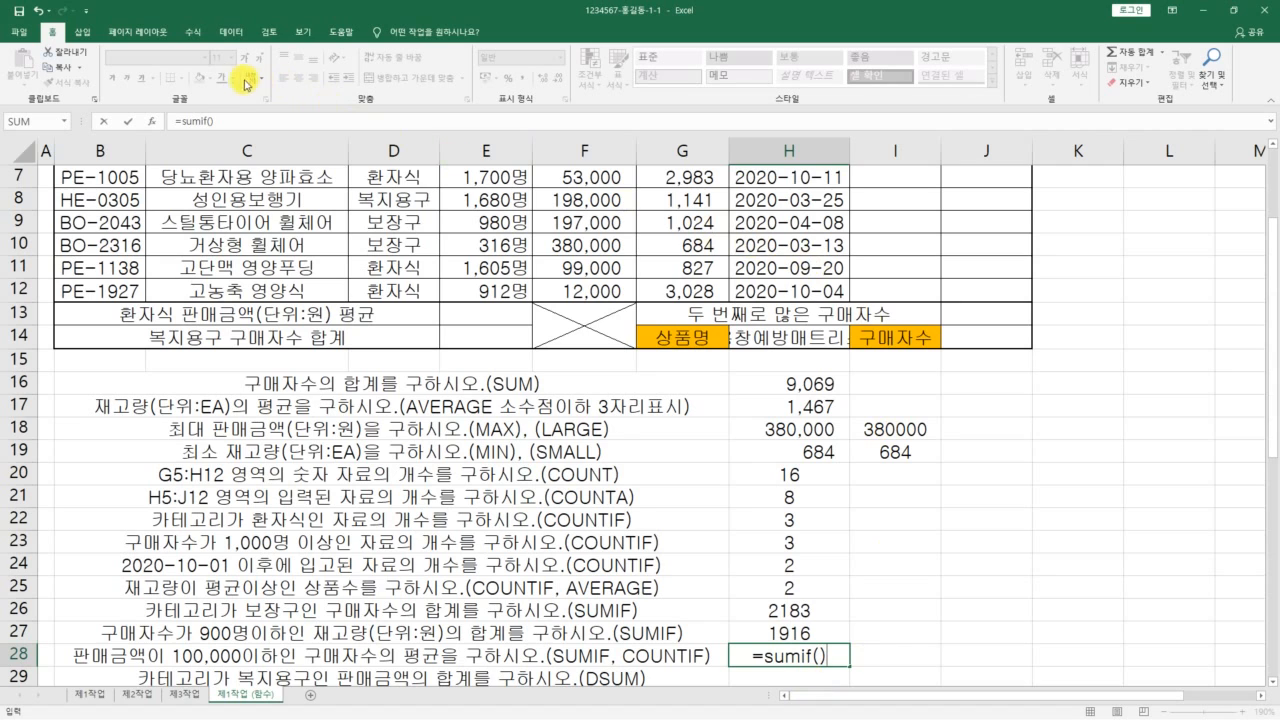
click(150, 122)
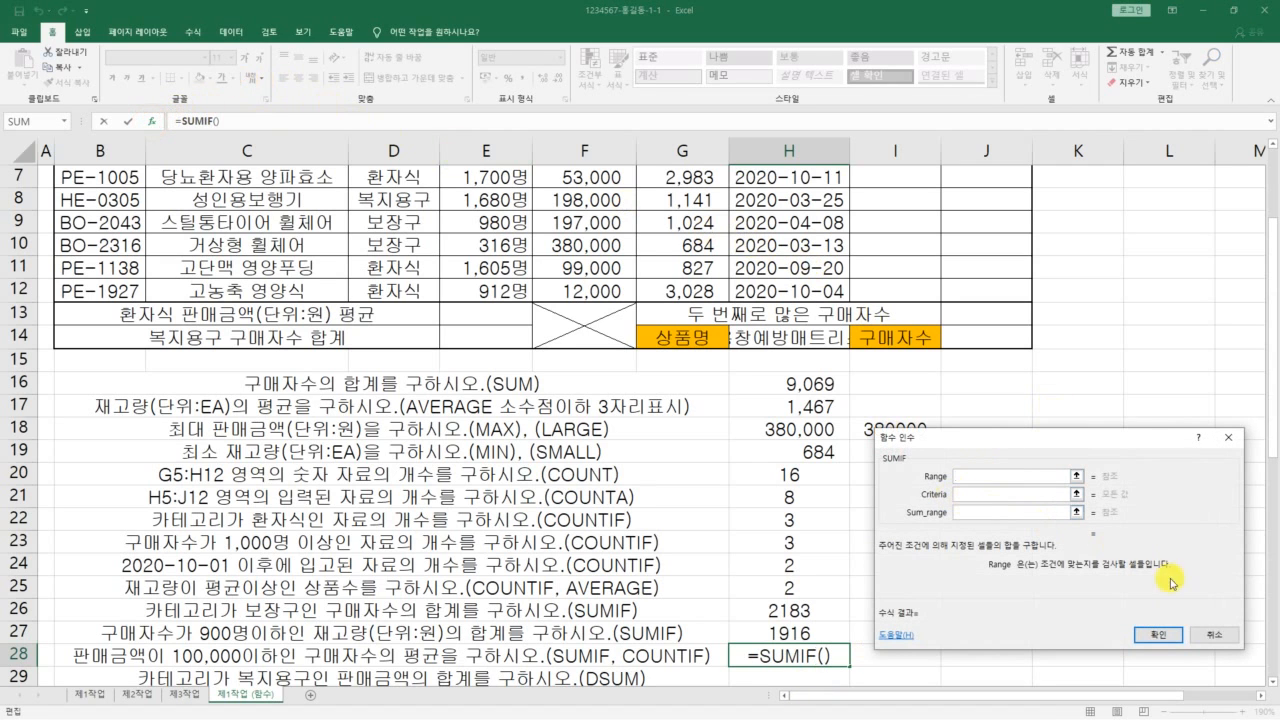
drag(1095, 452, 847, 292)
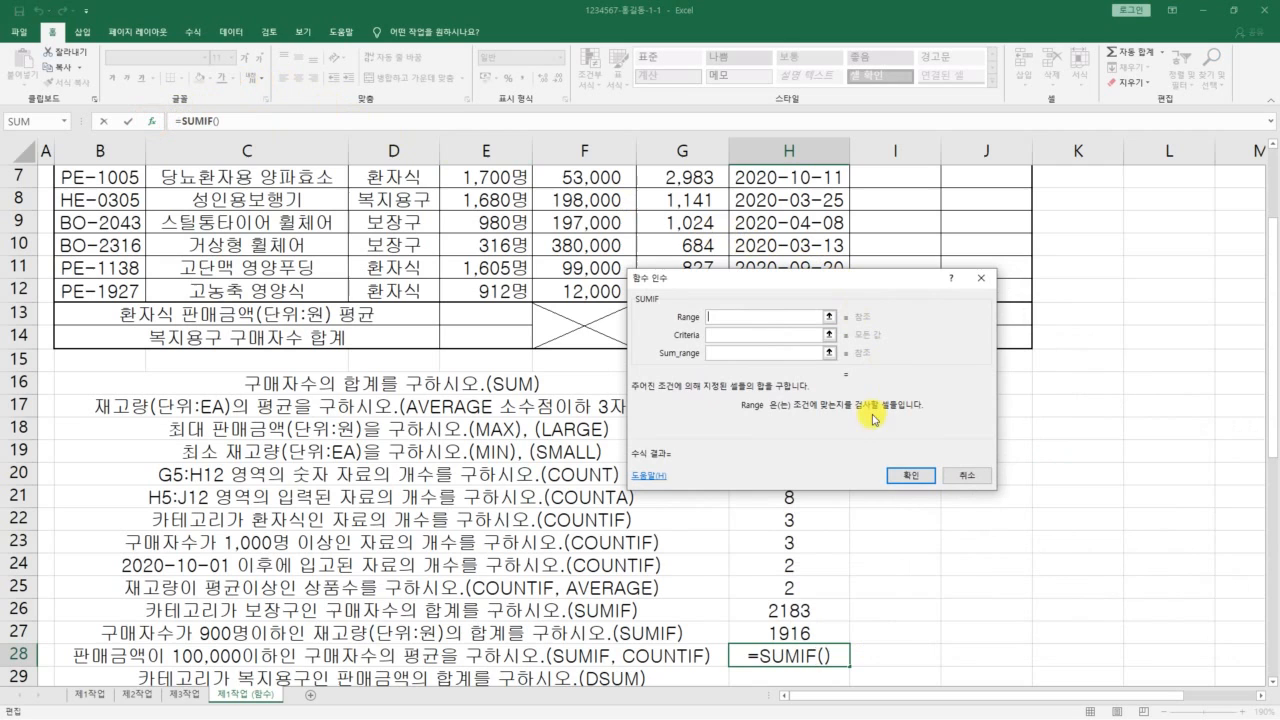
drag(748, 279, 830, 378)
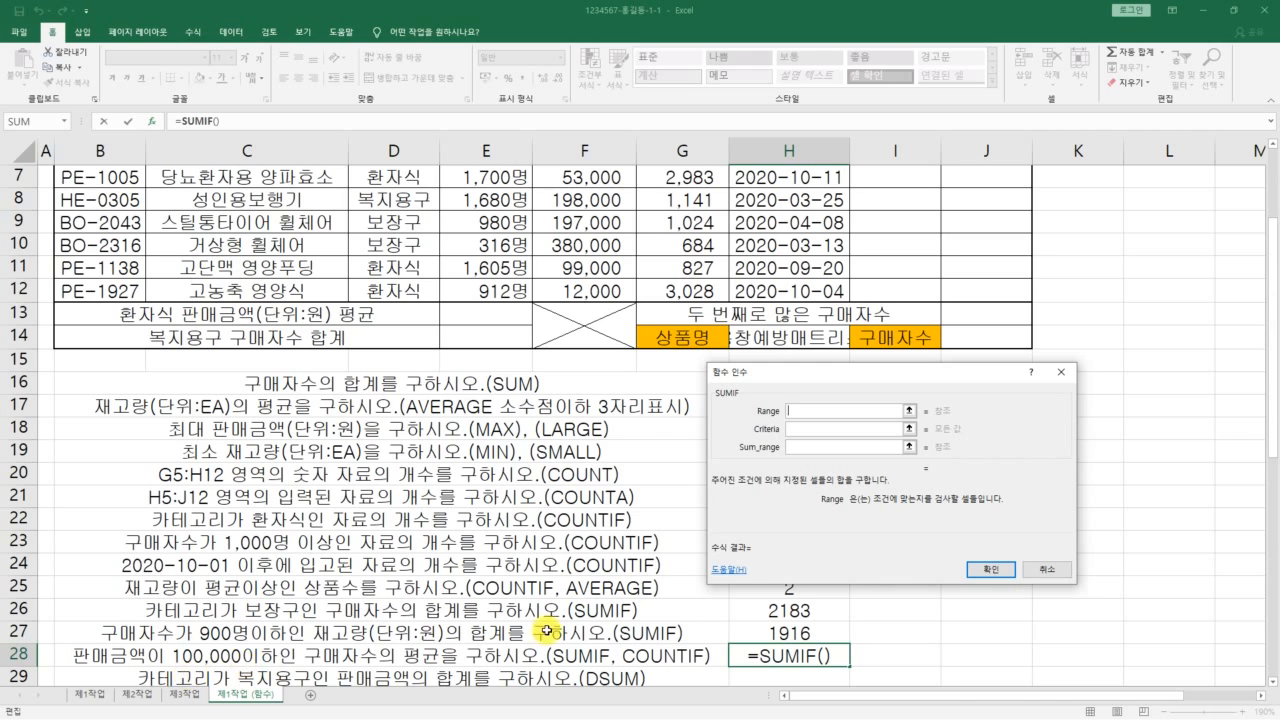
Set the SUMIF Range to the 판매금액 cells F5:F12 and the Criteria to "<=100000".
scroll(547, 630, up, 2)
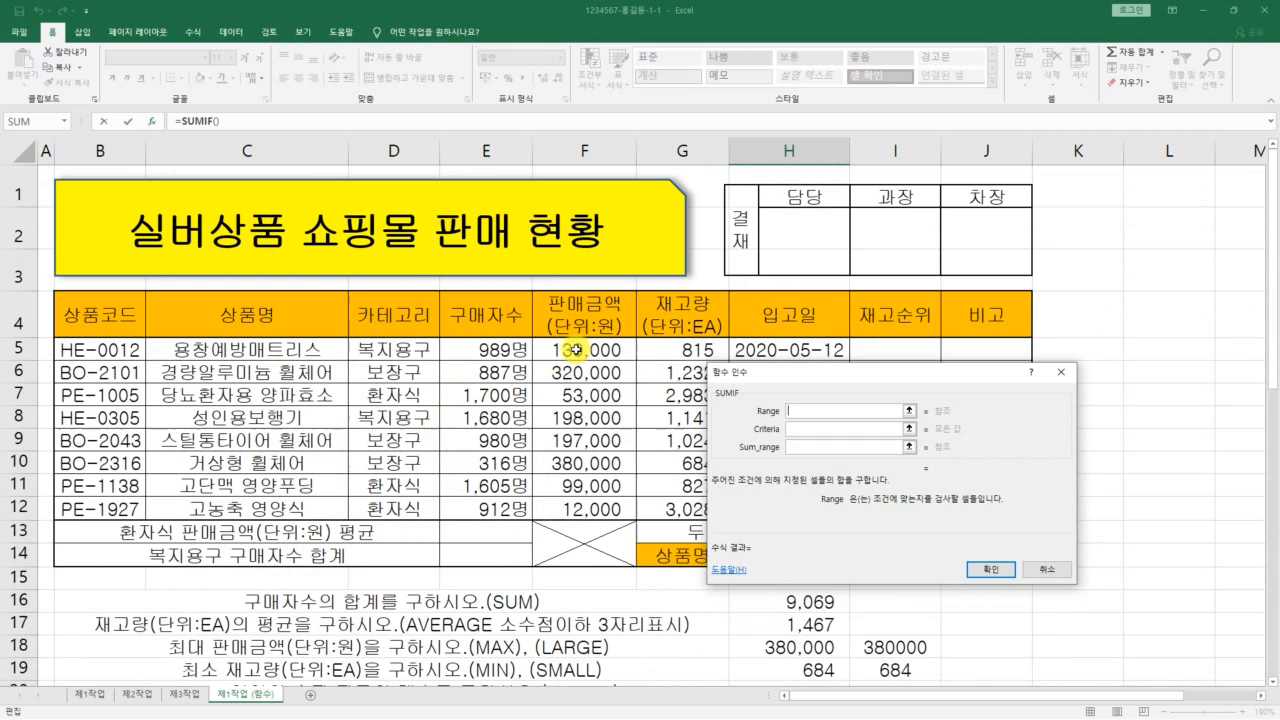
drag(575, 349, 593, 511)
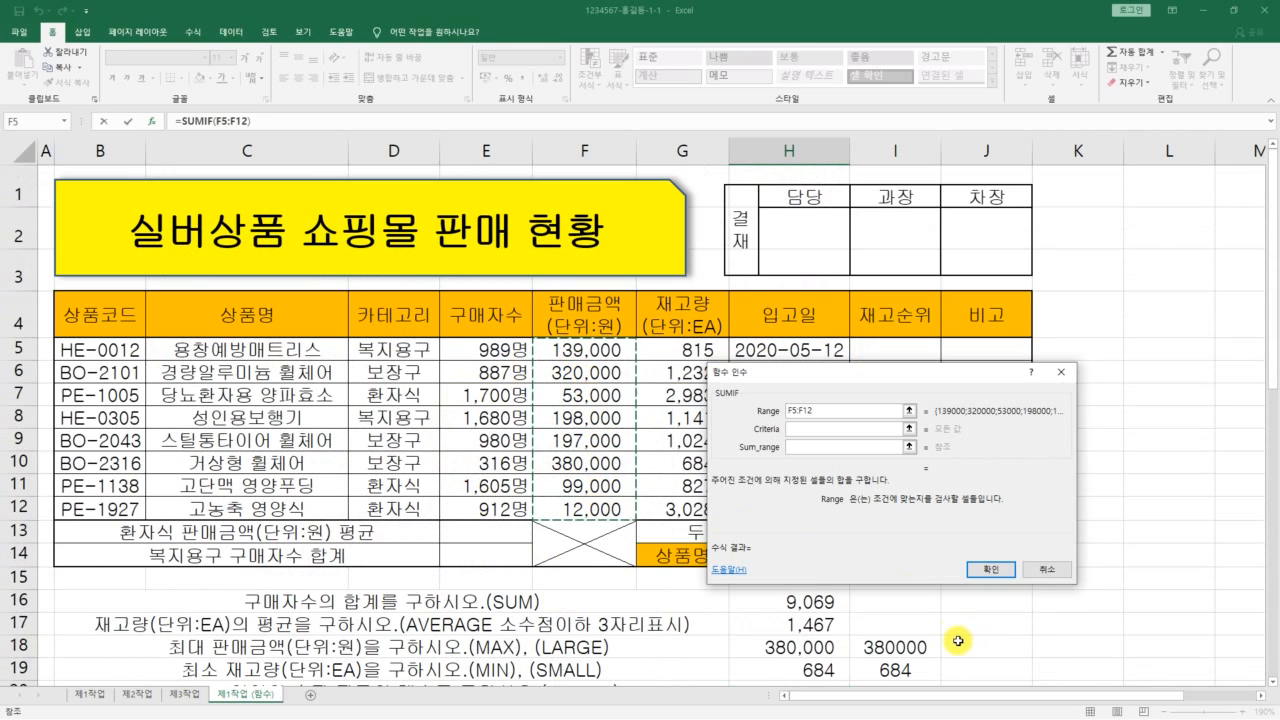
click(800, 428)
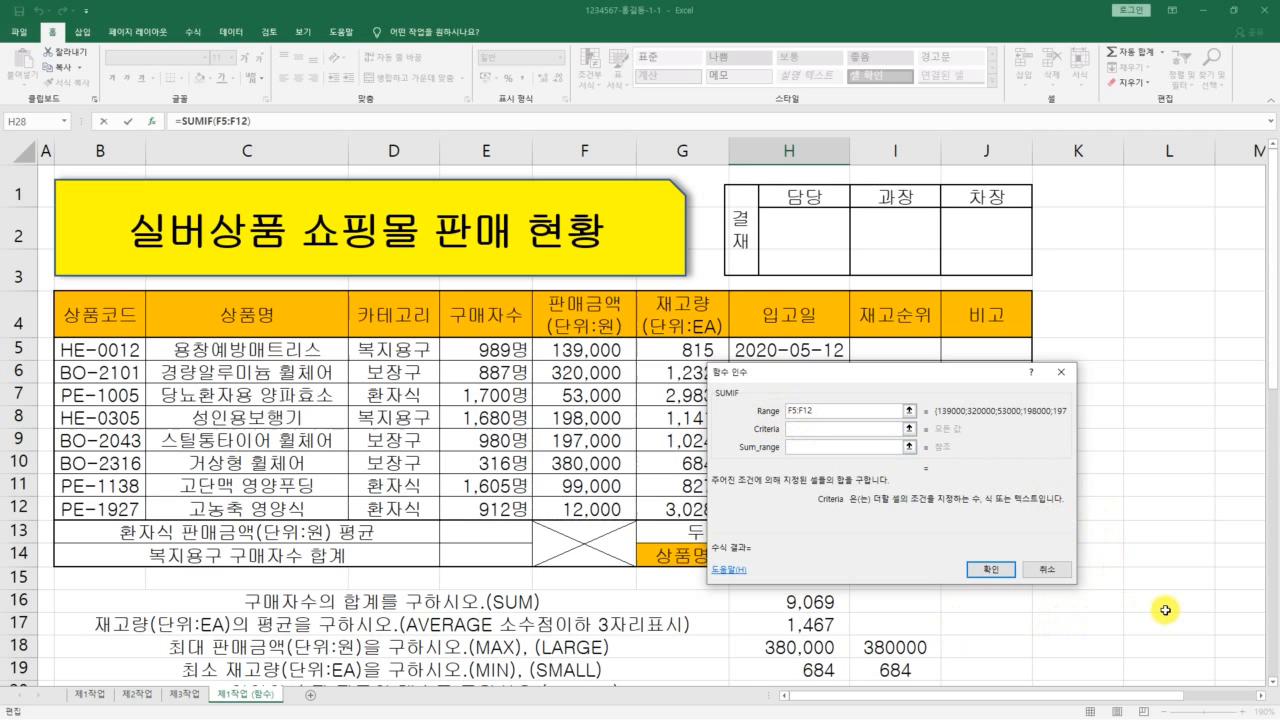
scroll(600, 588, down, 2)
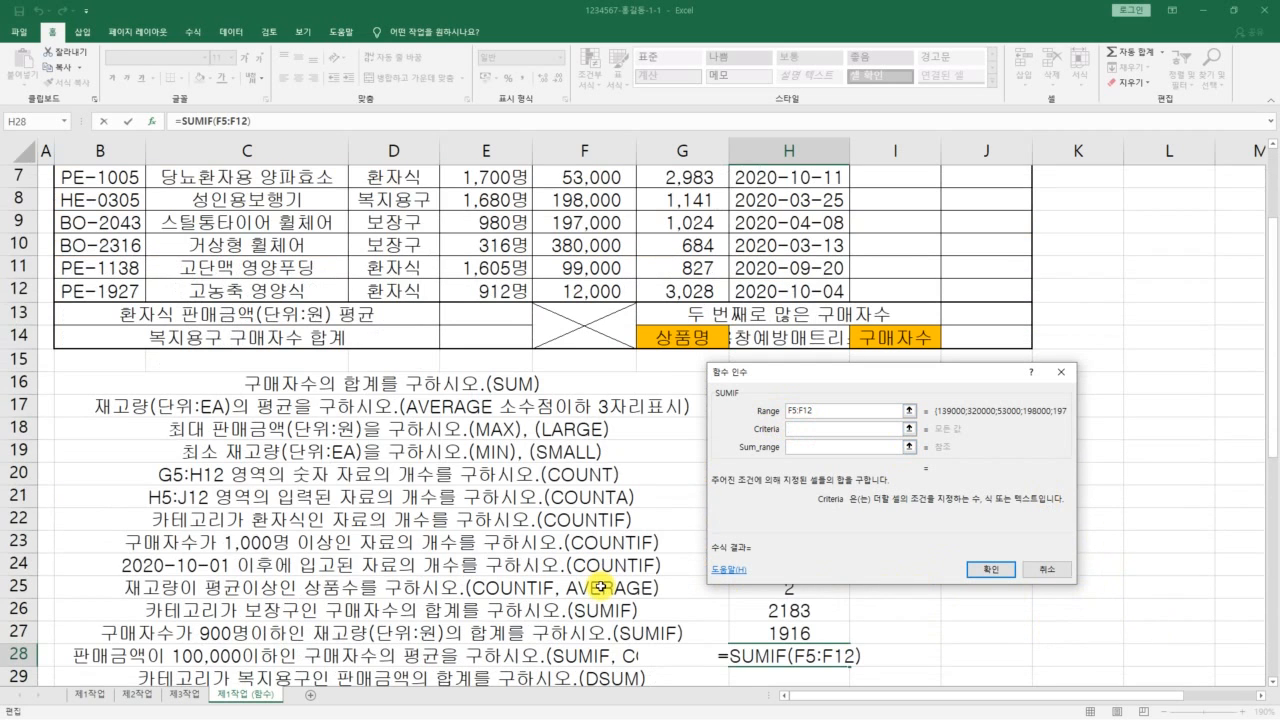
scroll(600, 588, up, 1)
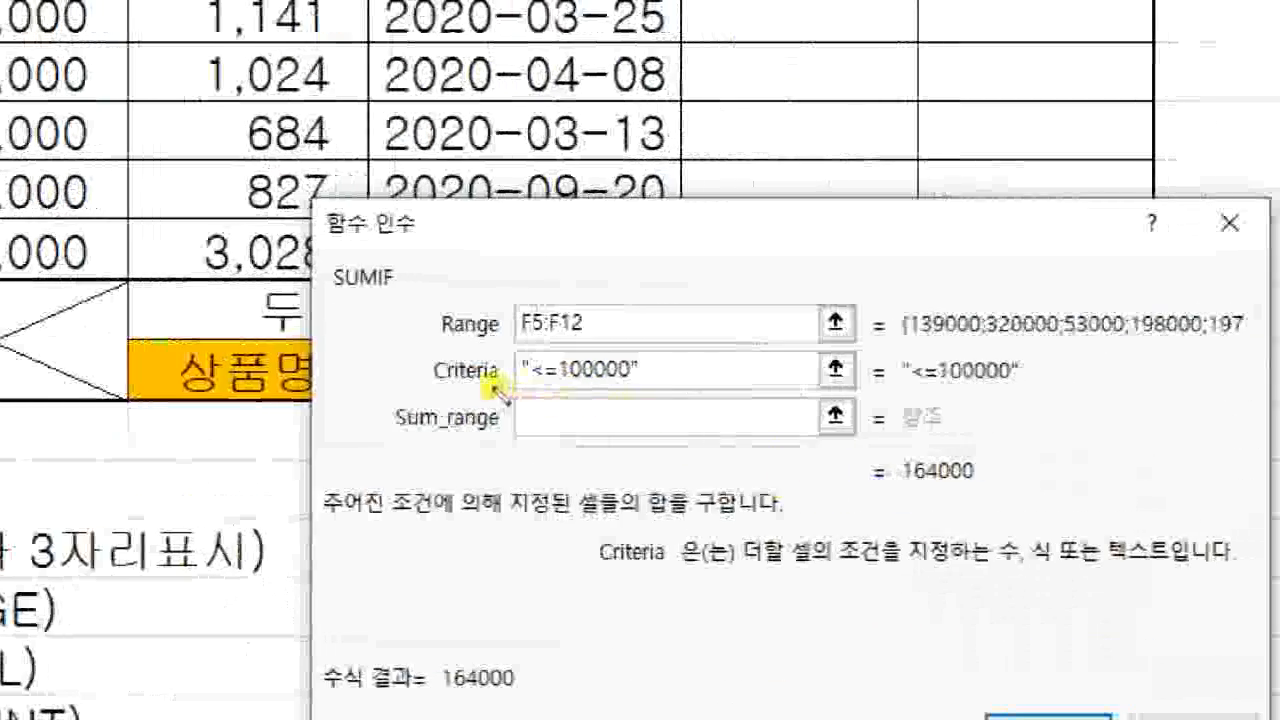
drag(497, 385, 670, 397)
mouse_move(596, 385)
mouse_down()
mouse_move(584, 407)
mouse_move(565, 355)
mouse_move(571, 400)
mouse_move(638, 380)
mouse_up()
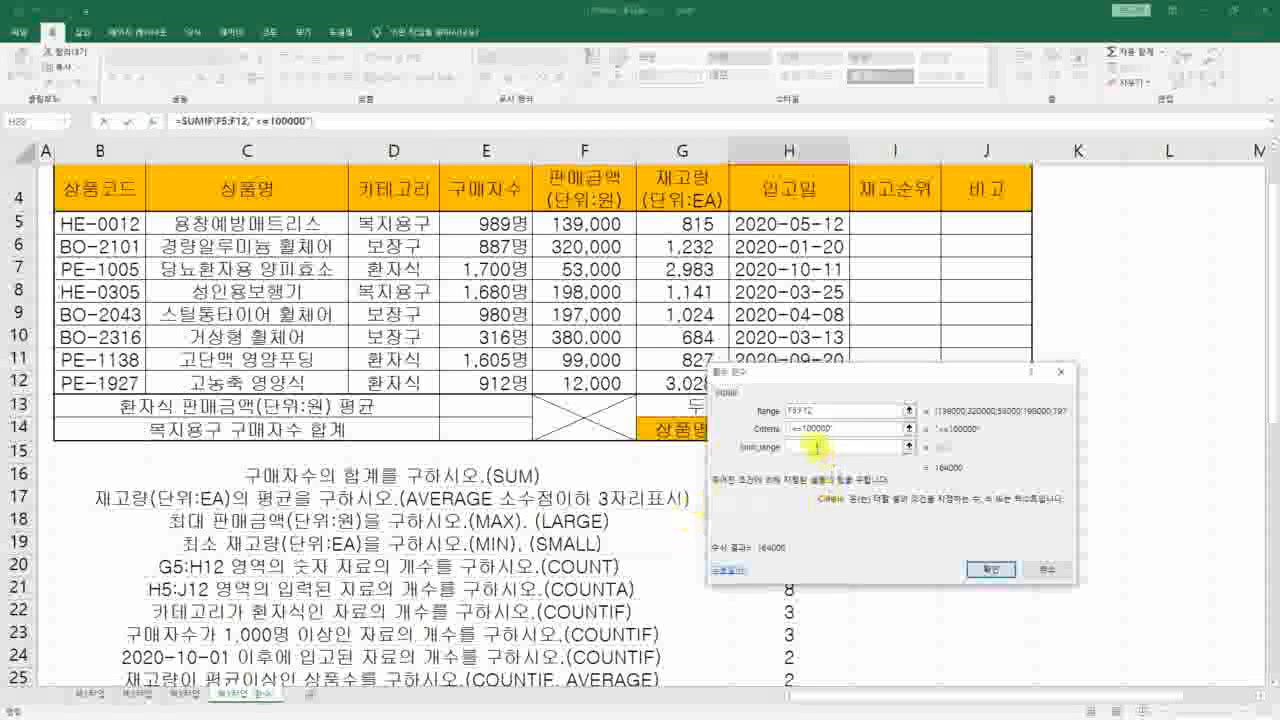
Set Sum_range to the 구매자수 cells E5:E12 as the row 28 question asks and review the three SUMIF arguments.
click(816, 448)
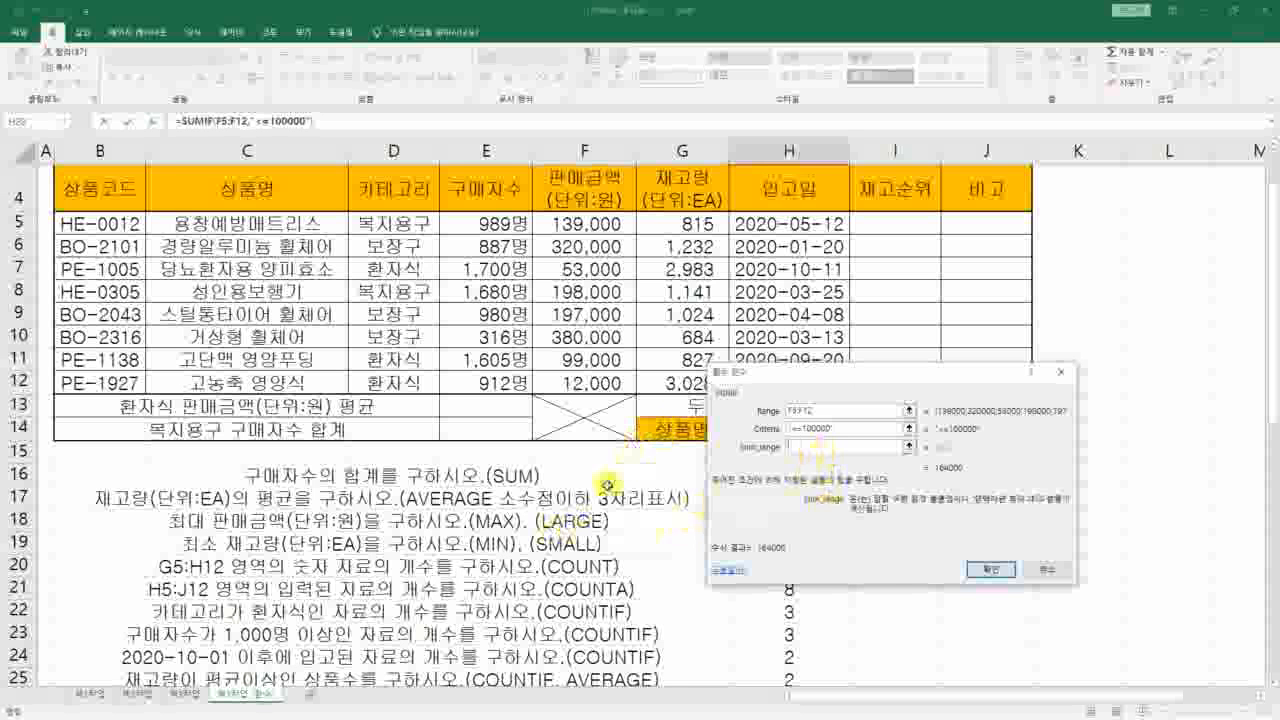
scroll(495, 522, down, 2)
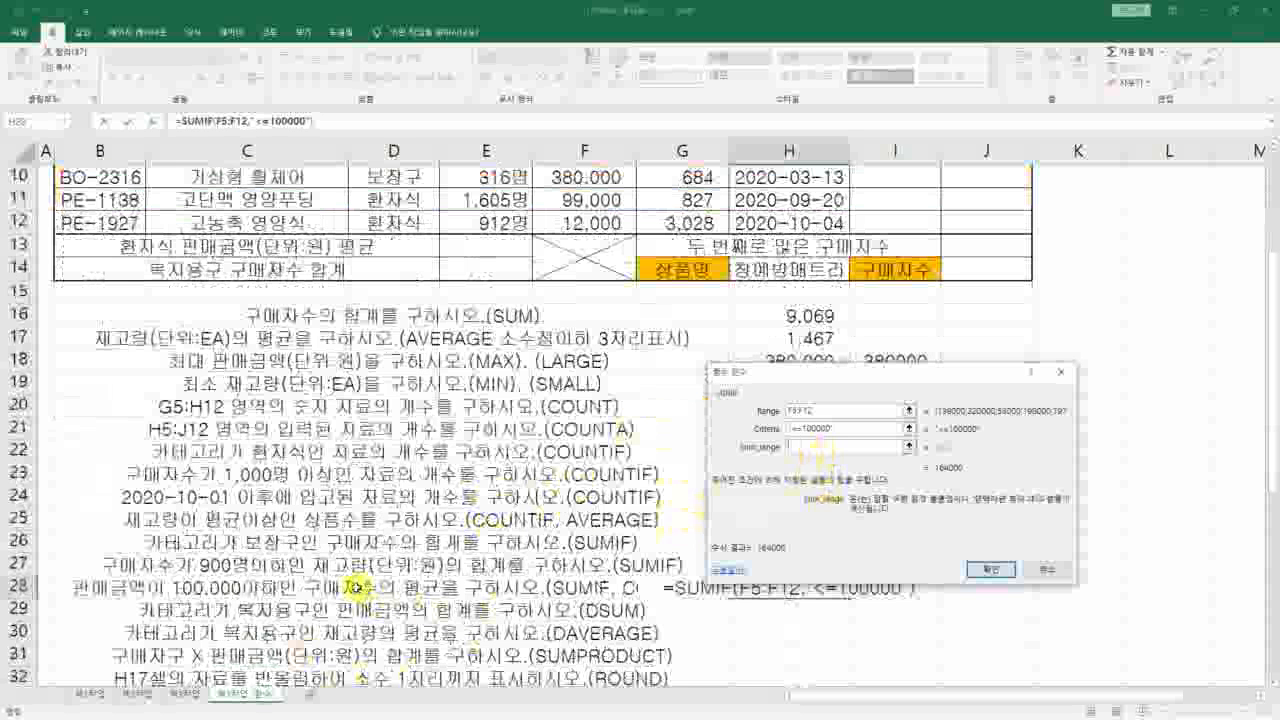
scroll(504, 576, up, 2)
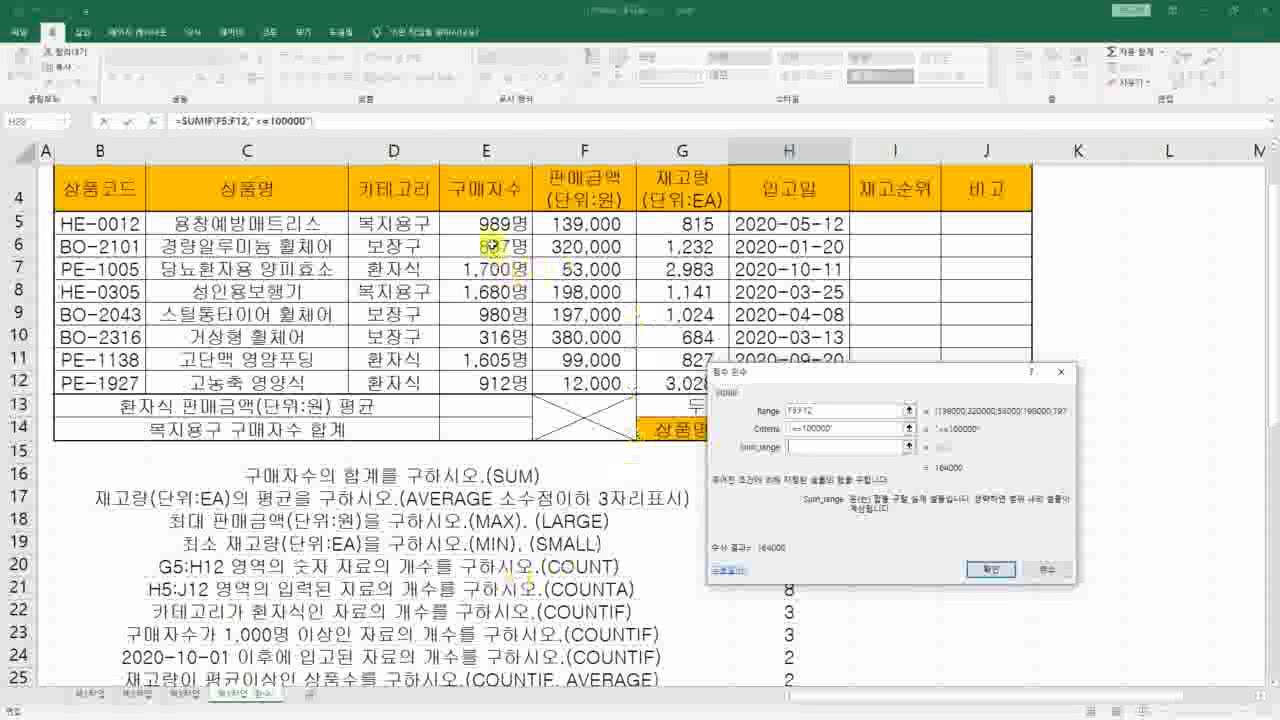
click(495, 222)
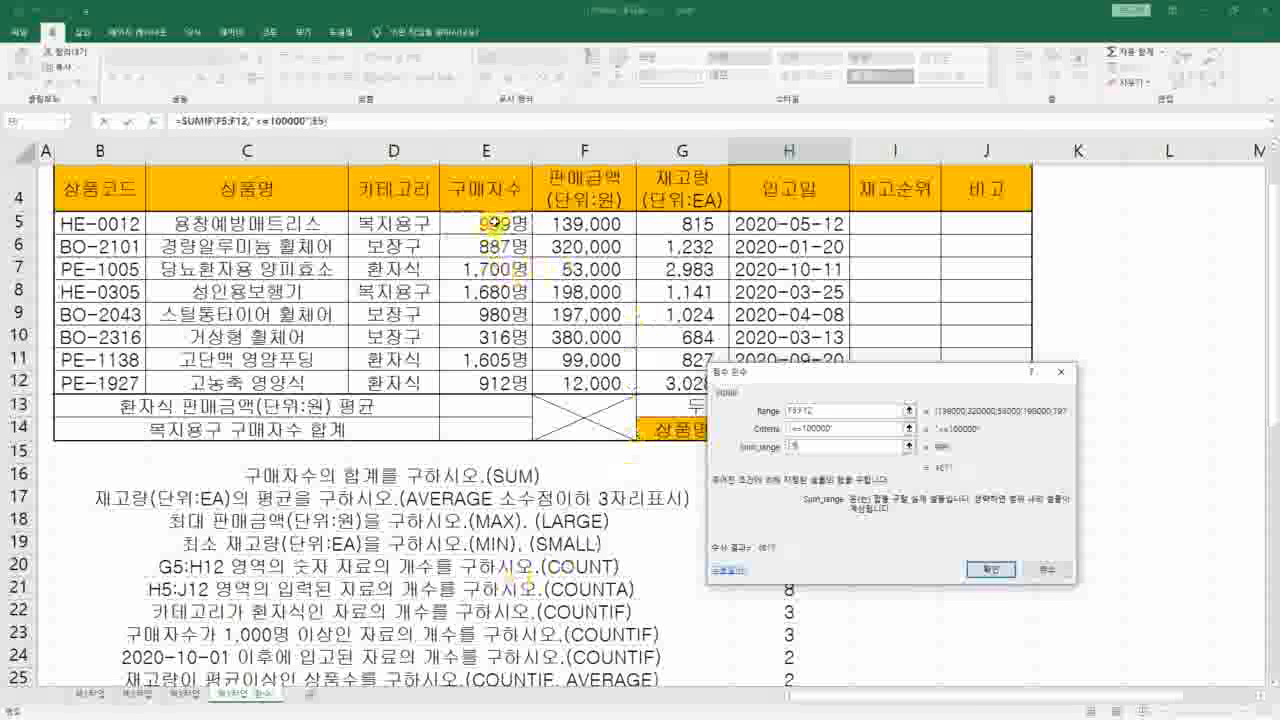
drag(495, 222, 495, 382)
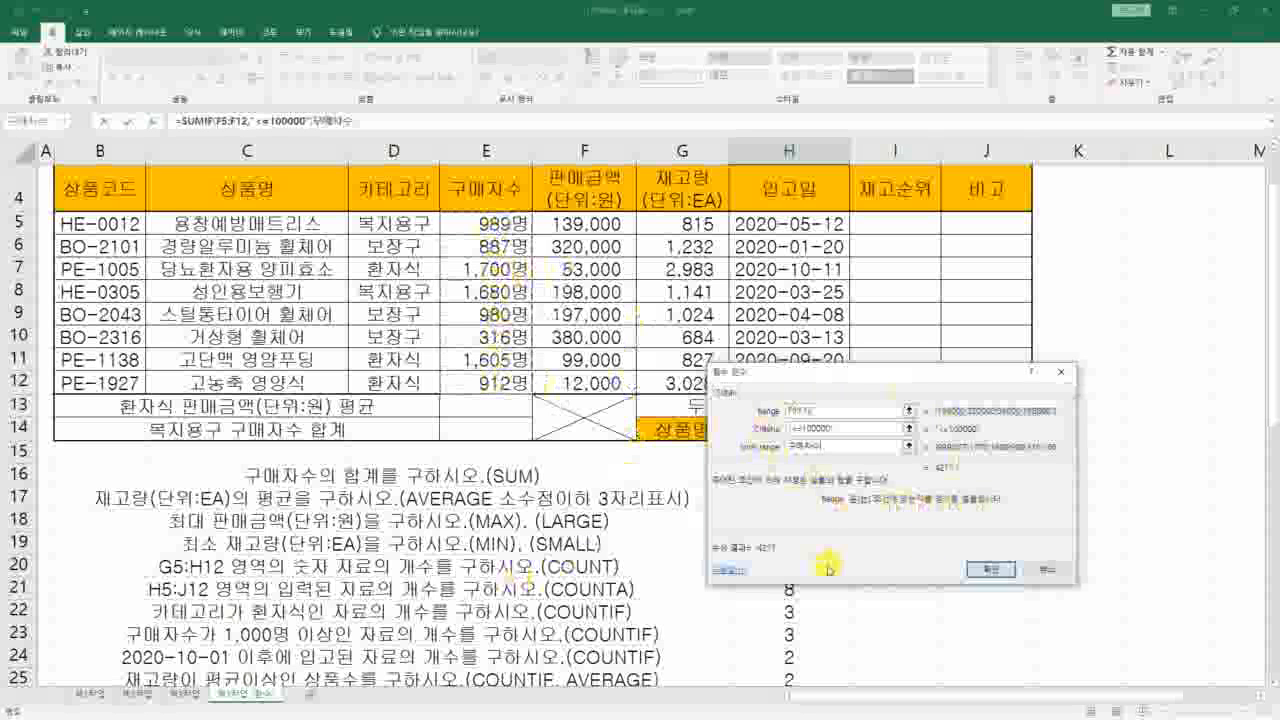
mouse_move(885, 495)
mouse_down()
mouse_move(850, 482)
mouse_move(778, 380)
mouse_move(858, 518)
mouse_up()
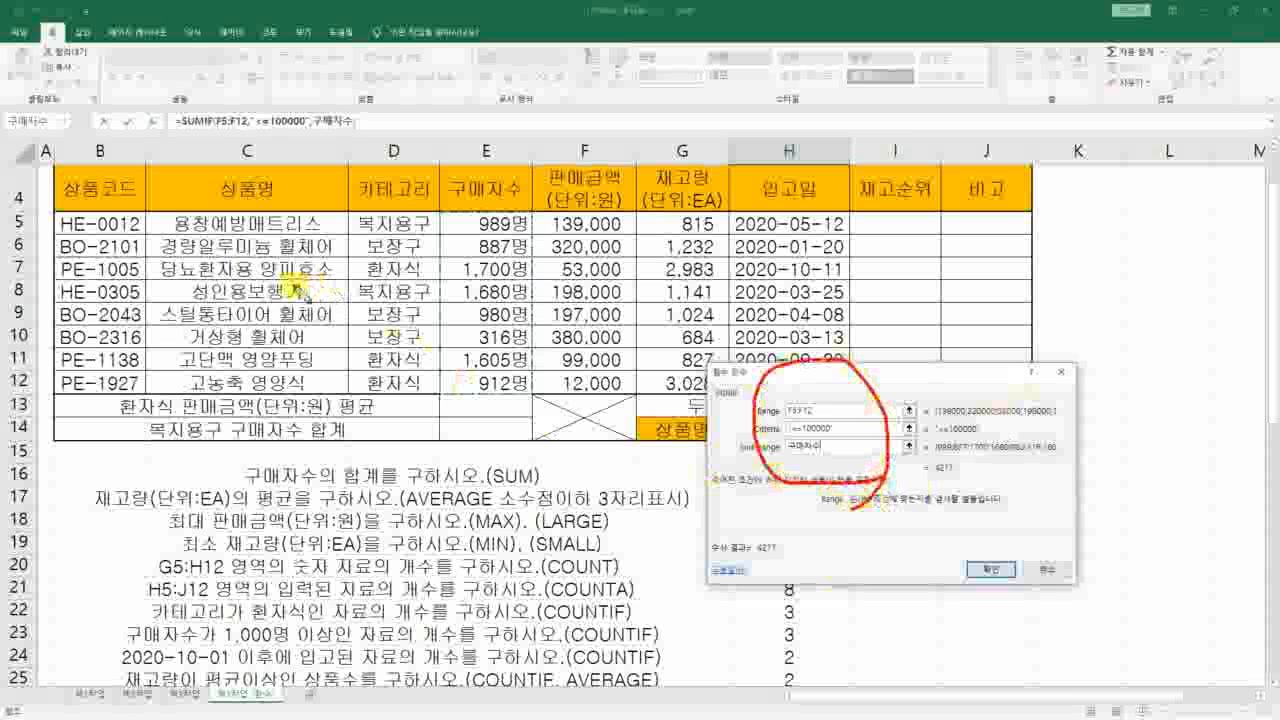
mouse_move(222, 193)
mouse_down()
mouse_move(168, 194)
mouse_move(138, 274)
mouse_up()
drag(248, 246, 329, 269)
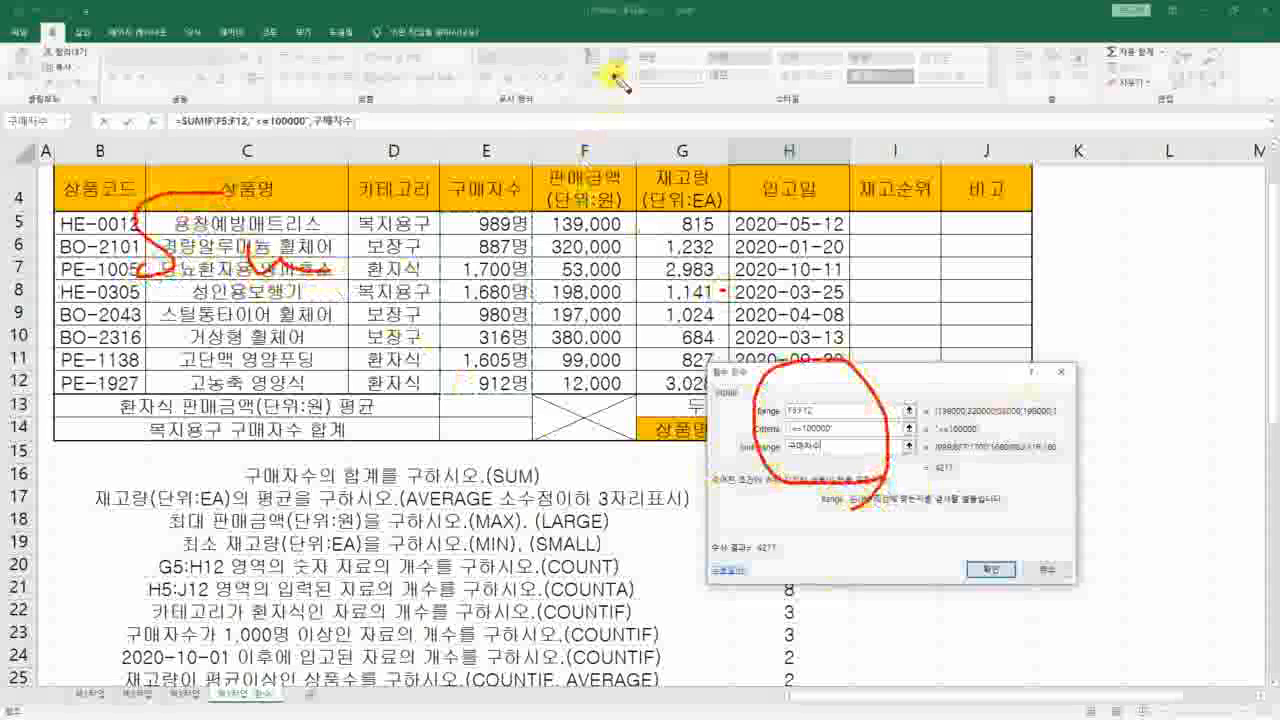
mouse_move(430, 230)
mouse_down()
mouse_move(70, 265)
mouse_move(390, 215)
mouse_up()
mouse_move(1020, 295)
mouse_down()
mouse_move(850, 330)
mouse_move(940, 295)
mouse_up()
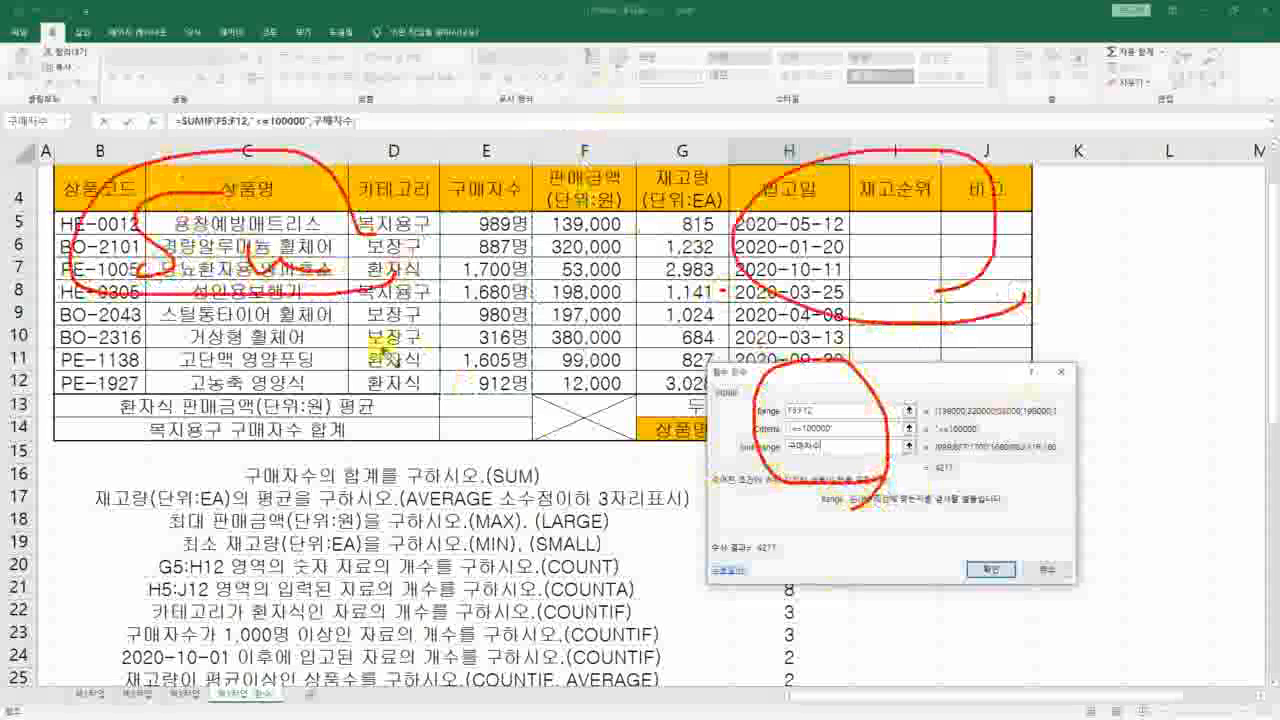
mouse_move(318, 310)
mouse_down()
mouse_move(148, 188)
mouse_move(362, 190)
mouse_up()
mouse_move(888, 264)
mouse_down()
mouse_move(702, 286)
mouse_move(1016, 276)
mouse_up()
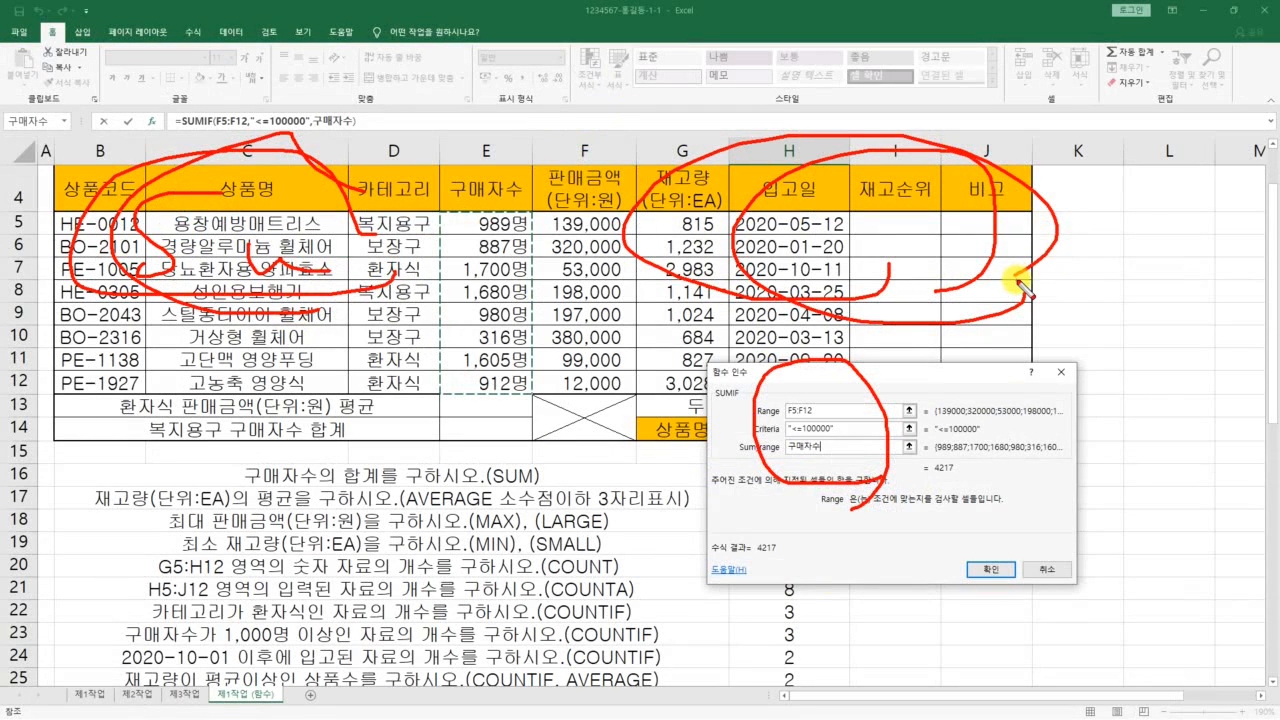
key(Escape)
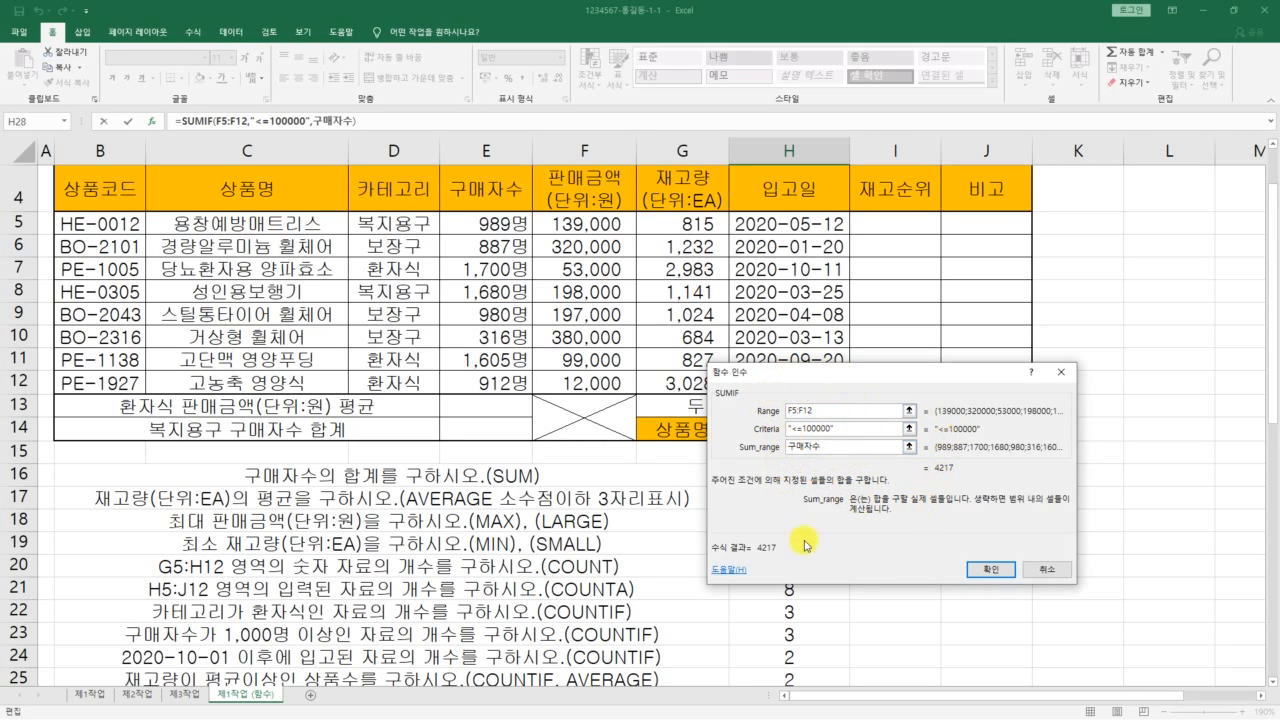
Accept the SUMIF arguments to enter the 구매자수 total in H28 as the dividend of the row 28 average.
click(991, 569)
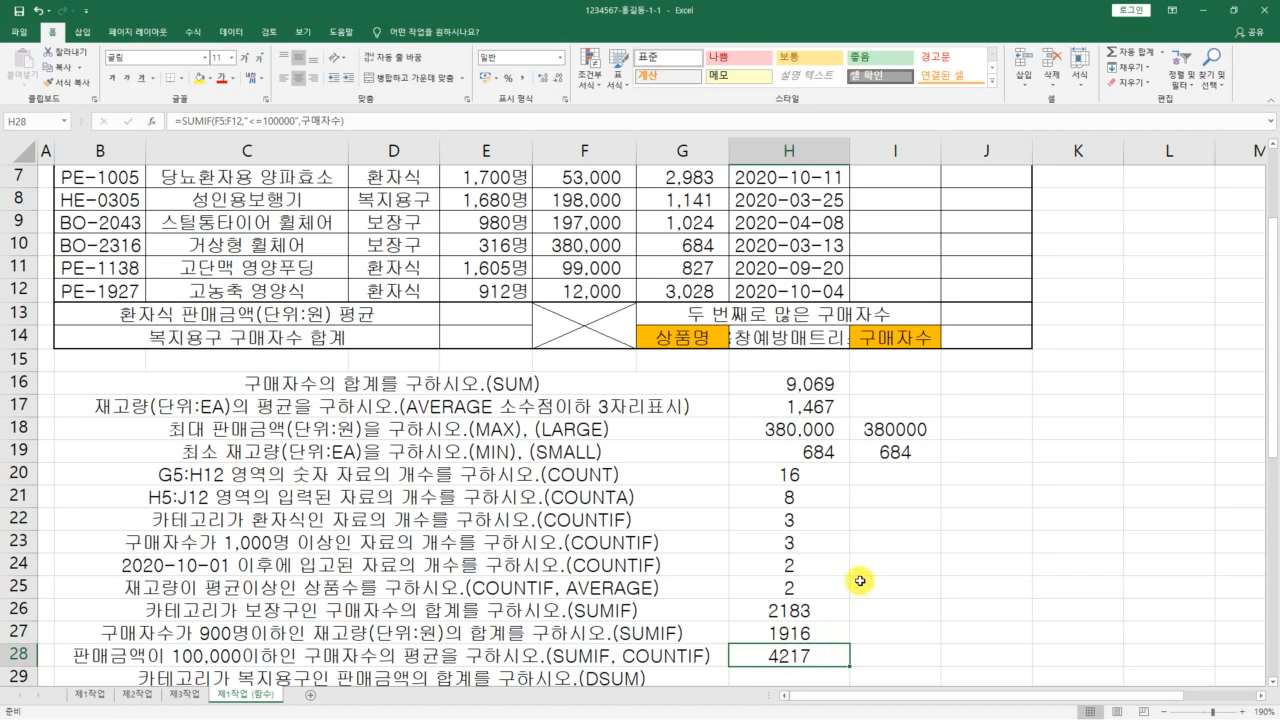
drag(870, 579, 808, 690)
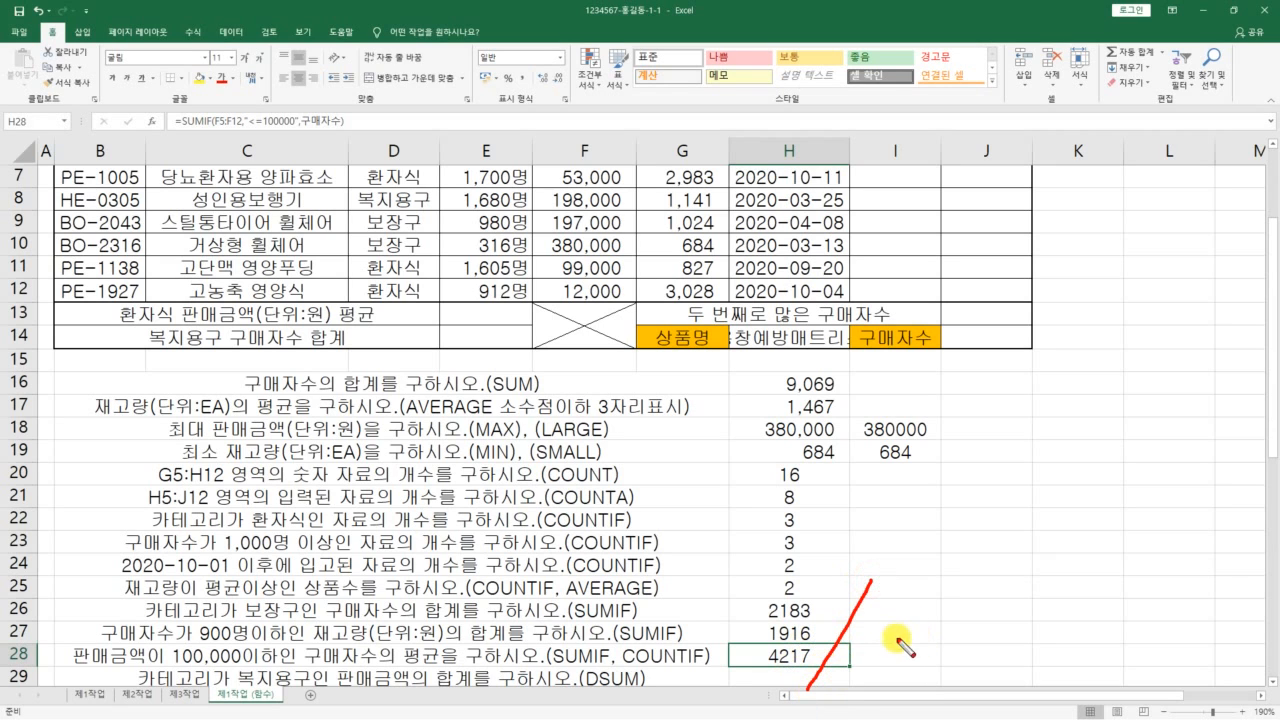
mouse_move(926, 640)
mouse_down()
mouse_move(1045, 655)
mouse_move(1040, 684)
mouse_up()
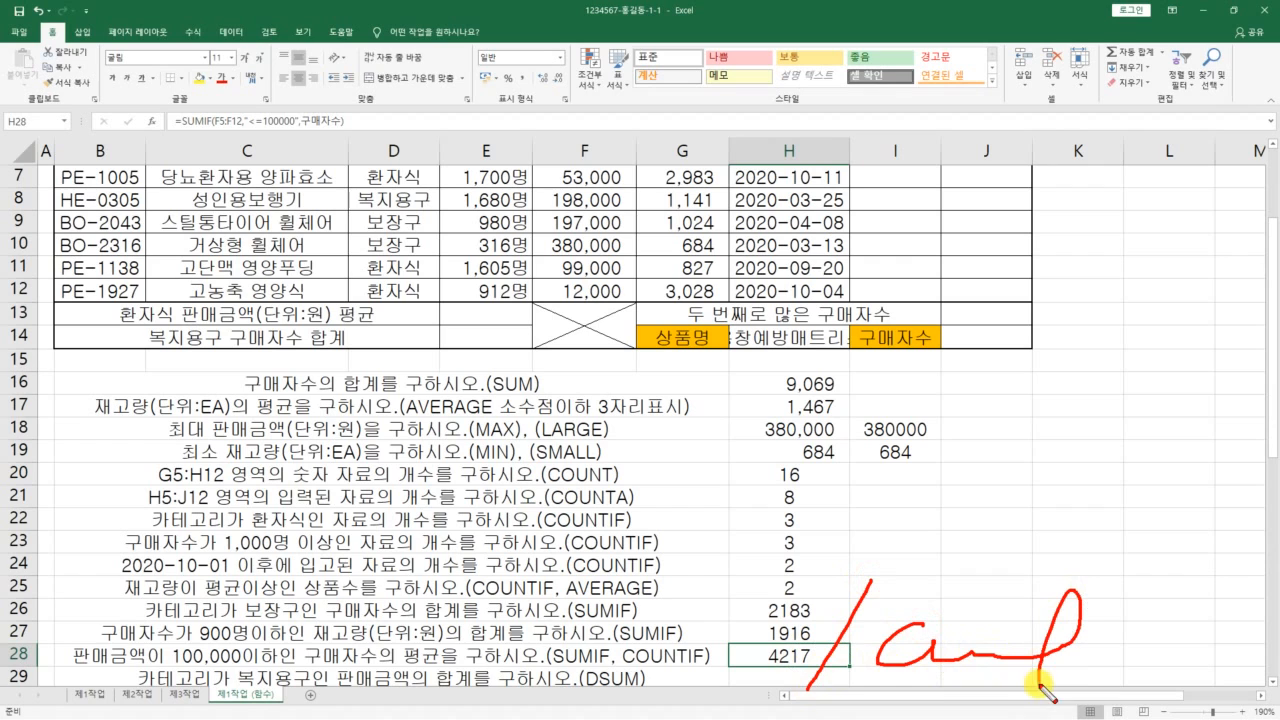
key(Escape)
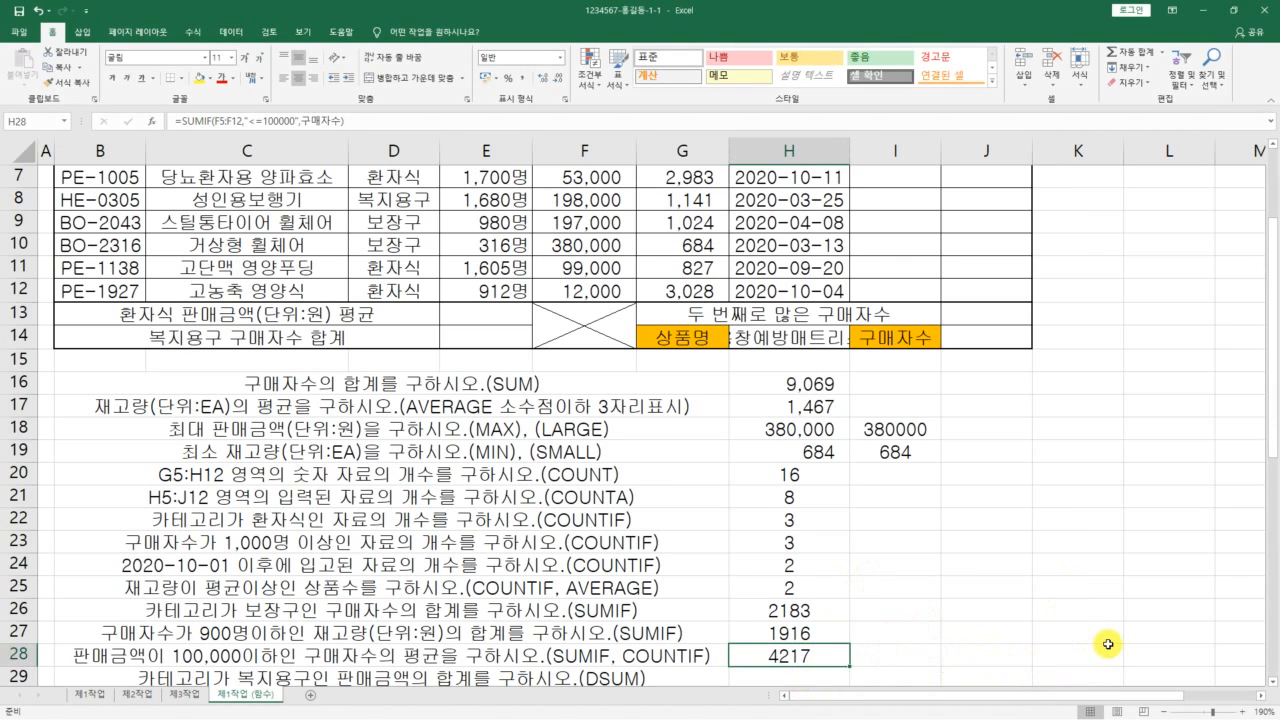
double_click(818, 659)
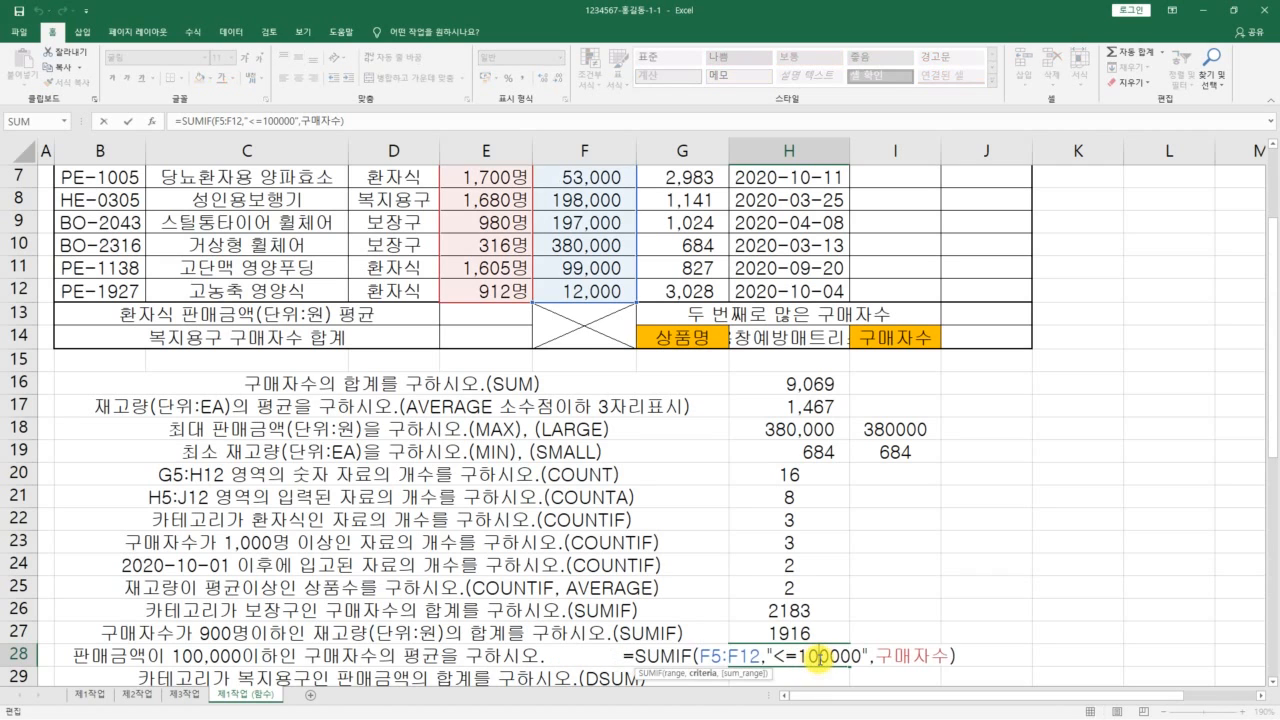
key(Escape)
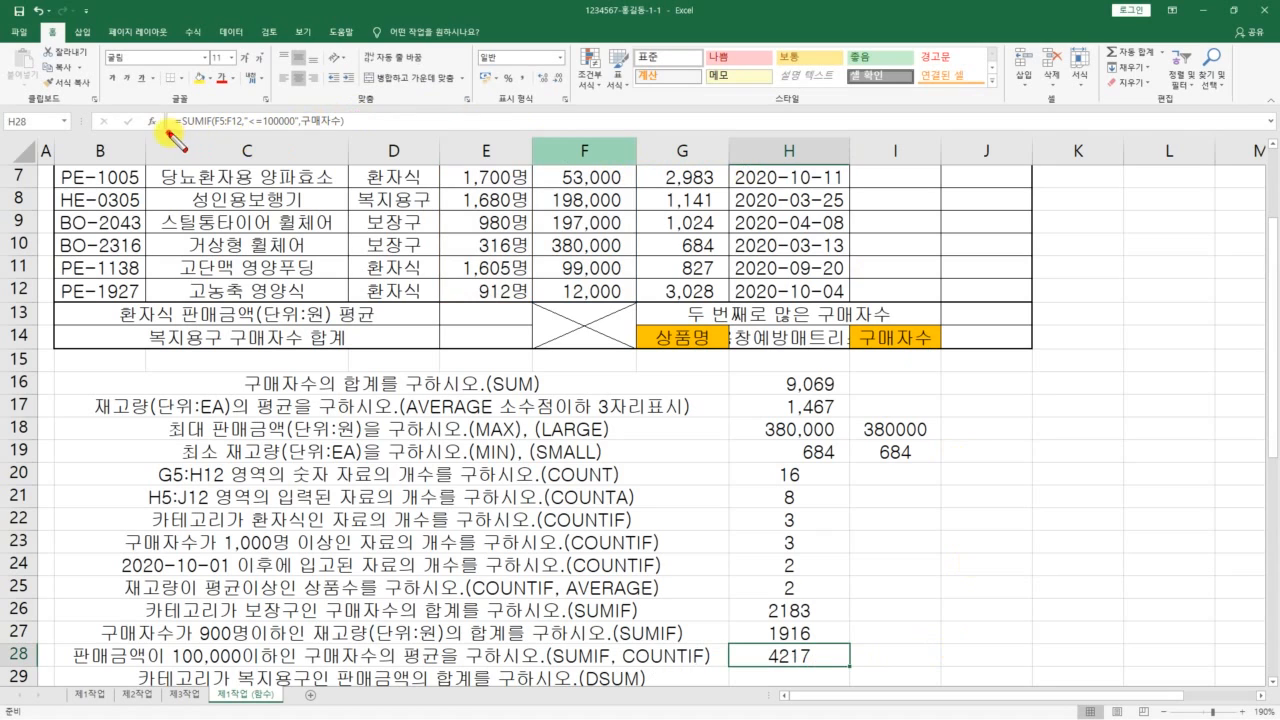
mouse_move(175, 142)
mouse_down()
mouse_move(423, 133)
mouse_move(566, 96)
mouse_move(197, 103)
mouse_up()
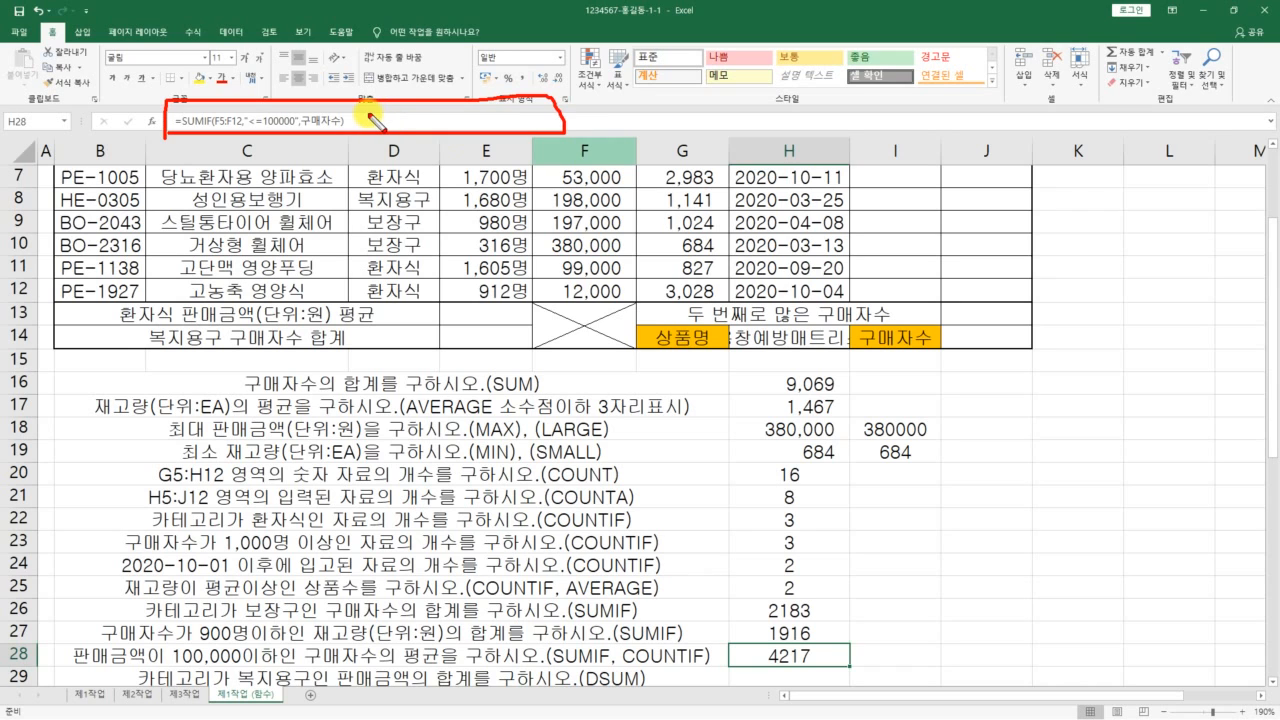
Append "/countif()" to the end of the existing SUMIF formula in H28.
key(F2)
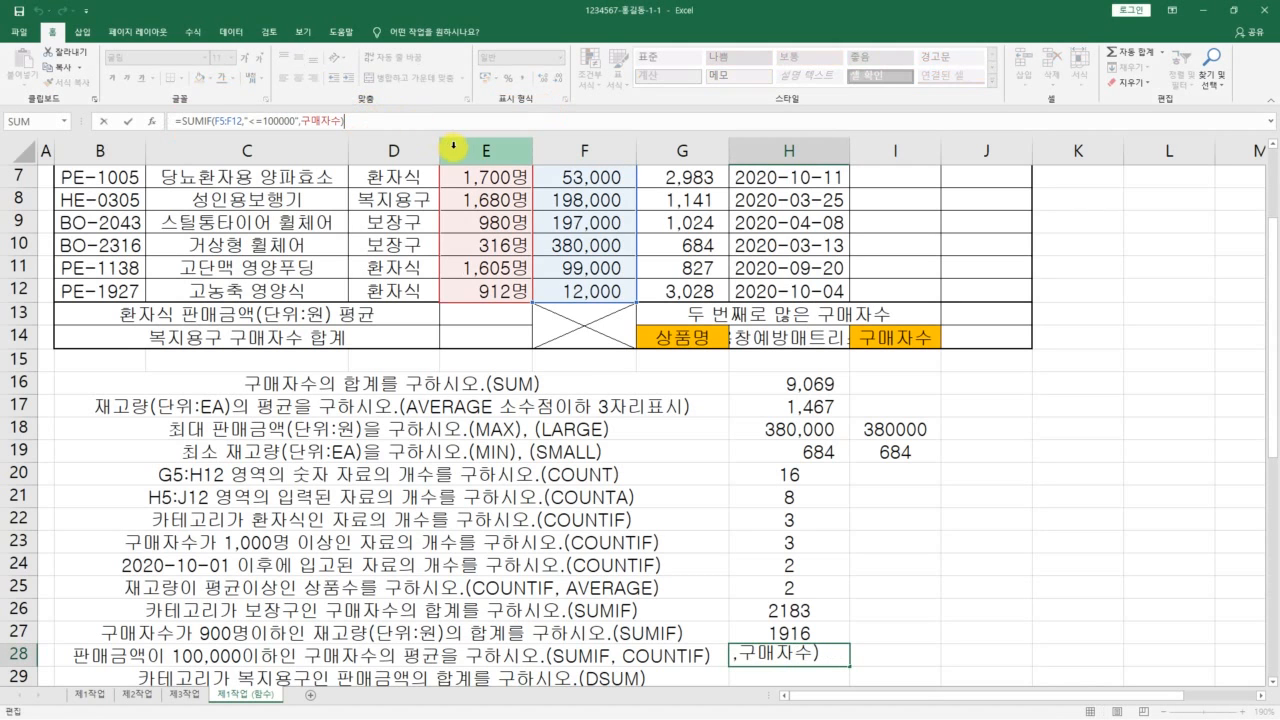
drag(366, 135, 397, 128)
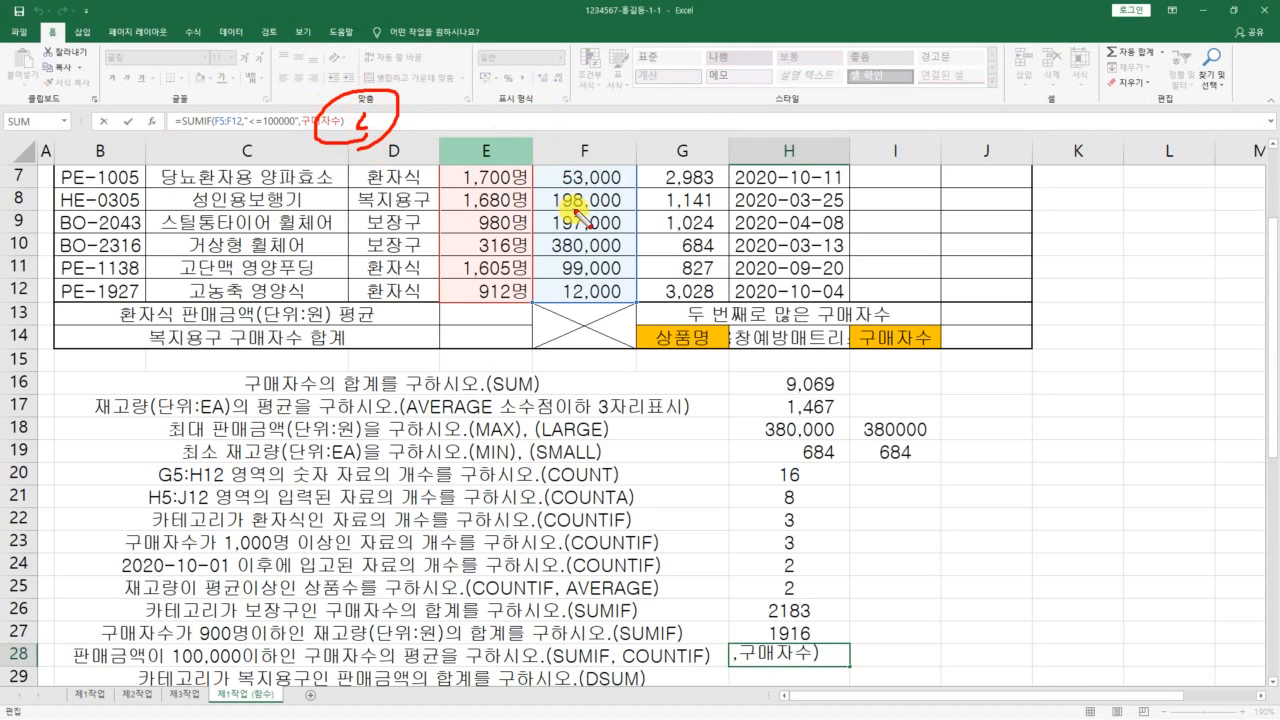
key(Escape)
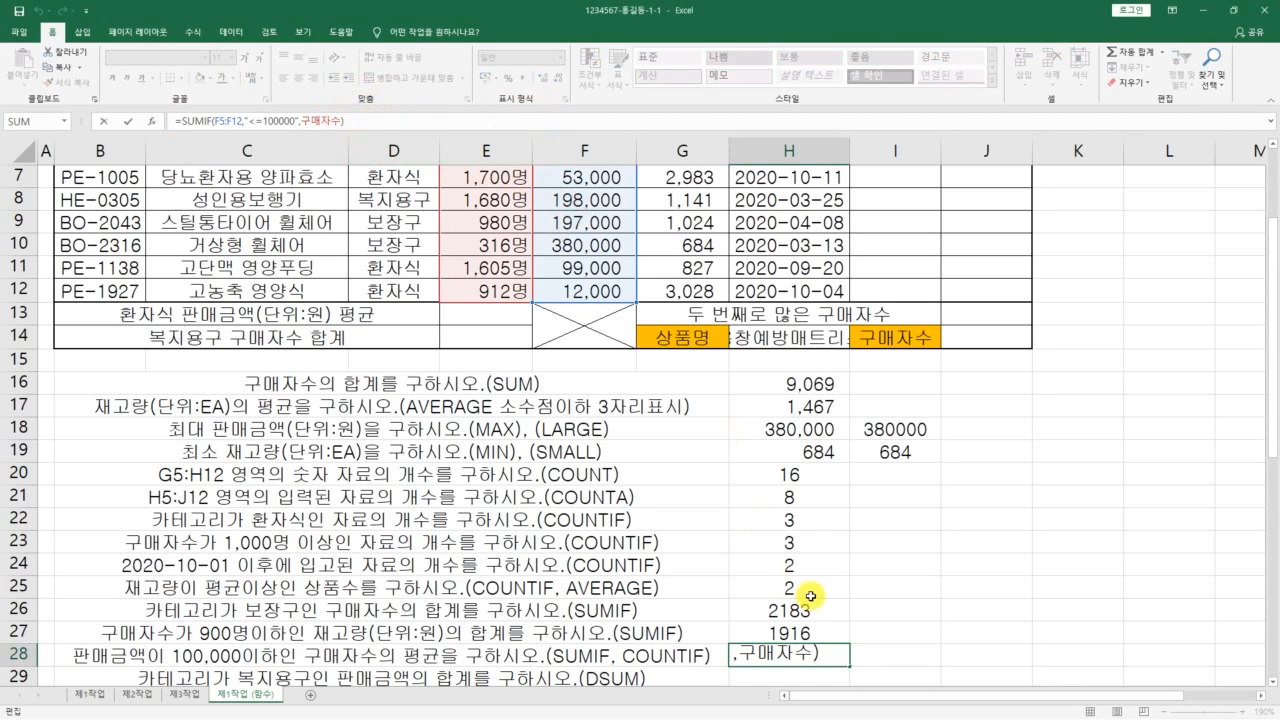
click(827, 655)
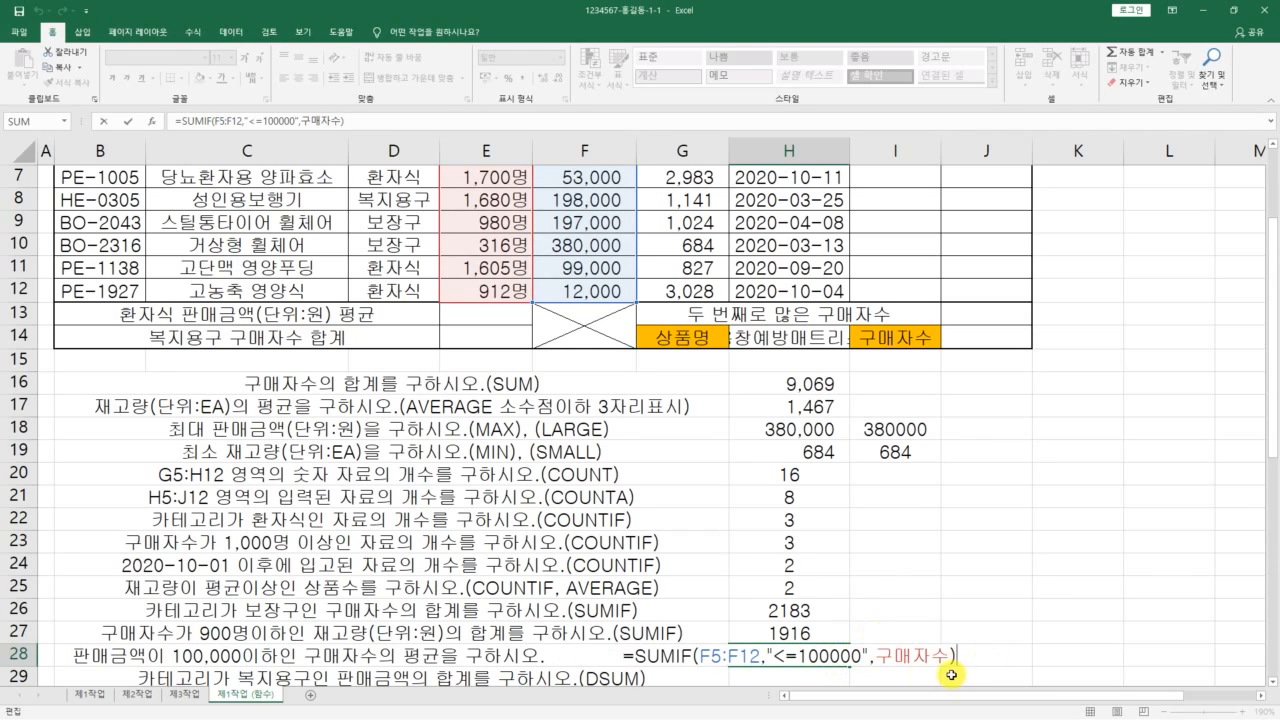
click(368, 122)
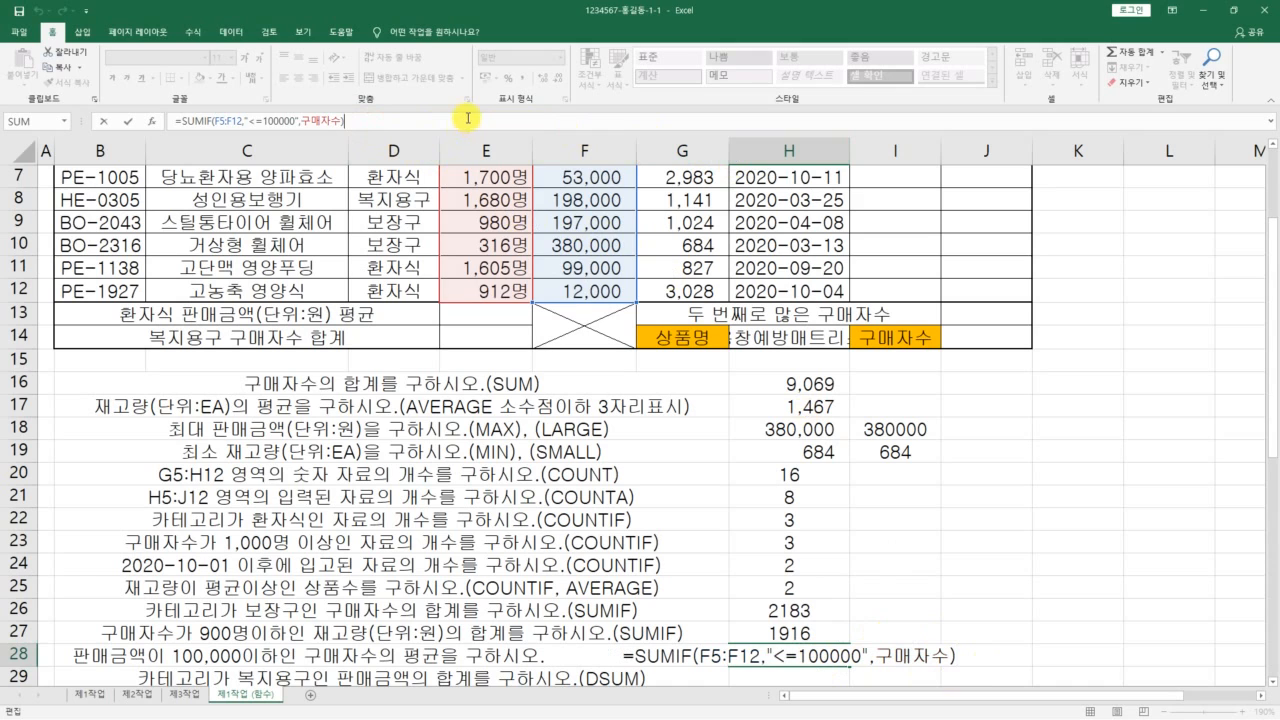
mouse_move(372, 88)
mouse_down()
mouse_move(302, 106)
mouse_move(362, 133)
mouse_up()
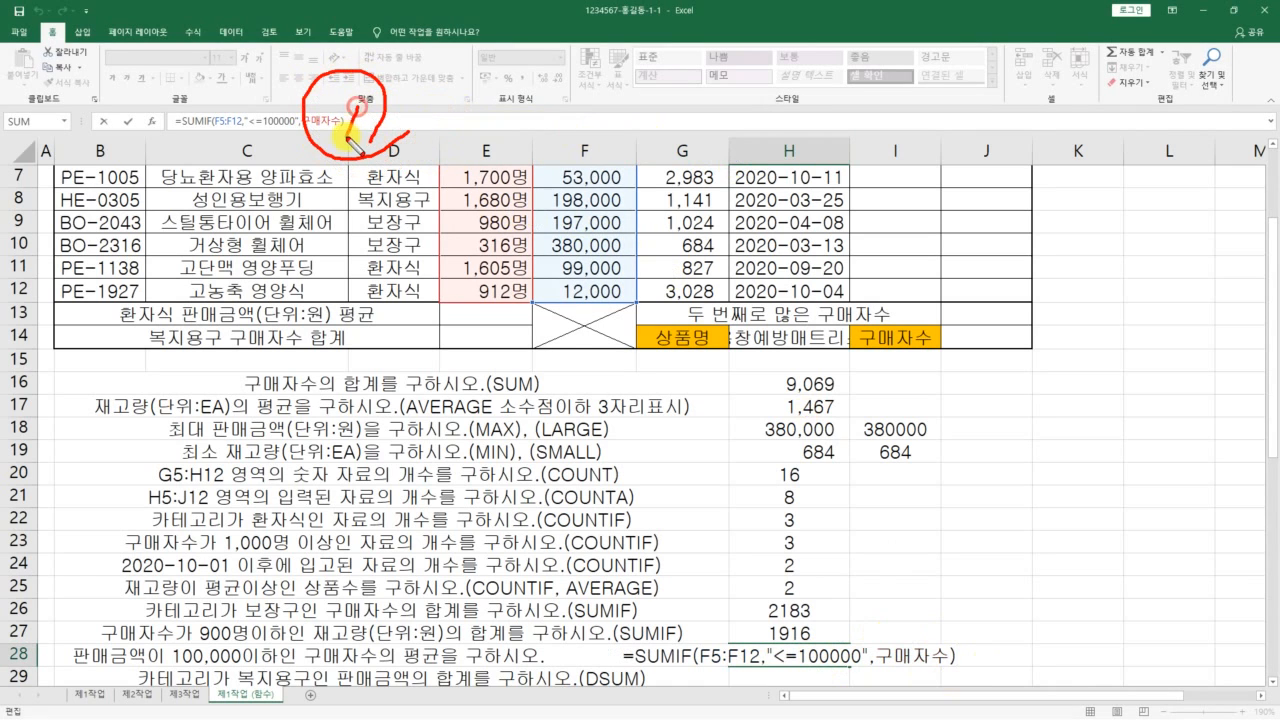
key(Escape)
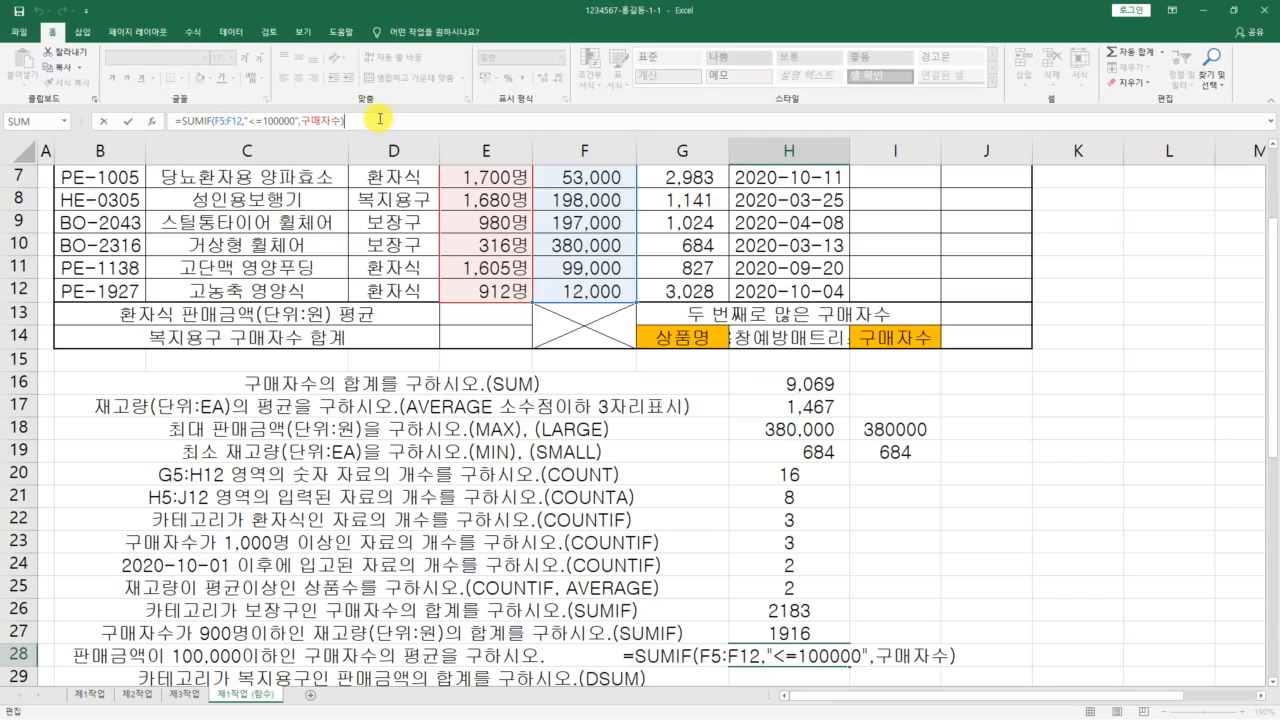
text(/)
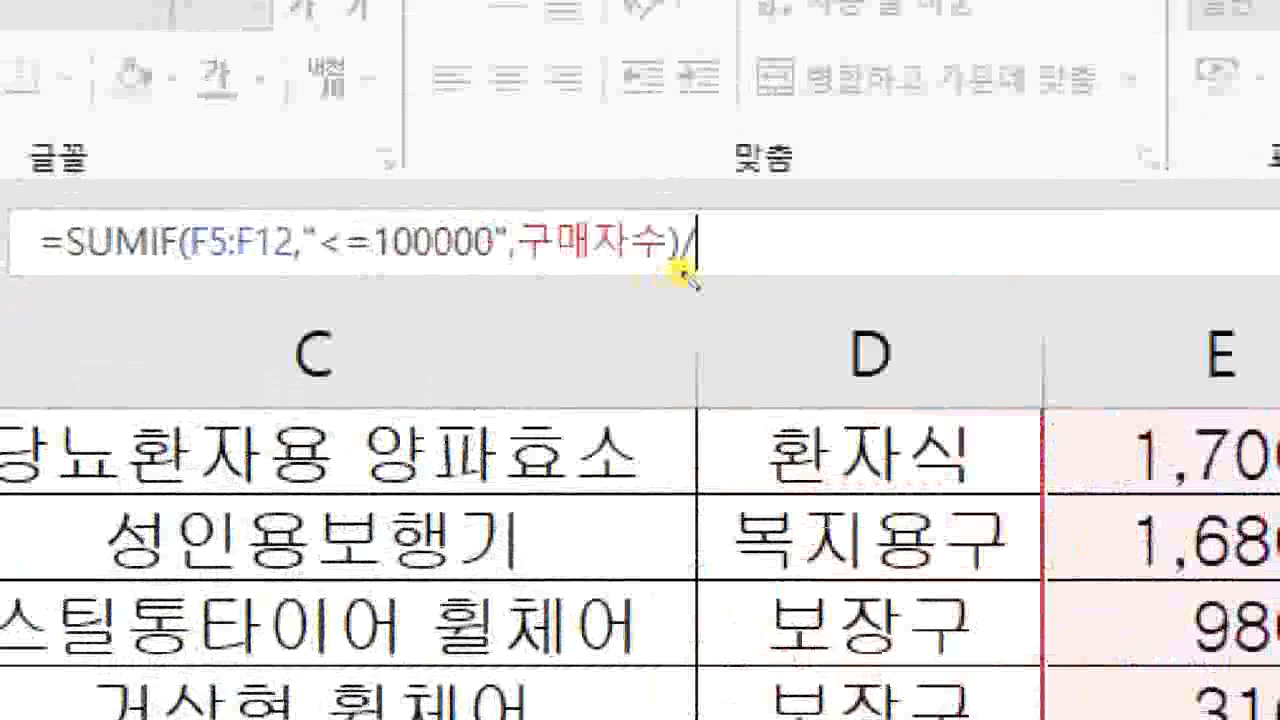
mouse_move(749, 282)
mouse_down()
mouse_move(586, 272)
mouse_move(680, 345)
mouse_up()
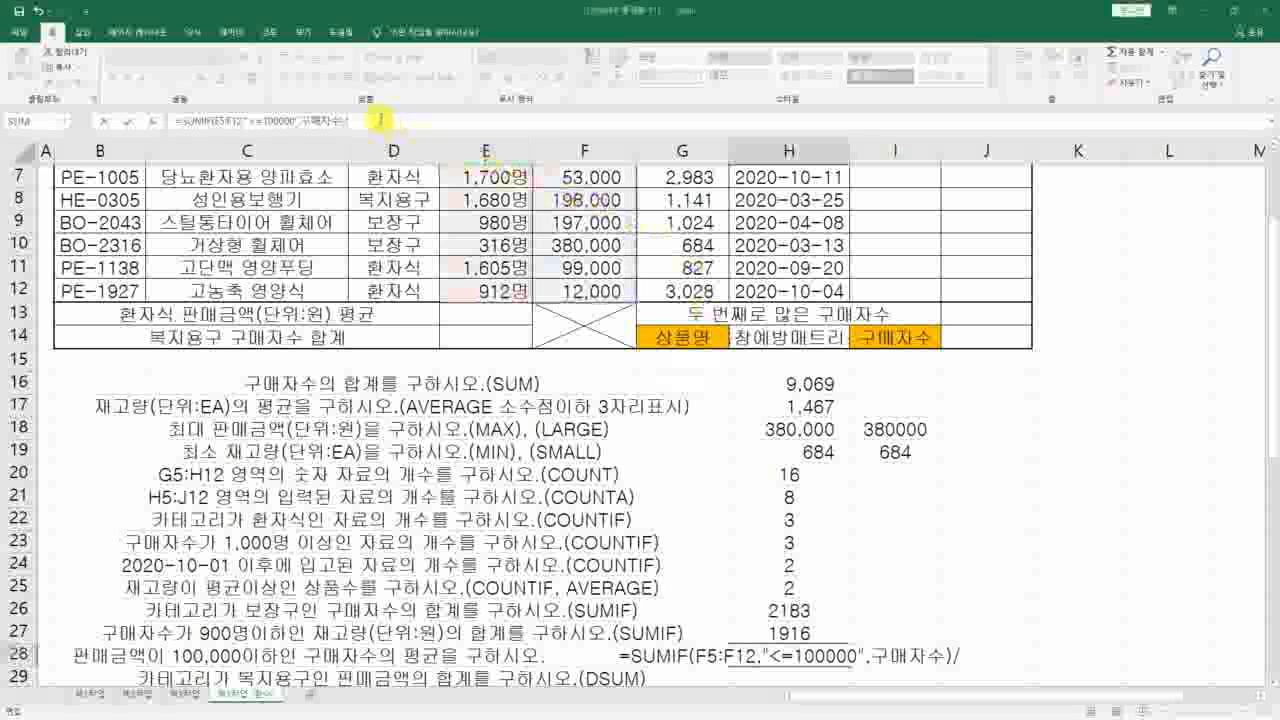
text(count)
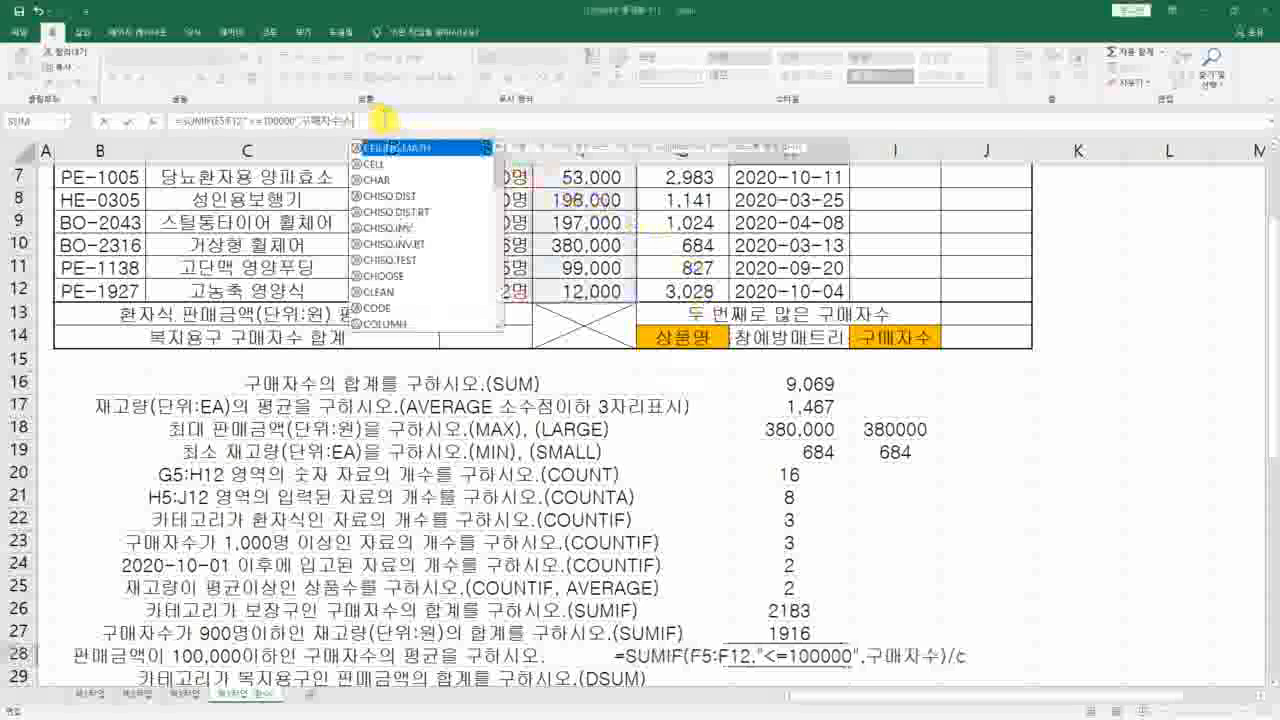
text(if())
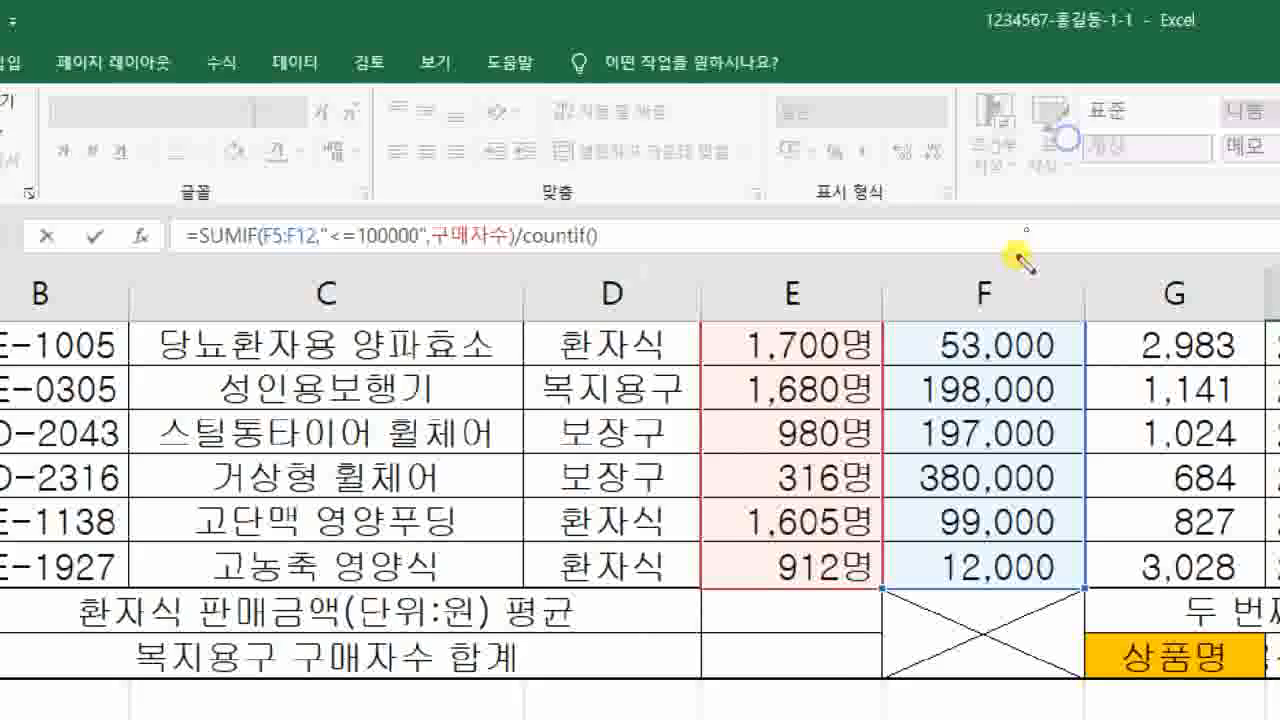
Examine the combined H28 formula, checking that the equals sign stands only at its start and not before countif.
drag(410, 260, 553, 253)
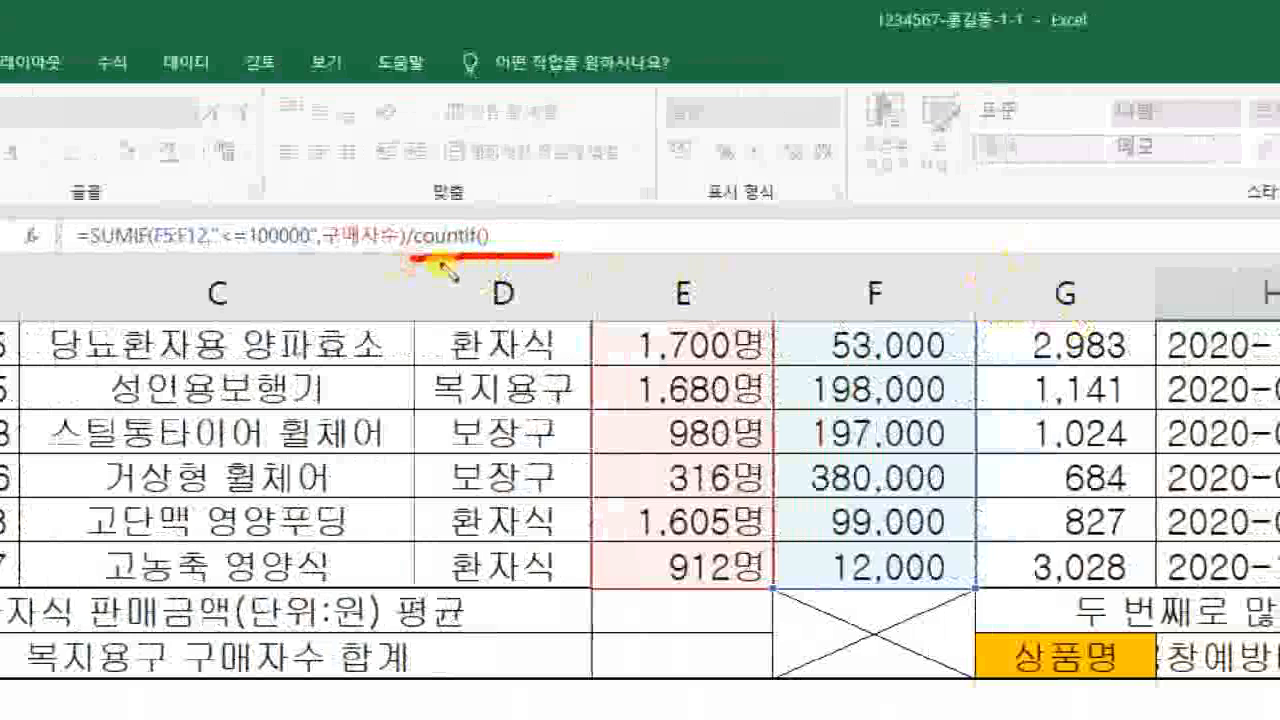
mouse_move(388, 189)
mouse_down()
mouse_move(419, 187)
mouse_move(417, 201)
mouse_up()
drag(474, 166, 492, 187)
mouse_move(496, 176)
mouse_down()
mouse_move(574, 188)
mouse_move(635, 175)
mouse_up()
drag(651, 72, 665, 72)
drag(605, 100, 380, 213)
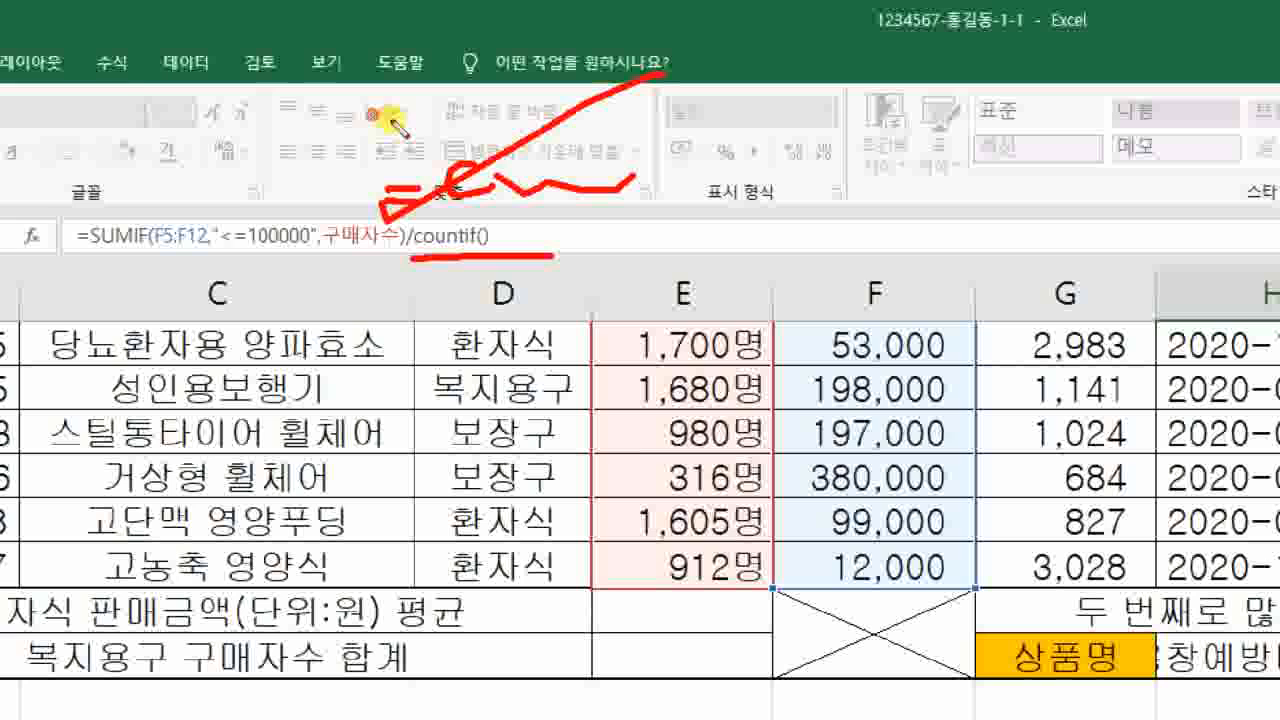
drag(372, 112, 680, 234)
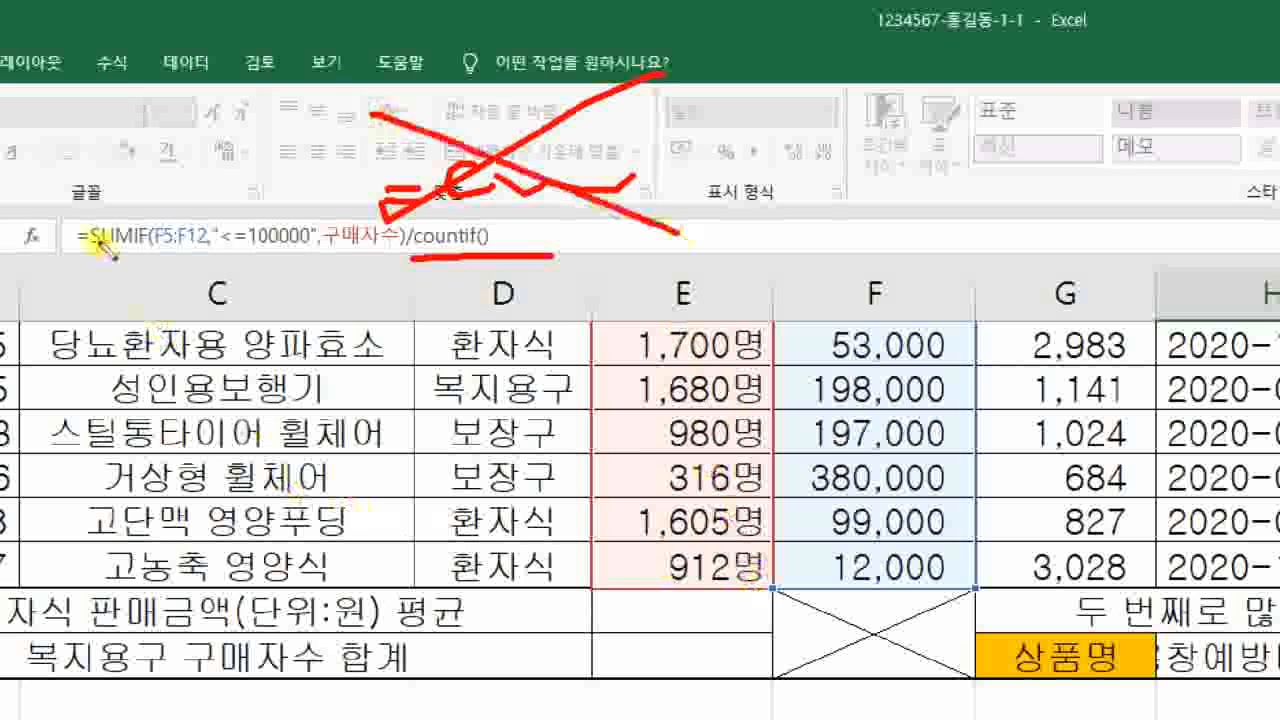
mouse_move(100, 238)
mouse_down()
mouse_move(85, 254)
mouse_move(80, 172)
mouse_move(63, 212)
mouse_move(90, 213)
mouse_move(92, 246)
mouse_up()
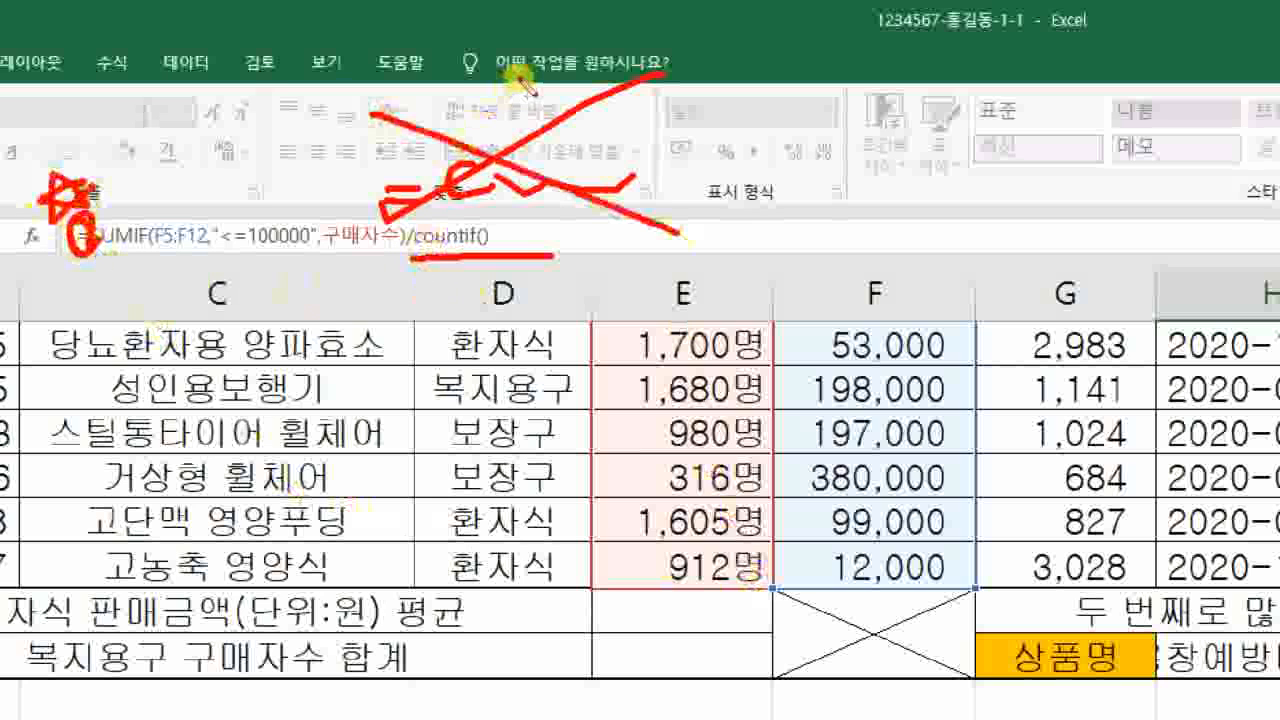
drag(520, 75, 385, 195)
drag(365, 152, 430, 220)
key(Escape)
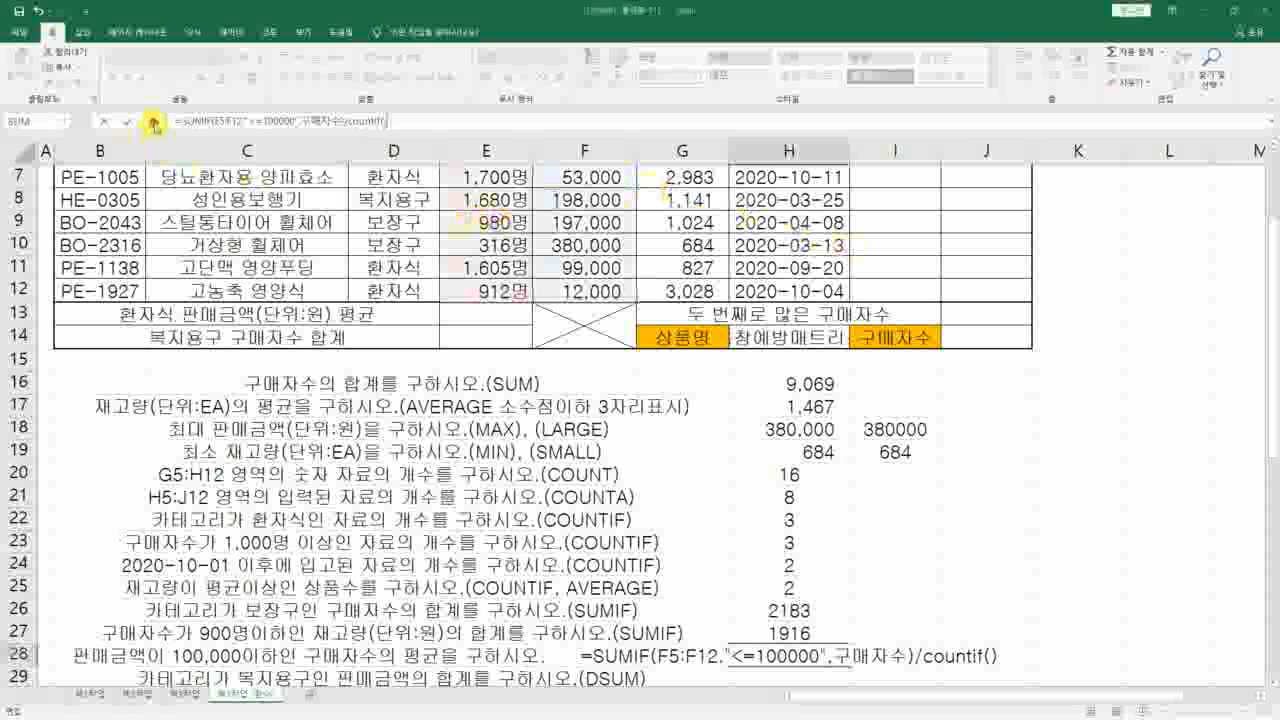
Open the function arguments for the COUNTIF part of the H28 formula, placed clear of the question text.
click(153, 121)
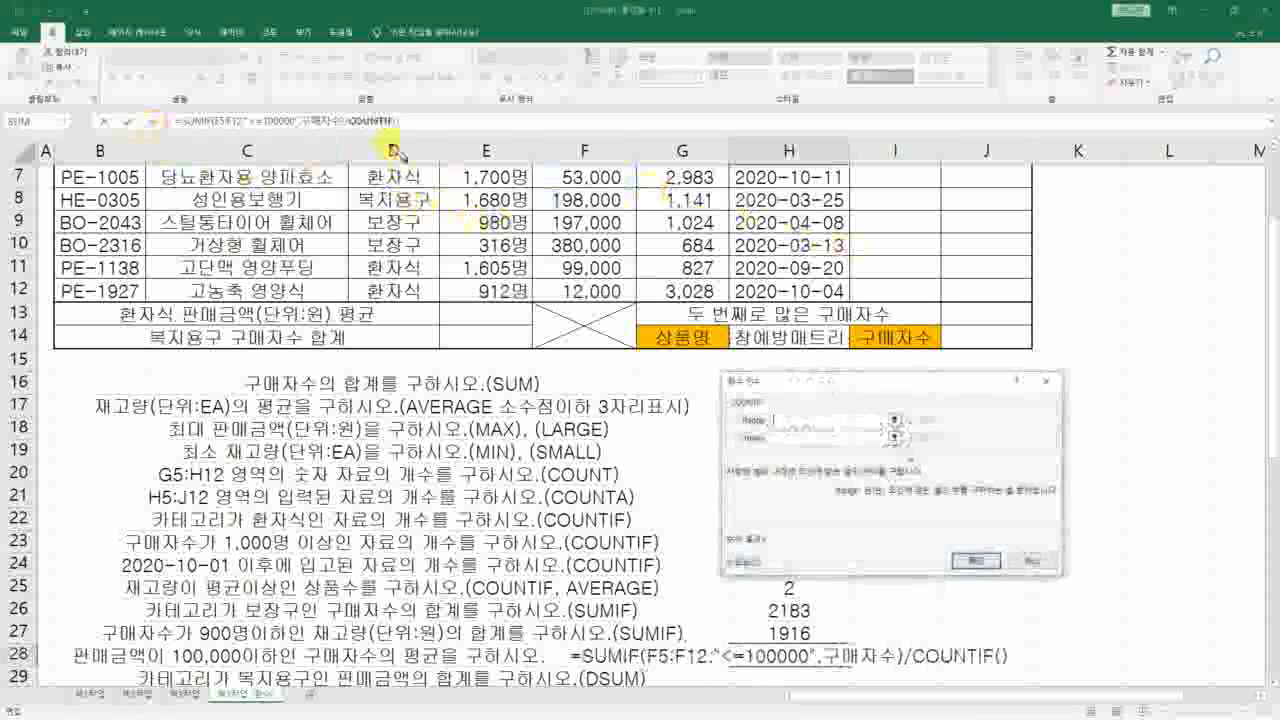
mouse_move(416, 120)
mouse_down()
mouse_move(346, 131)
mouse_move(430, 157)
mouse_up()
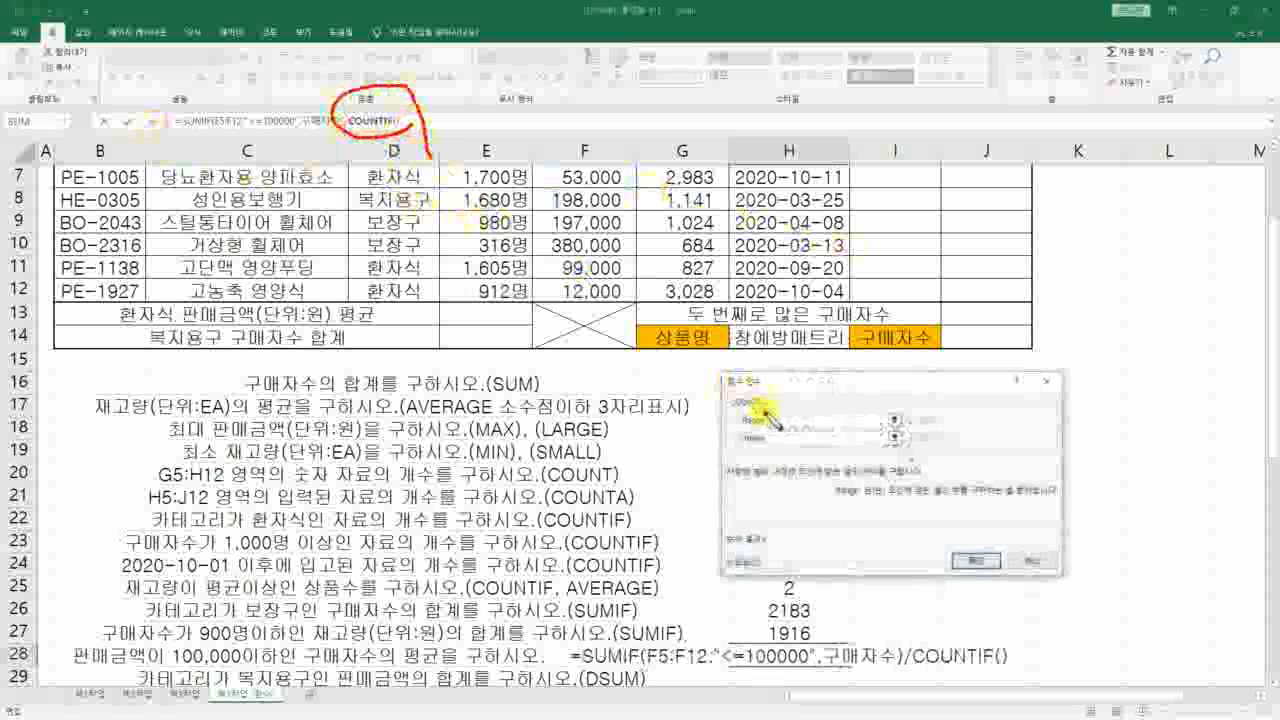
mouse_move(785, 432)
mouse_down()
mouse_move(757, 350)
mouse_move(798, 427)
mouse_up()
key(Escape)
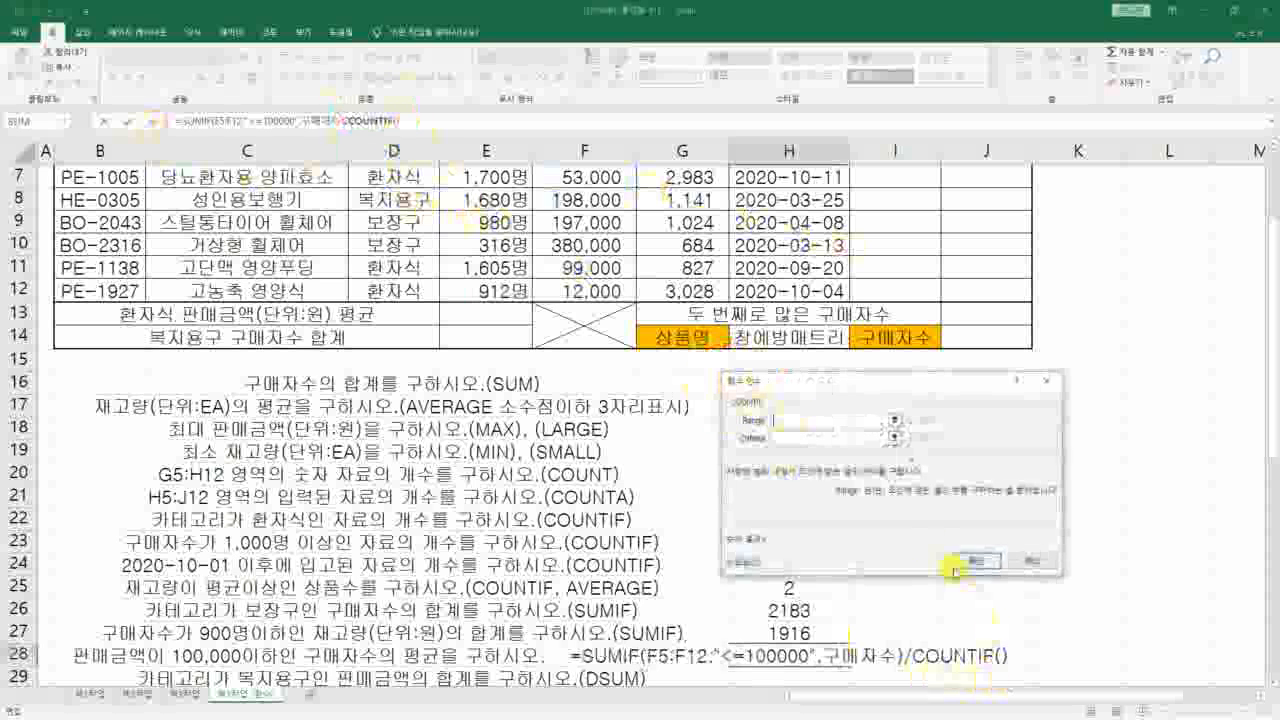
drag(818, 388, 536, 323)
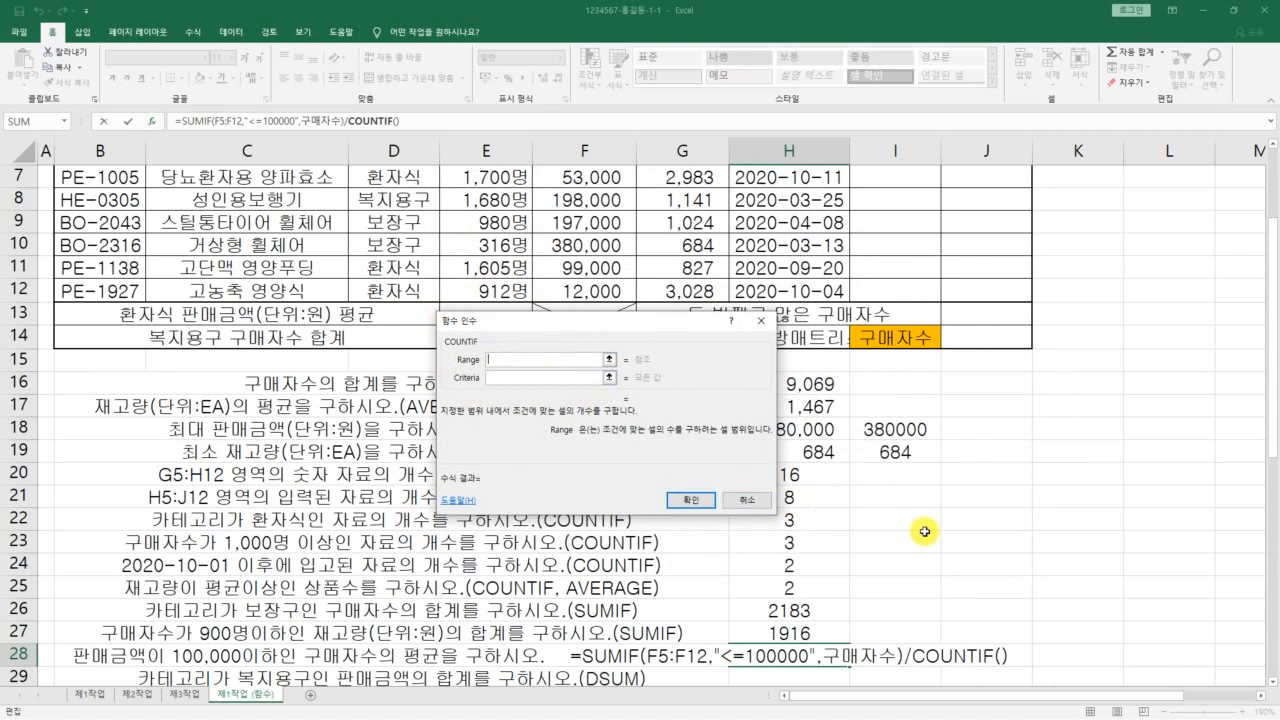
drag(565, 328, 834, 304)
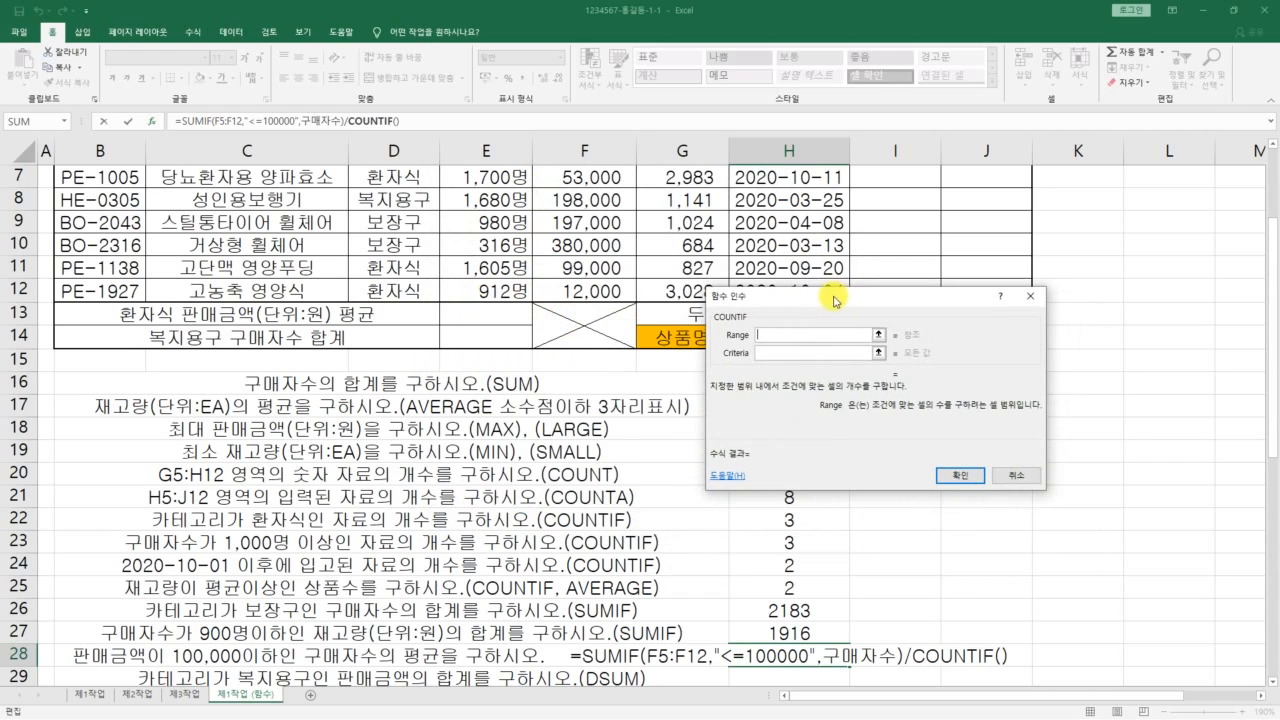
Set the COUNTIF Range to the 판매금액 cells F5:F12 and the Criteria to "<=100000".
scroll(576, 507, up, 1)
scroll(576, 507, up, 1)
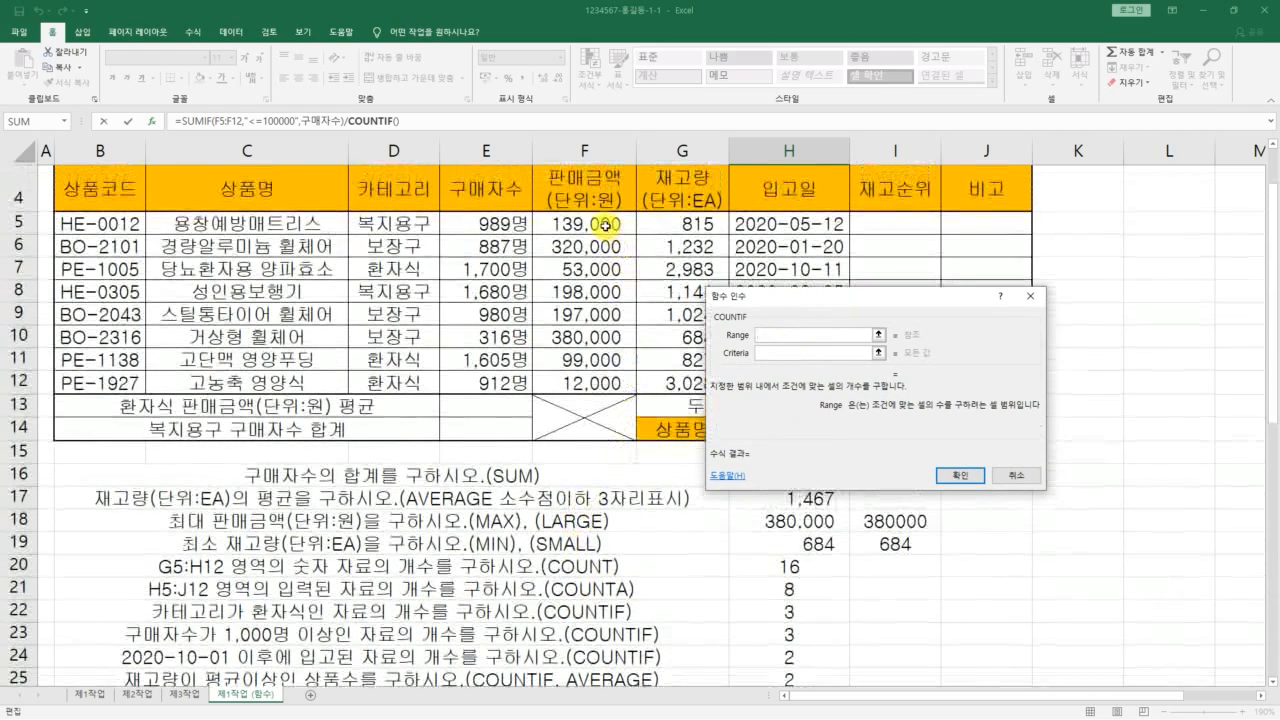
drag(598, 225, 596, 390)
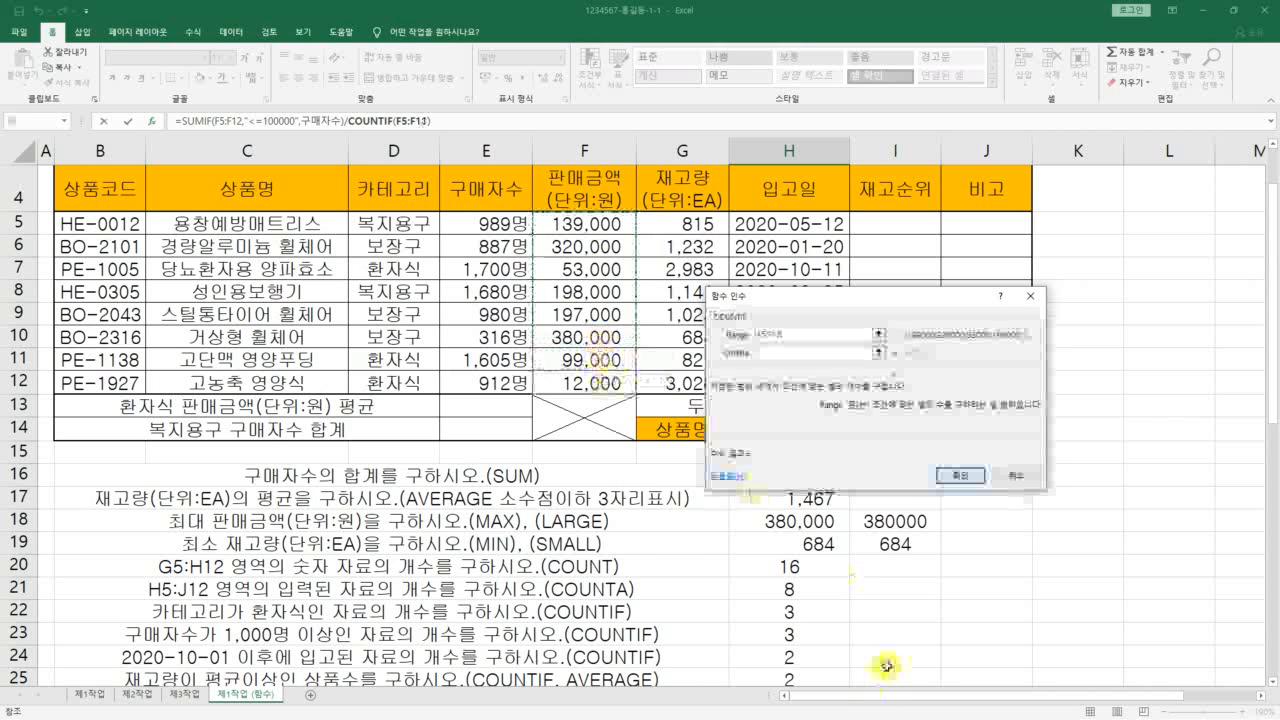
click(812, 352)
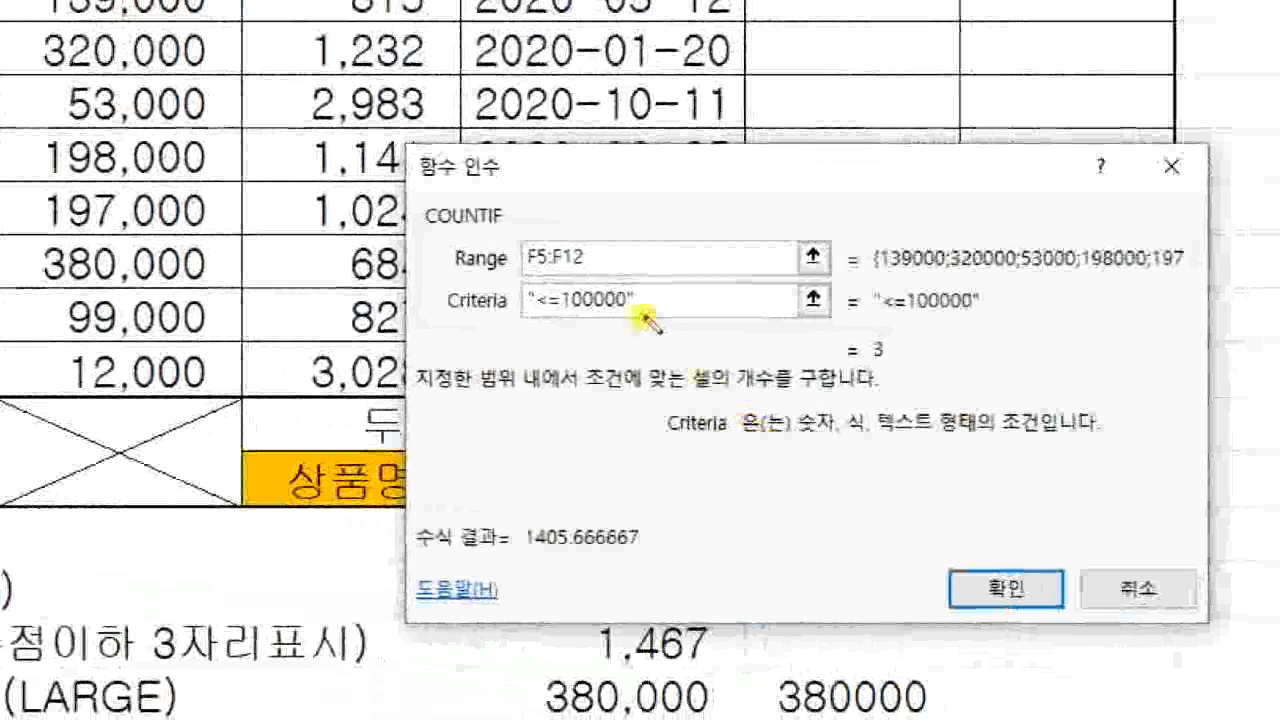
Accept the COUNTIF arguments to complete the SUMIF-divided-by-COUNTIF average formula in H28.
mouse_move(651, 320)
mouse_down()
mouse_move(537, 163)
mouse_move(613, 352)
mouse_up()
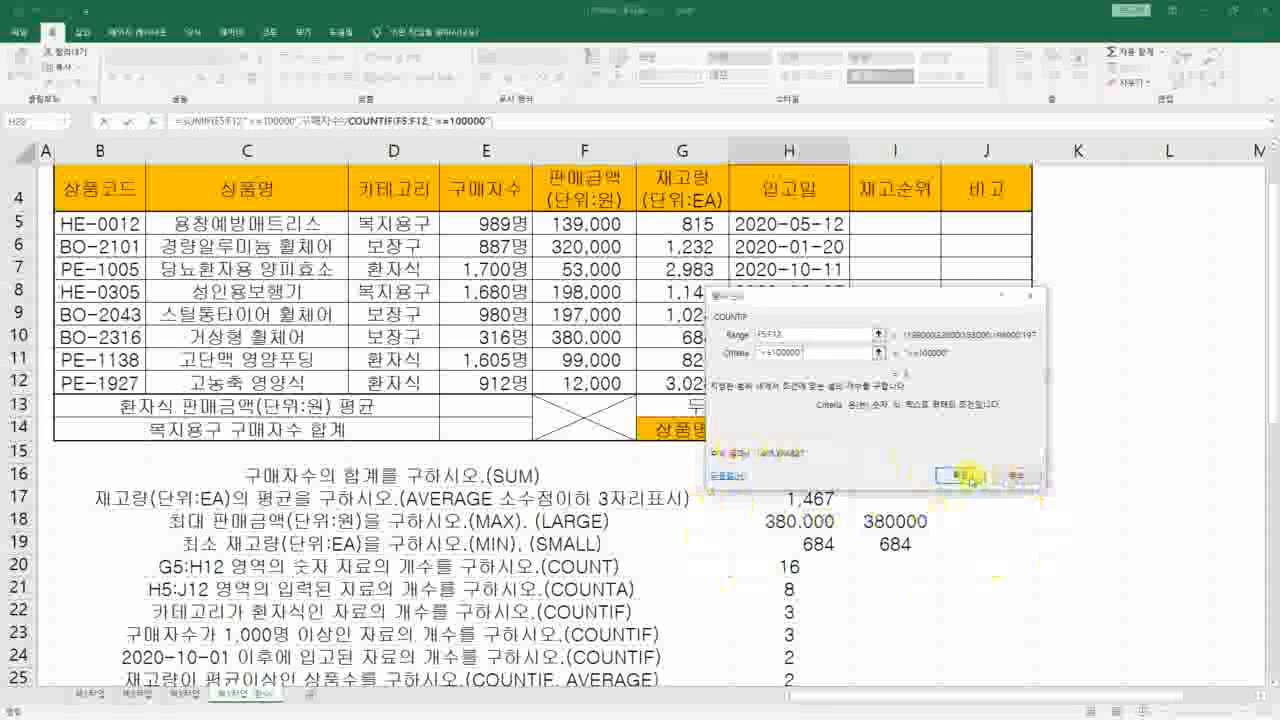
click(965, 476)
scroll(987, 580, down, 3)
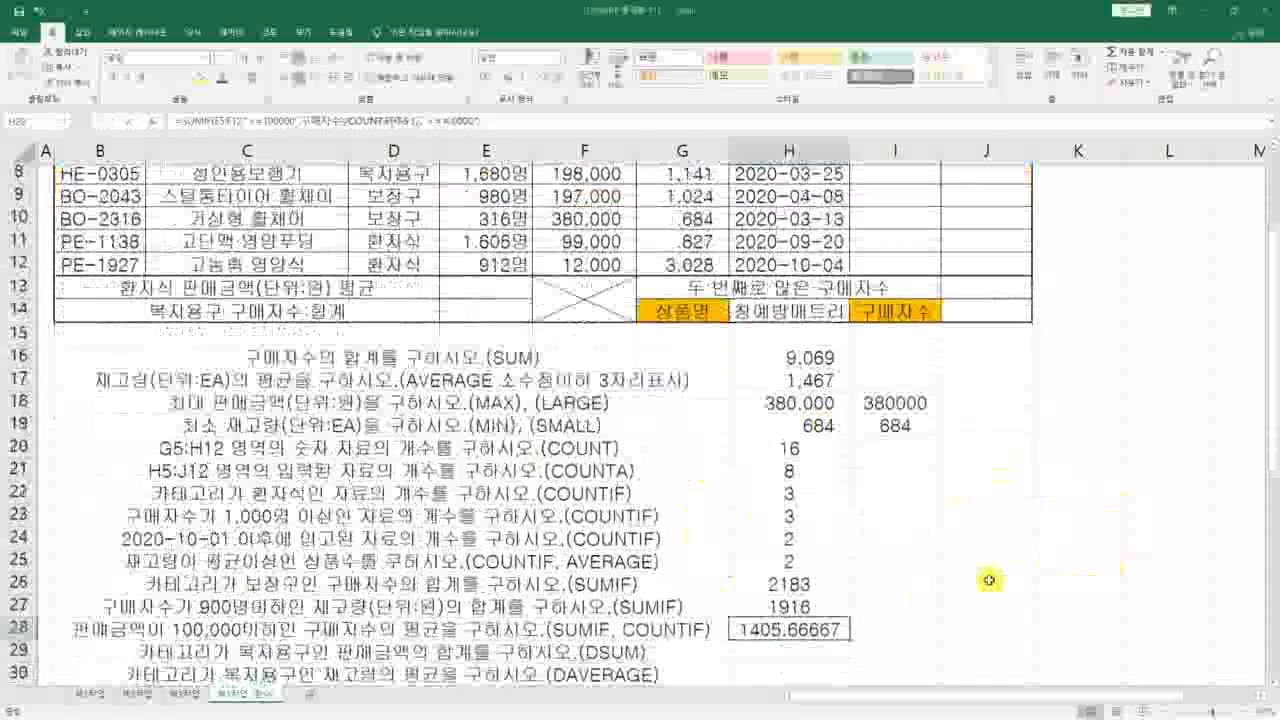
Review the two-function exercises in rows 25 and 28, comparing how COUNTIF with AVERAGE and SUMIF with COUNTIF are combined.
scroll(987, 580, down, 1)
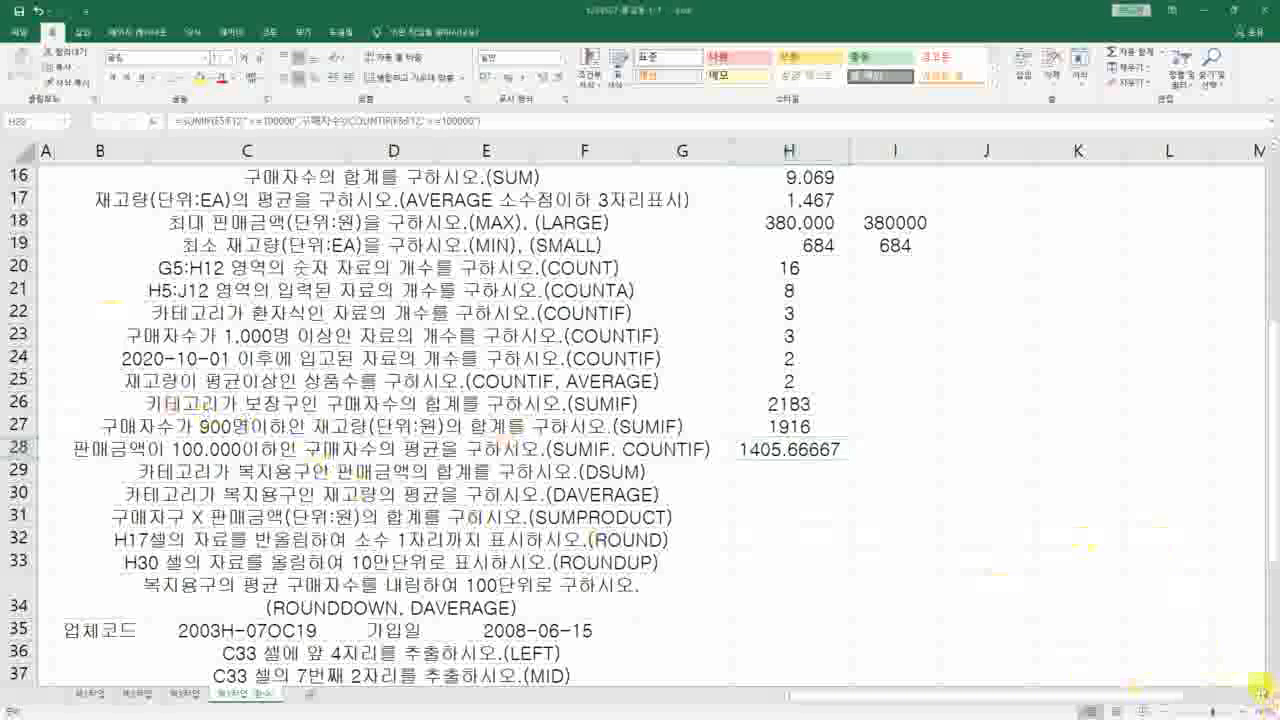
mouse_move(505, 450)
mouse_down()
mouse_move(748, 432)
mouse_move(522, 445)
mouse_up()
mouse_move(440, 368)
mouse_down()
mouse_move(523, 392)
mouse_move(528, 340)
mouse_move(470, 405)
mouse_move(580, 371)
mouse_move(471, 363)
mouse_move(610, 405)
mouse_move(545, 313)
mouse_move(500, 360)
mouse_move(508, 385)
mouse_move(535, 348)
mouse_up()
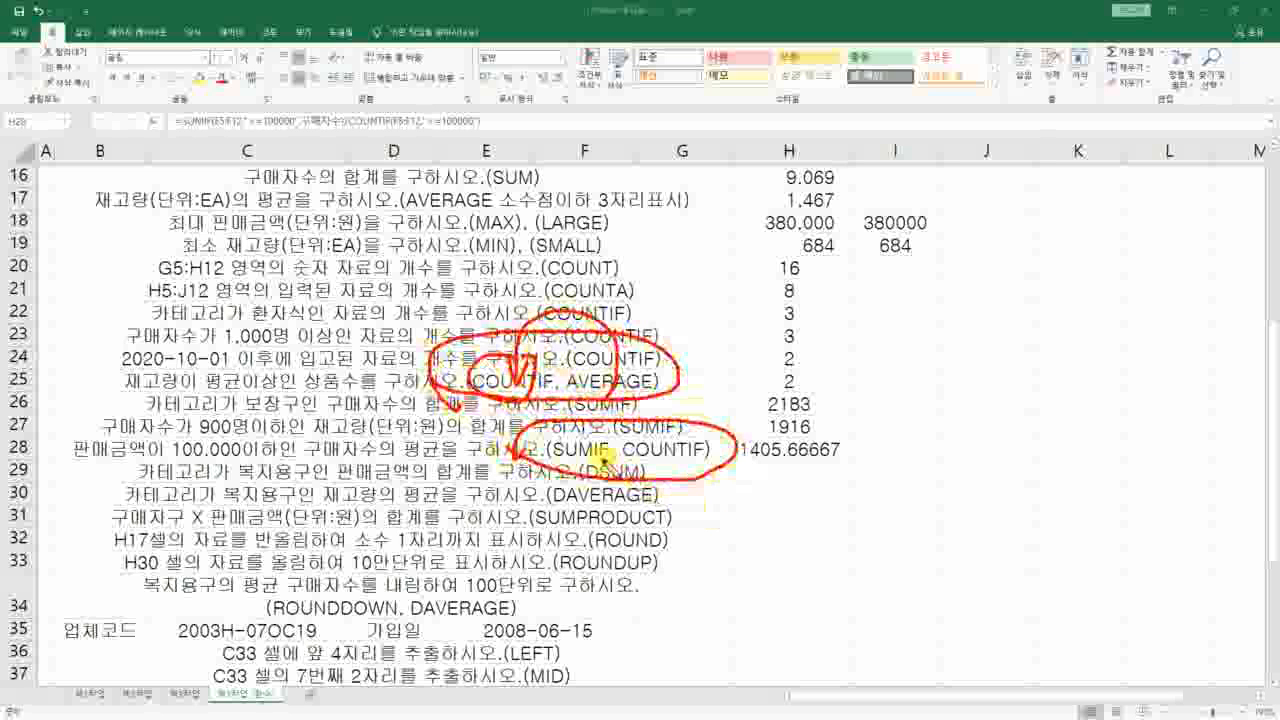
mouse_move(610, 457)
mouse_down()
mouse_move(594, 428)
mouse_move(598, 464)
mouse_up()
mouse_move(652, 426)
mouse_down()
mouse_move(663, 466)
mouse_move(714, 445)
mouse_up()
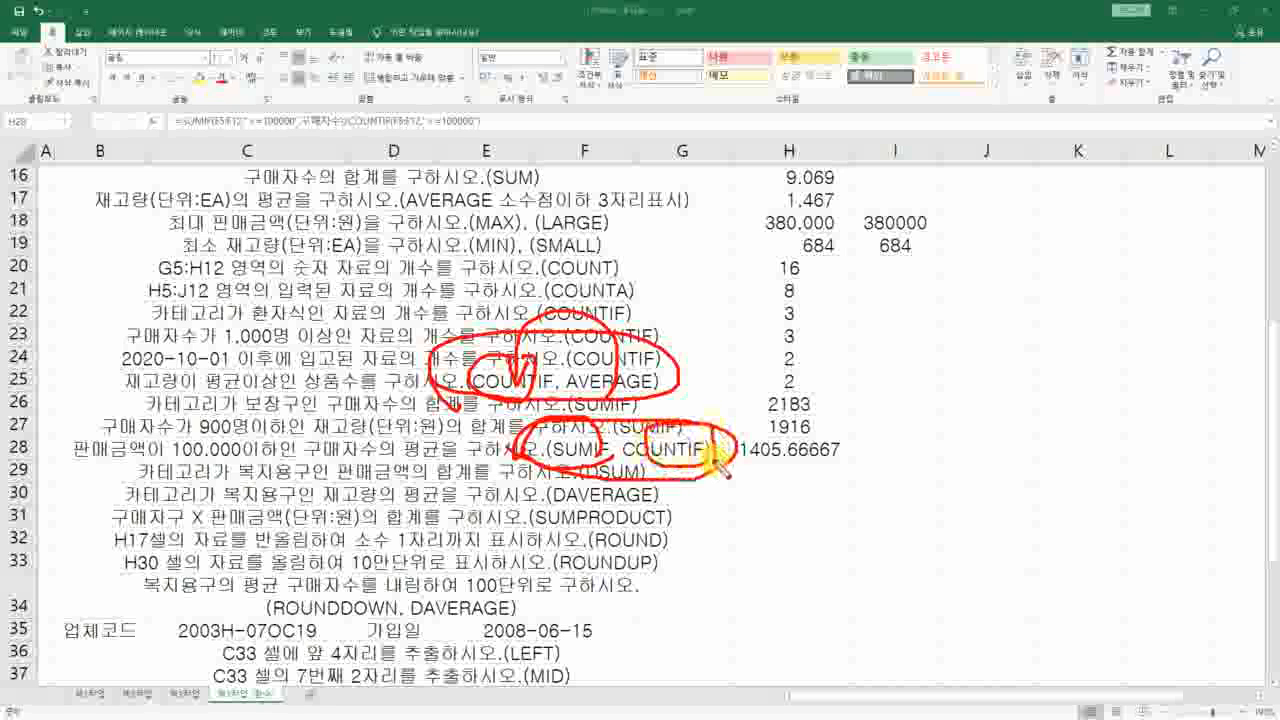
drag(606, 465, 690, 490)
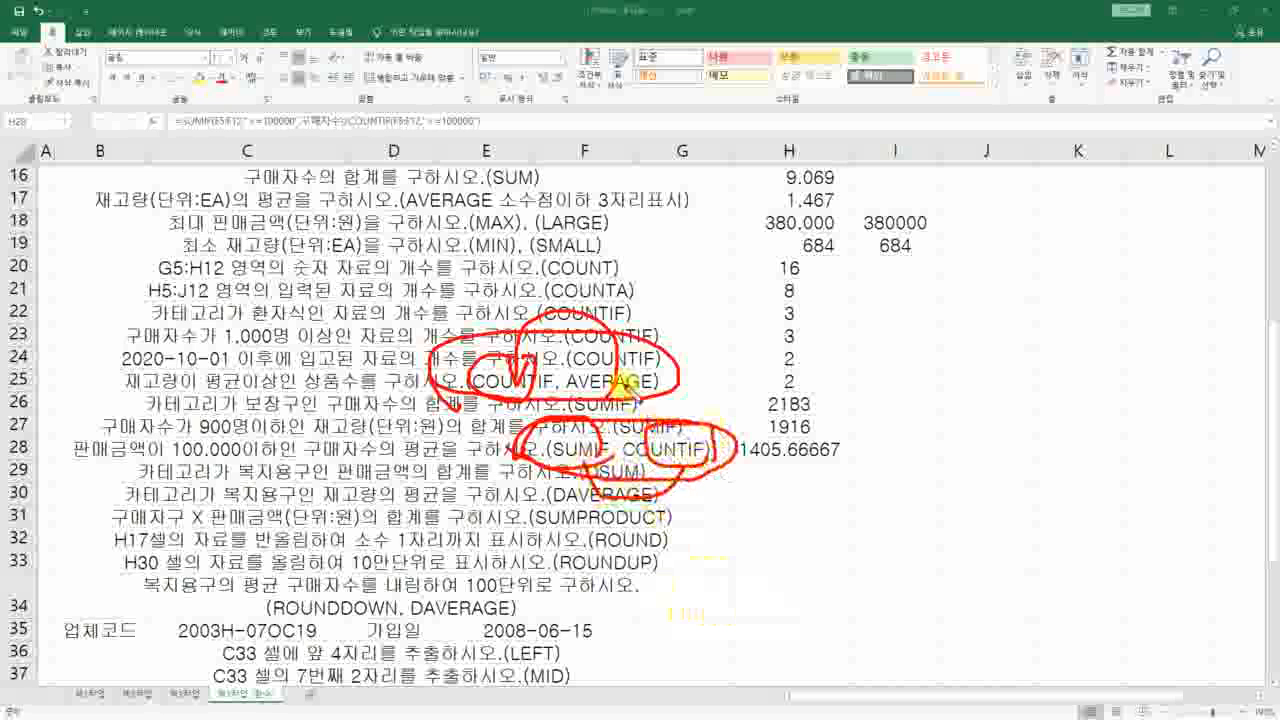
mouse_move(630, 390)
mouse_down()
mouse_move(700, 392)
mouse_move(710, 362)
mouse_move(748, 385)
mouse_up()
mouse_move(755, 445)
mouse_down()
mouse_move(700, 445)
mouse_move(745, 470)
mouse_move(765, 410)
mouse_up()
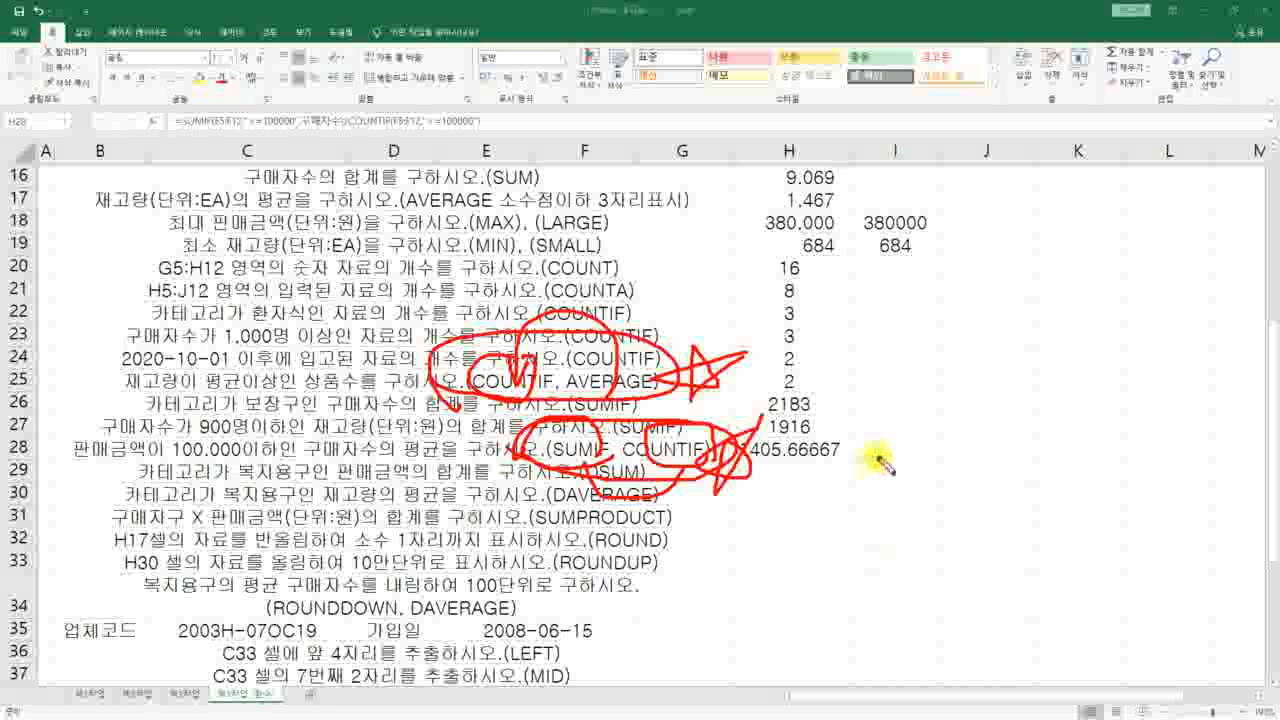
key(Escape)
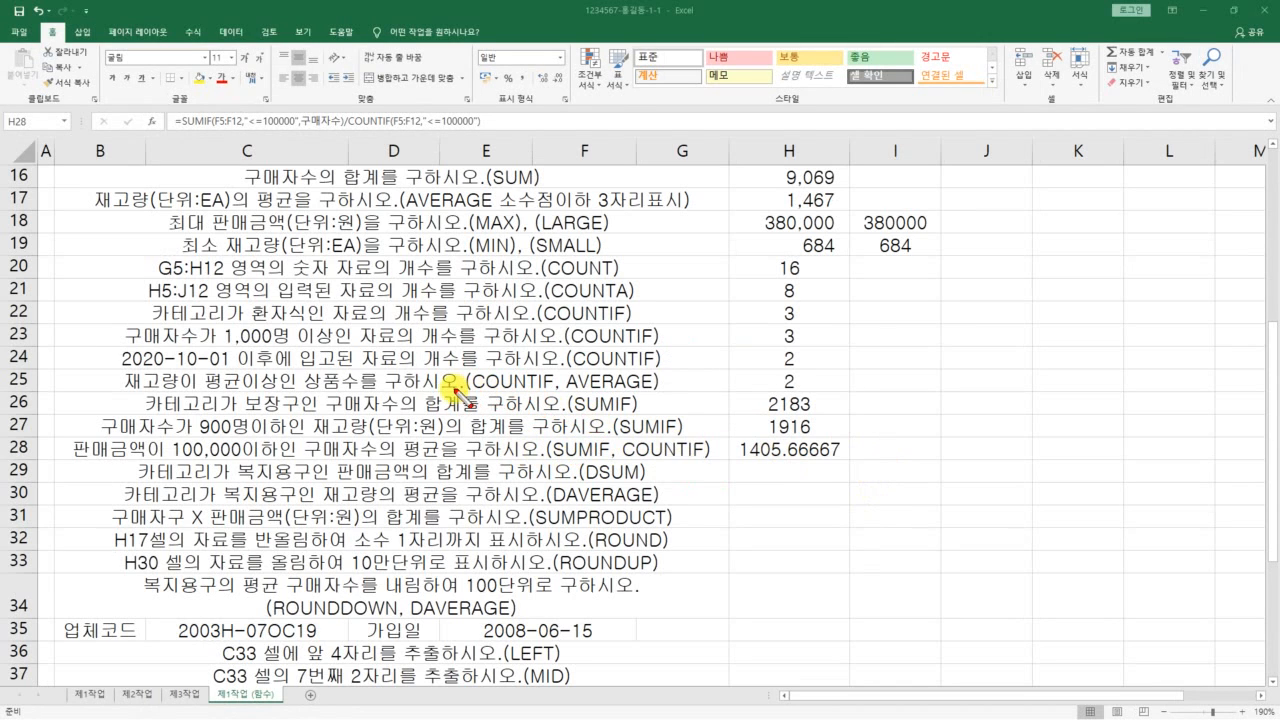
Check the function pairs named in the row 25 and row 28 questions against the answer in H28.
mouse_move(452, 391)
mouse_down()
mouse_move(658, 390)
mouse_move(557, 400)
mouse_move(670, 352)
mouse_move(578, 406)
mouse_up()
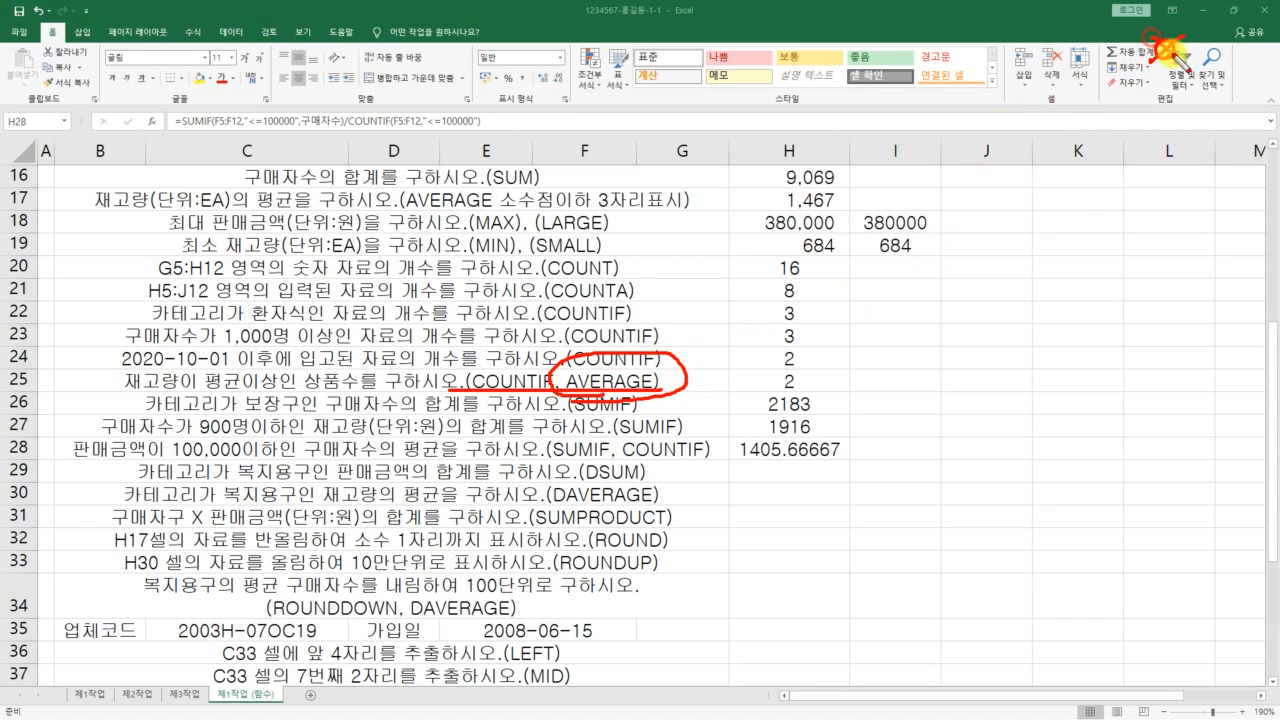
key(Escape)
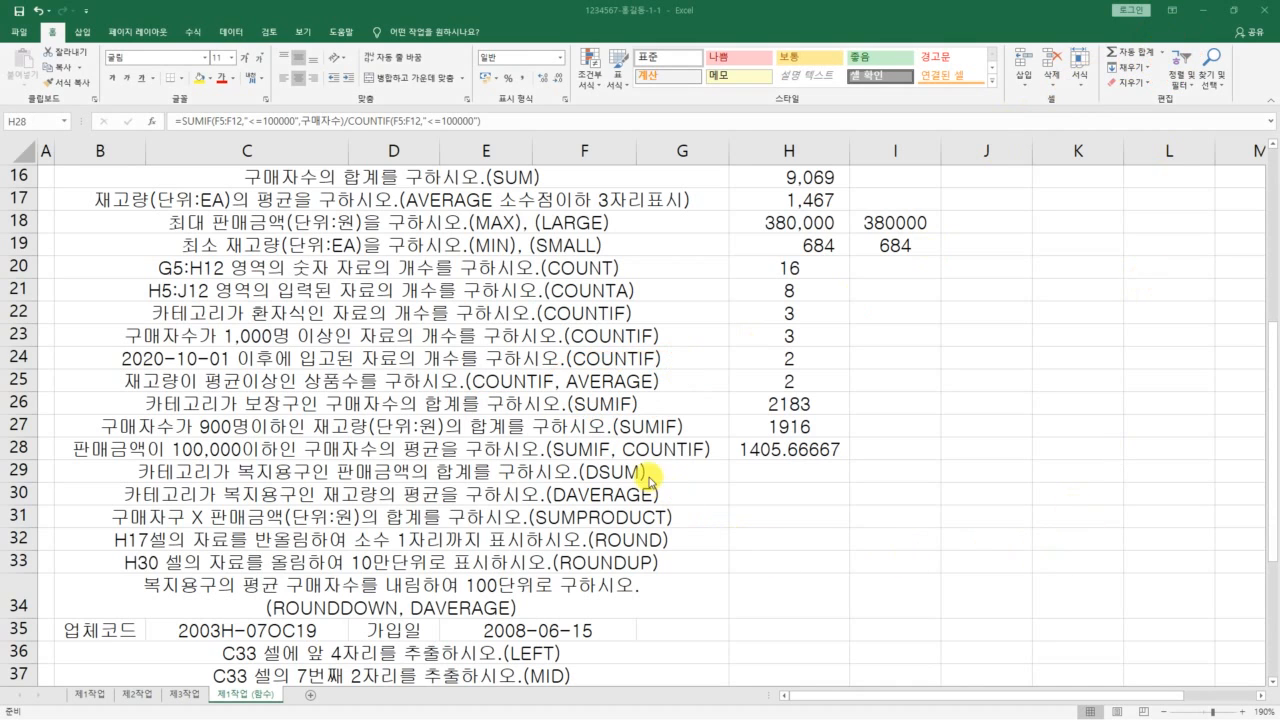
drag(543, 465, 686, 461)
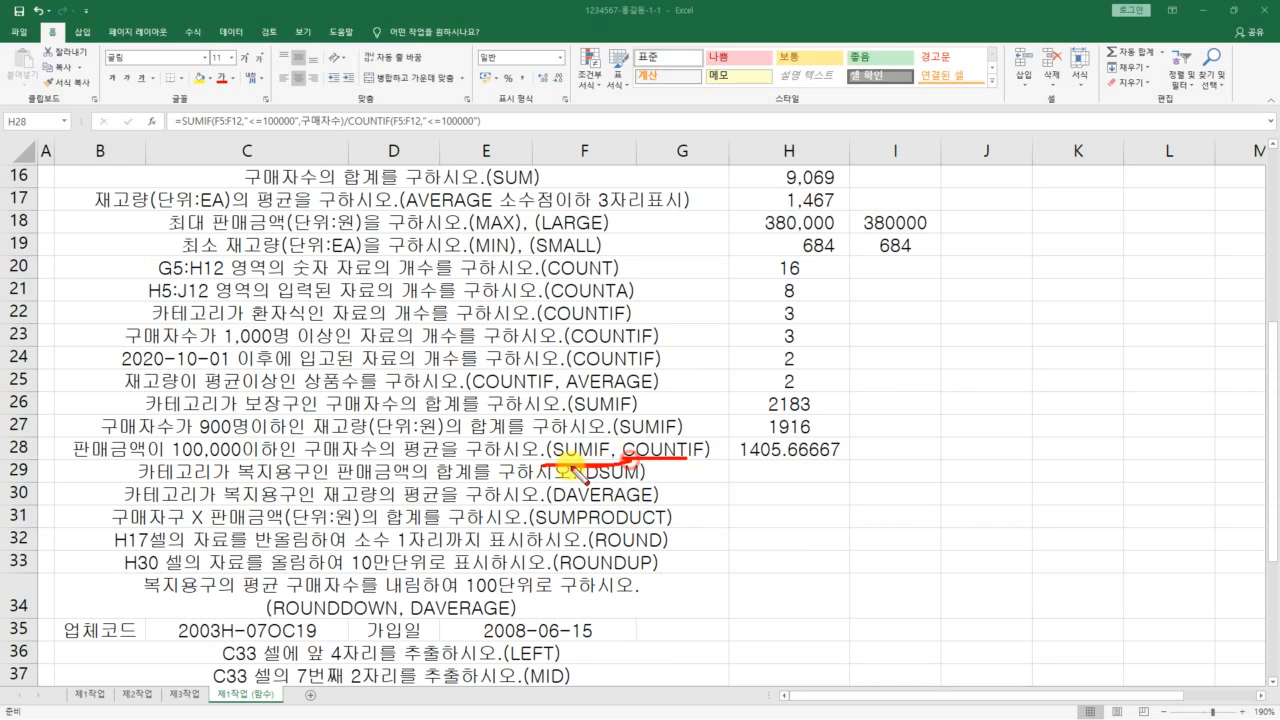
mouse_move(556, 468)
mouse_down()
mouse_move(571, 409)
mouse_move(585, 416)
mouse_up()
drag(660, 350, 598, 462)
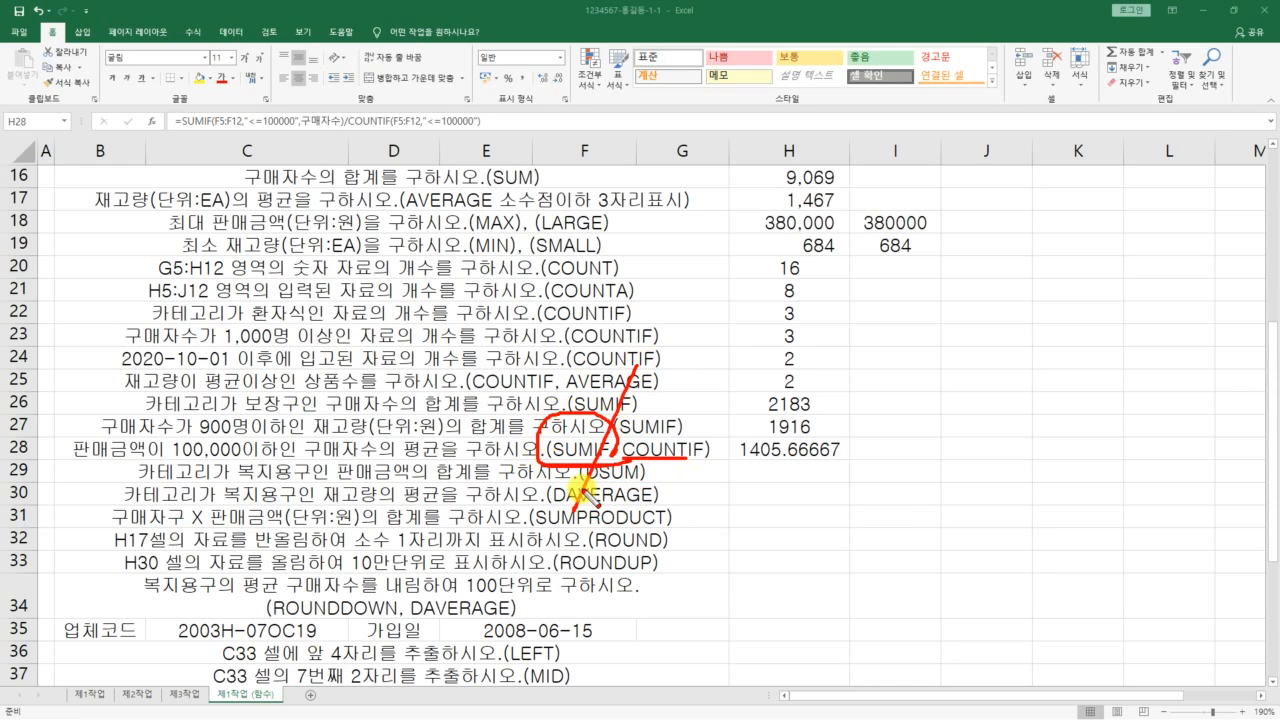
drag(592, 368, 640, 528)
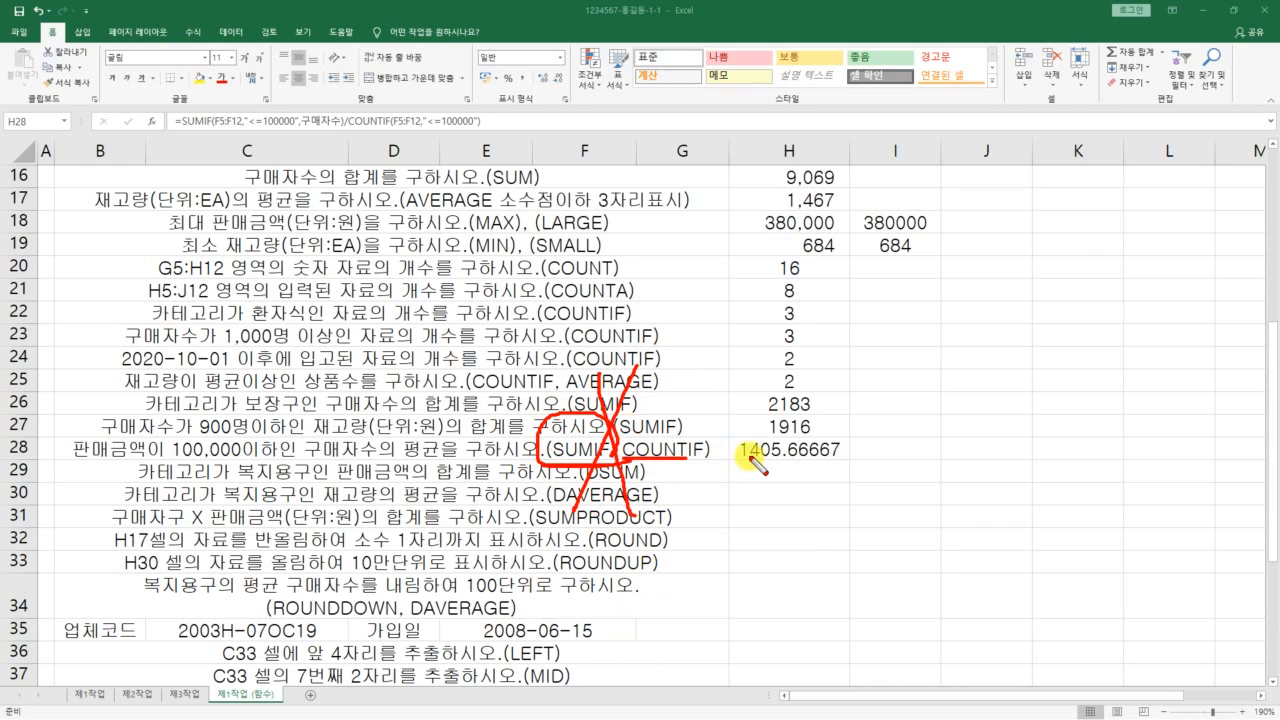
mouse_move(738, 455)
mouse_down()
mouse_move(820, 482)
mouse_move(800, 412)
mouse_move(762, 466)
mouse_up()
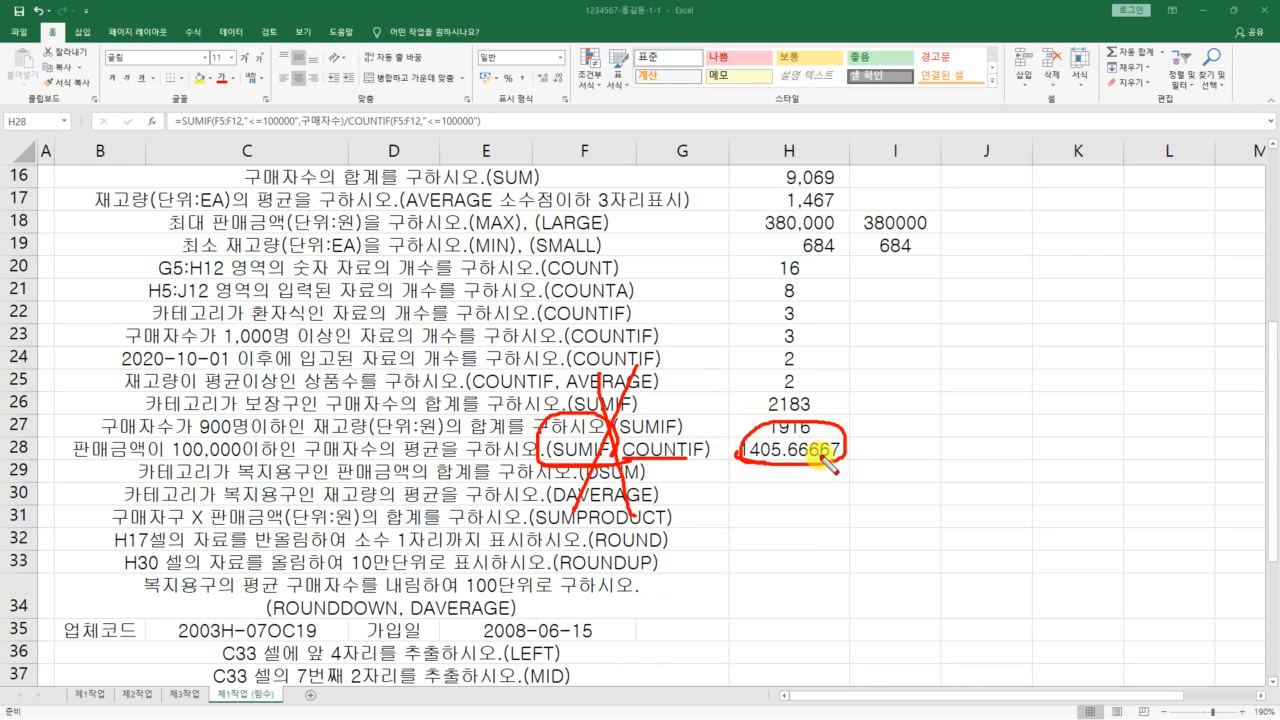
drag(835, 448, 890, 438)
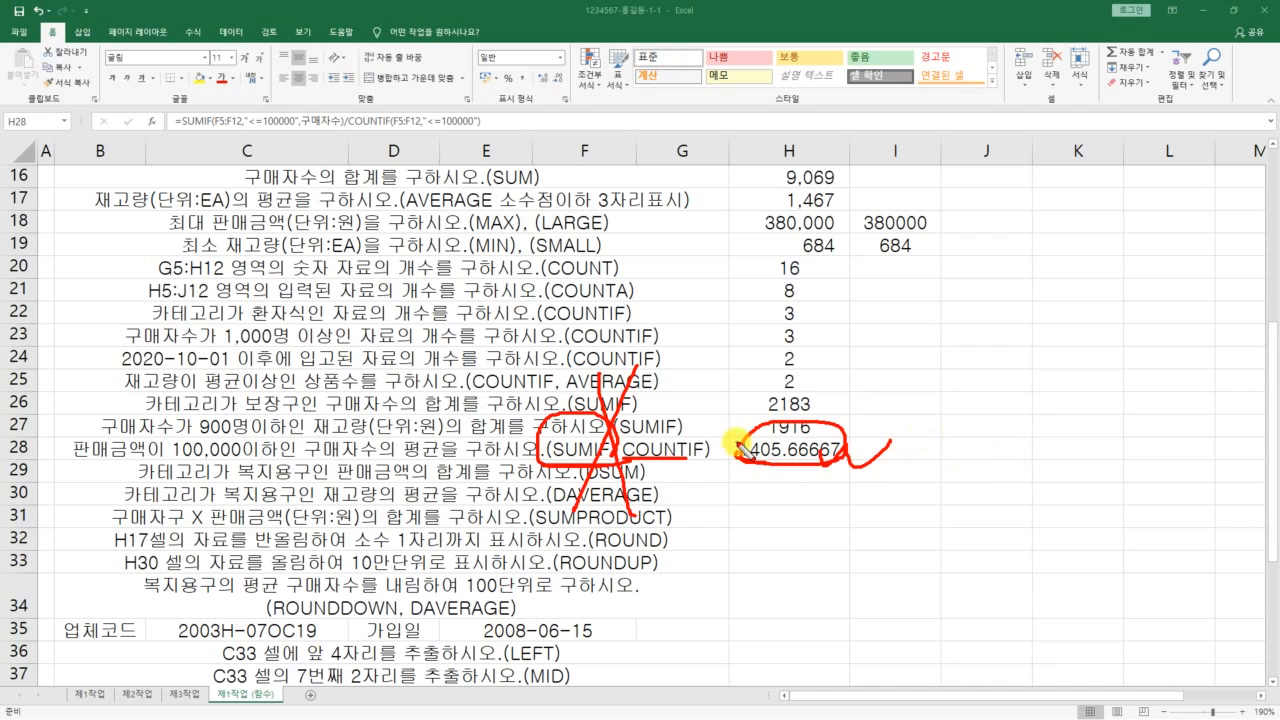
Examine the full H28 formula, checking the division before COUNTIF and the quotation marks around the "<=100000" criteria.
mouse_move(187, 103)
mouse_down()
mouse_move(163, 121)
mouse_move(466, 145)
mouse_move(280, 78)
mouse_move(165, 118)
mouse_up()
mouse_move(341, 104)
mouse_down()
mouse_move(345, 128)
mouse_move(370, 95)
mouse_up()
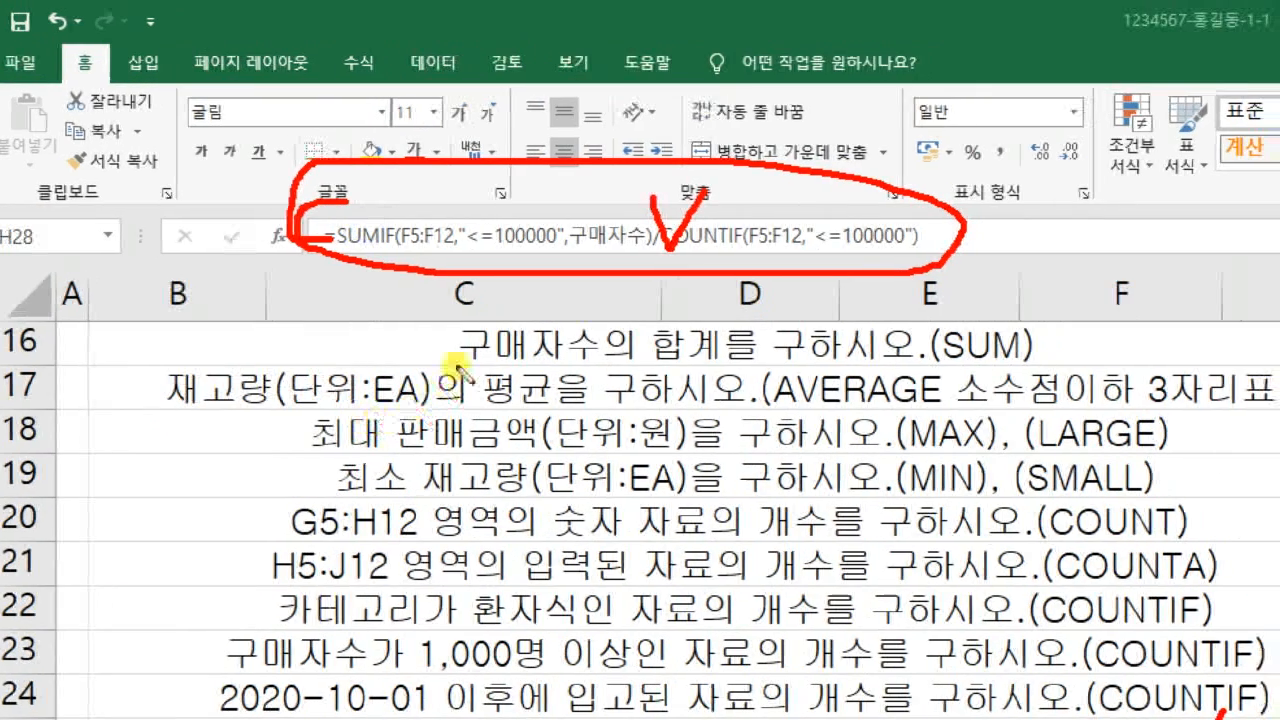
drag(645, 250, 918, 255)
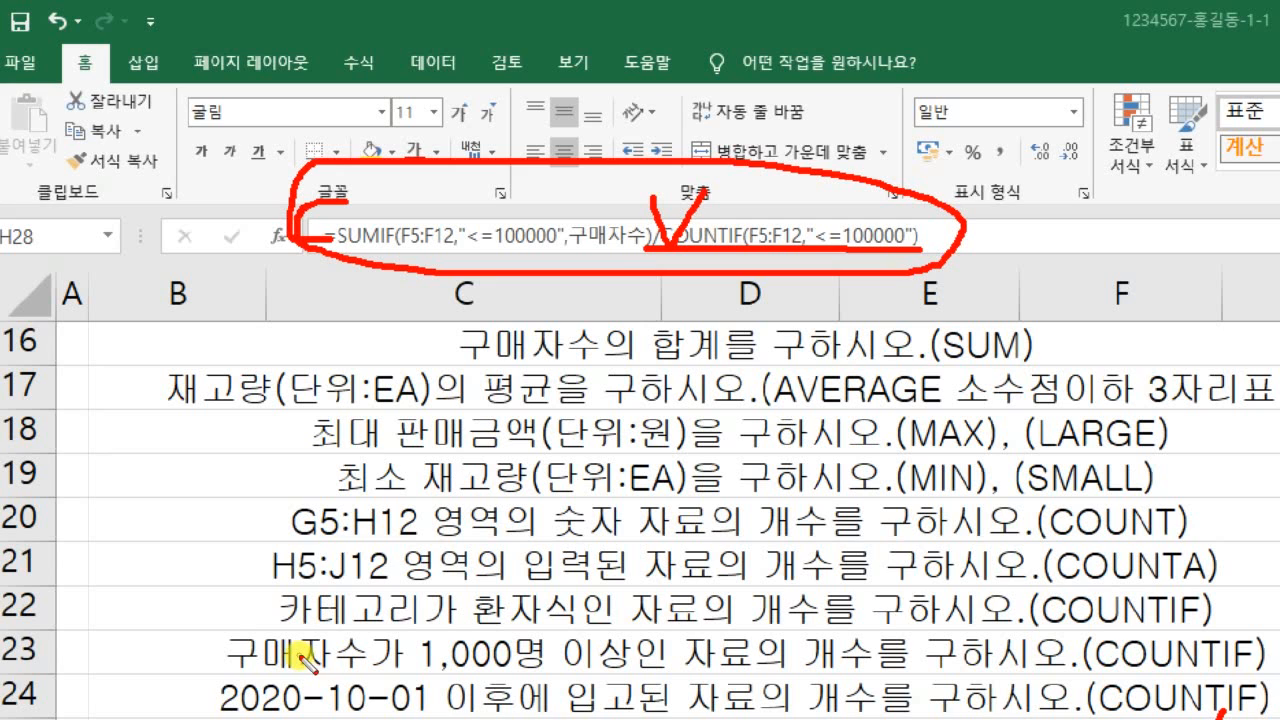
drag(282, 434, 370, 355)
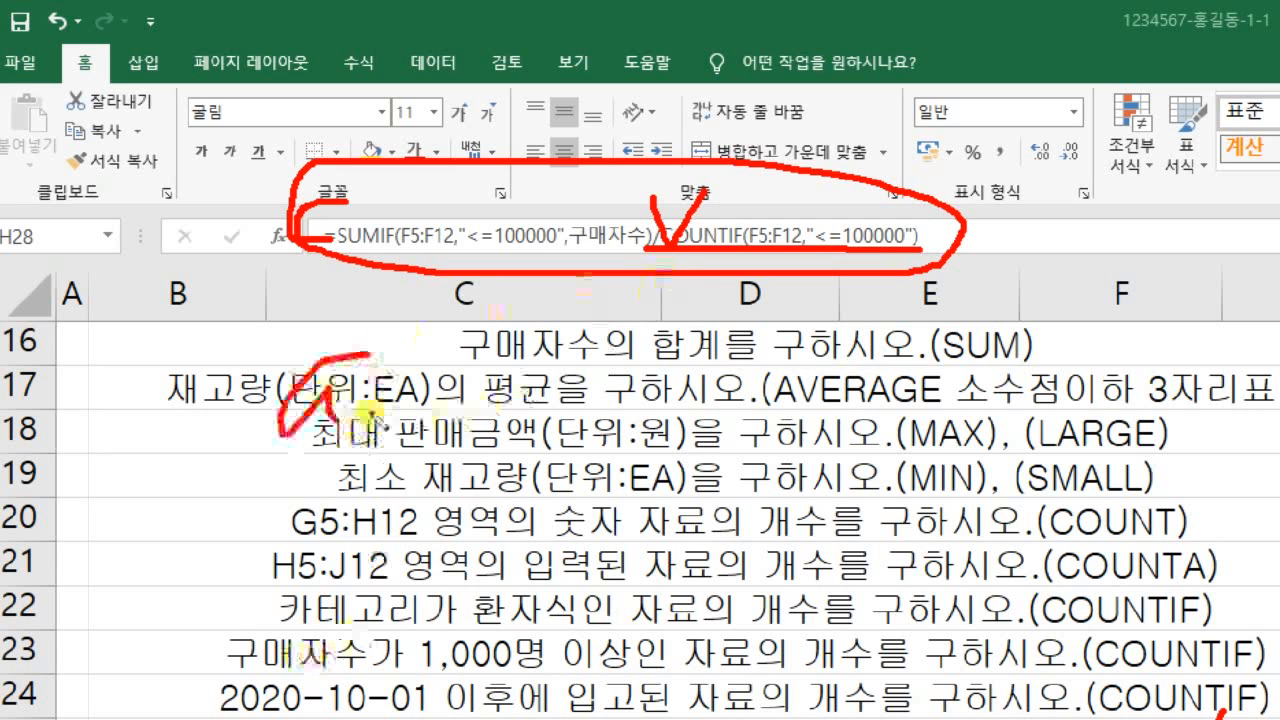
drag(548, 458, 612, 378)
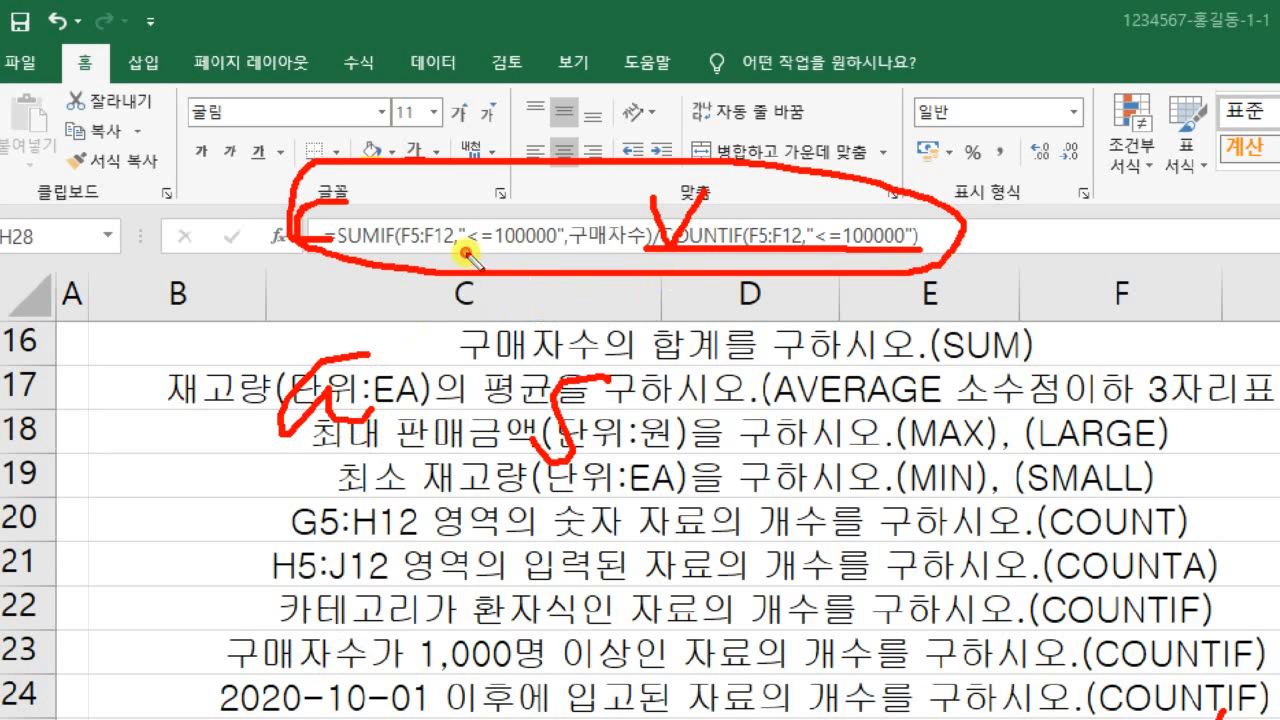
mouse_move(467, 254)
mouse_down()
mouse_move(528, 254)
mouse_move(465, 233)
mouse_up()
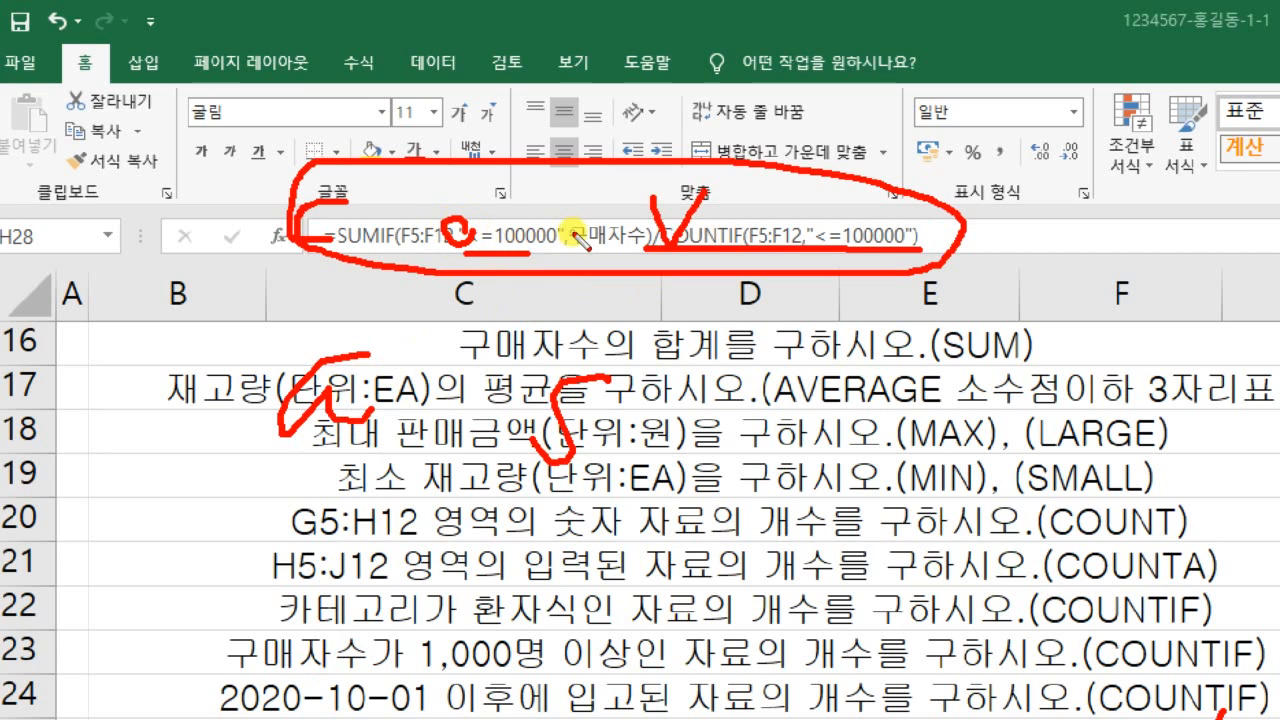
drag(560, 230, 558, 234)
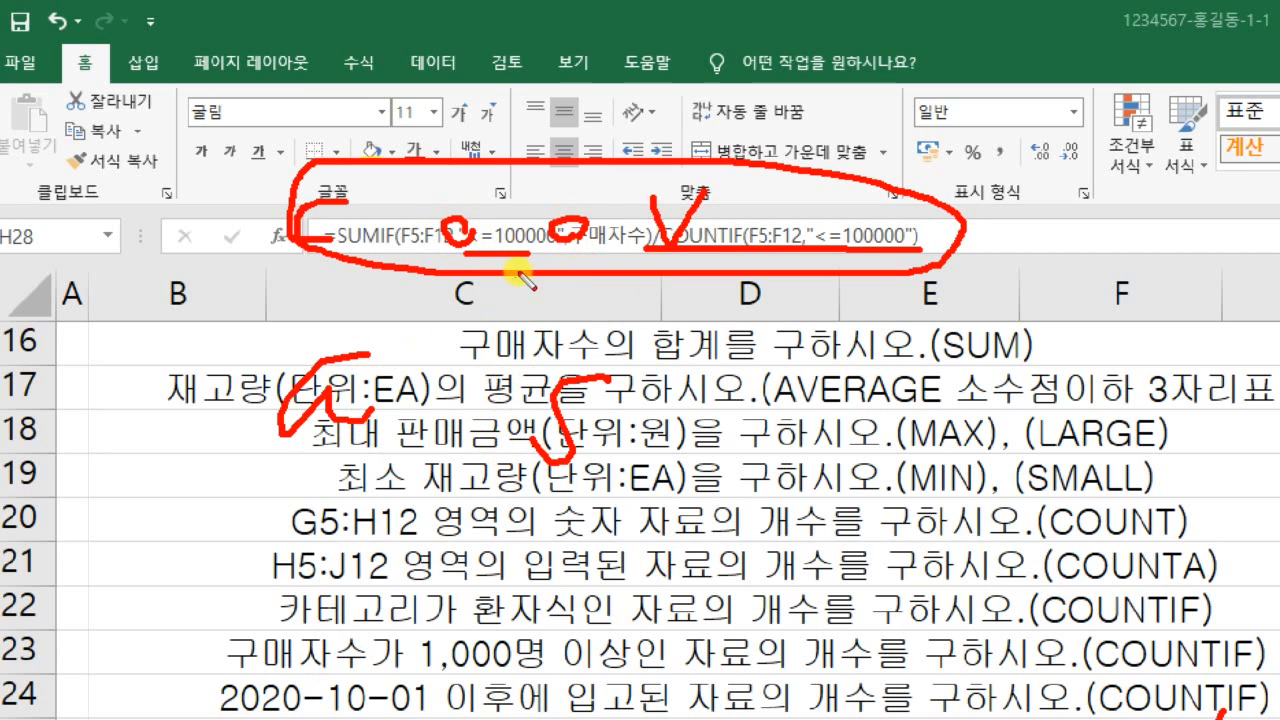
drag(562, 311, 521, 388)
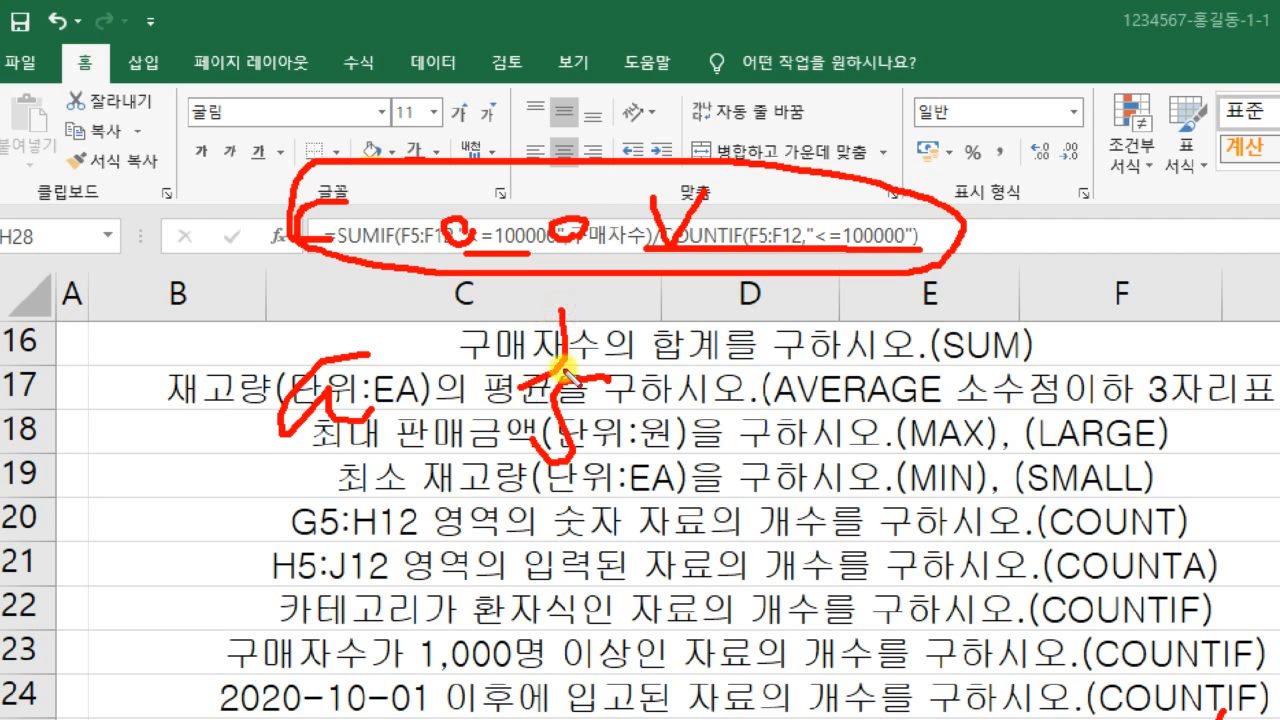
drag(608, 338, 574, 398)
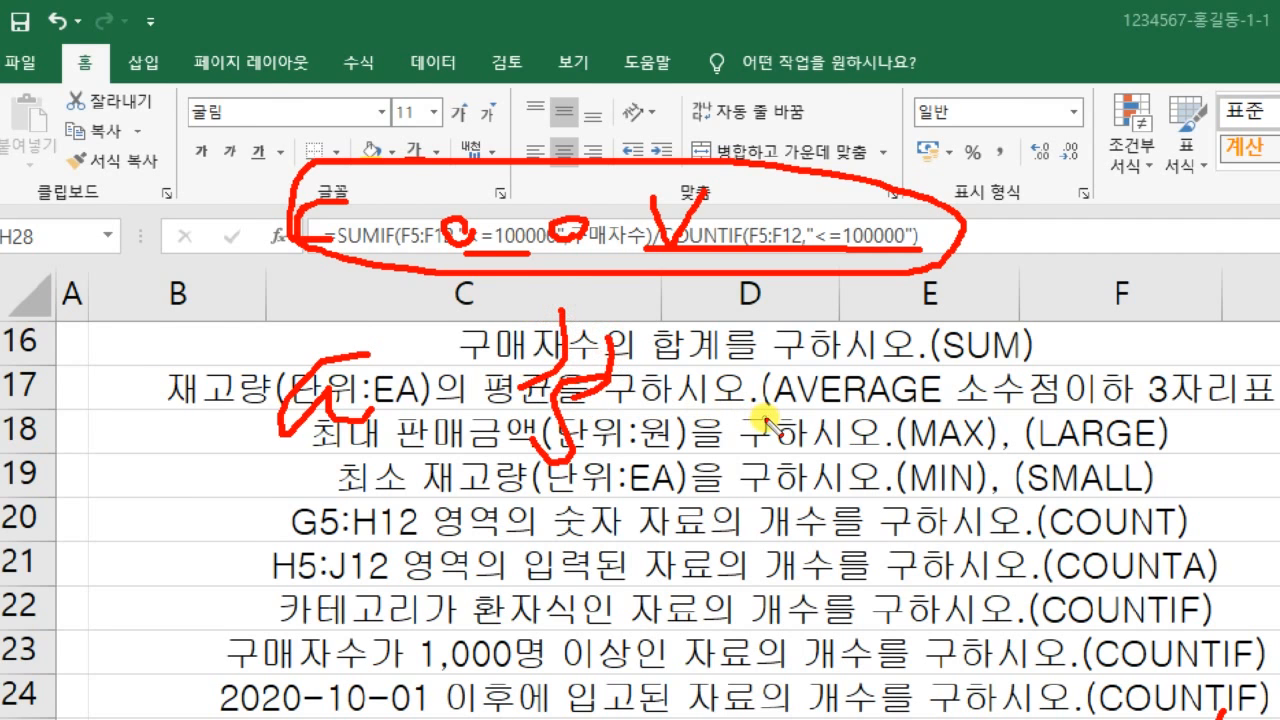
key(Escape)
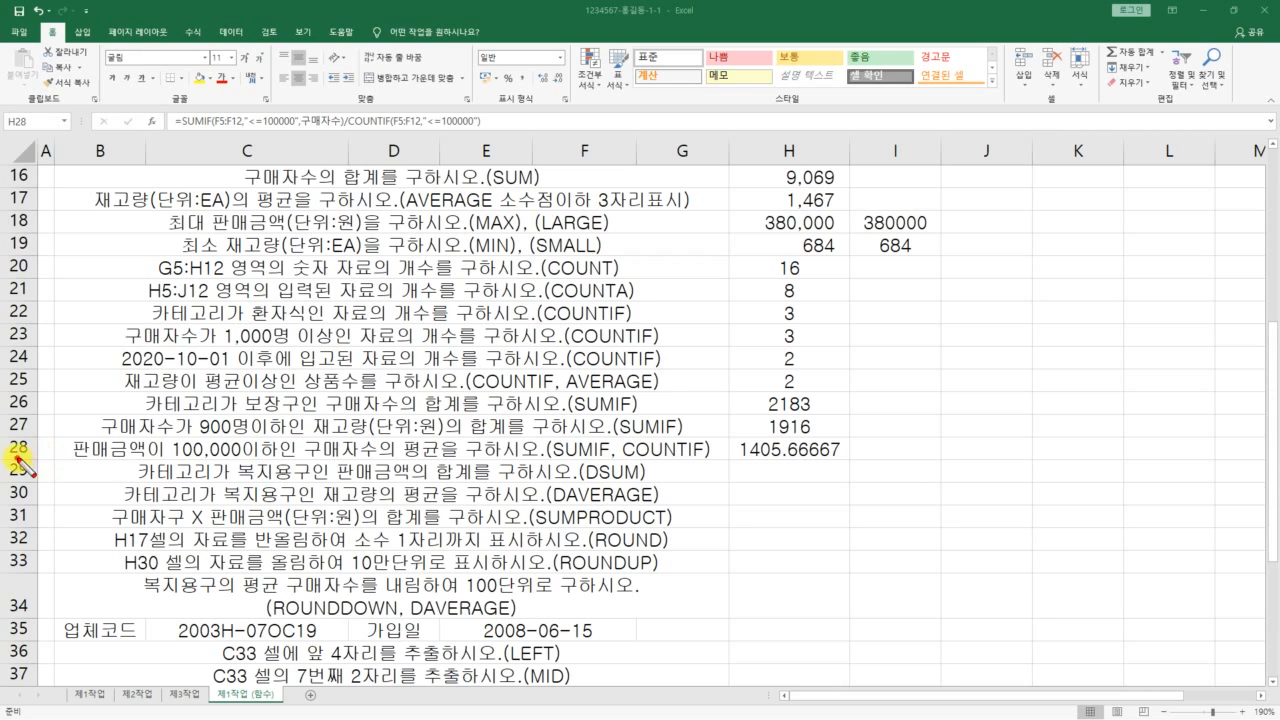
Look over the remaining exercises from the DSUM question in row 29 downward.
mouse_move(18, 459)
mouse_down()
mouse_move(742, 472)
mouse_move(742, 622)
mouse_up()
drag(730, 575, 765, 578)
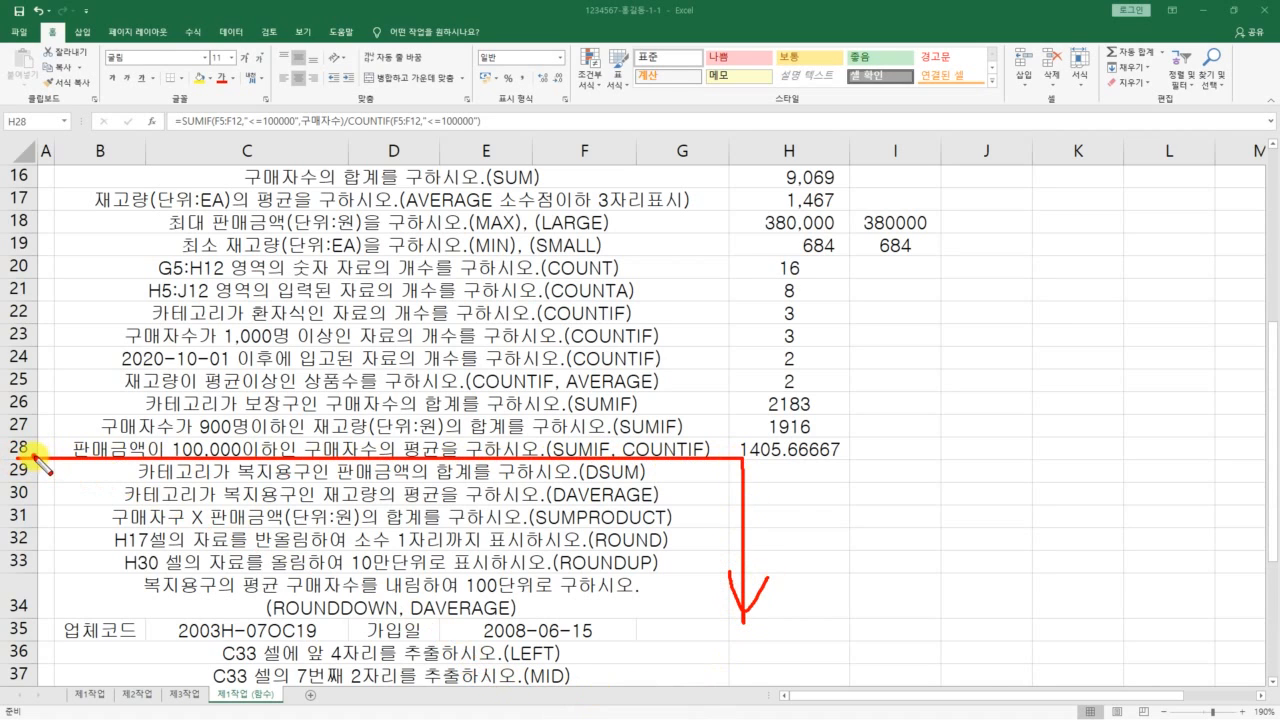
drag(24, 447, 24, 471)
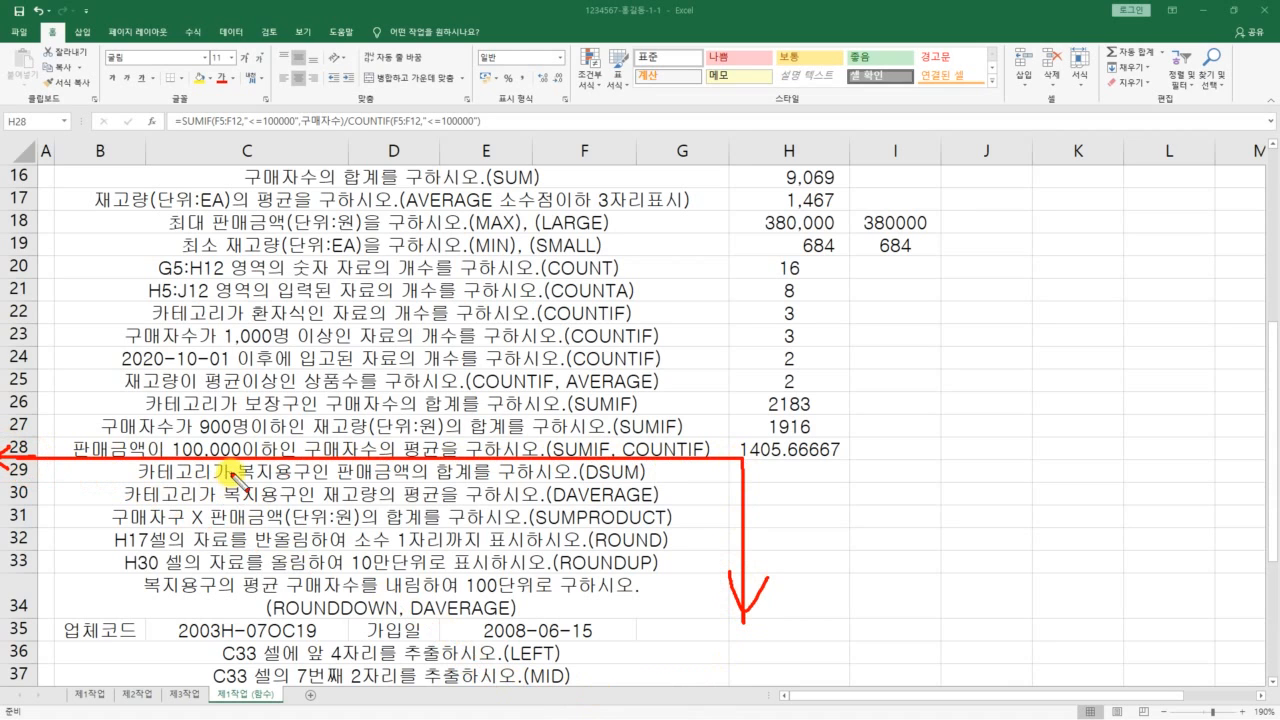
mouse_move(230, 460)
mouse_down()
mouse_move(230, 612)
mouse_move(253, 580)
mouse_up()
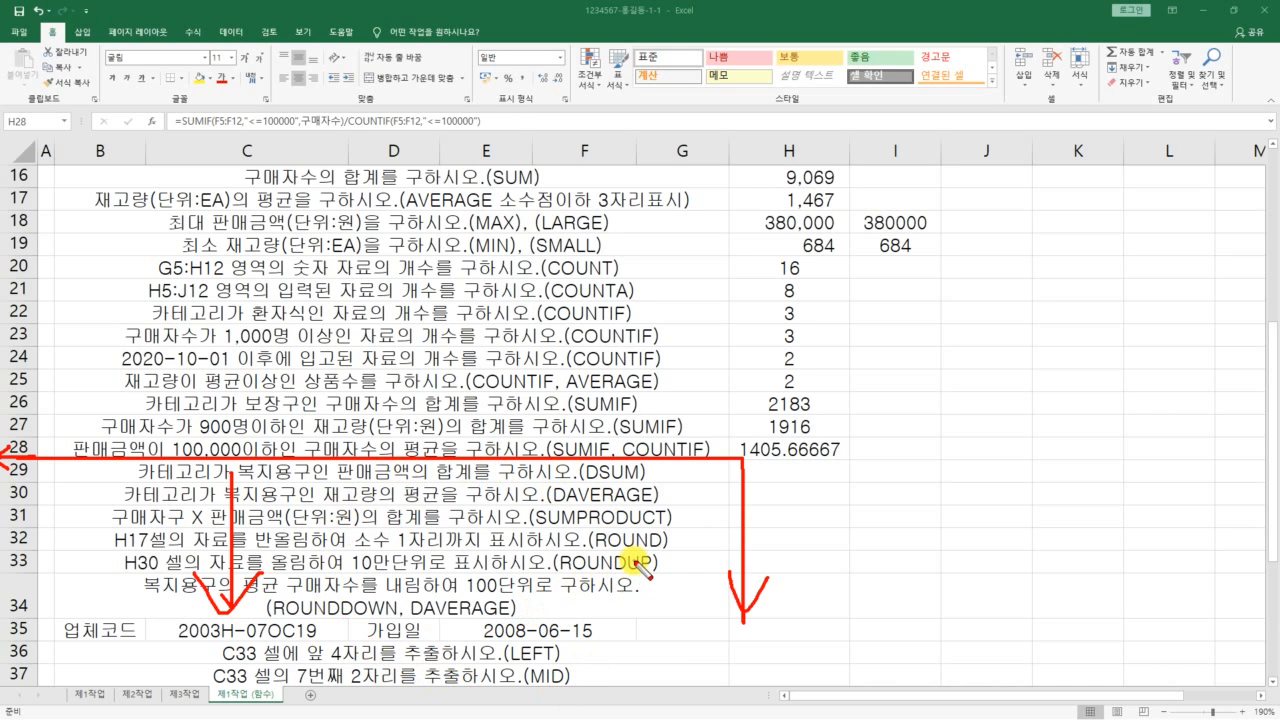
key(Escape)
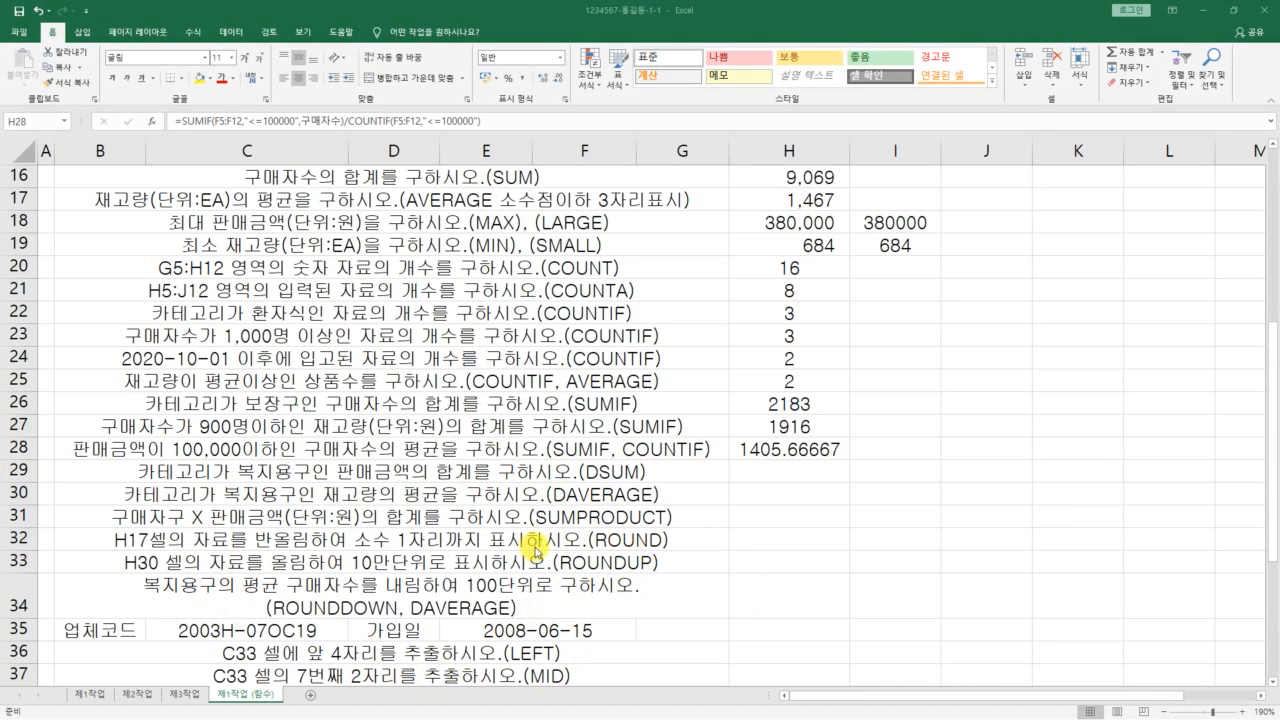